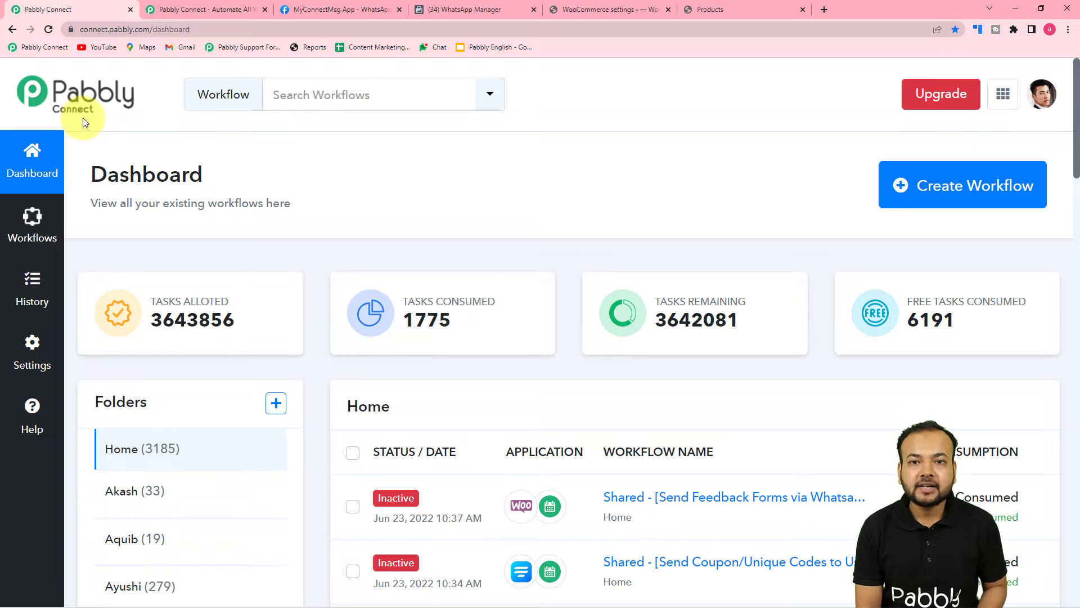
# From the dashboard, create a workflow named 'Send Feedback Forms on WhatsApp'
pyautogui.click(178, 8)
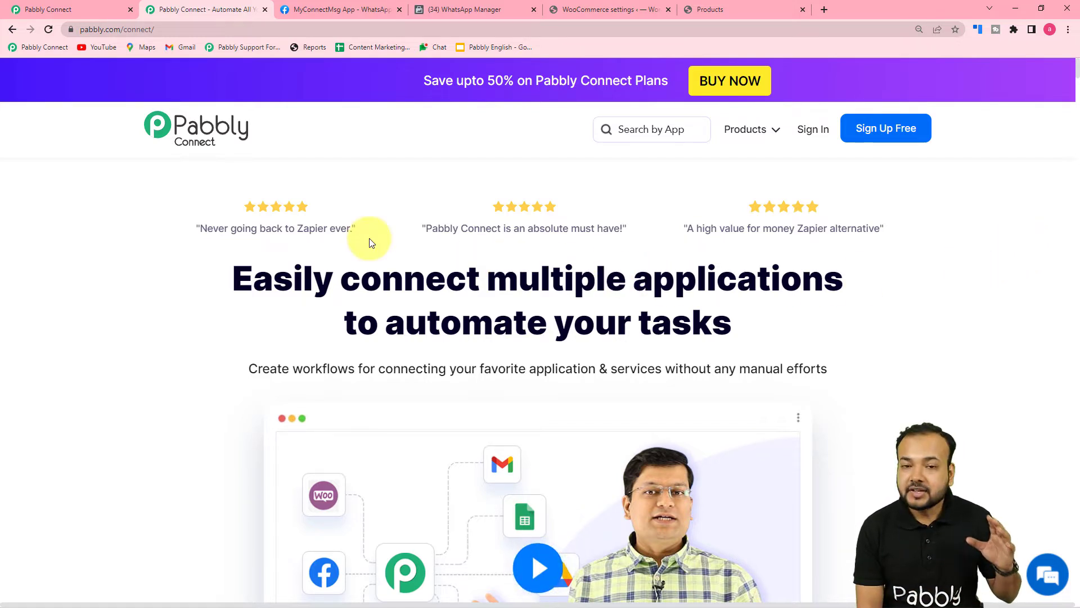
pyautogui.click(59, 5)
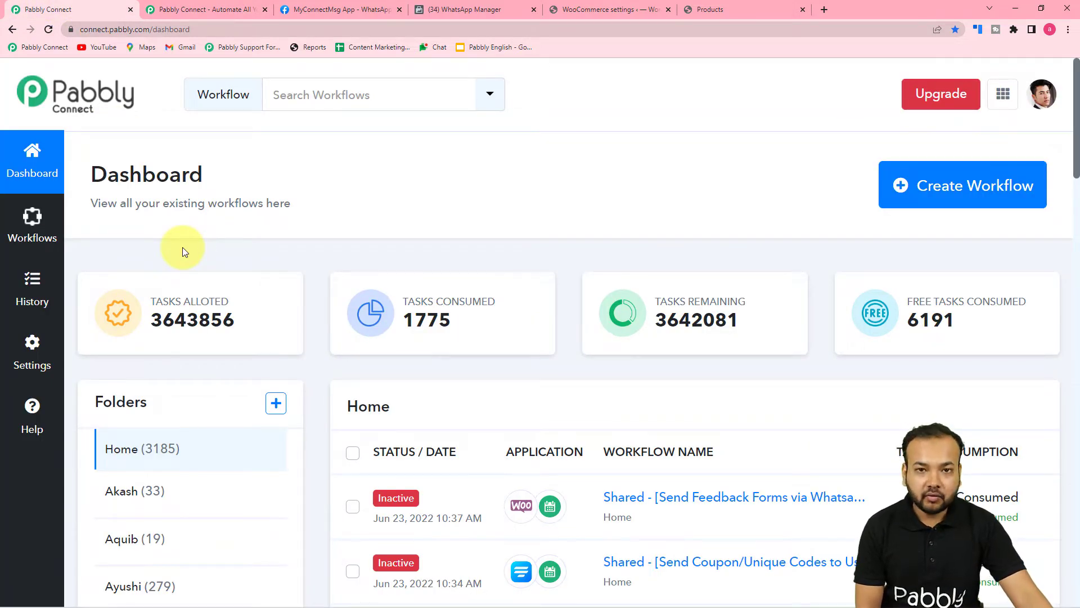
pyautogui.click(952, 189)
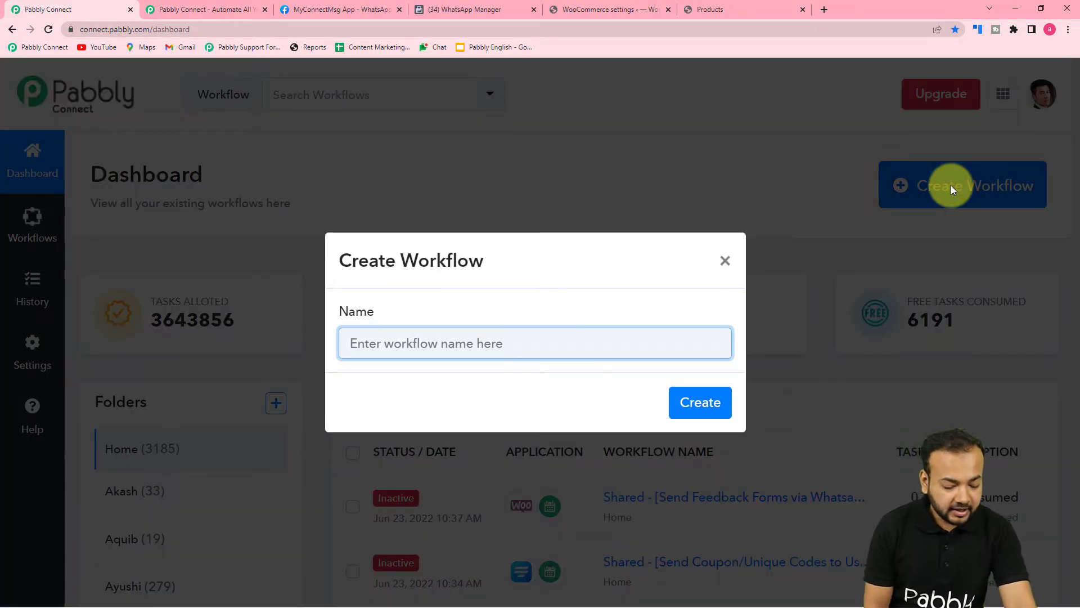
pyautogui.write('Send')
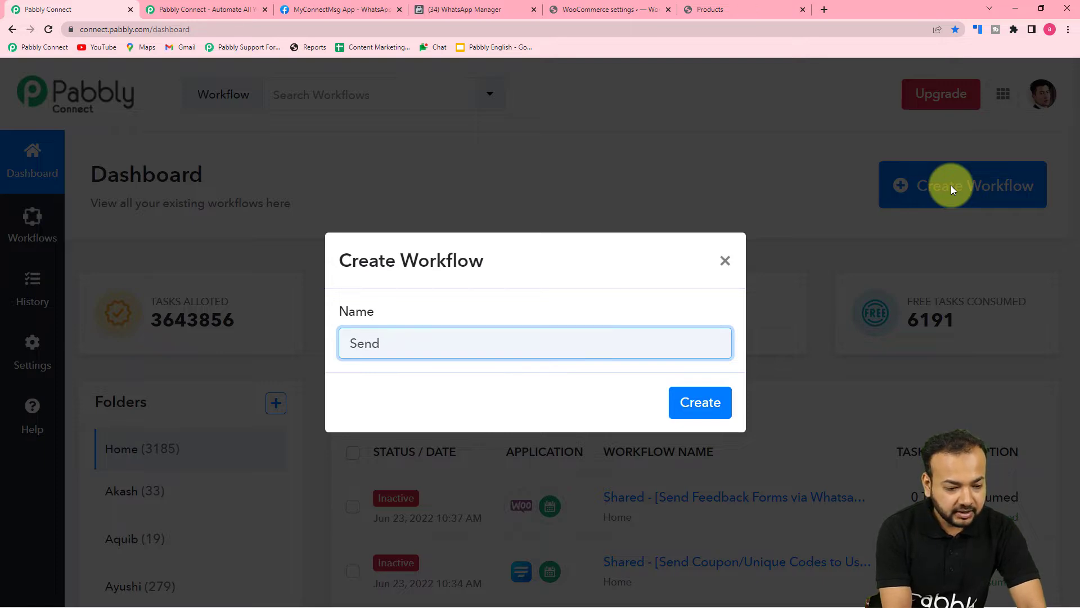
pyautogui.write(' Feedback F')
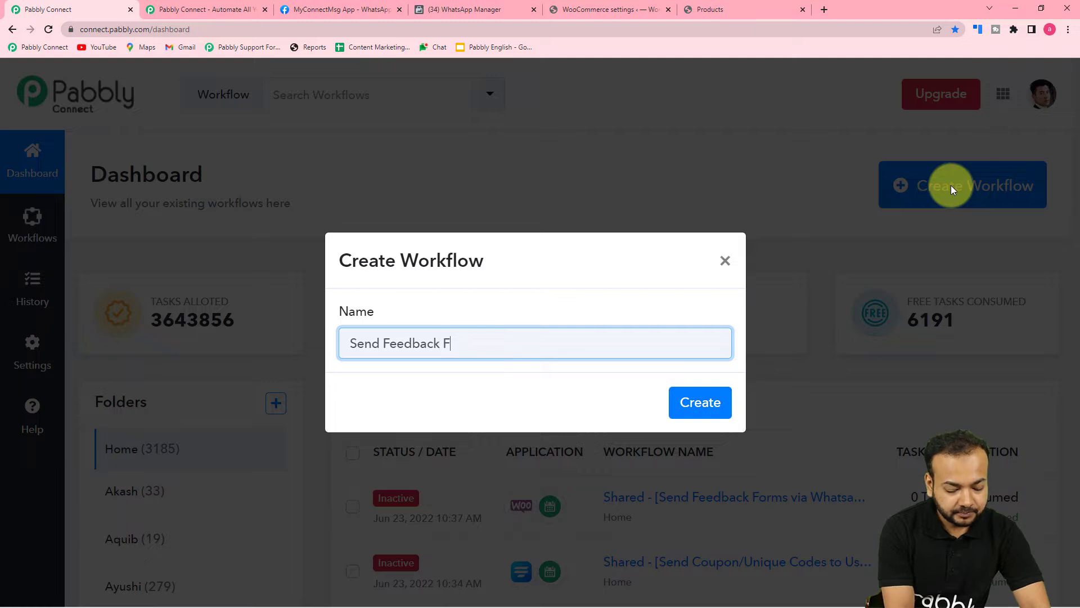
pyautogui.write('orms on Whats')
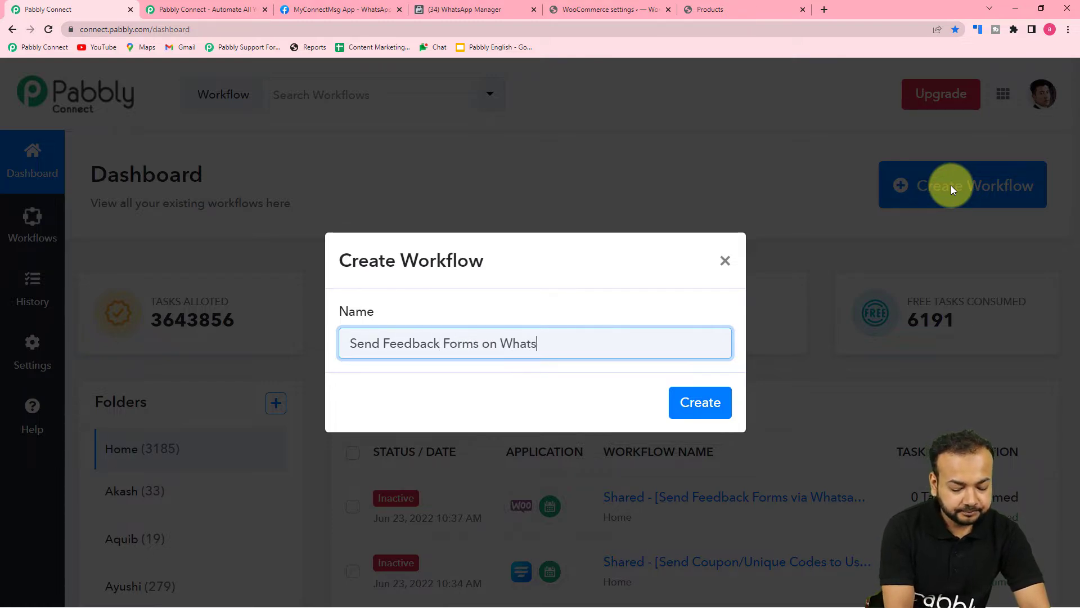
pyautogui.write('App')
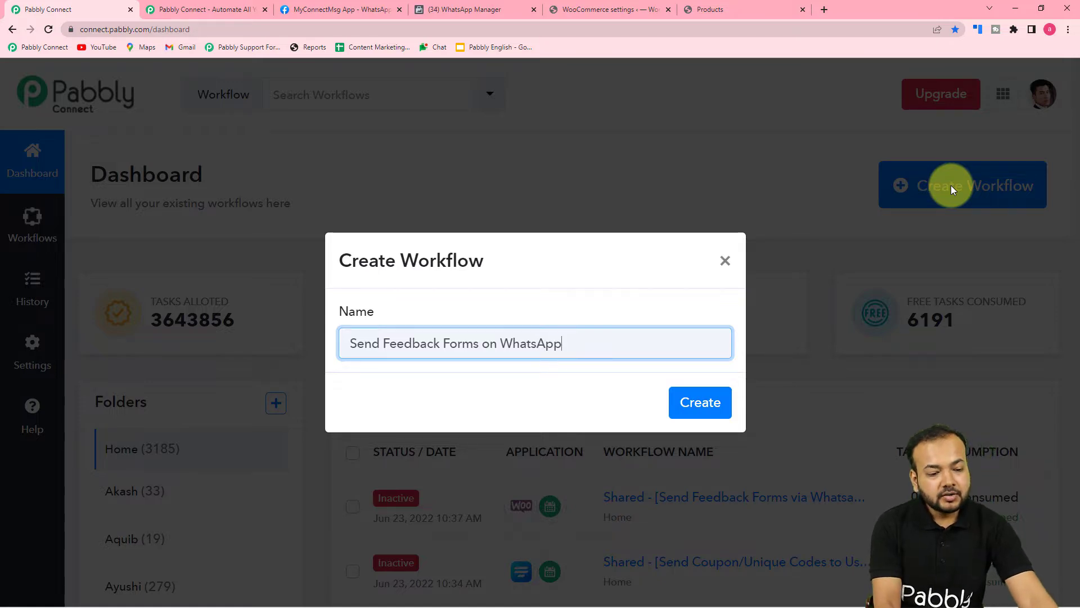
pyautogui.click(695, 403)
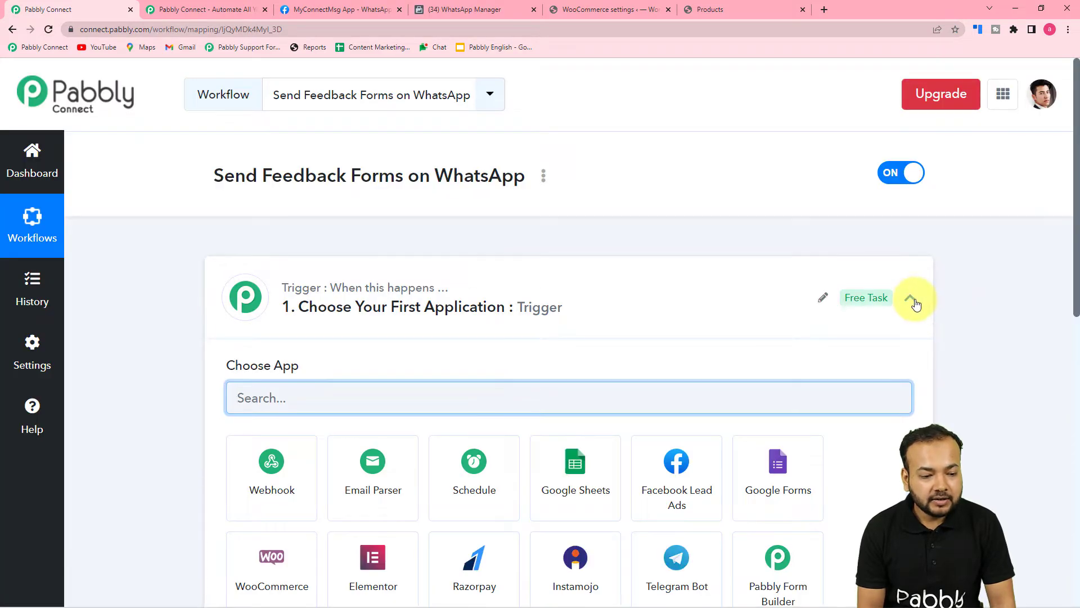
# Pick WooCommerce from the app search list as the trigger application
pyautogui.click(911, 298)
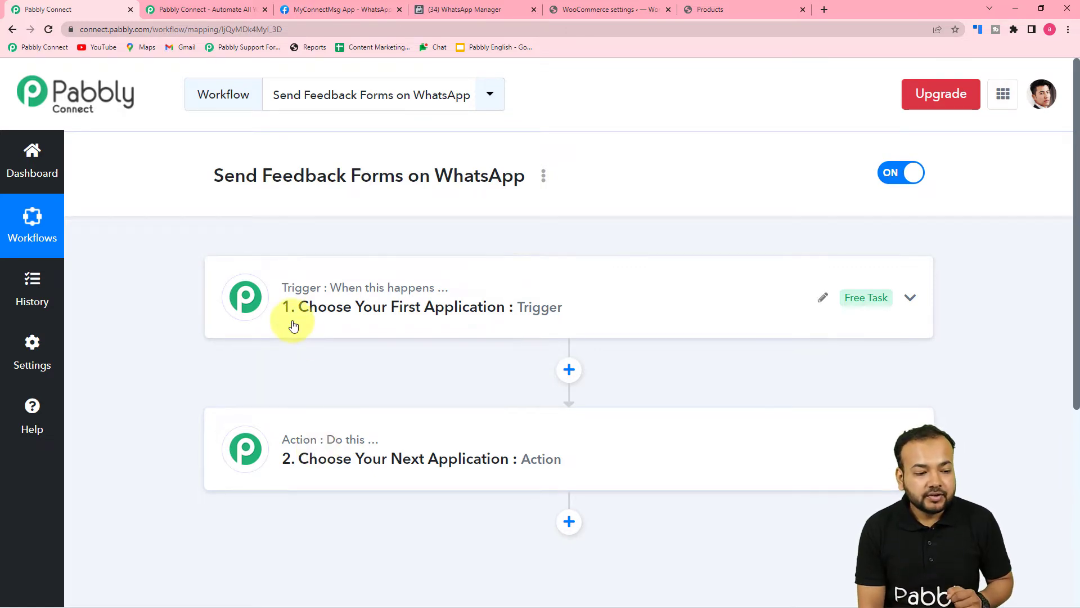
pyautogui.click(322, 326)
pyautogui.scroll(-1, 318, 318)
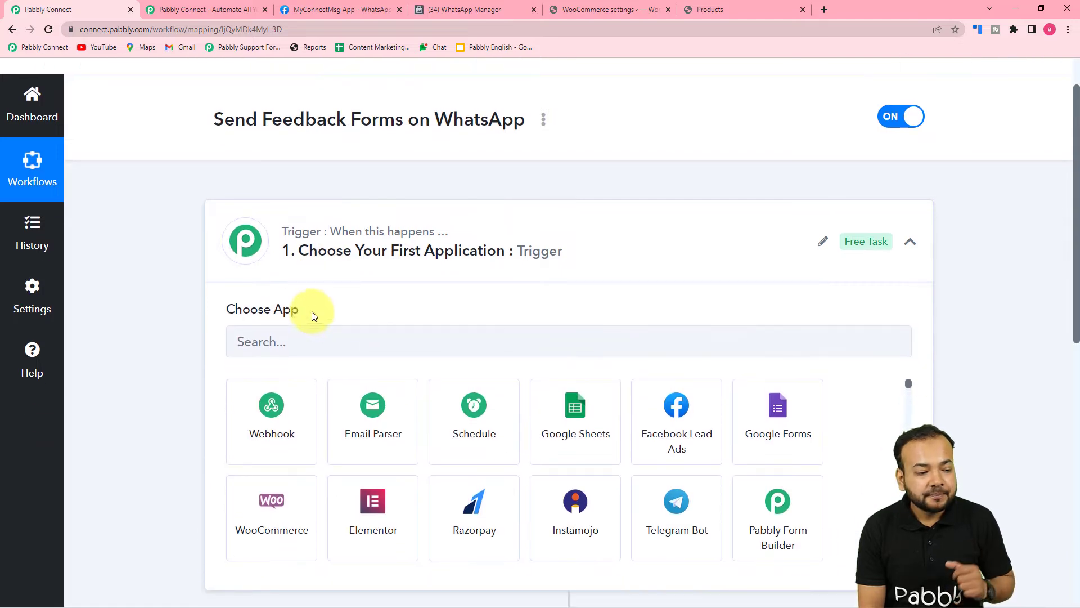
pyautogui.click(313, 353)
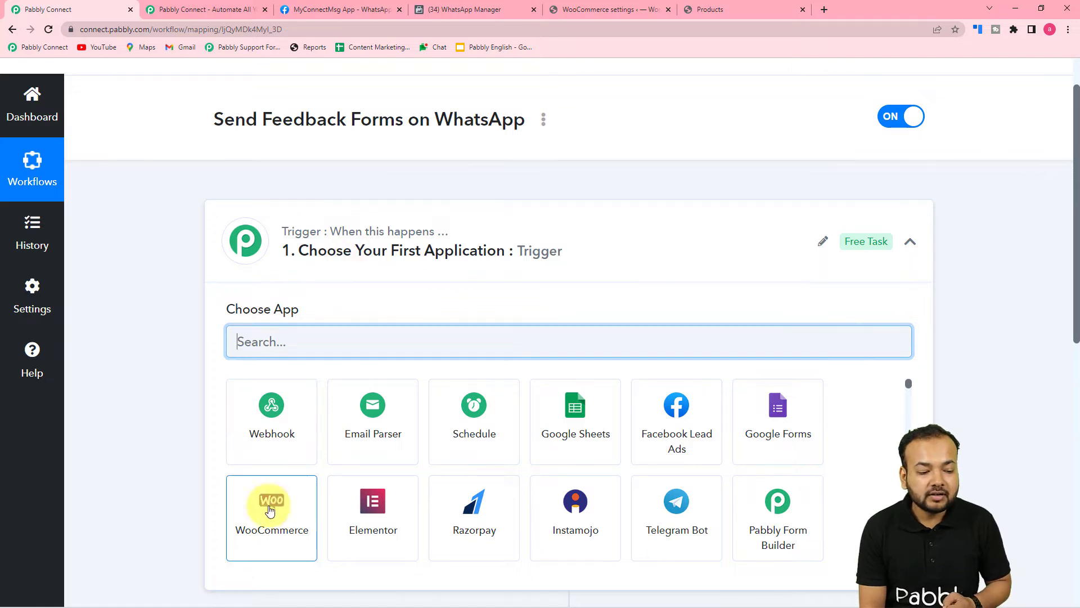
pyautogui.click(285, 524)
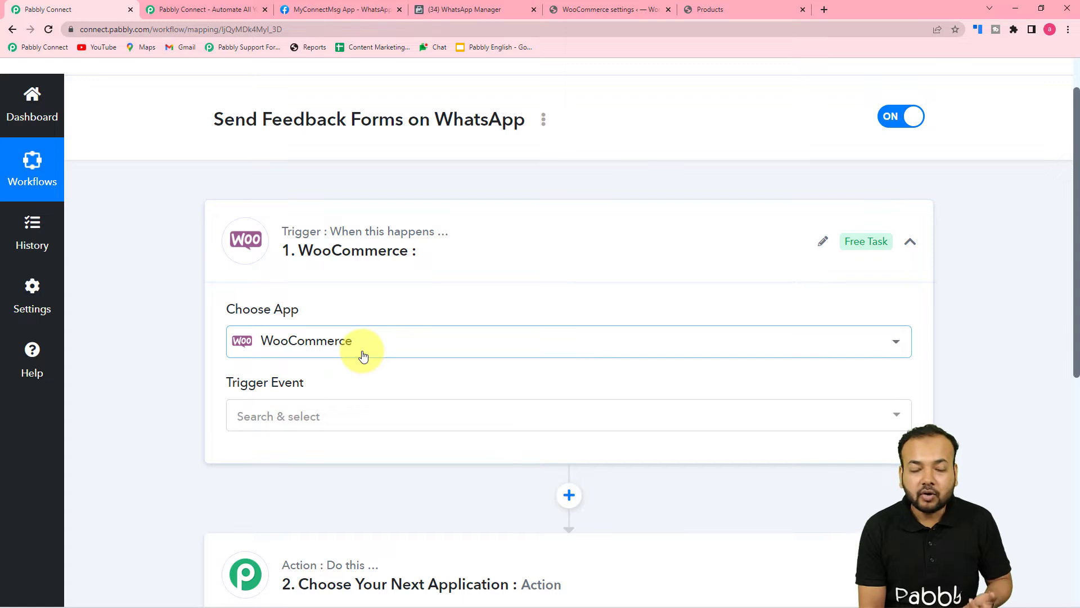
pyautogui.scroll(-3, 363, 355)
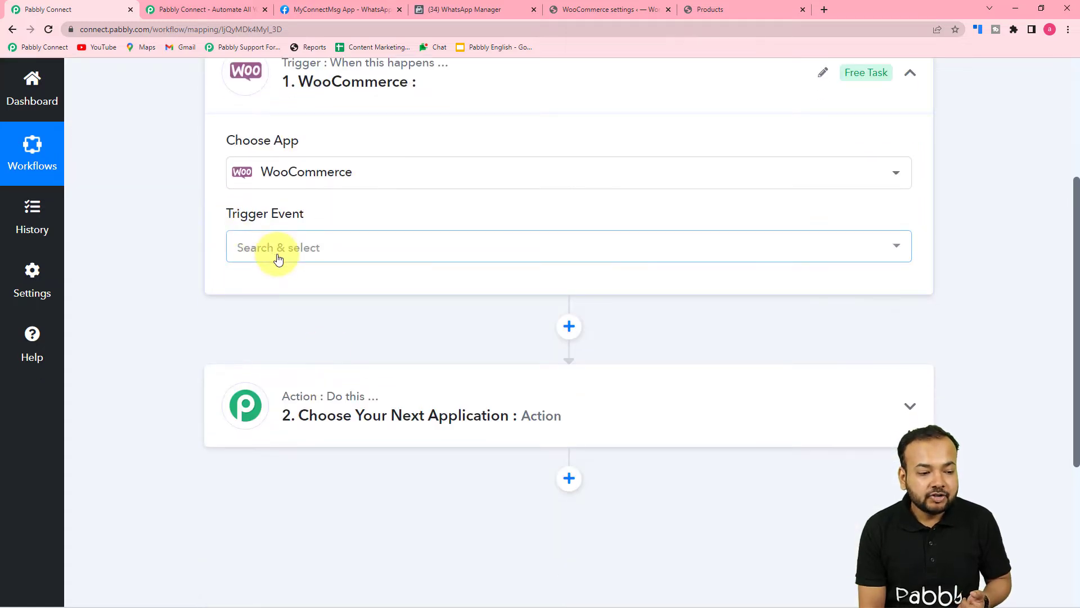
# Set the trigger event to New Order Created and copy its webhook URL
pyautogui.click(278, 259)
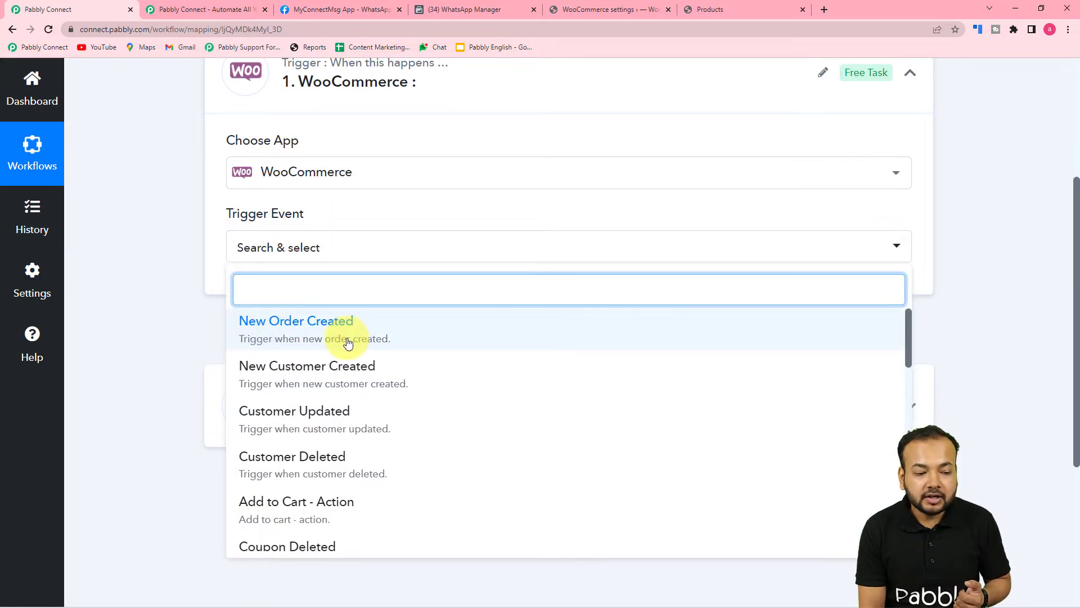
pyautogui.click(290, 337)
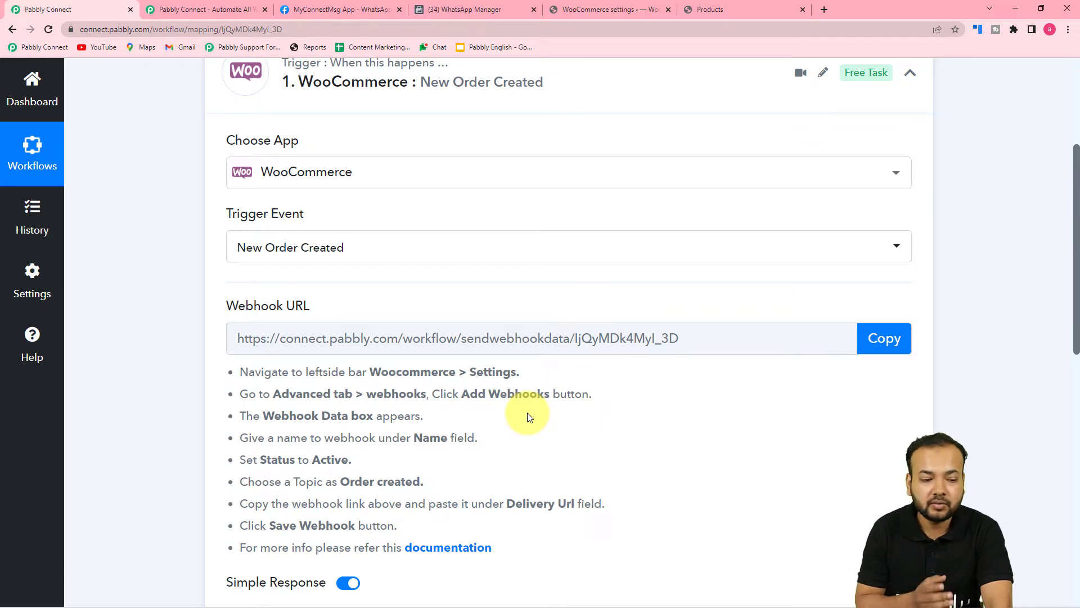
pyautogui.scroll(-2, 427, 365)
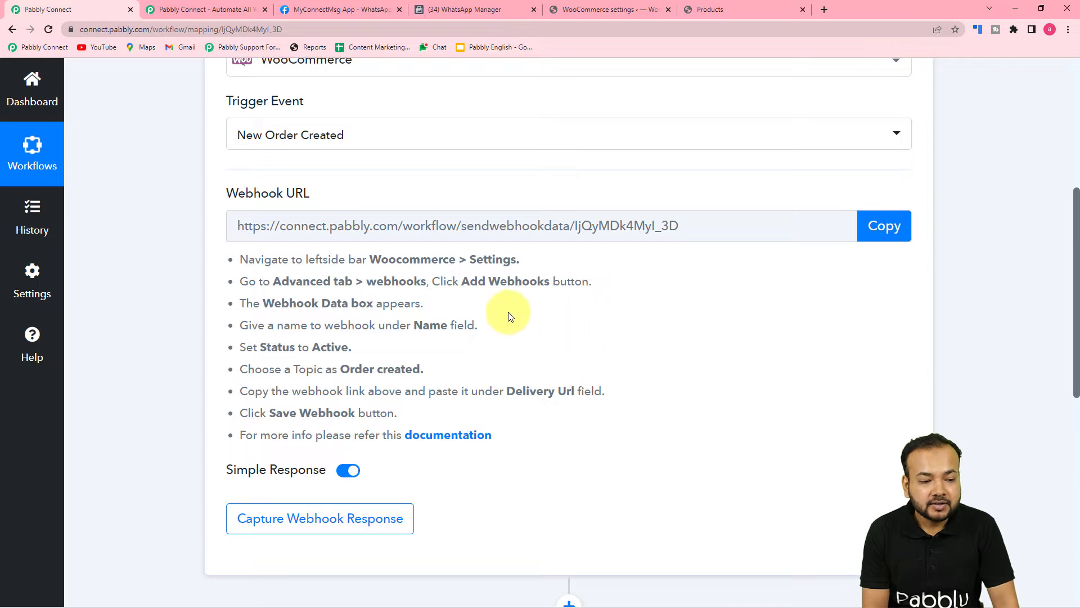
pyautogui.click(891, 235)
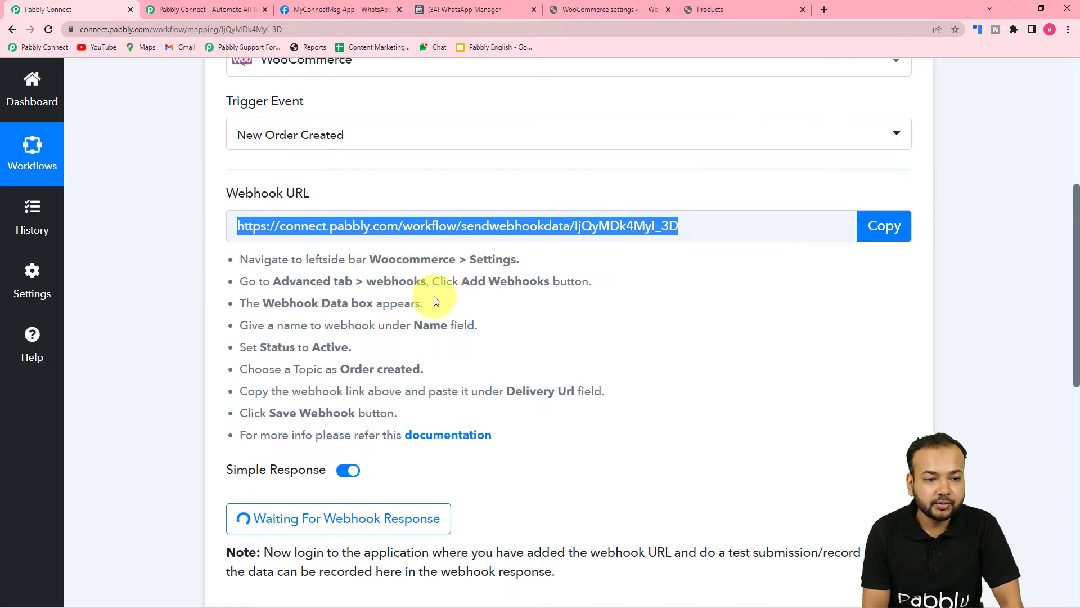
pyautogui.click(625, 7)
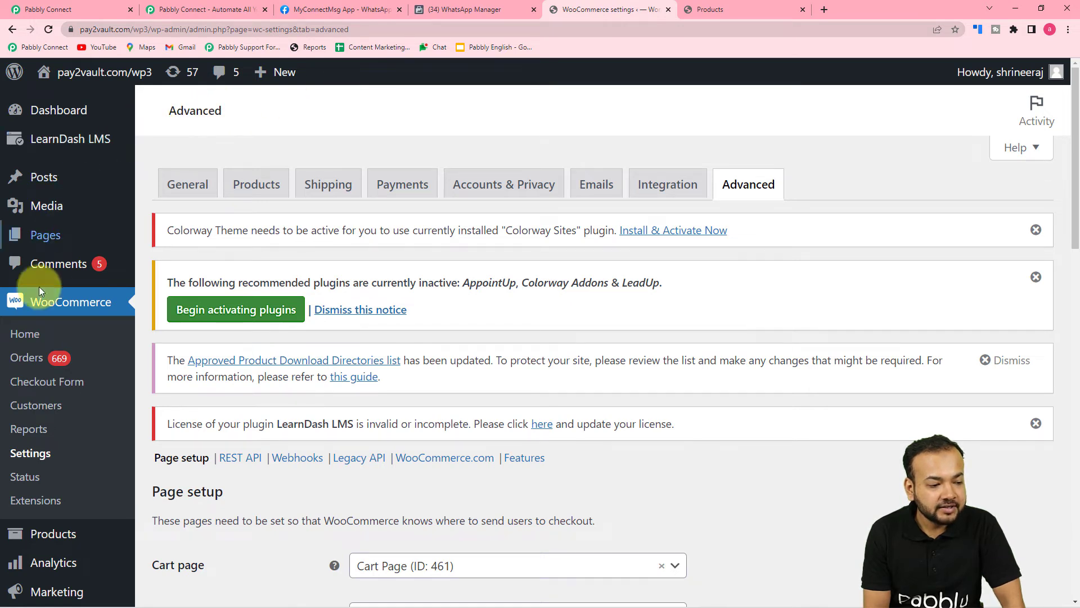
# Go to WooCommerce Settings > Advanced > Webhooks and start adding a new webhook
pyautogui.click(30, 463)
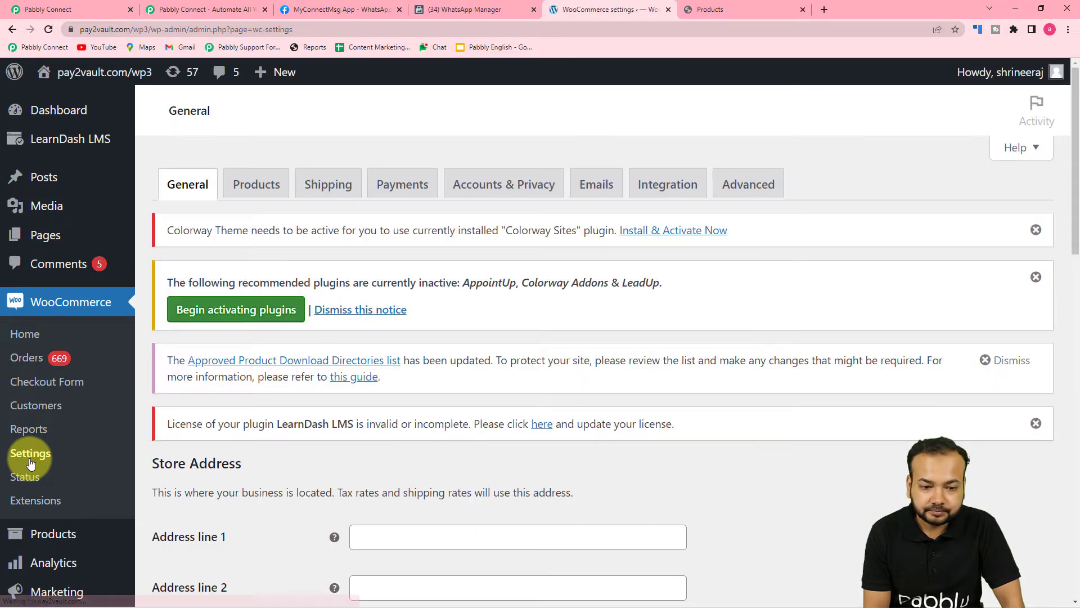
pyautogui.click(750, 189)
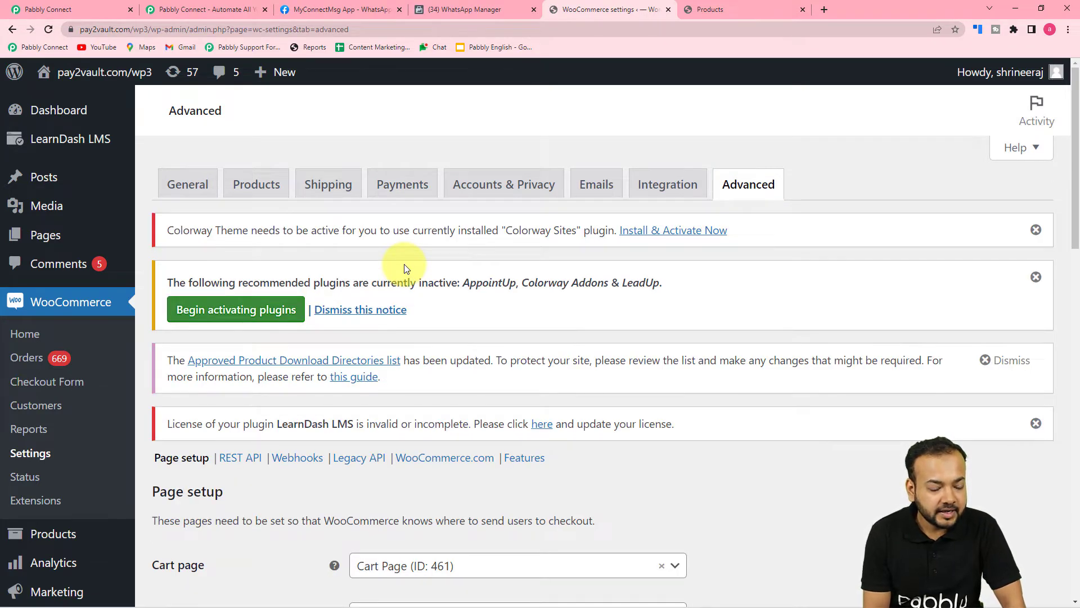
pyautogui.scroll(-4, 404, 264)
pyautogui.click(80, 8)
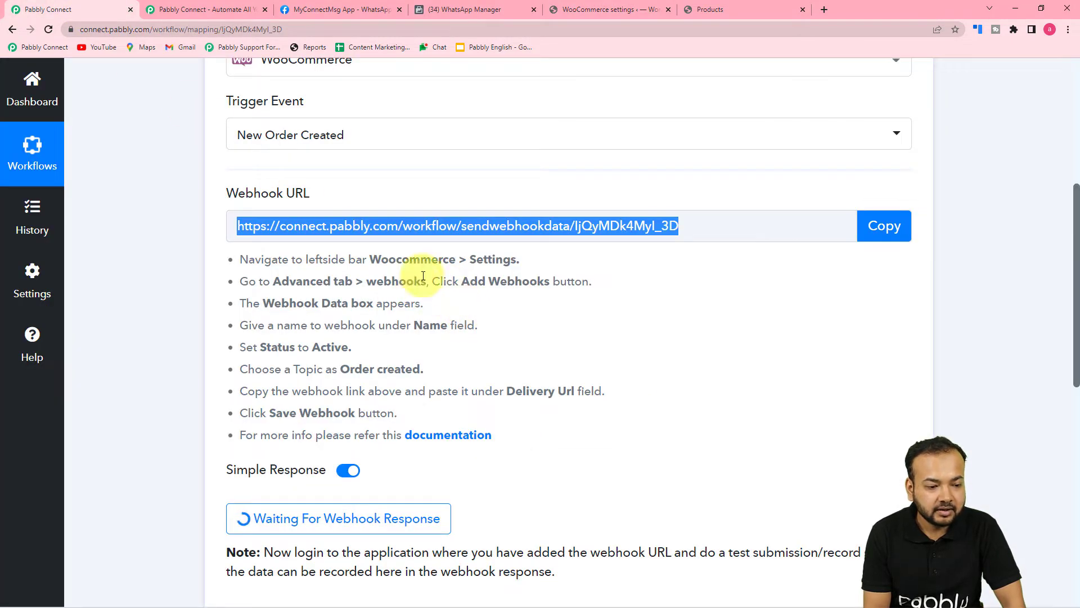
pyautogui.click(608, 12)
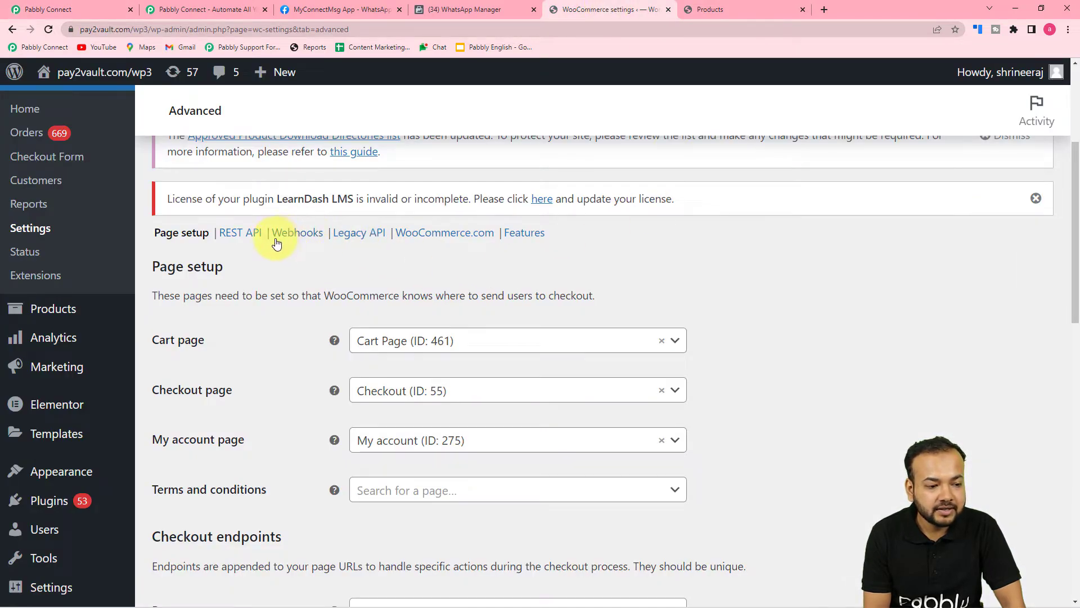
pyautogui.click(297, 237)
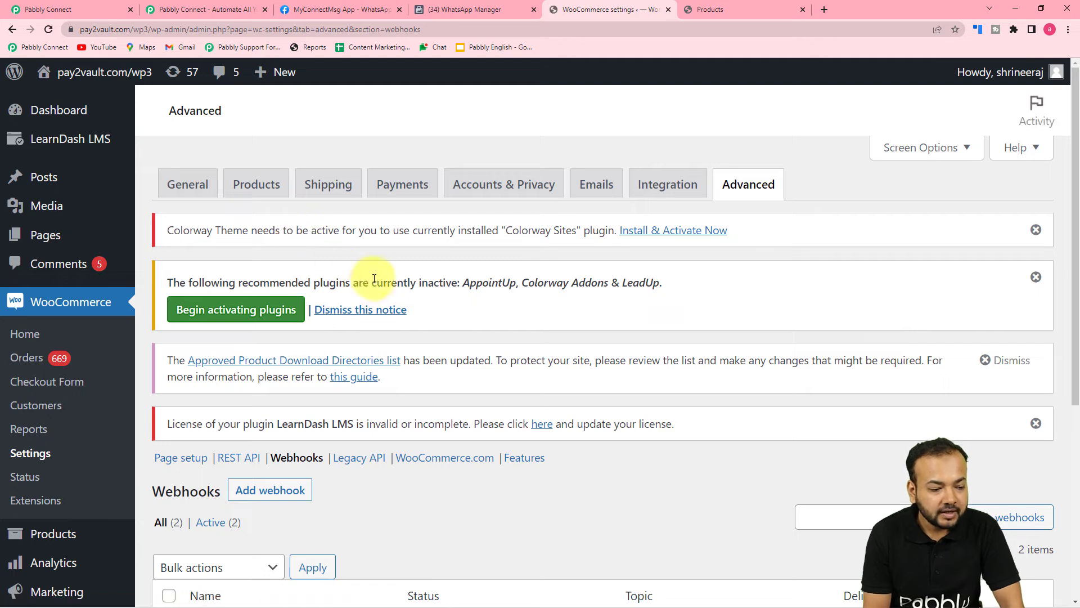
pyautogui.scroll(-4, 380, 281)
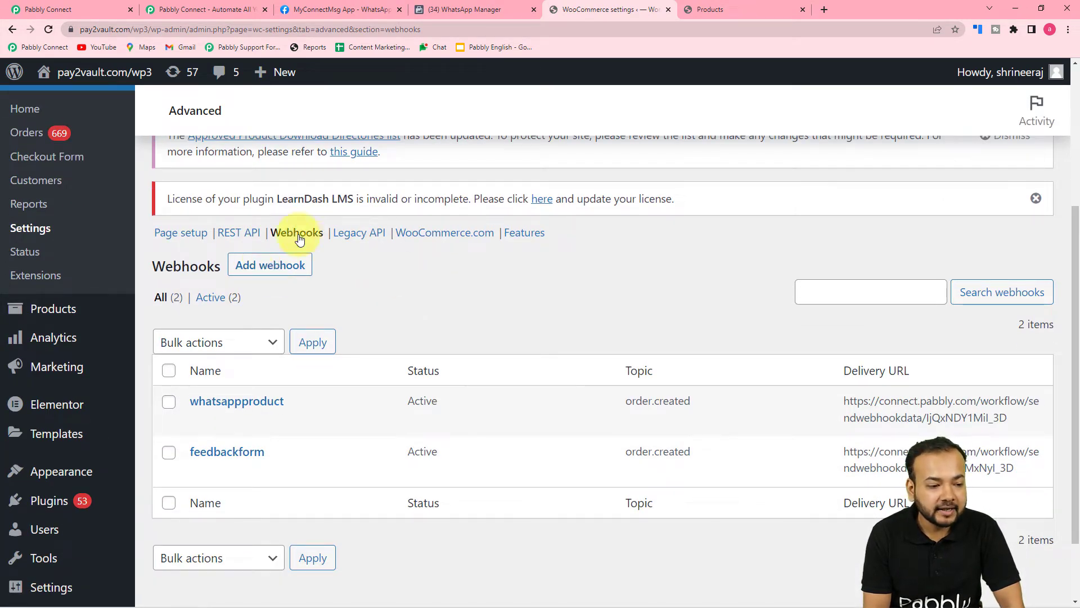
pyautogui.click(273, 267)
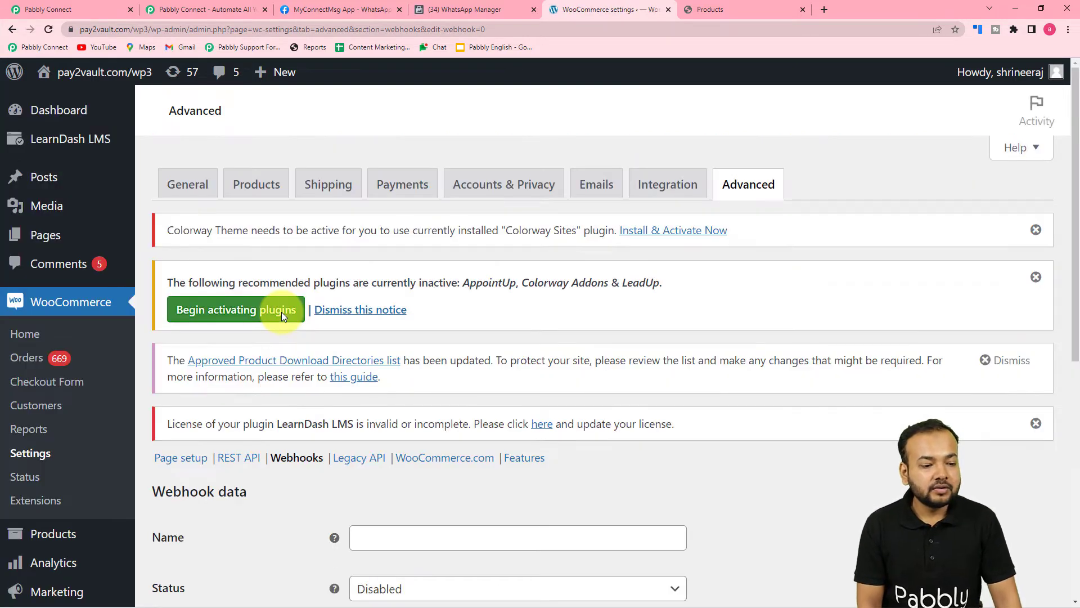
pyautogui.scroll(-3, 282, 312)
# Name the webhook 'Feedback product', make it Active on Order created, and copy Pabbly's webhook URL
pyautogui.click(386, 374)
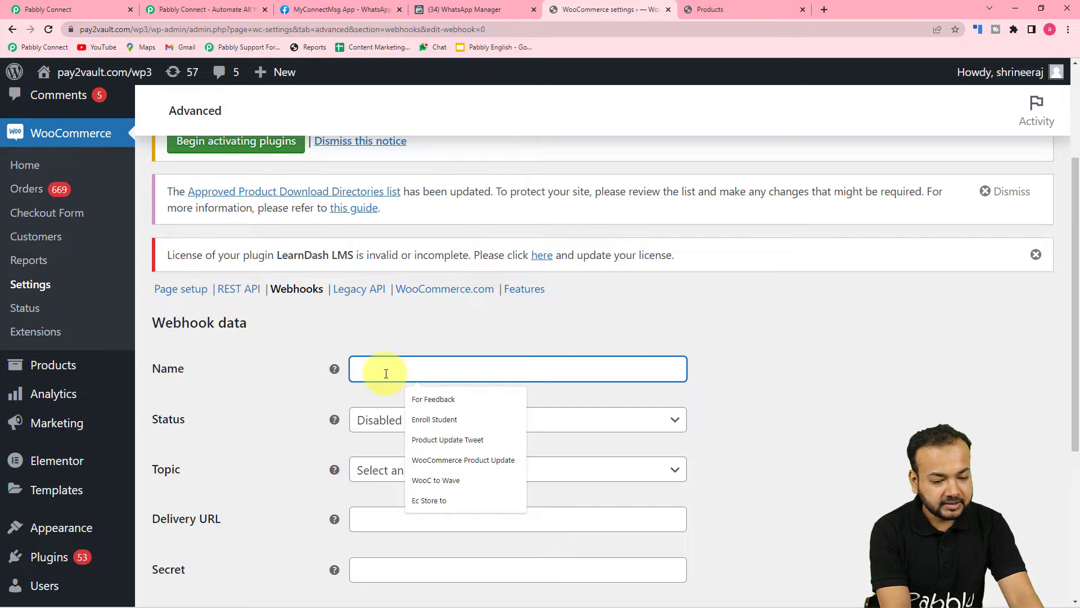
pyautogui.write('F')
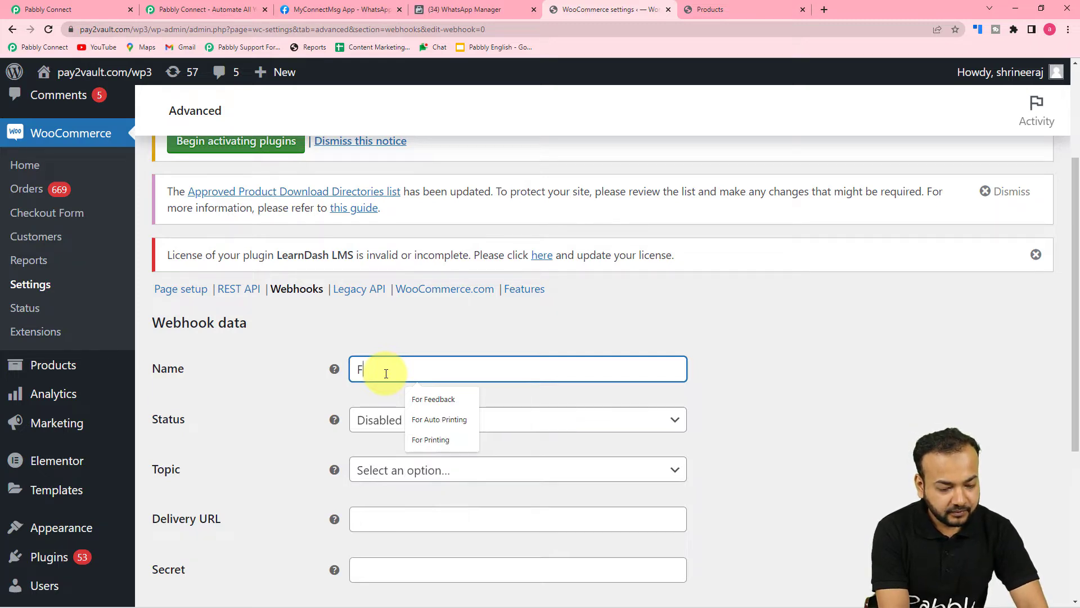
pyautogui.write('eedback pr')
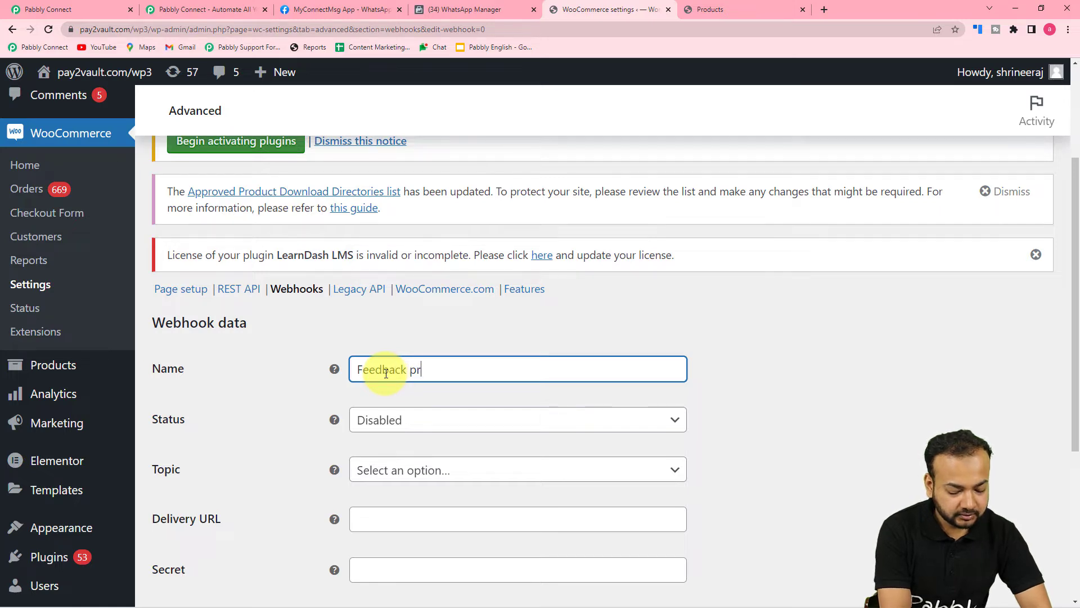
pyautogui.write('oduct')
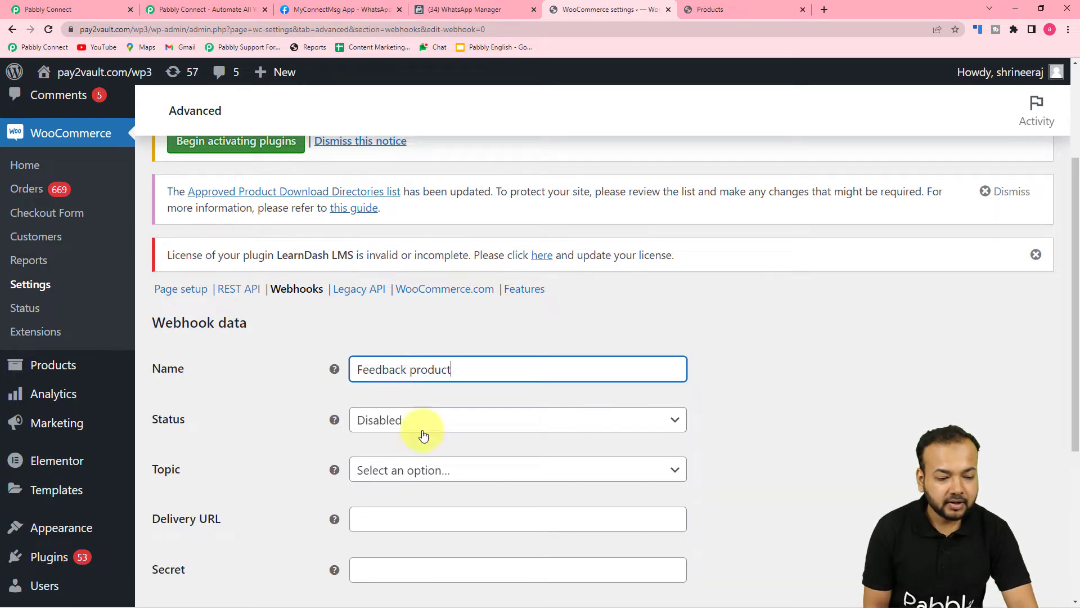
pyautogui.scroll(-1, 305, 380)
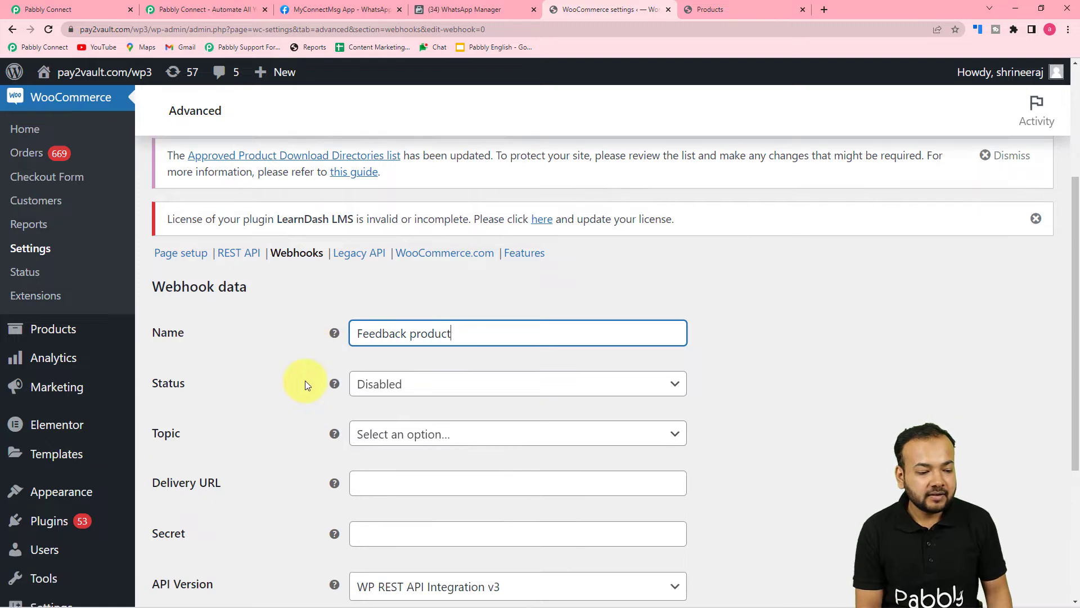
pyautogui.click(424, 370)
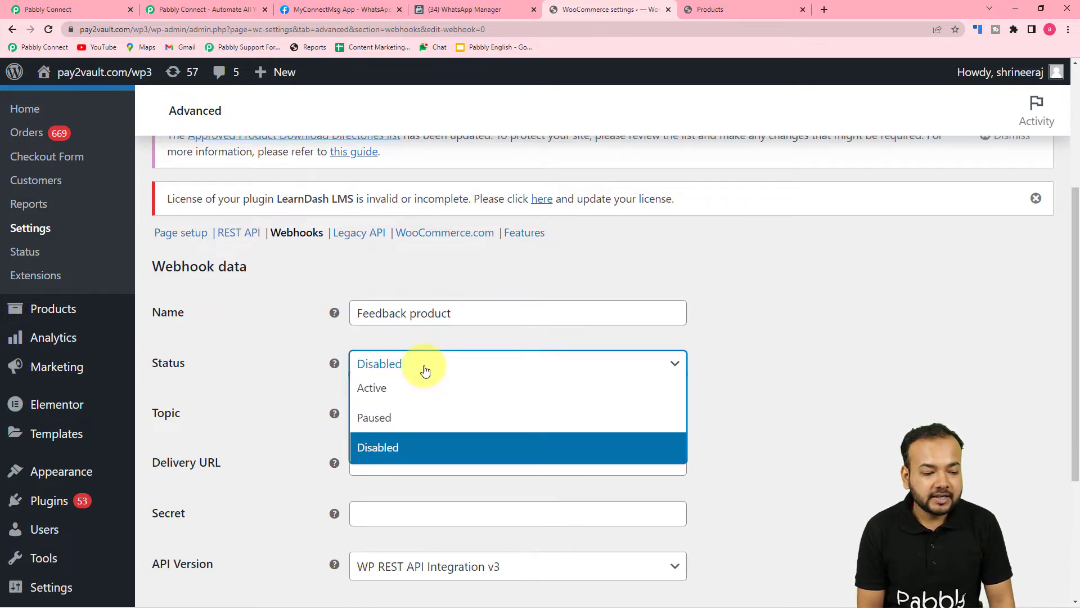
pyautogui.click(376, 388)
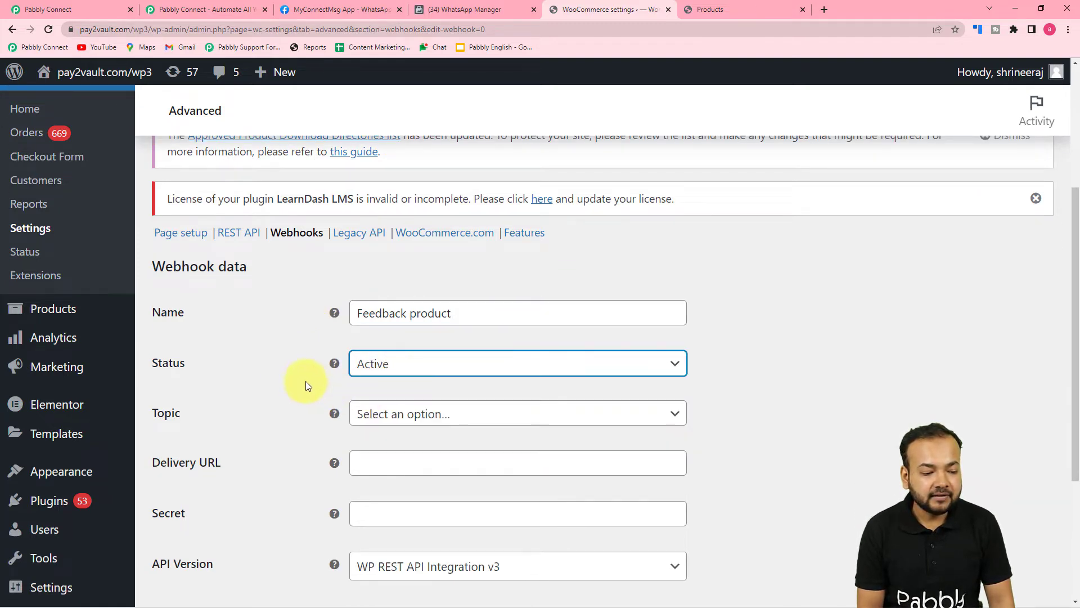
pyautogui.click(422, 418)
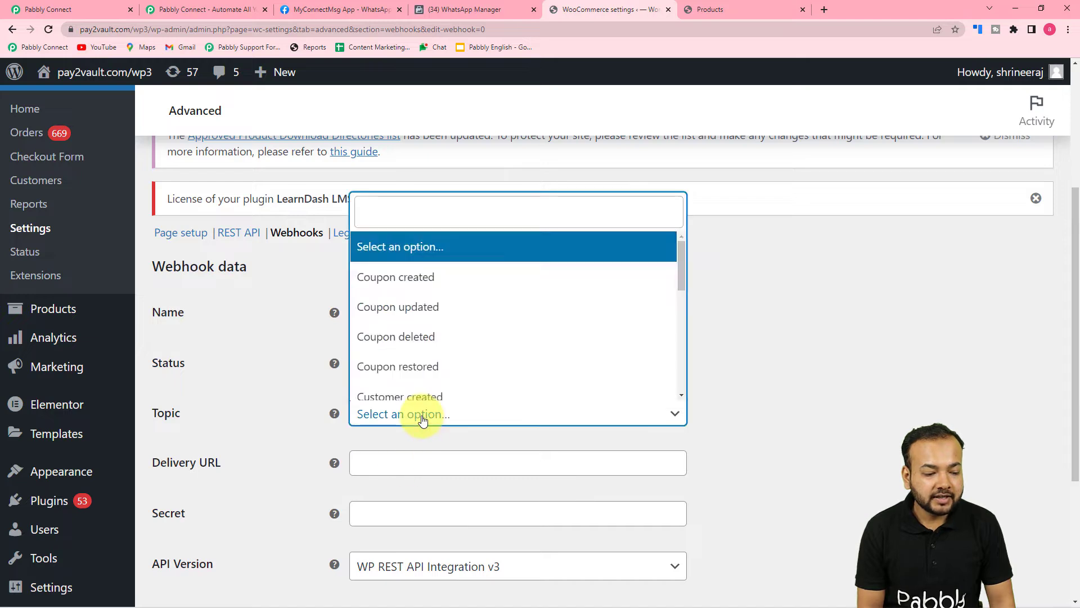
pyautogui.scroll(-2, 440, 289)
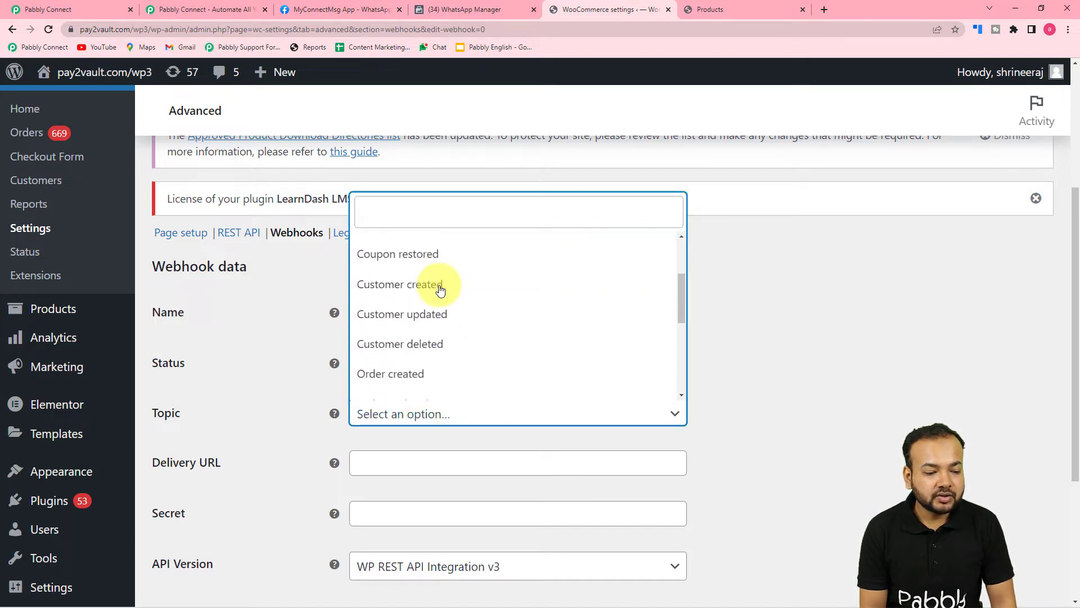
pyautogui.scroll(-2, 440, 289)
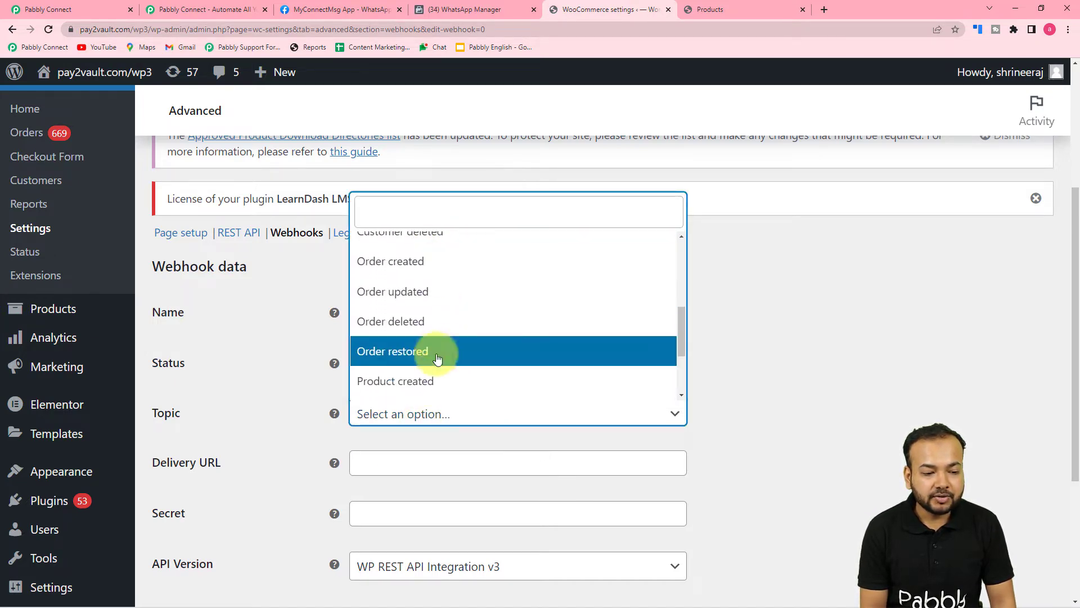
pyautogui.click(403, 264)
pyautogui.scroll(-2, 302, 471)
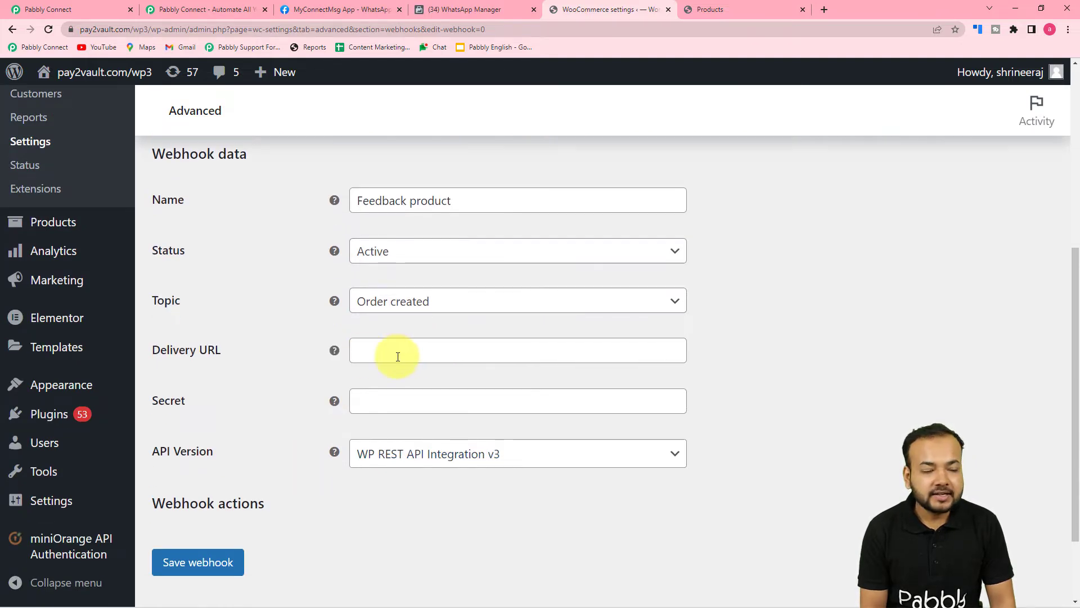
pyautogui.click(97, 8)
pyautogui.click(884, 225)
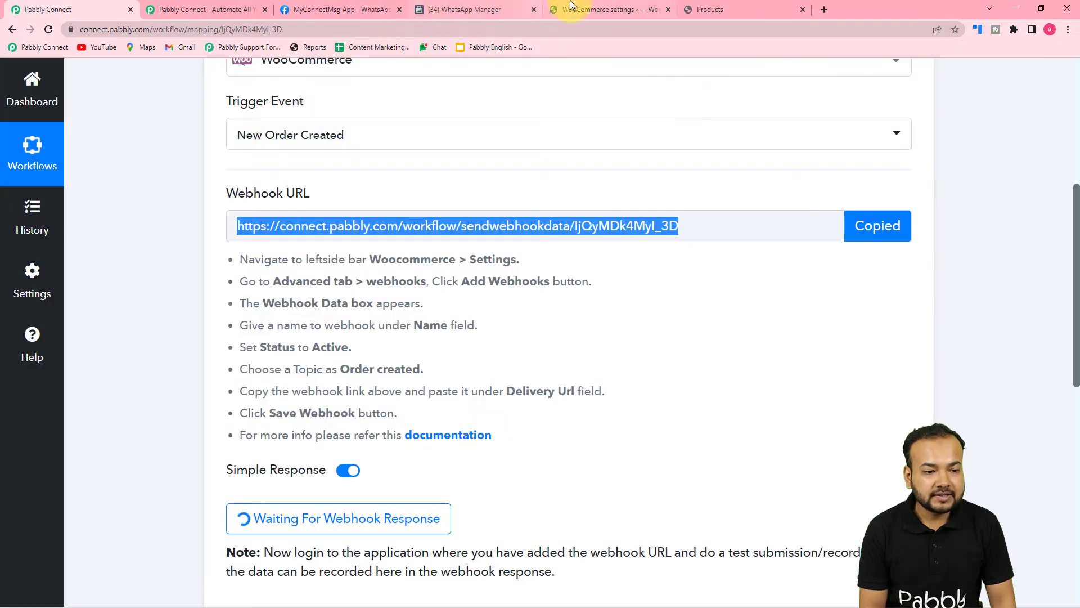
# Paste the Pabbly URL as the Delivery URL, keep API version v3, and save the webhook
pyautogui.click(585, 9)
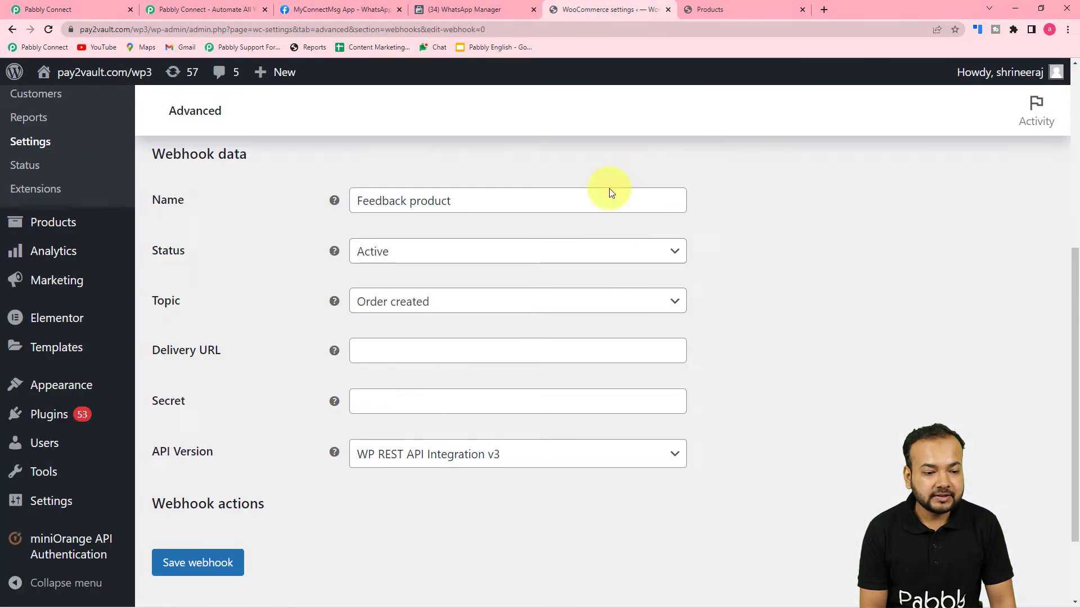
pyautogui.click(388, 358)
pyautogui.rightClick(388, 353)
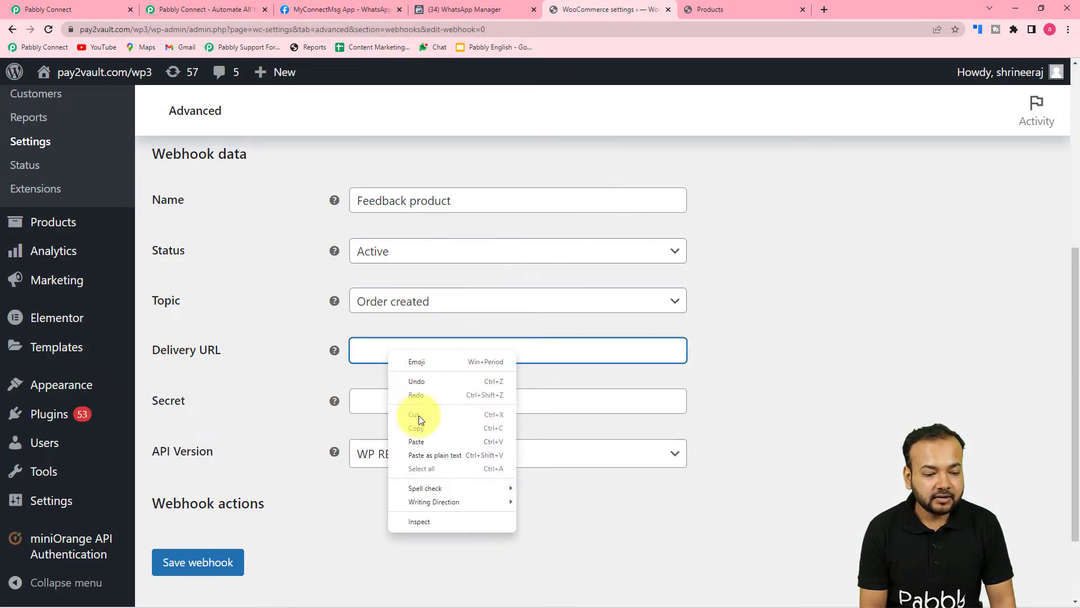
pyautogui.click(420, 450)
pyautogui.click(282, 432)
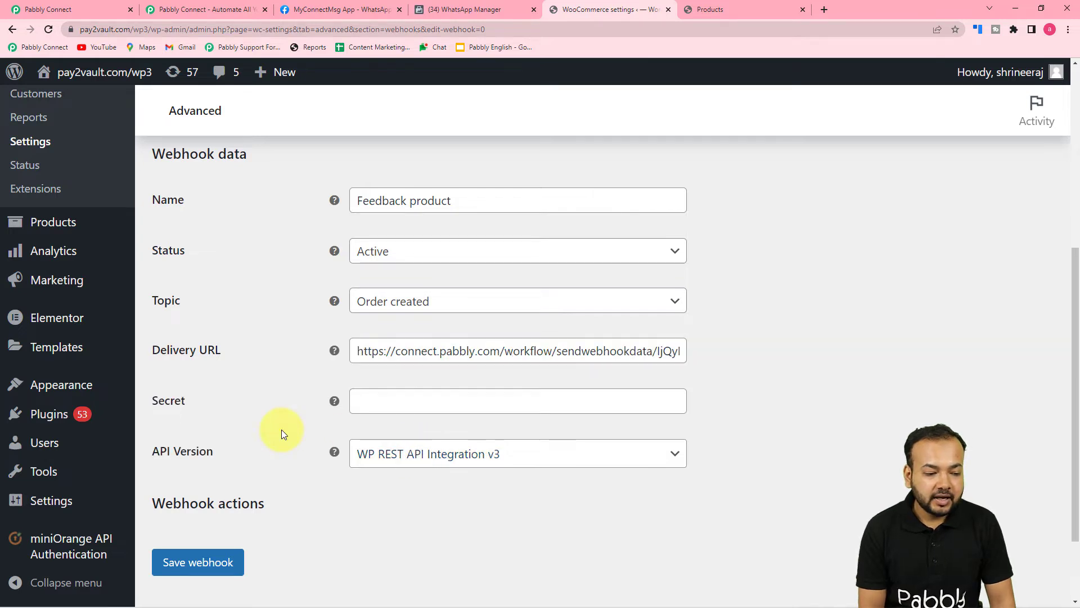
pyautogui.scroll(-2, 289, 410)
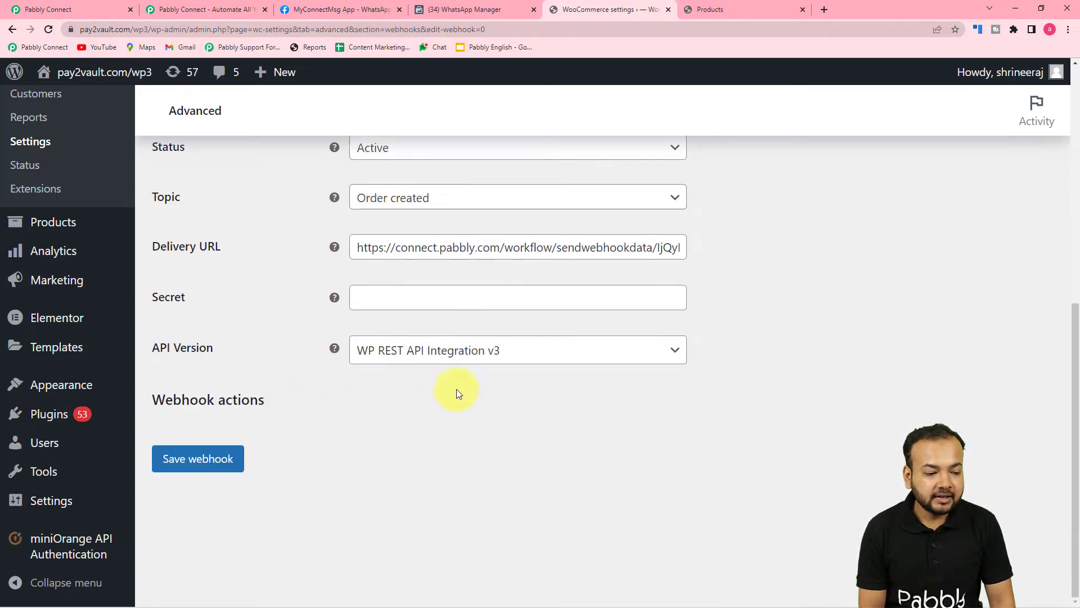
pyautogui.click(425, 360)
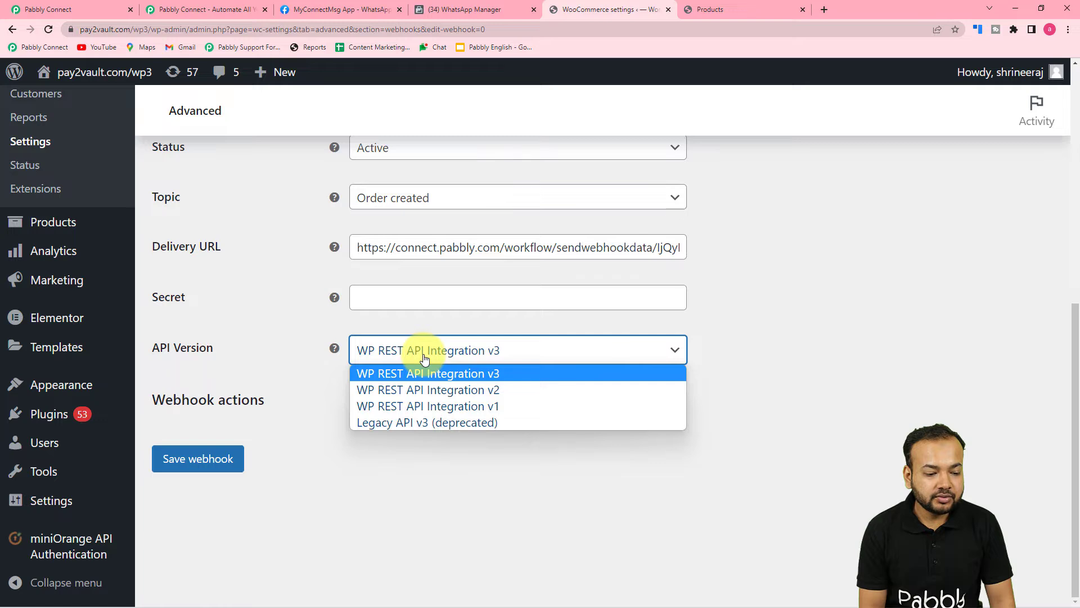
pyautogui.click(299, 372)
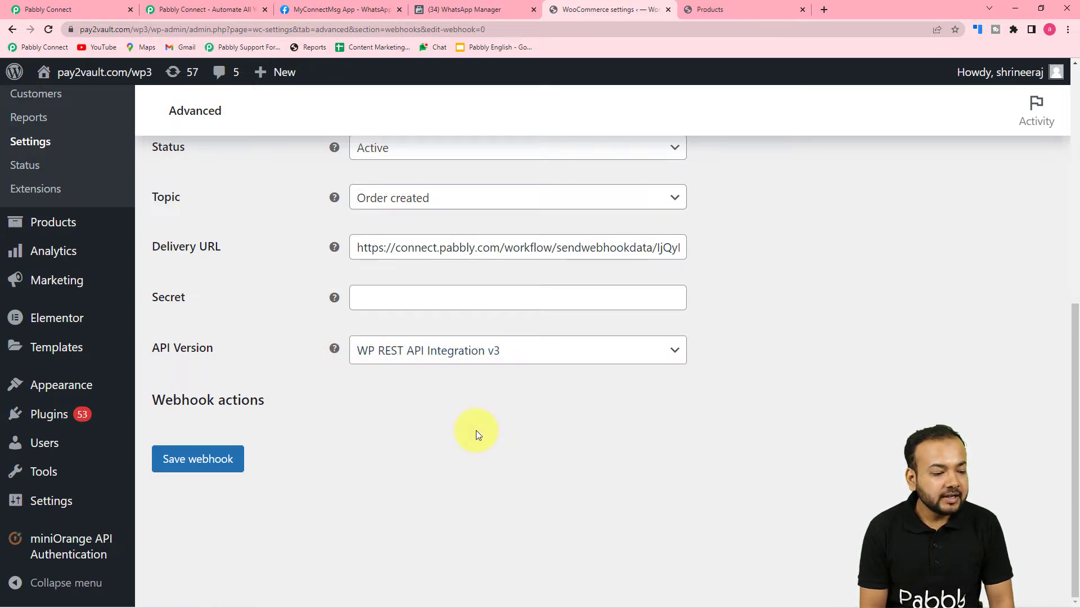
pyautogui.click(205, 472)
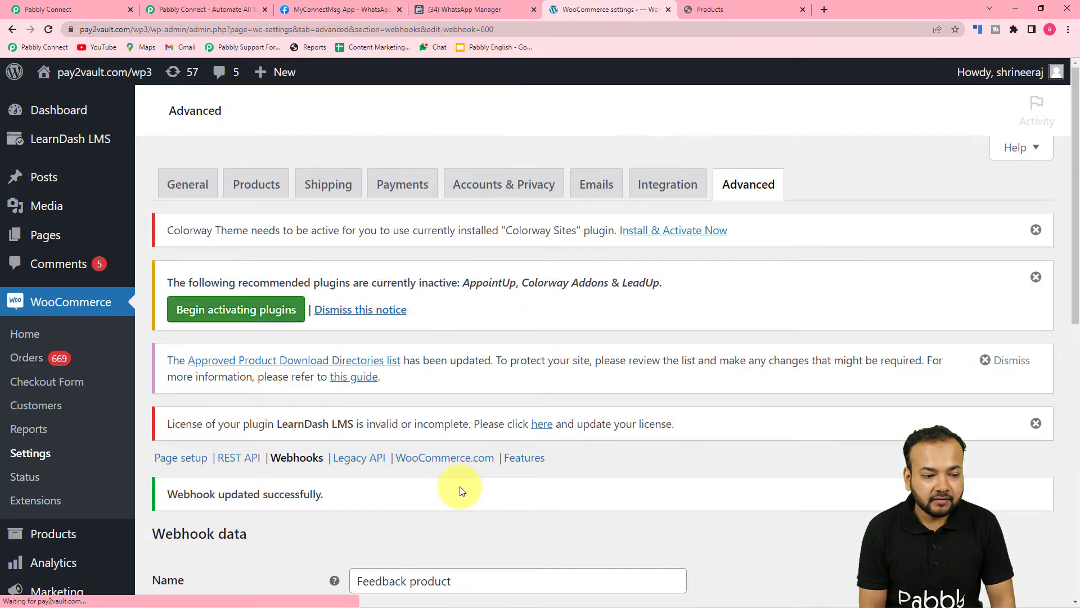
pyautogui.scroll(-4, 460, 486)
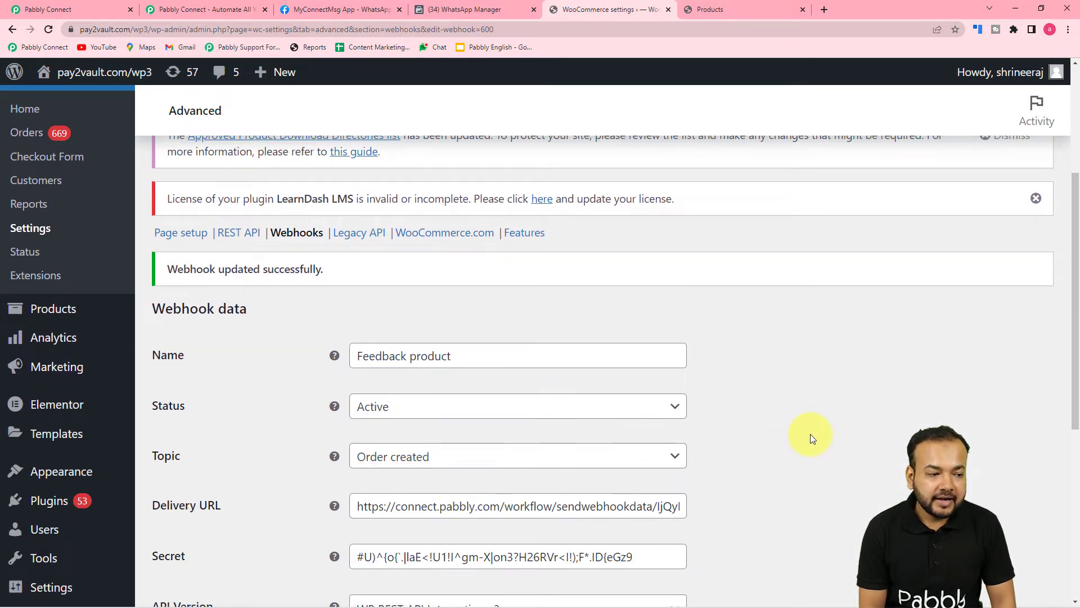
# Re-capture the WooCommerce trigger's webhook response in Pabbly, confirming with Yes
pyautogui.click(98, 8)
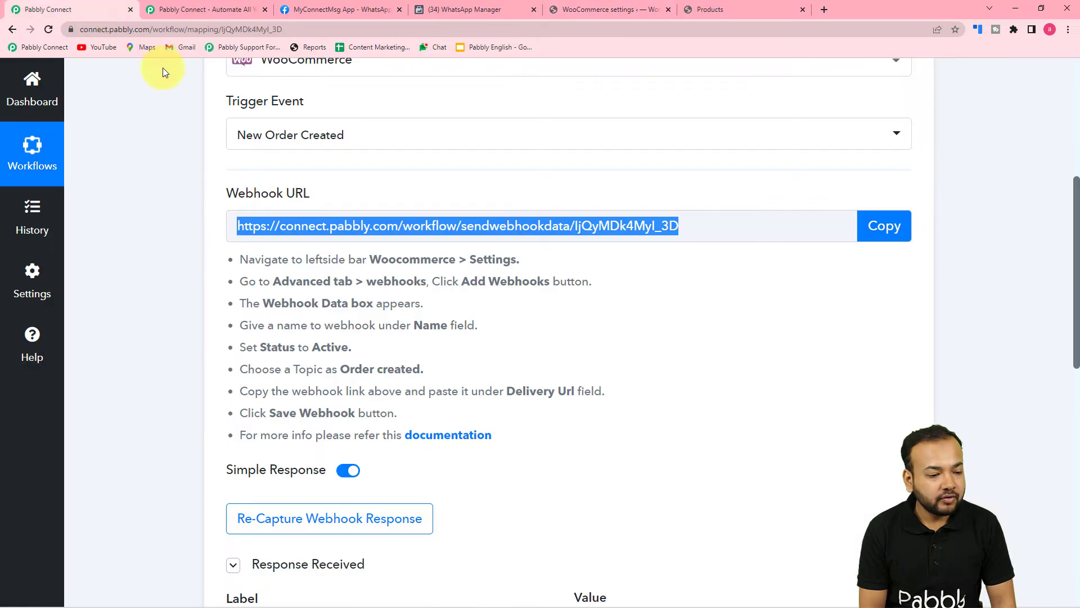
pyautogui.scroll(-1, 188, 296)
pyautogui.scroll(-1, 188, 296)
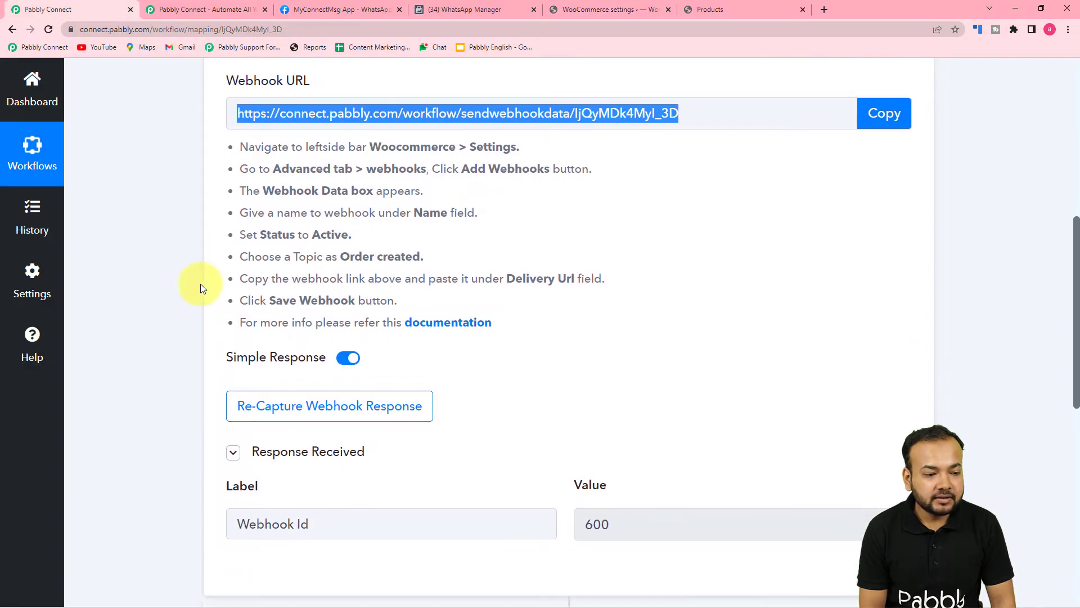
pyautogui.scroll(-2, 278, 256)
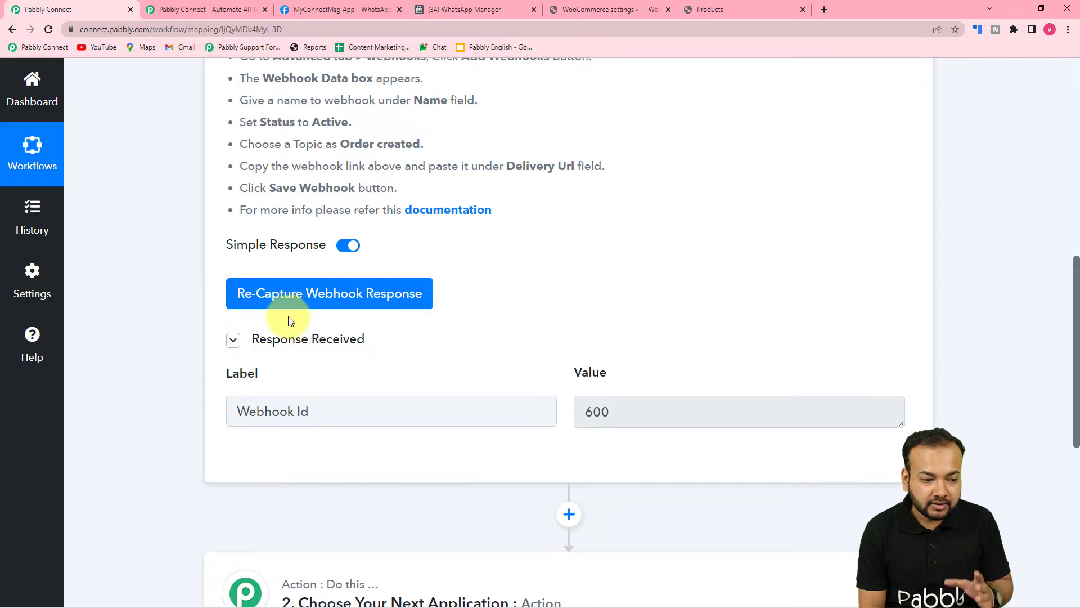
pyautogui.click(344, 301)
pyautogui.click(344, 302)
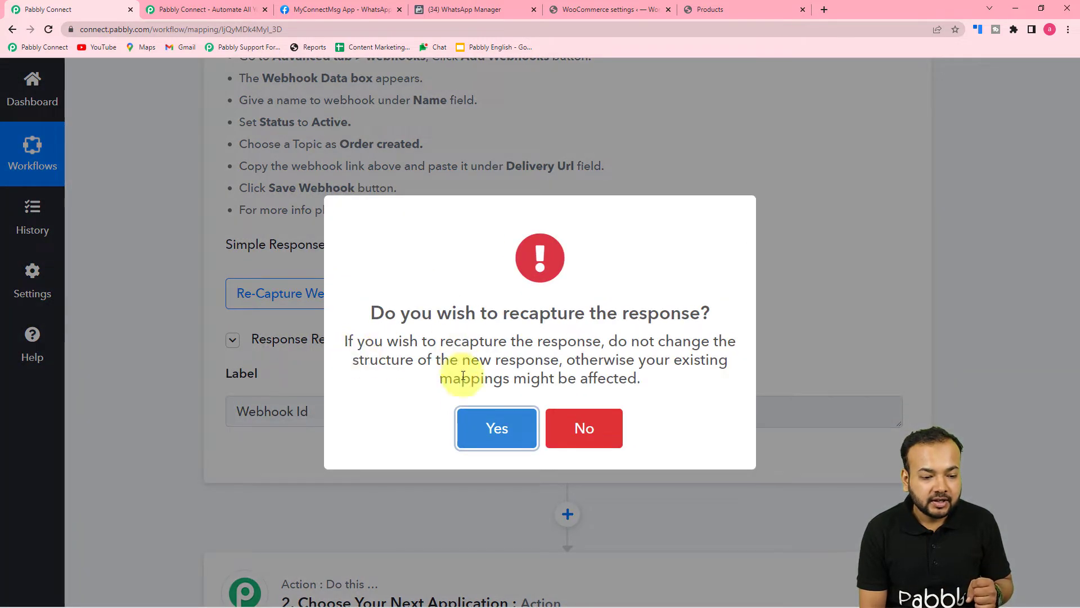
pyautogui.click(489, 430)
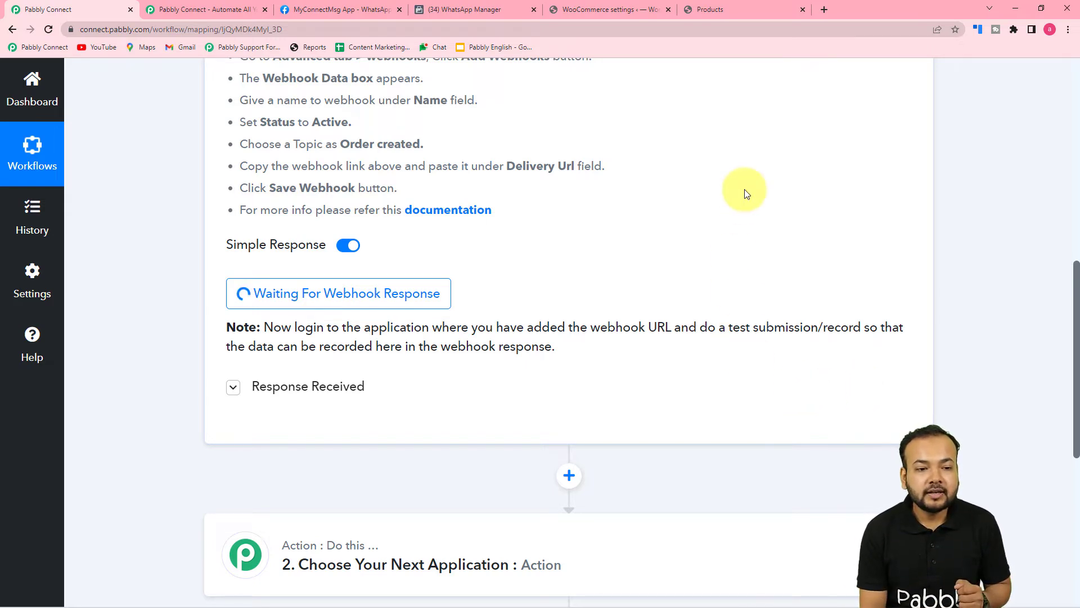
# Add the Dashing Black T-shirt to the cart and proceed to checkout
pyautogui.click(706, 7)
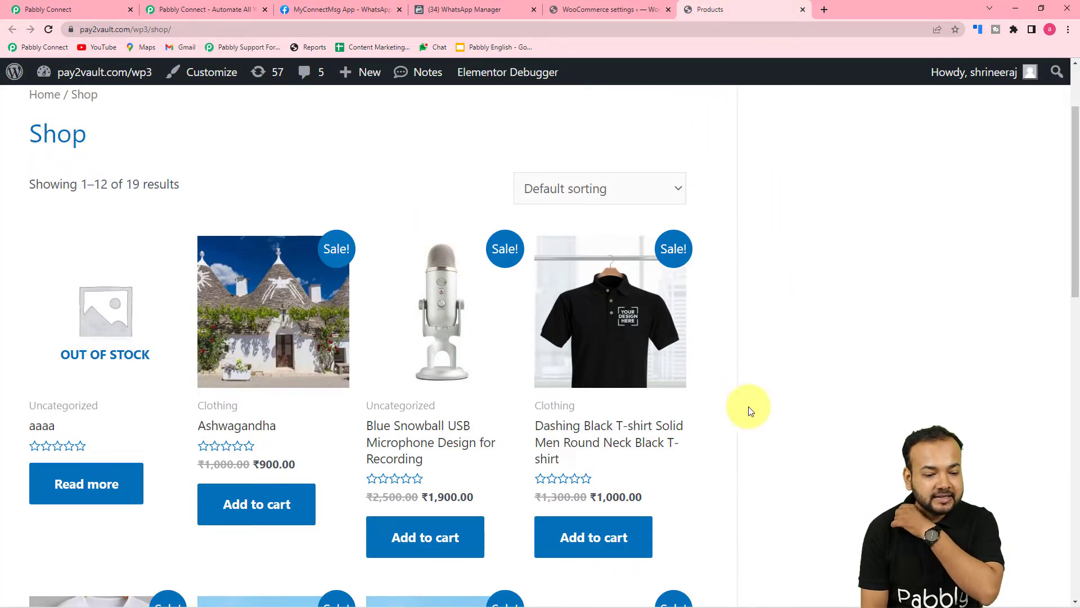
pyautogui.scroll(-1, 743, 414)
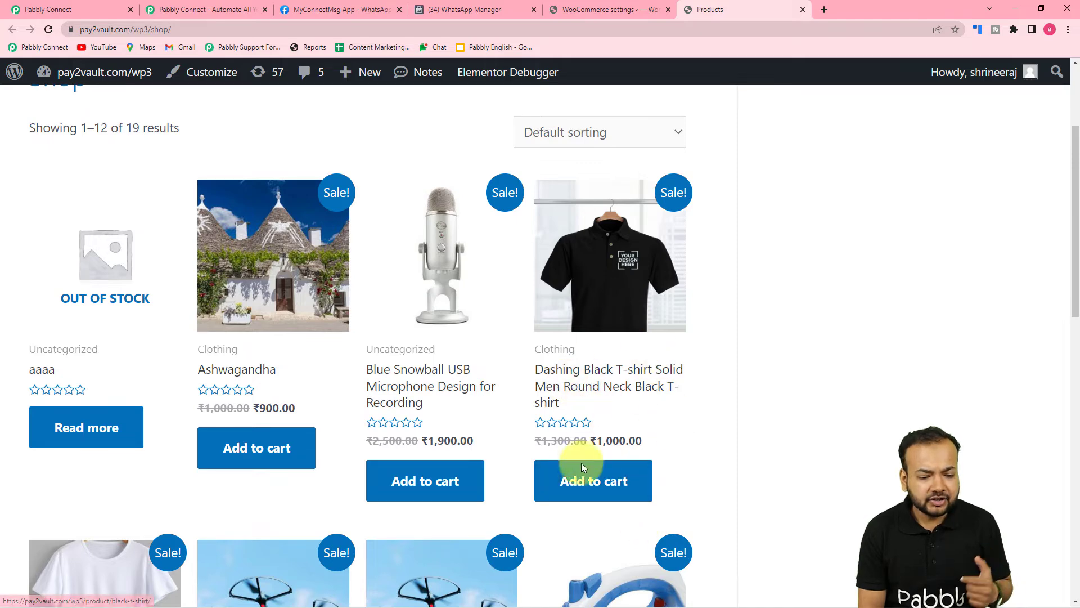
pyautogui.click(582, 493)
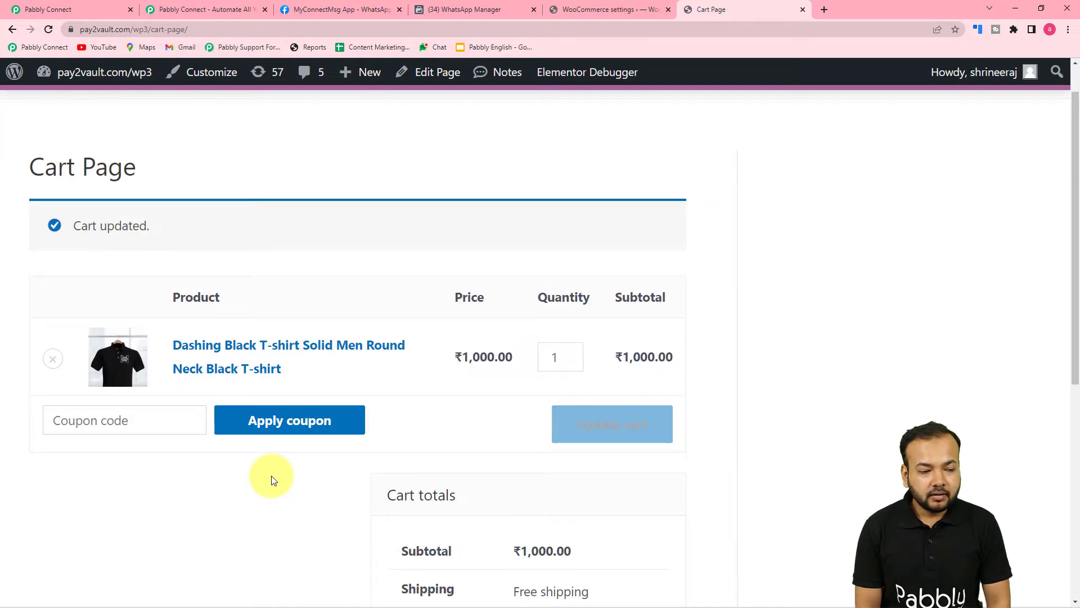
pyautogui.scroll(-5, 271, 480)
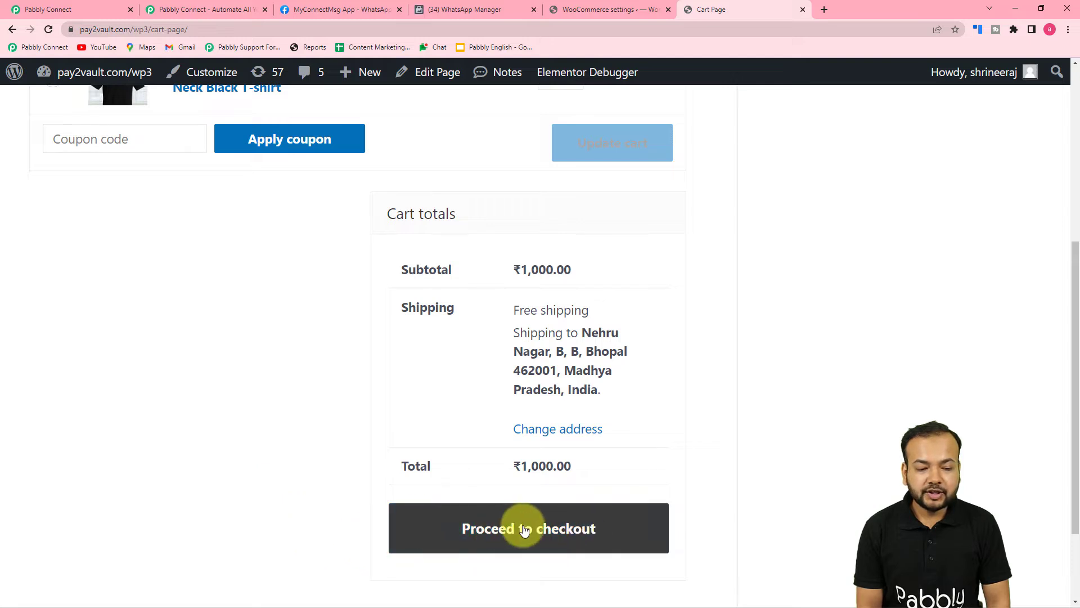
pyautogui.click(561, 530)
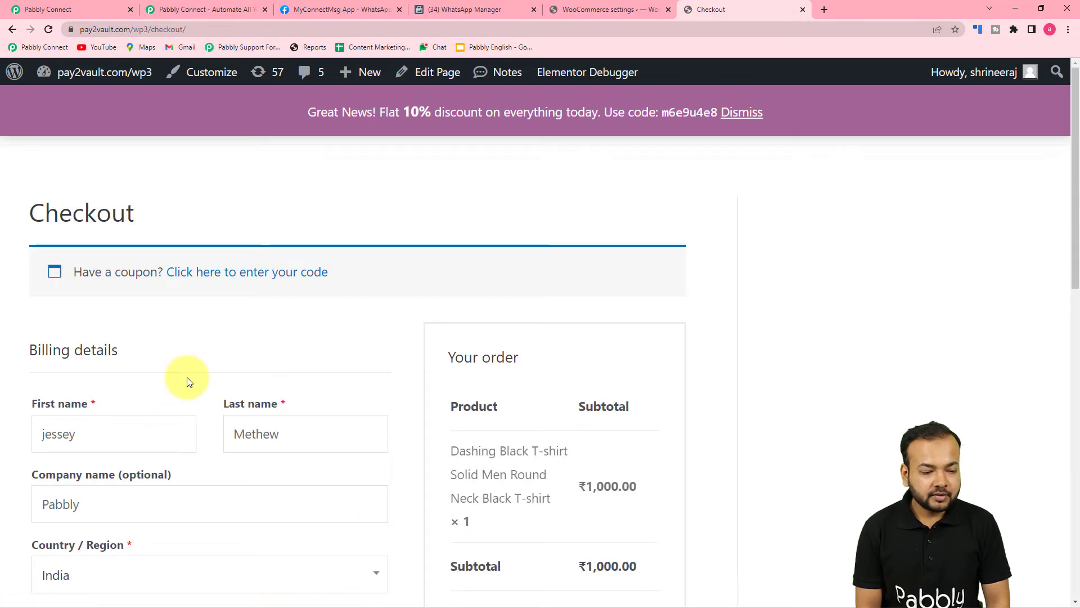
# Replace the billing phone number with the customer's number and place the cash-on-delivery order
pyautogui.scroll(-3, 187, 377)
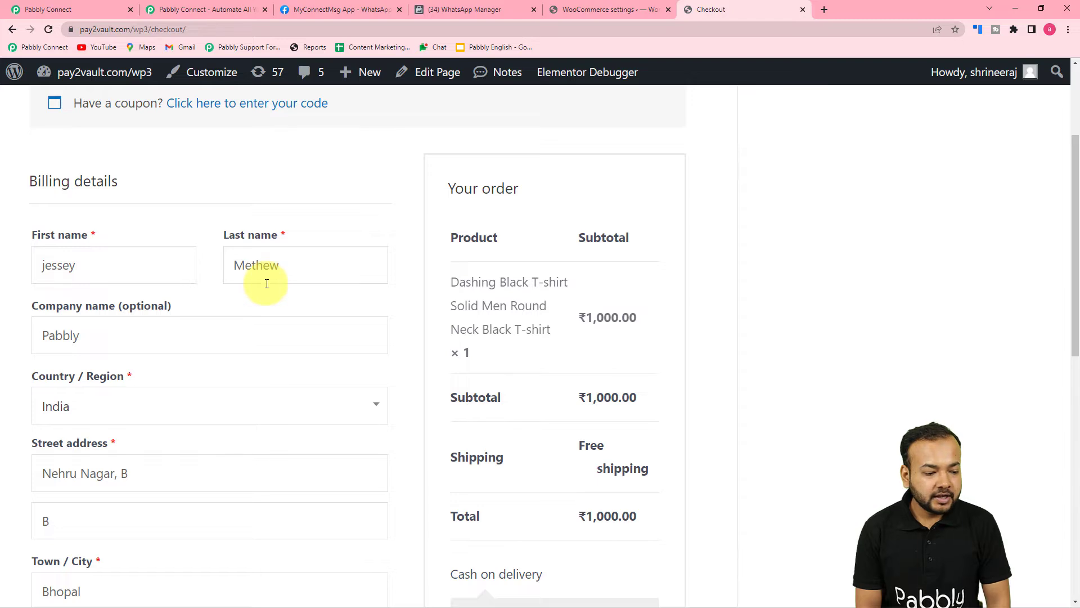
pyautogui.scroll(-2, 265, 281)
pyautogui.scroll(-4, 267, 288)
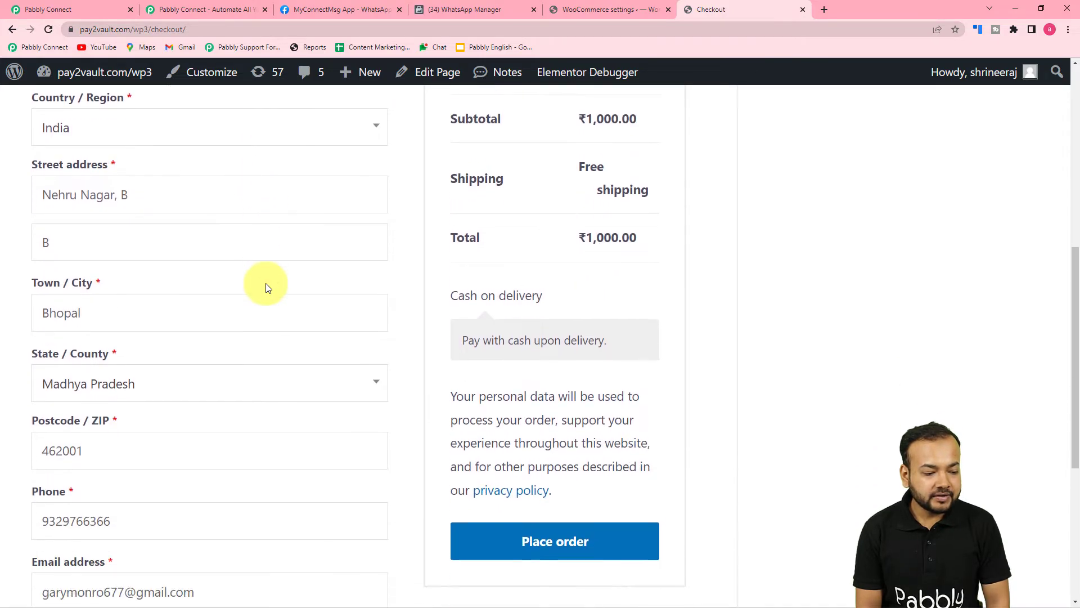
pyautogui.scroll(-2, 266, 286)
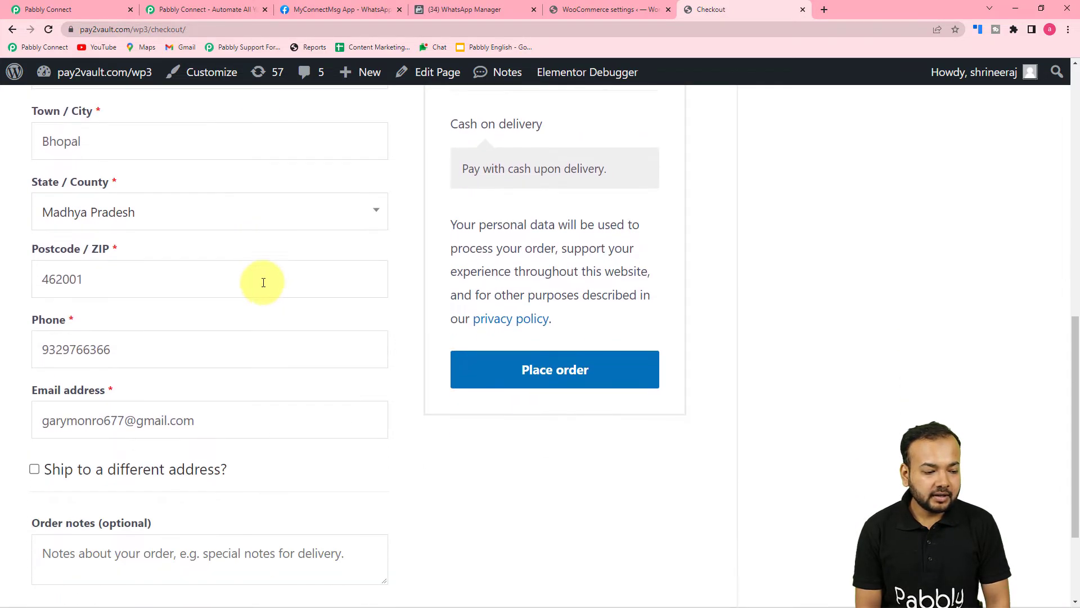
pyautogui.scroll(-3, 204, 357)
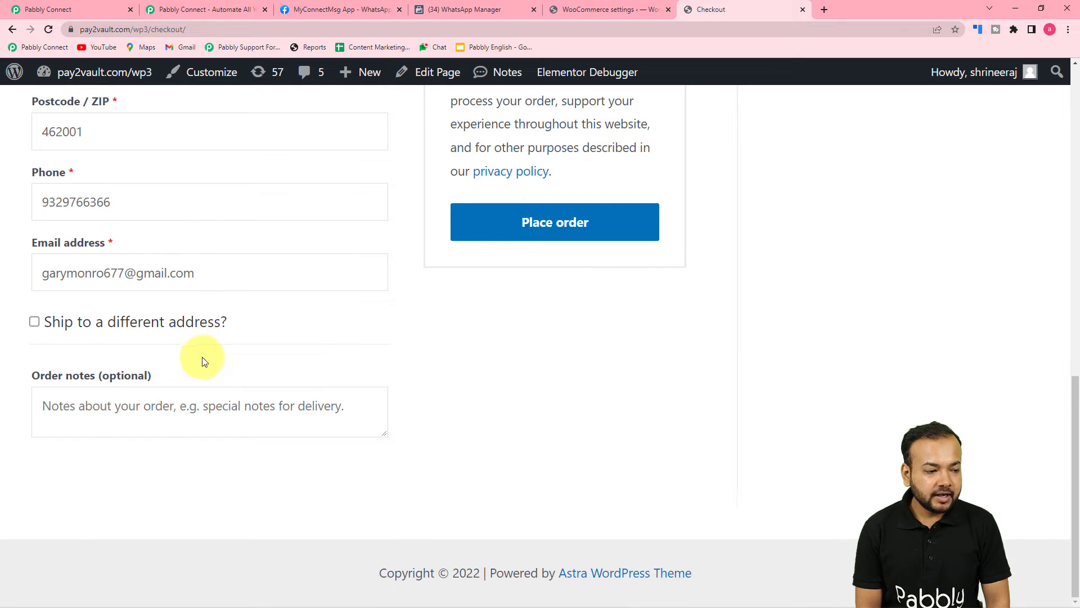
pyautogui.click(114, 206)
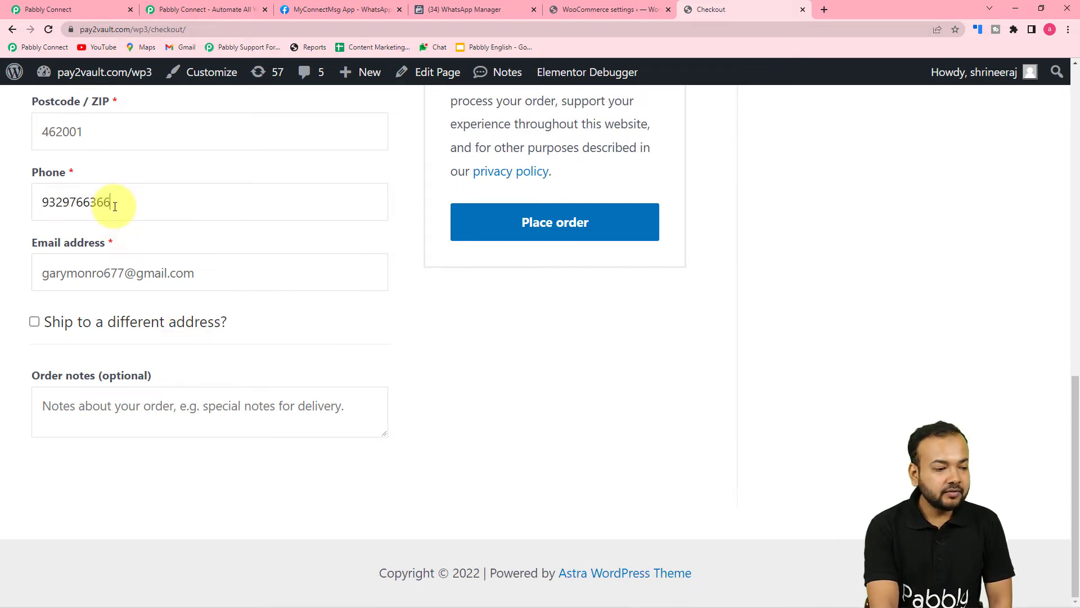
pyautogui.press('BackSpace')
pyautogui.press('BackSpace')
pyautogui.press('BackSpace')
pyautogui.press('BackSpace')
pyautogui.press('BackSpace')
pyautogui.press('BackSpace')
pyautogui.press('BackSpace')
pyautogui.press('BackSpace')
pyautogui.press('BackSpace')
pyautogui.press('BackSpace')
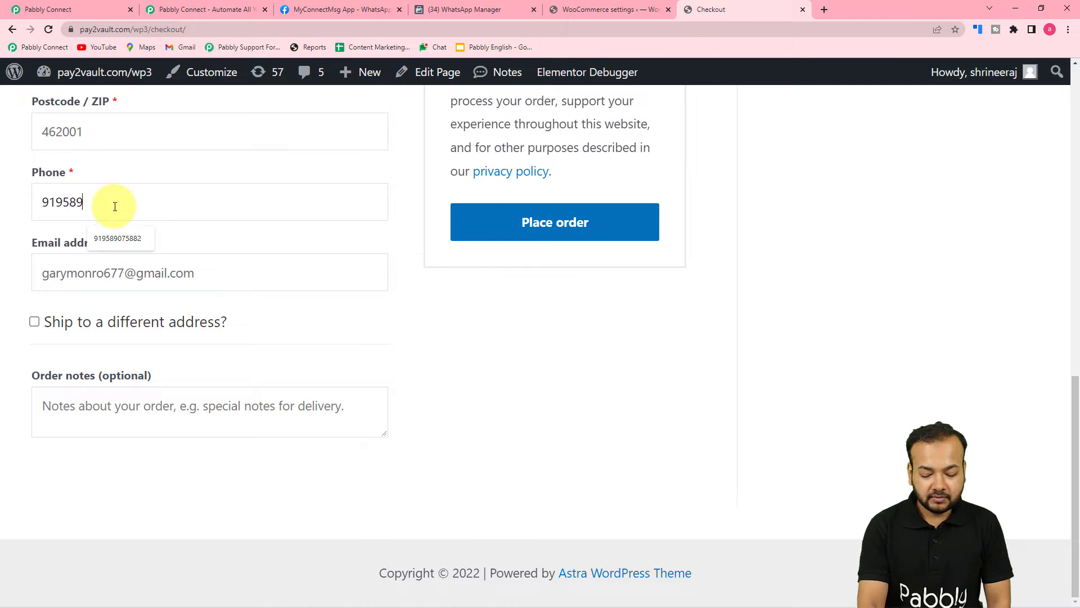
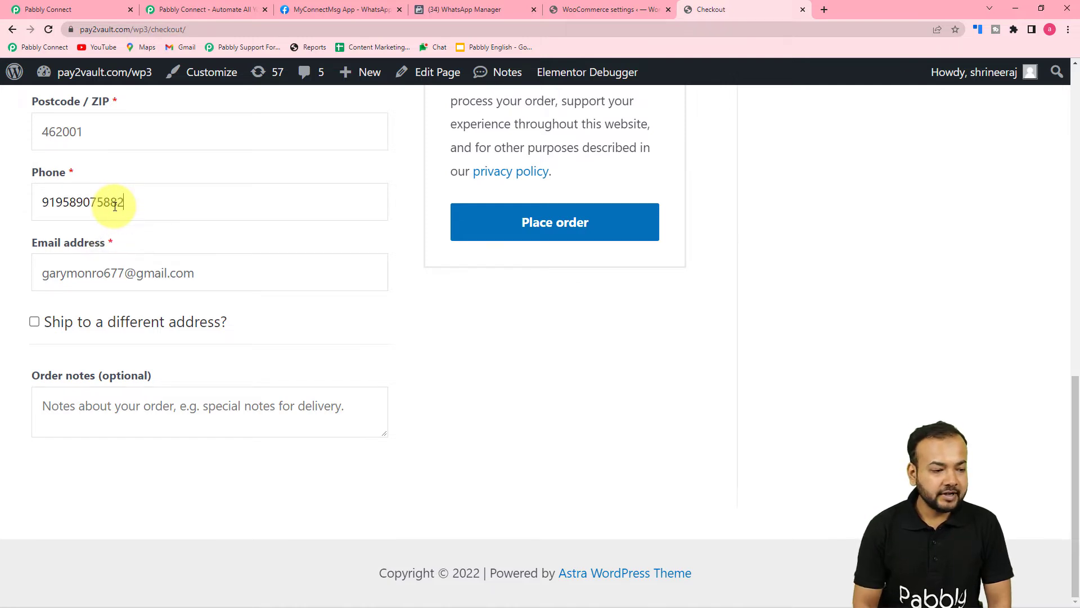
pyautogui.press('Tab')
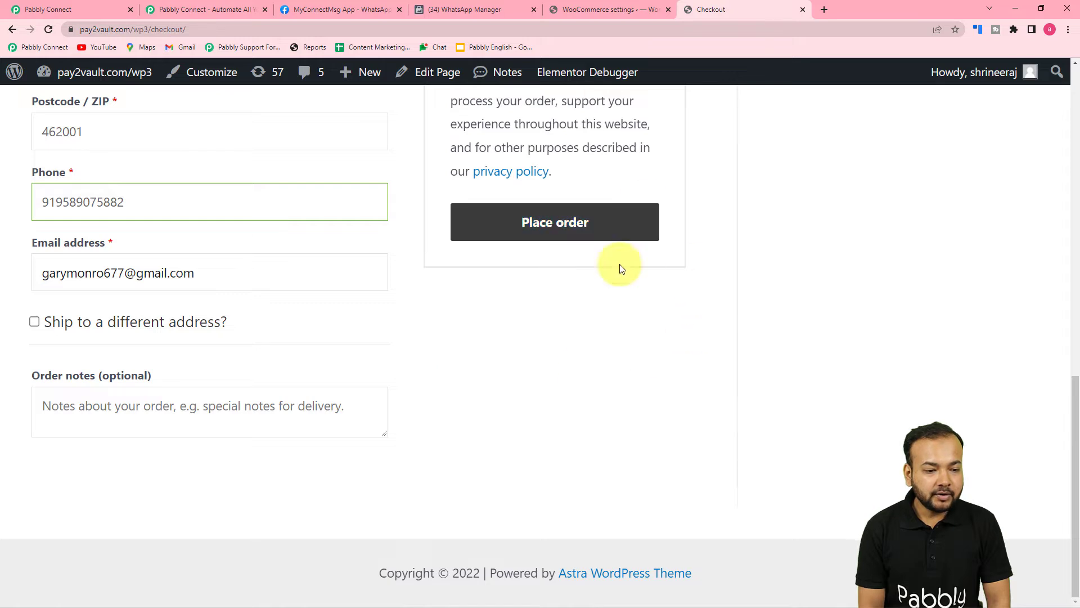
pyautogui.click(563, 223)
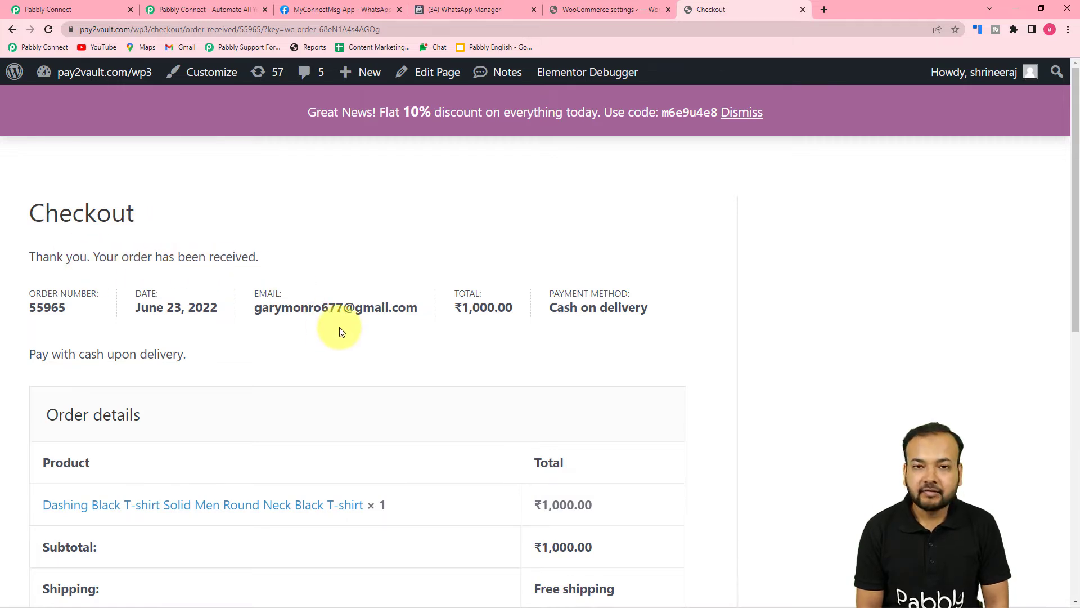
pyautogui.scroll(-1, 339, 332)
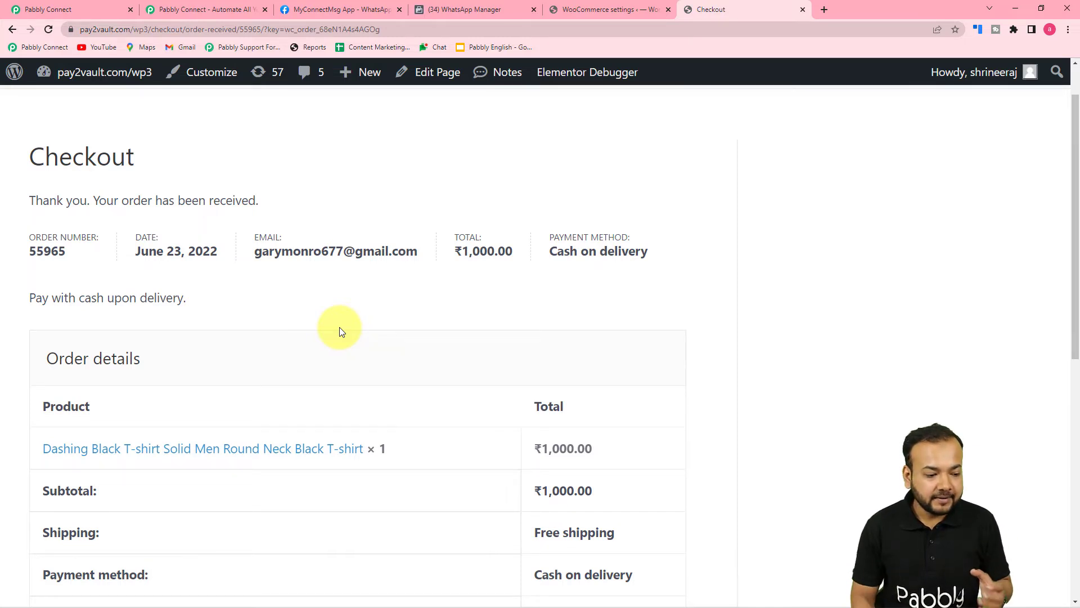
pyautogui.scroll(-4, 339, 327)
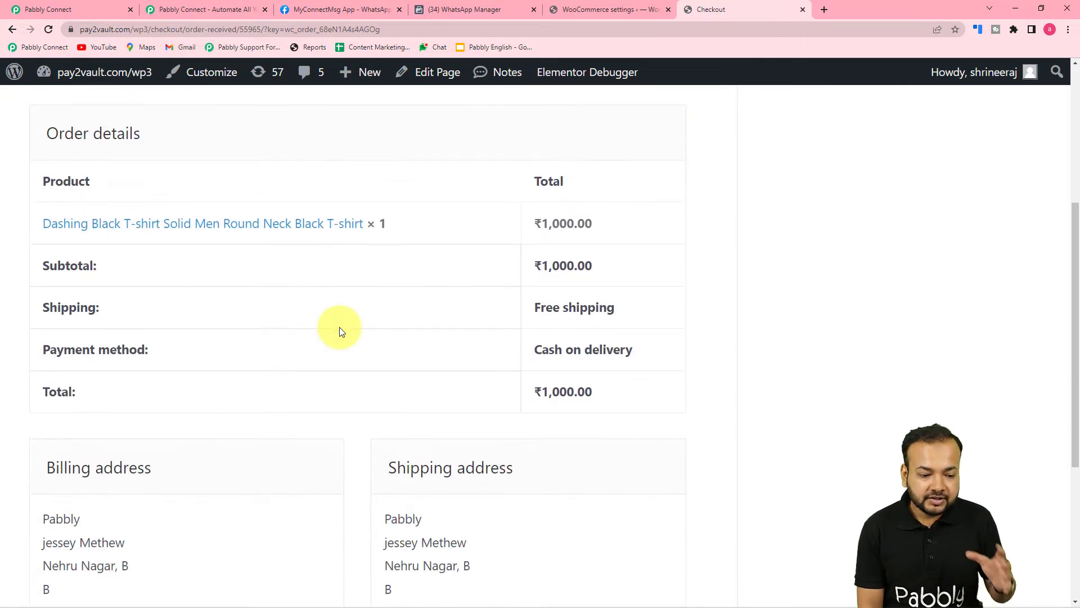
pyautogui.scroll(-4, 339, 330)
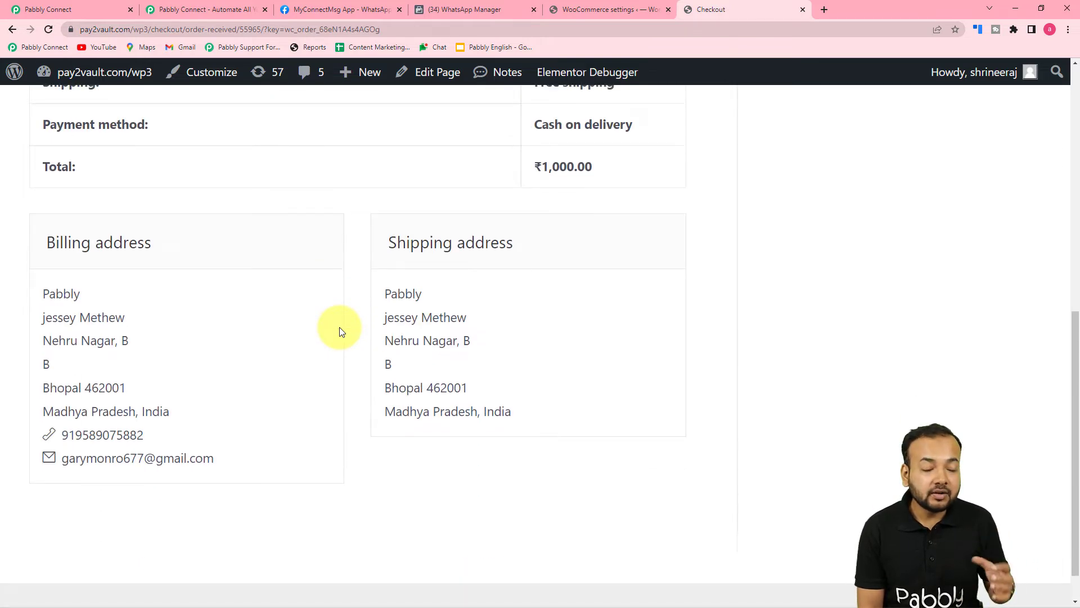
# Review the test order's data captured in the trigger's Response Received section
pyautogui.click(95, 6)
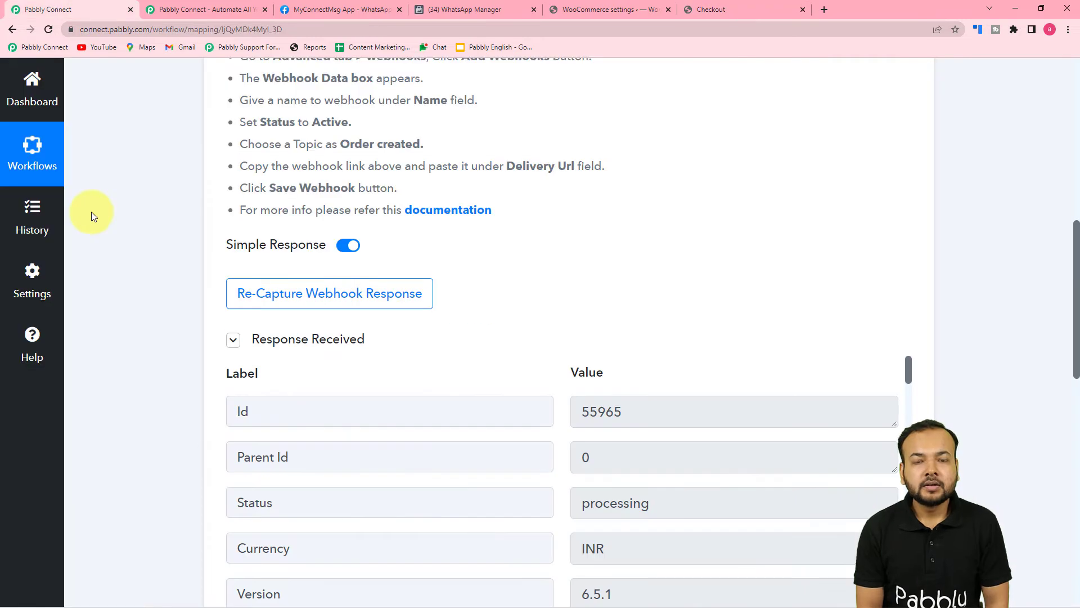
pyautogui.scroll(-4, 93, 216)
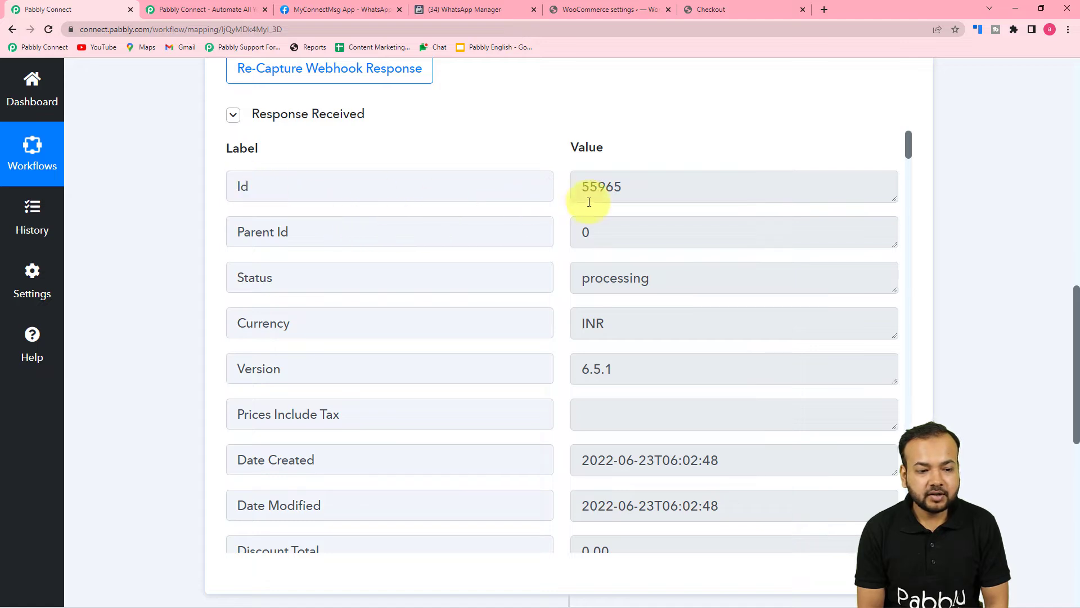
pyautogui.scroll(-1, 445, 274)
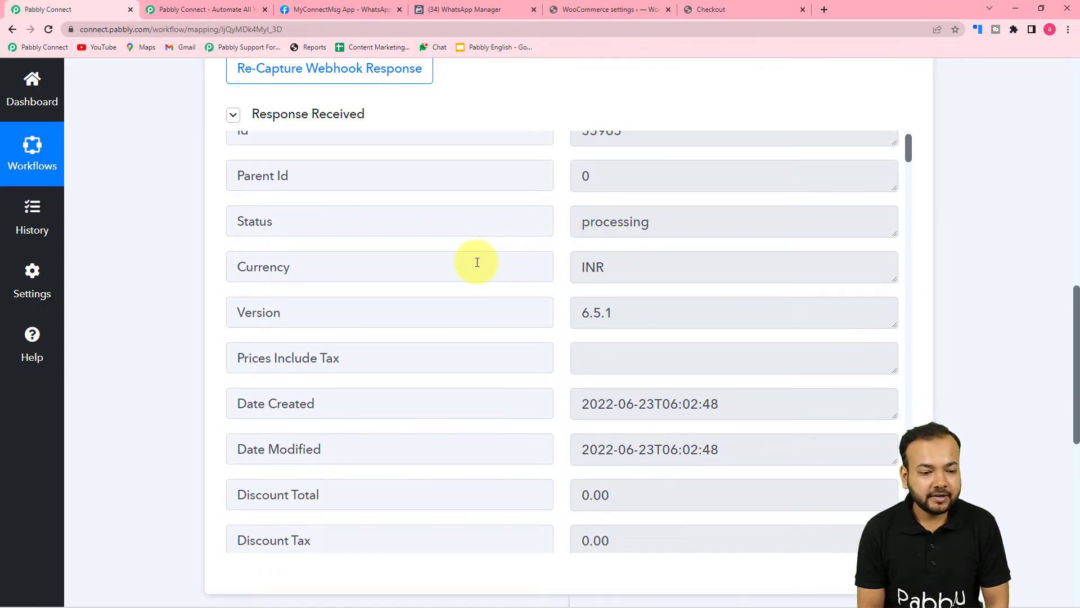
pyautogui.scroll(-3, 477, 261)
pyautogui.scroll(-1, 475, 261)
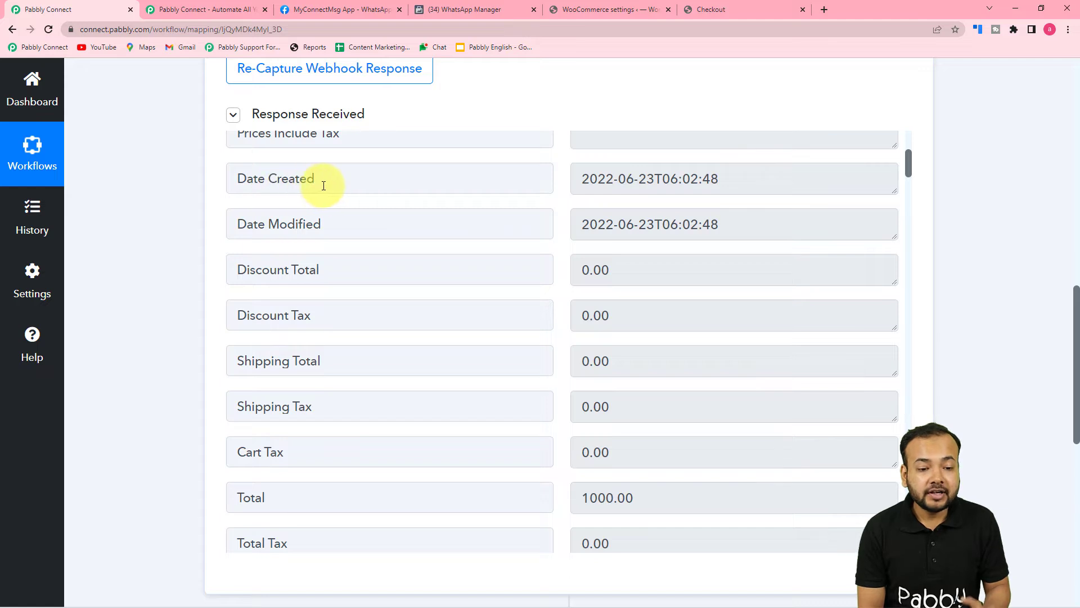
pyautogui.scroll(-4, 461, 262)
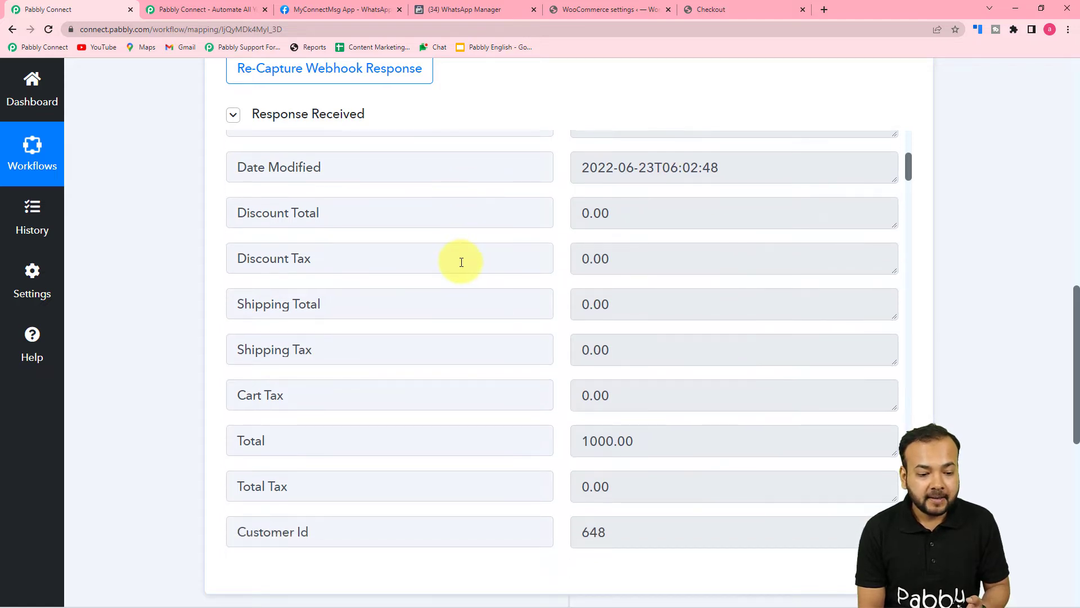
pyautogui.scroll(-3, 482, 294)
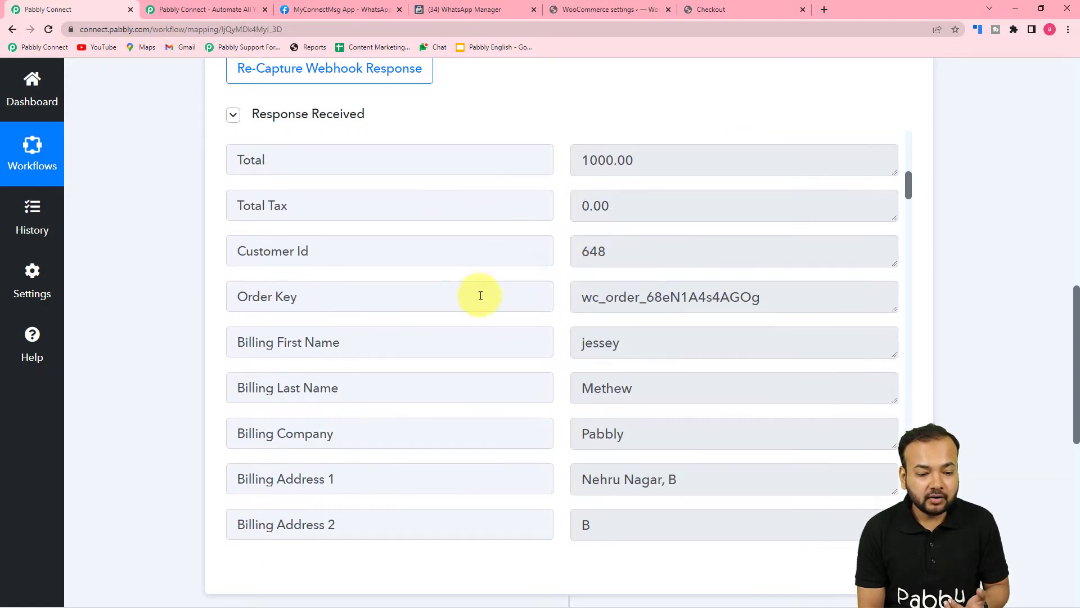
pyautogui.scroll(-6, 442, 317)
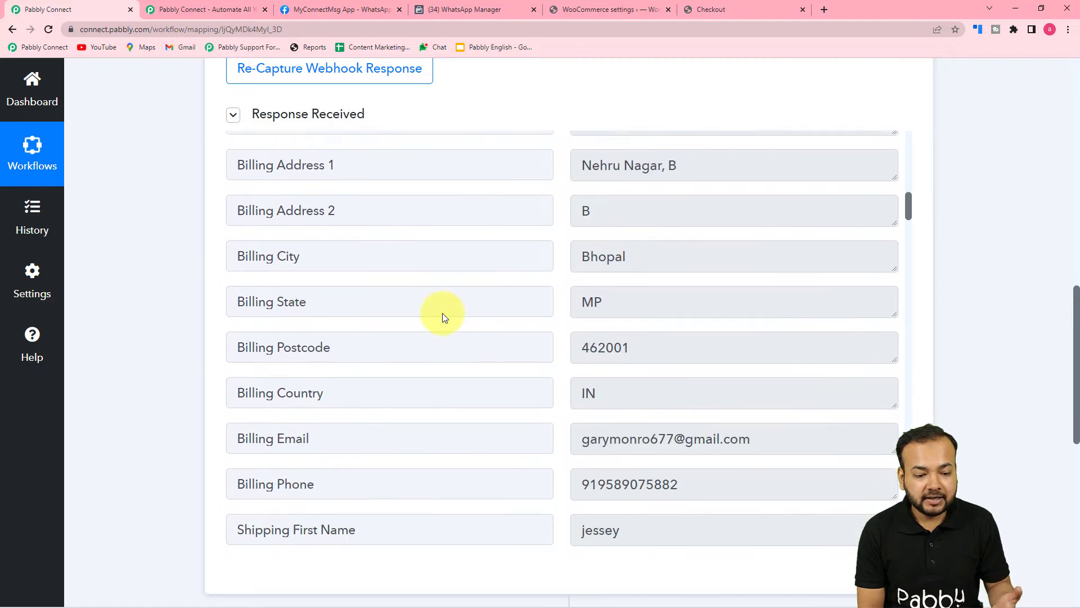
pyautogui.scroll(-2, 442, 316)
pyautogui.scroll(-5, 442, 317)
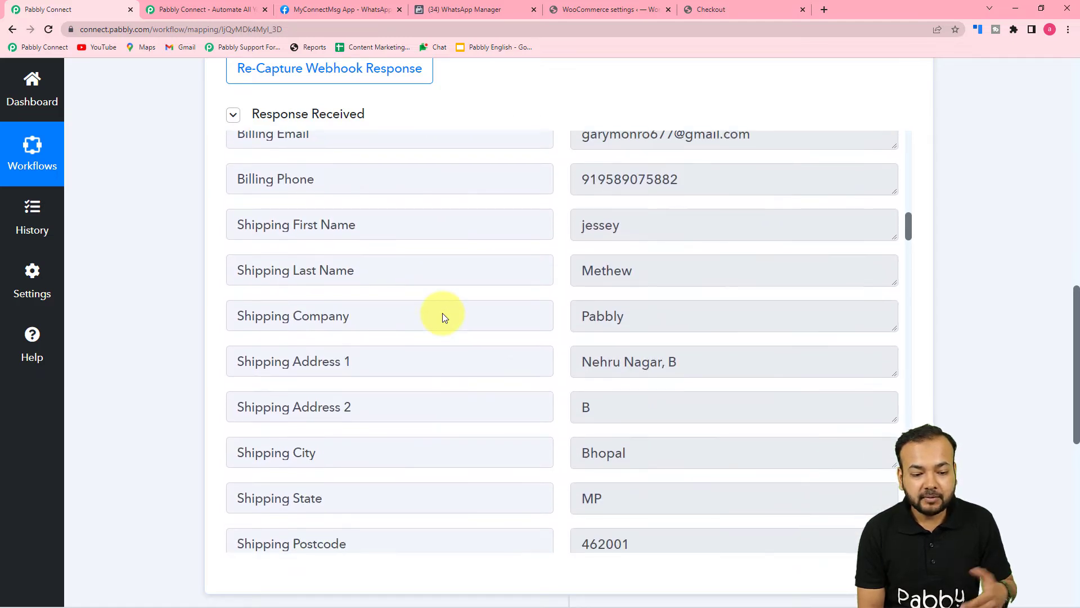
pyautogui.scroll(-4, 442, 317)
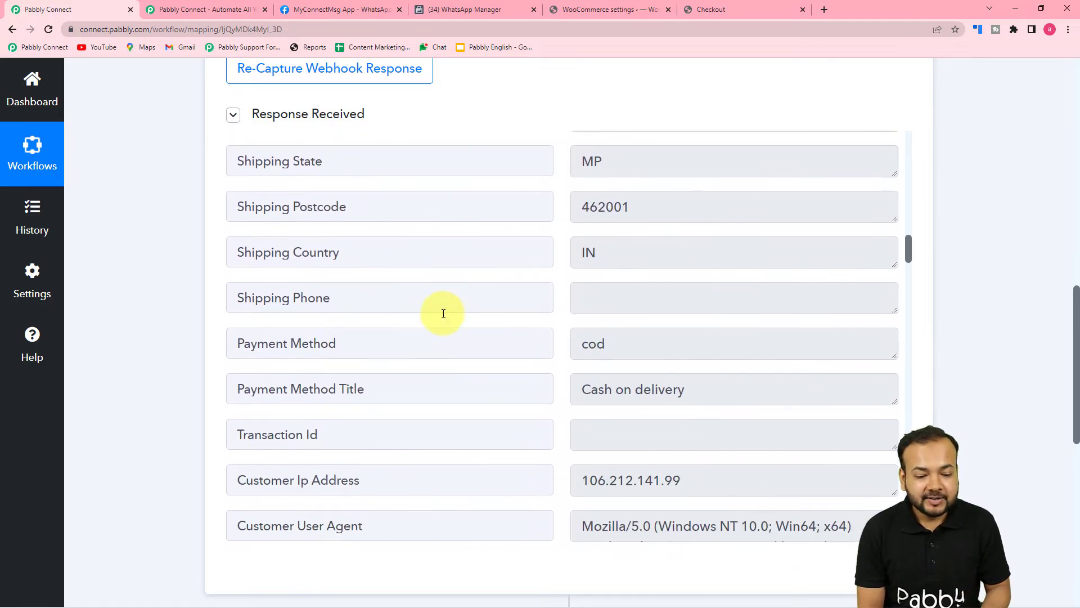
pyautogui.scroll(-5, 443, 313)
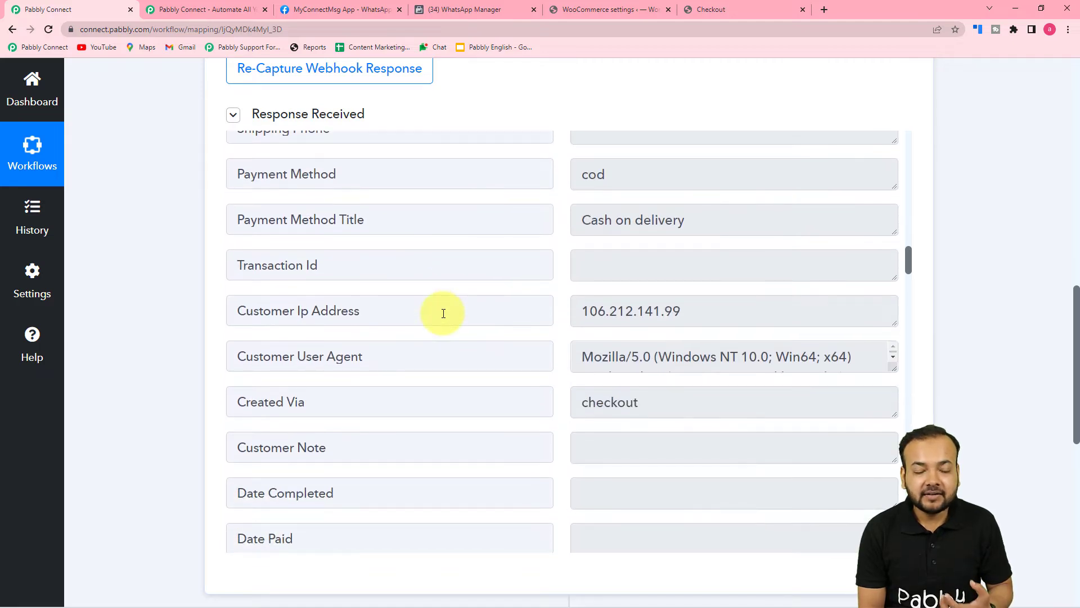
pyautogui.scroll(-3, 442, 313)
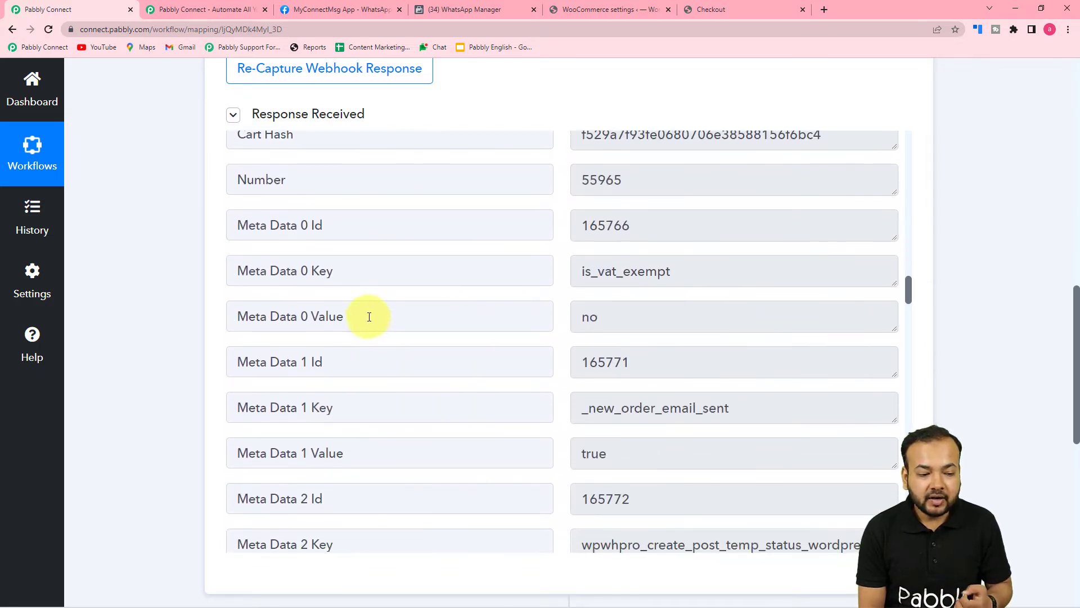
pyautogui.scroll(-3, 170, 332)
pyautogui.scroll(-1, 171, 332)
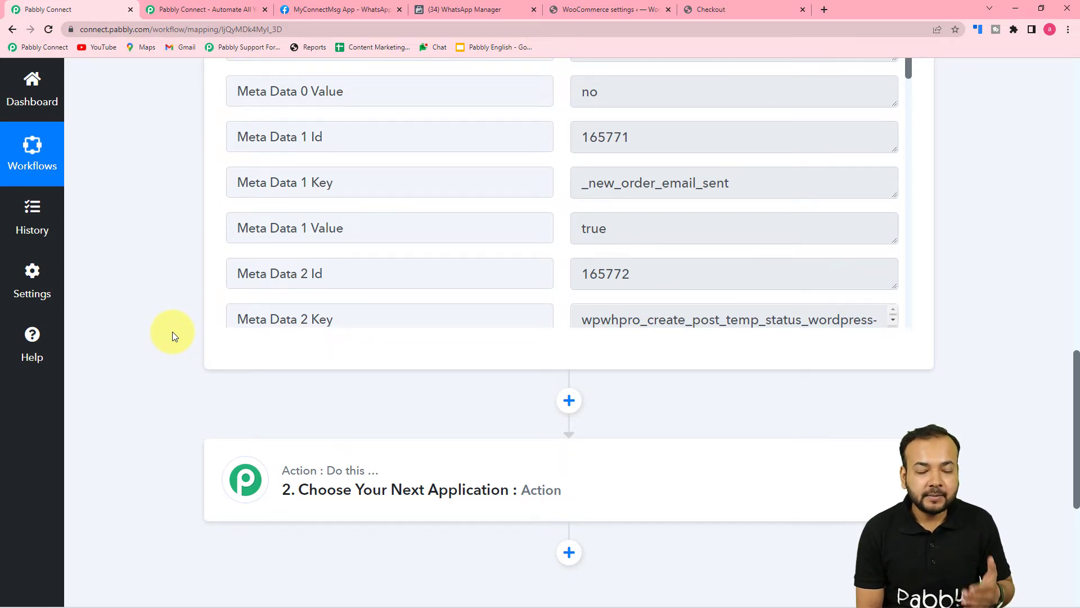
pyautogui.scroll(-4, 173, 331)
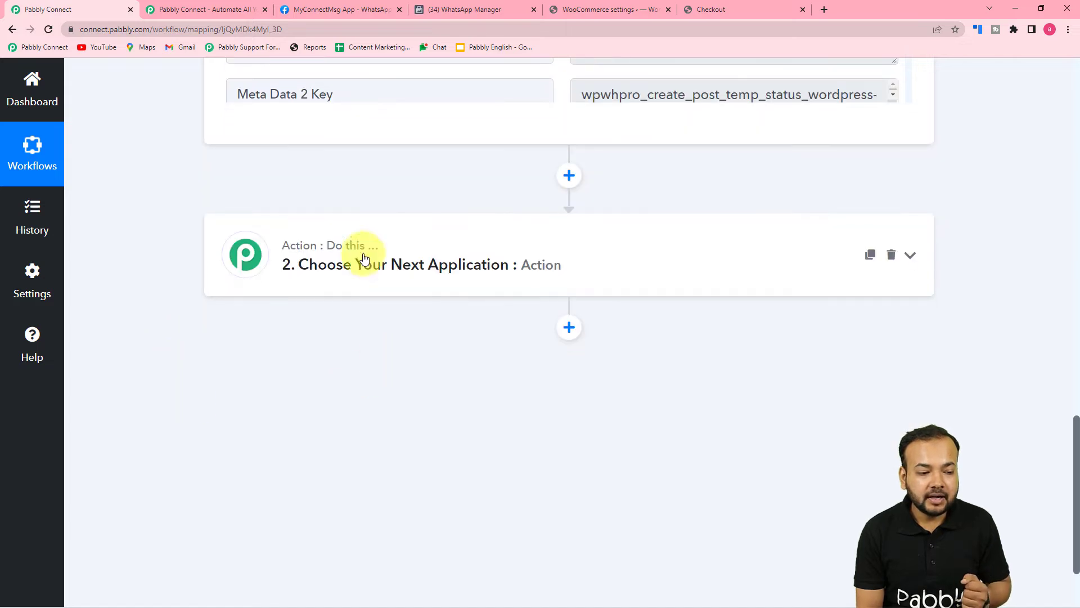
# Expand '2. Choose Your Next Application' to show the action step's app chooser
pyautogui.click(375, 274)
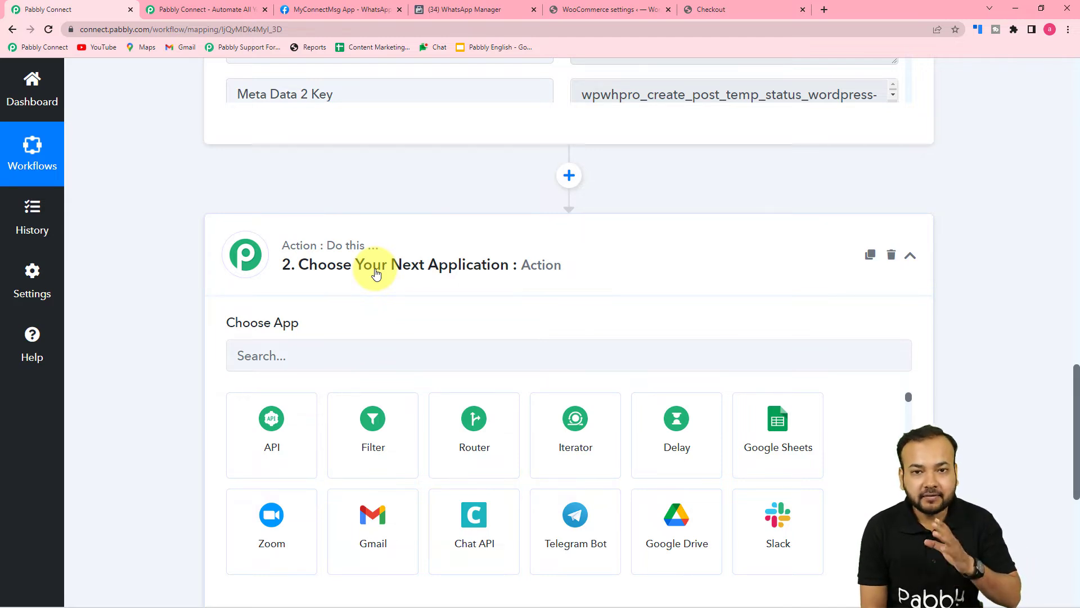
pyautogui.scroll(9, 375, 274)
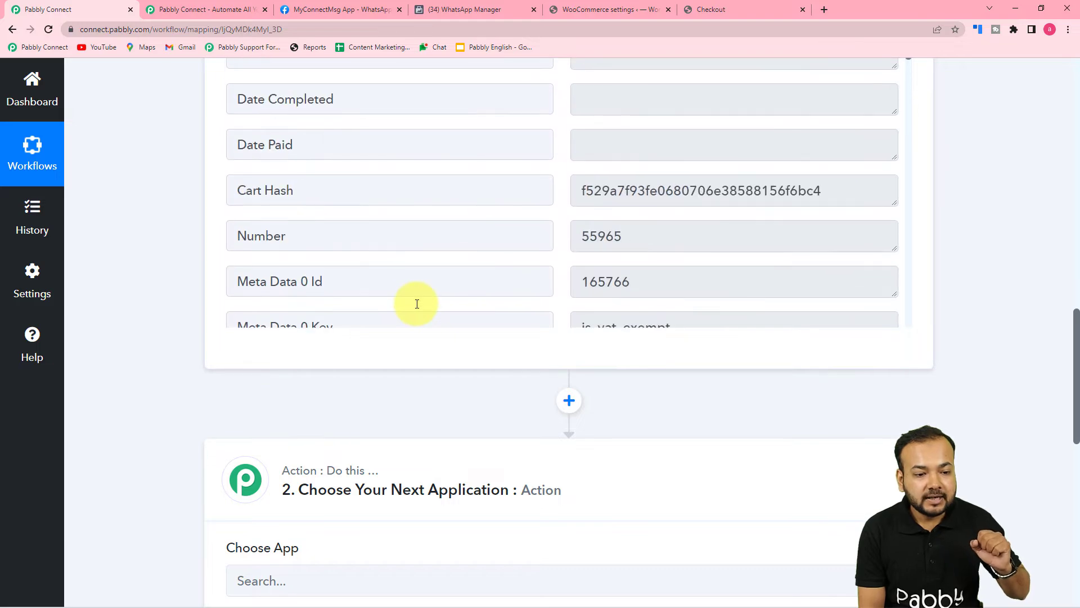
pyautogui.scroll(3, 170, 225)
pyautogui.scroll(1, 170, 225)
pyautogui.scroll(10, 528, 297)
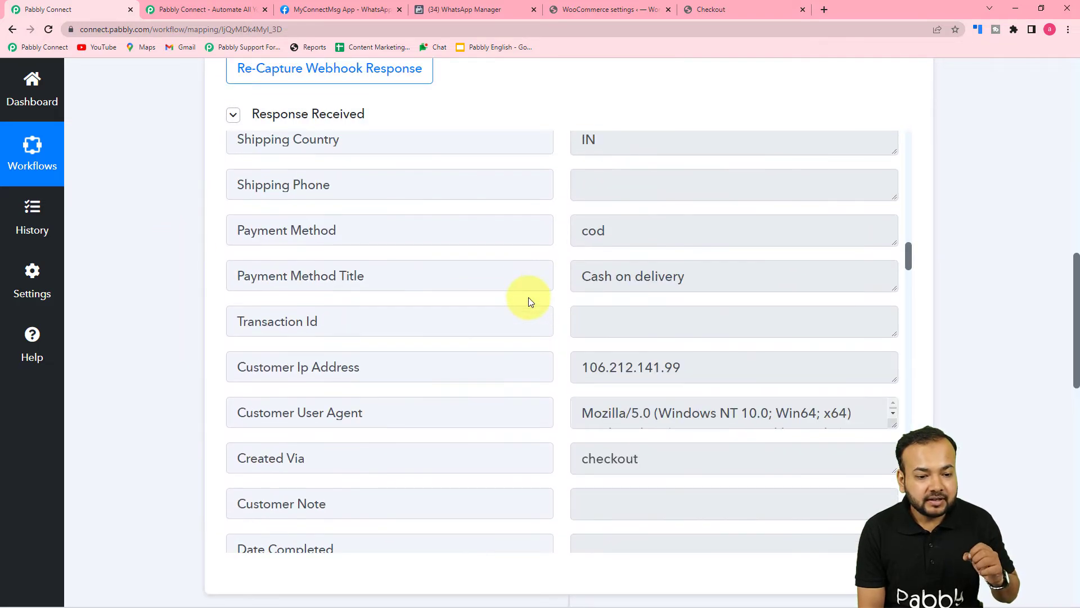
pyautogui.scroll(15, 529, 297)
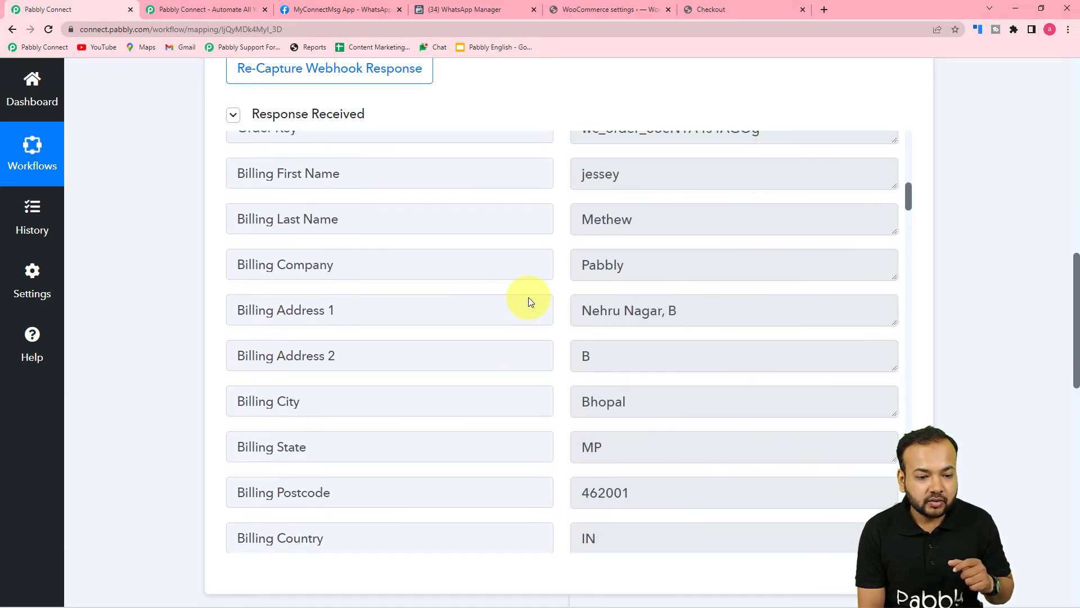
pyautogui.scroll(3, 528, 297)
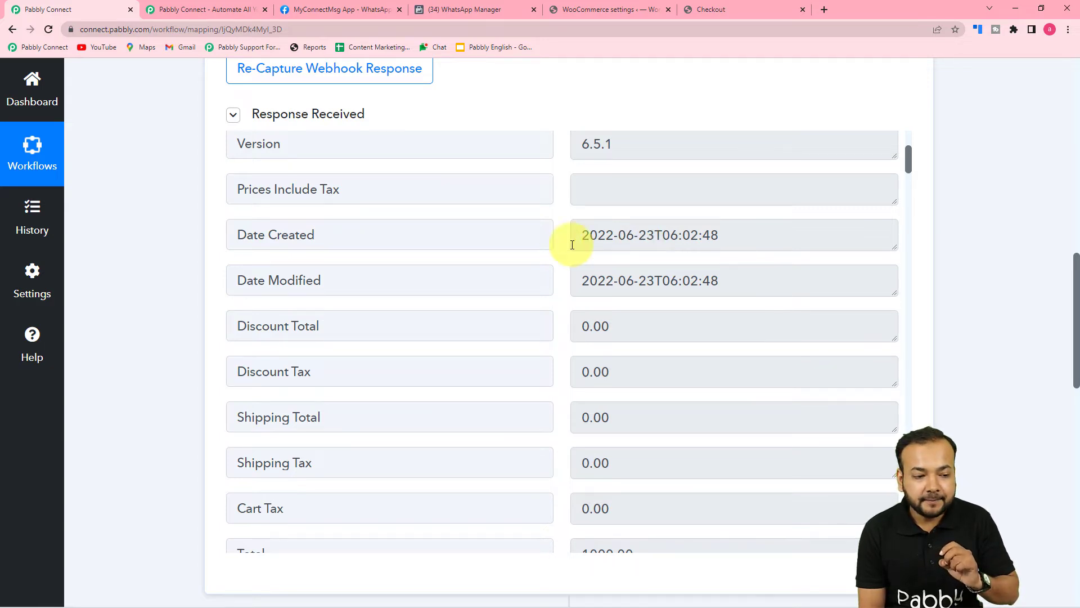
pyautogui.scroll(-10, 136, 278)
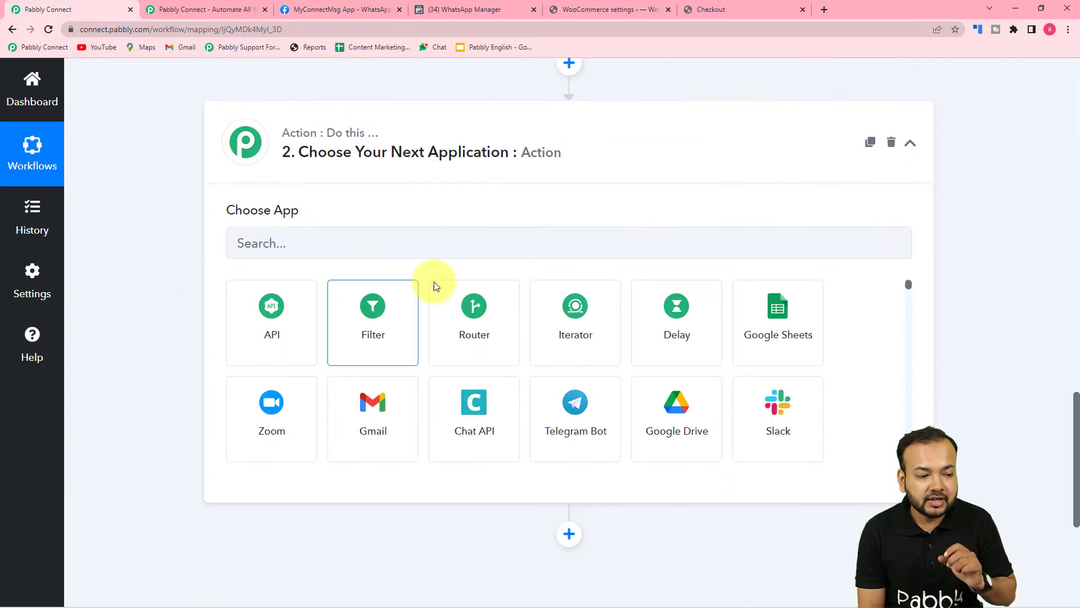
# Search 'date', pick Date/Time Formatter by Pabbly as the app, and bring up its action events
pyautogui.click(362, 252)
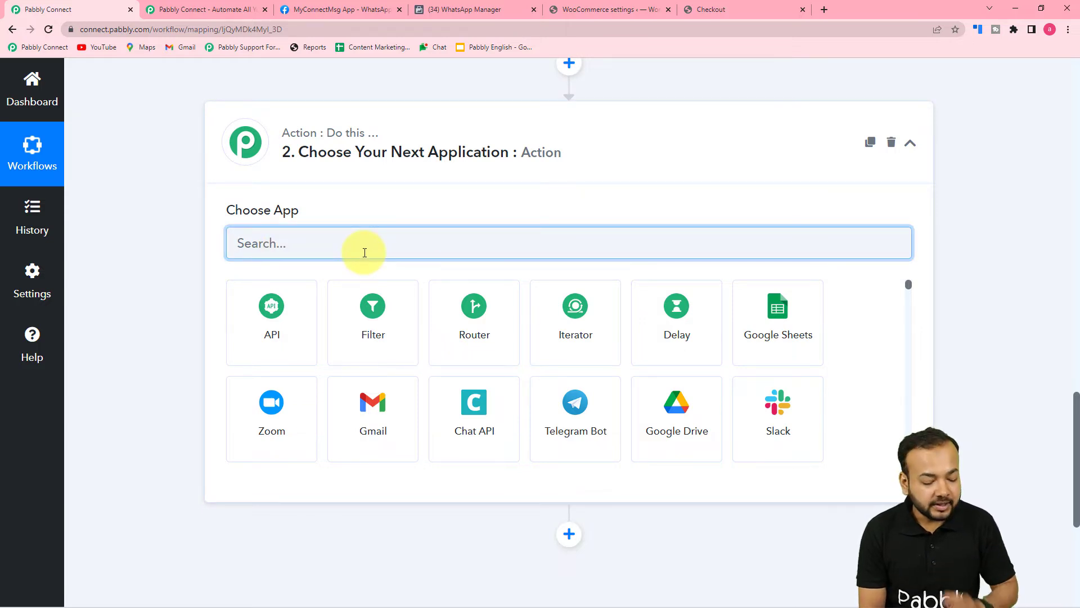
pyautogui.write('date')
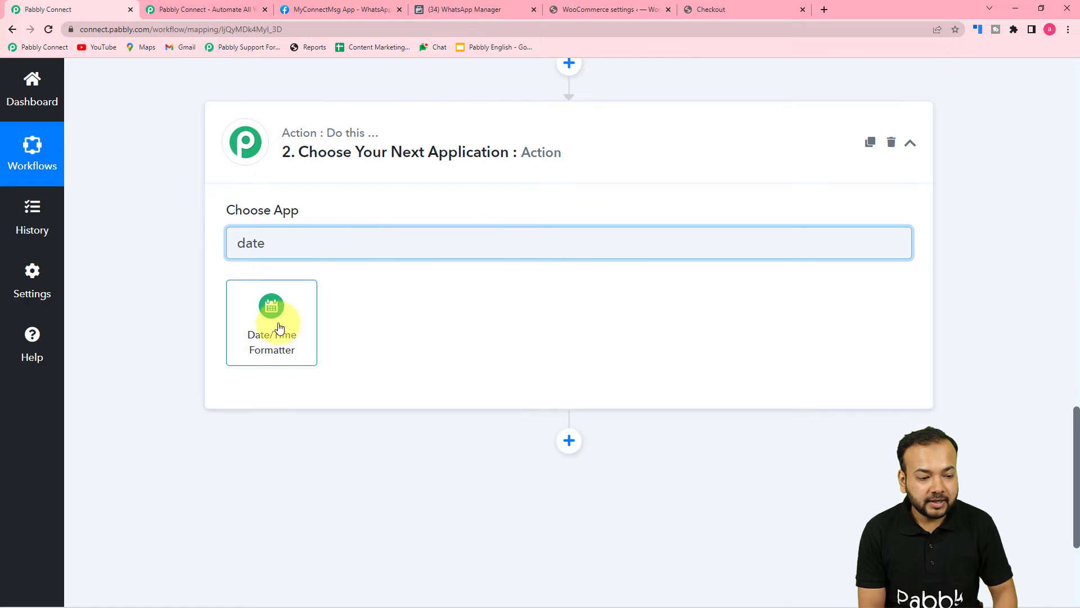
pyautogui.click(279, 336)
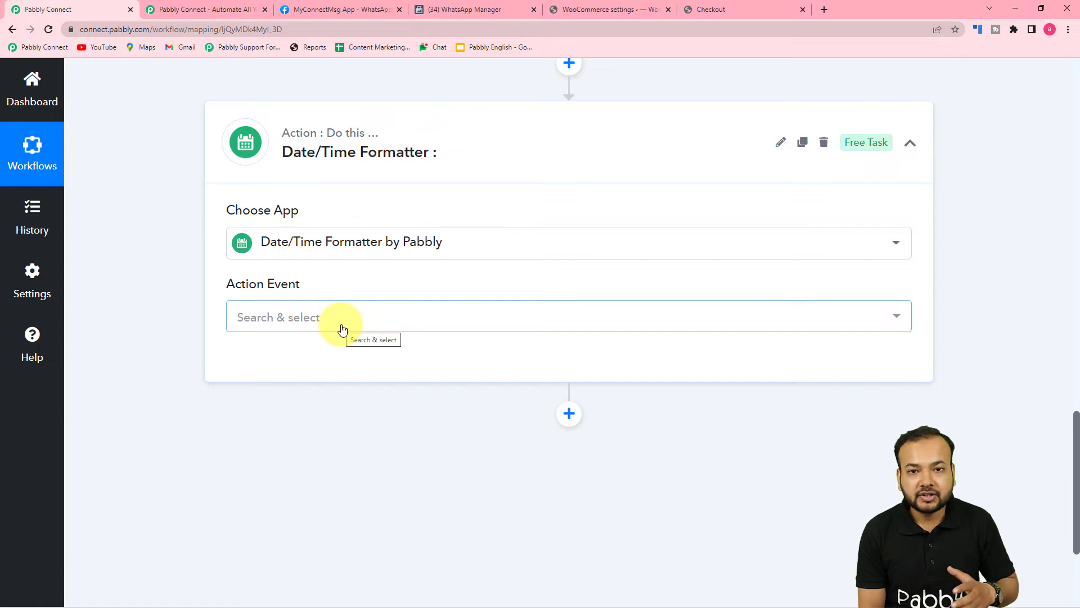
pyautogui.click(307, 327)
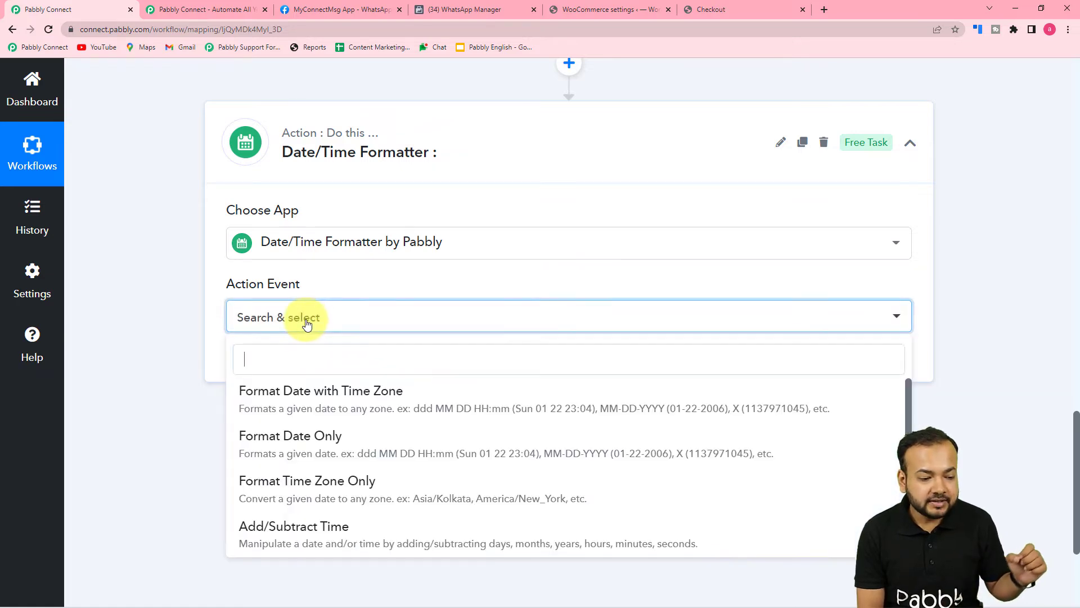
pyautogui.scroll(-2, 303, 450)
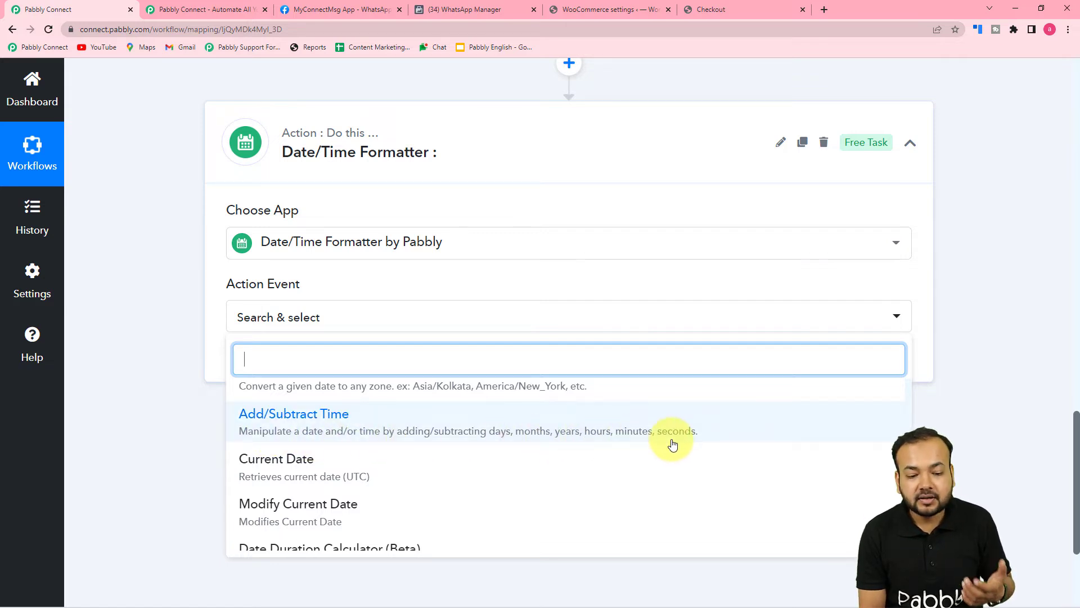
# Set the formatter's action event to Add/Subtract Time and connect the step
pyautogui.click(553, 431)
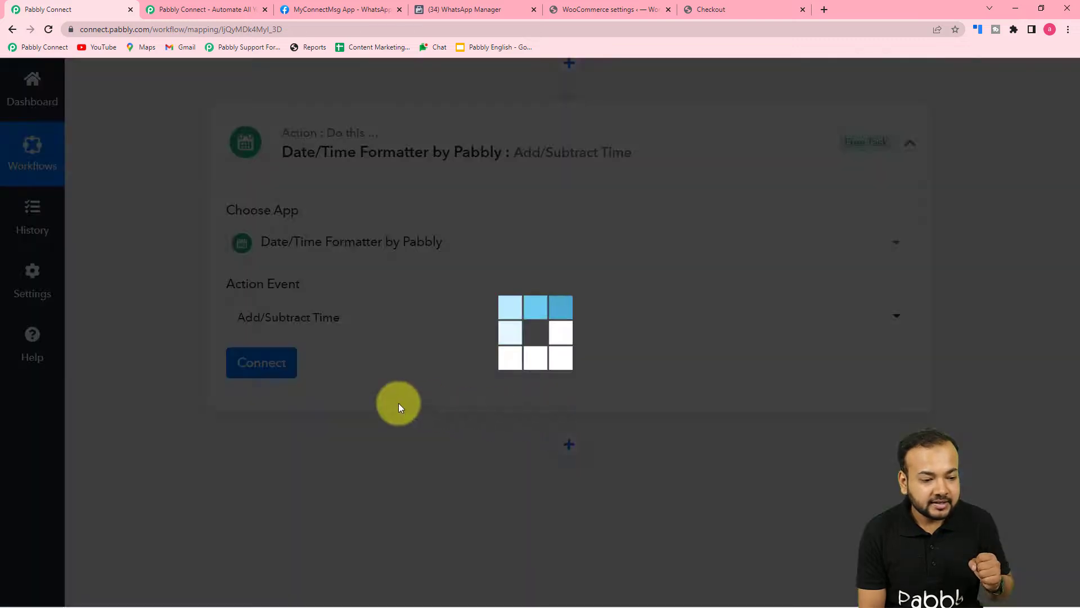
pyautogui.click(245, 374)
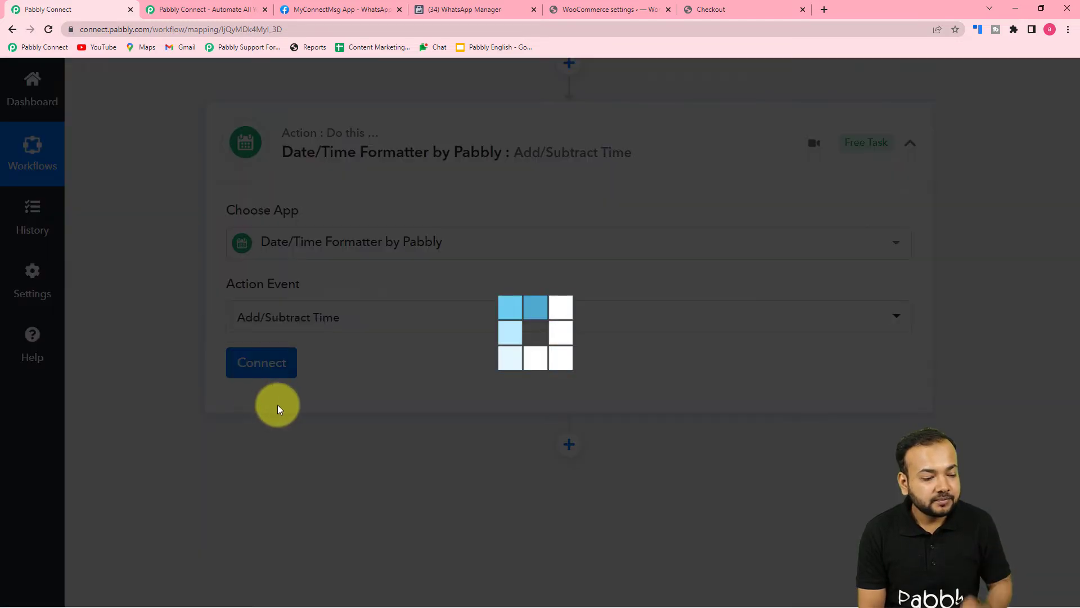
pyautogui.scroll(-3, 278, 404)
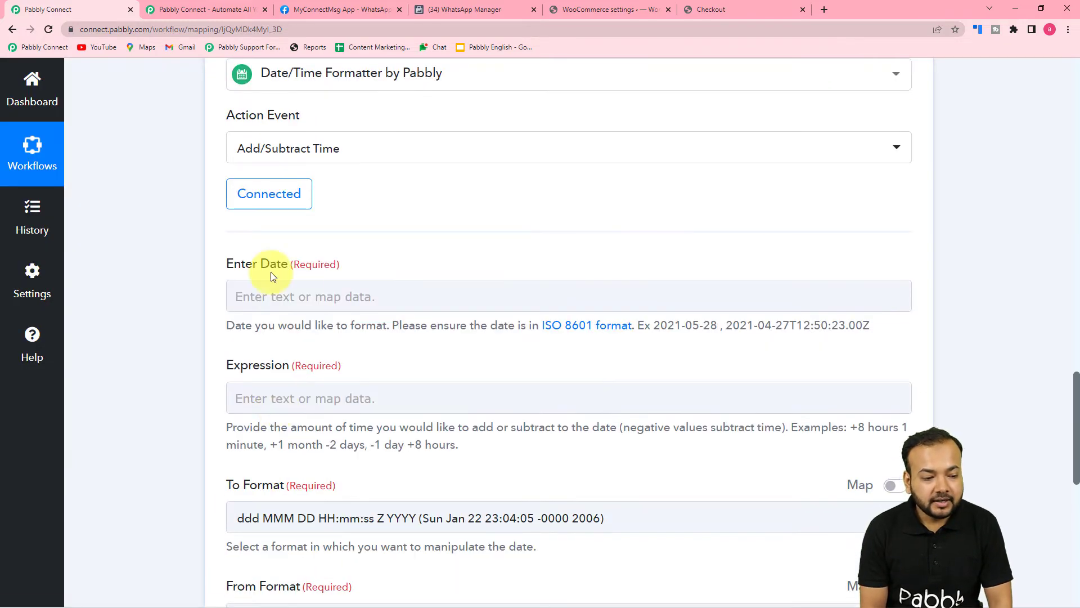
pyautogui.scroll(-2, 275, 304)
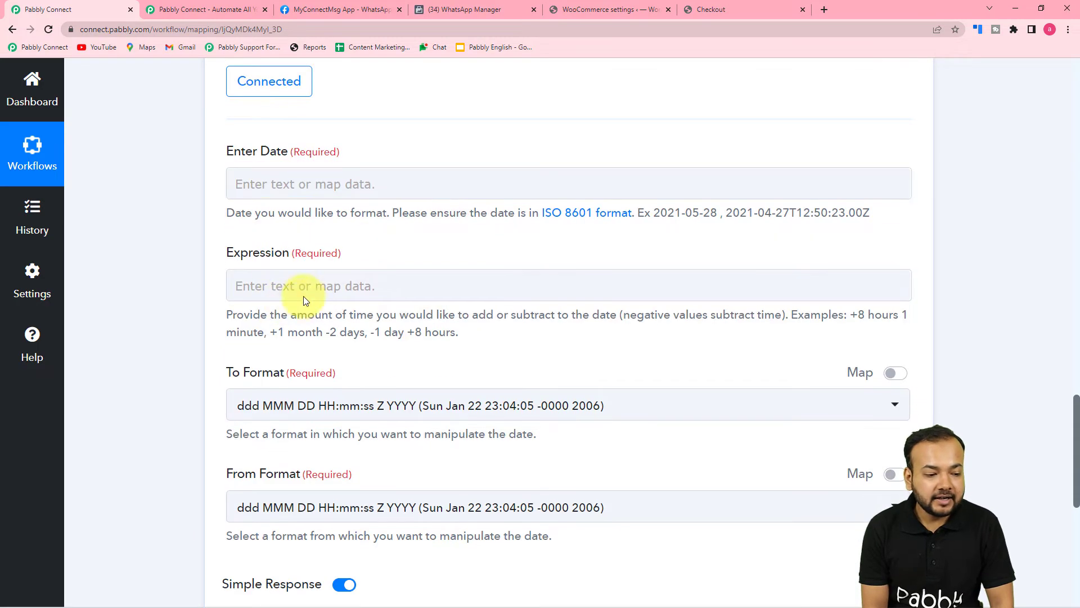
pyautogui.scroll(-1, 255, 298)
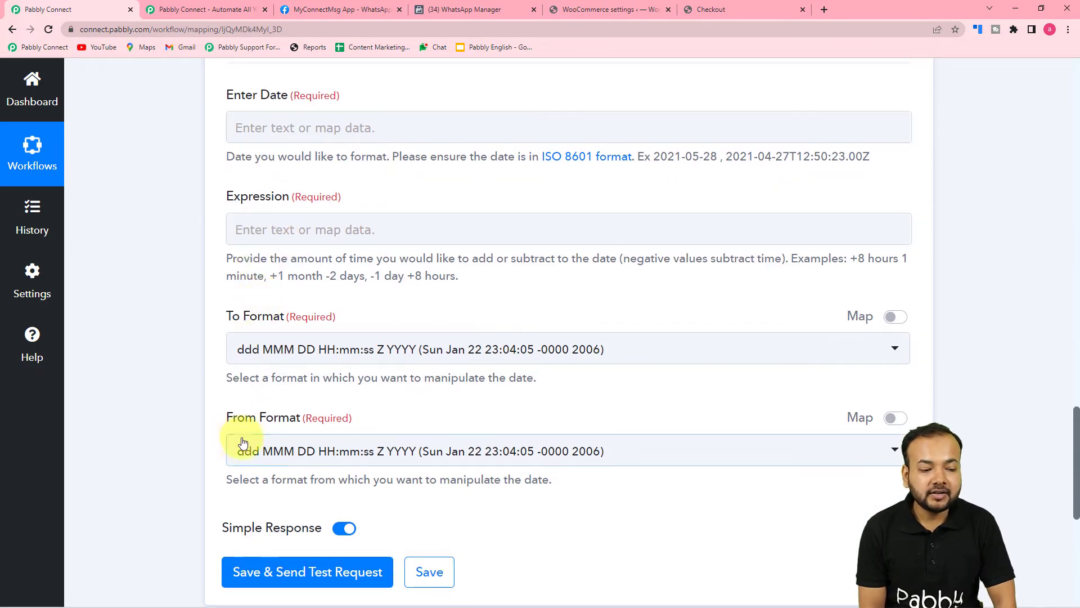
pyautogui.scroll(7, 241, 439)
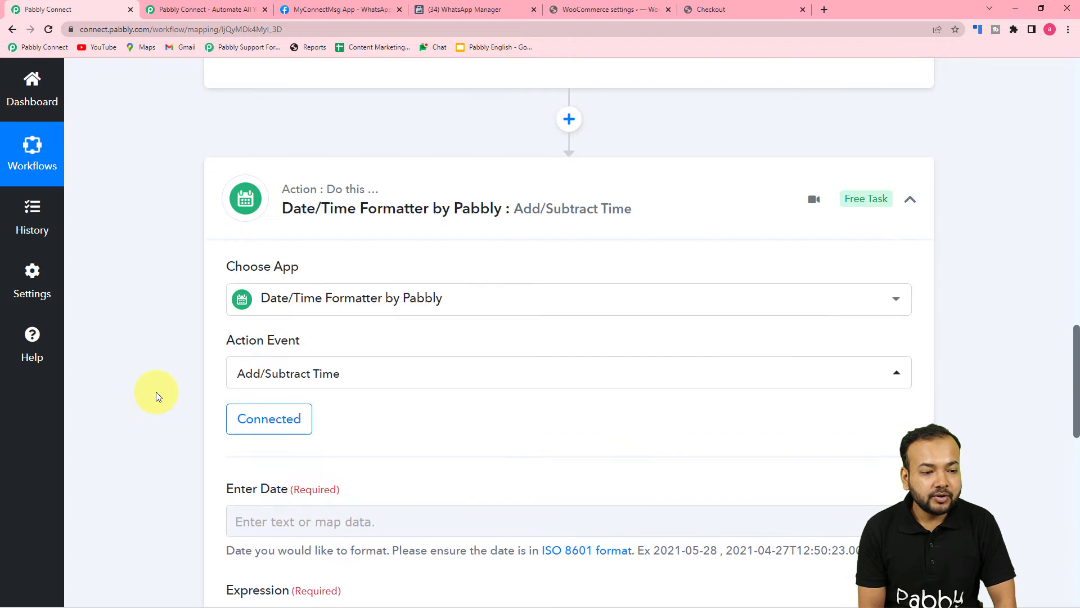
pyautogui.scroll(9, 157, 392)
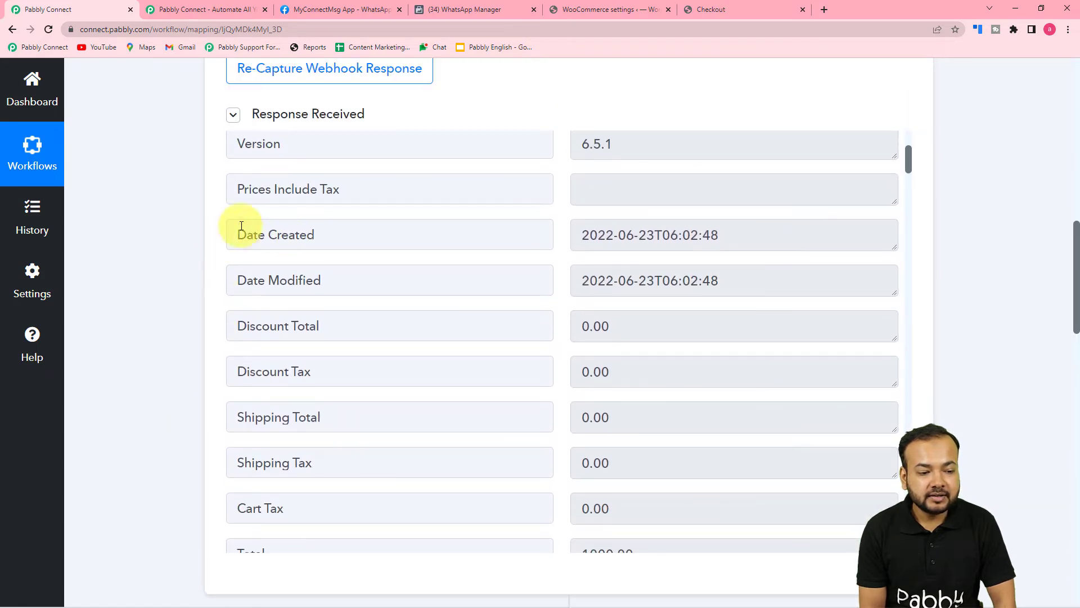
pyautogui.scroll(-4, 93, 416)
pyautogui.scroll(-11, 92, 414)
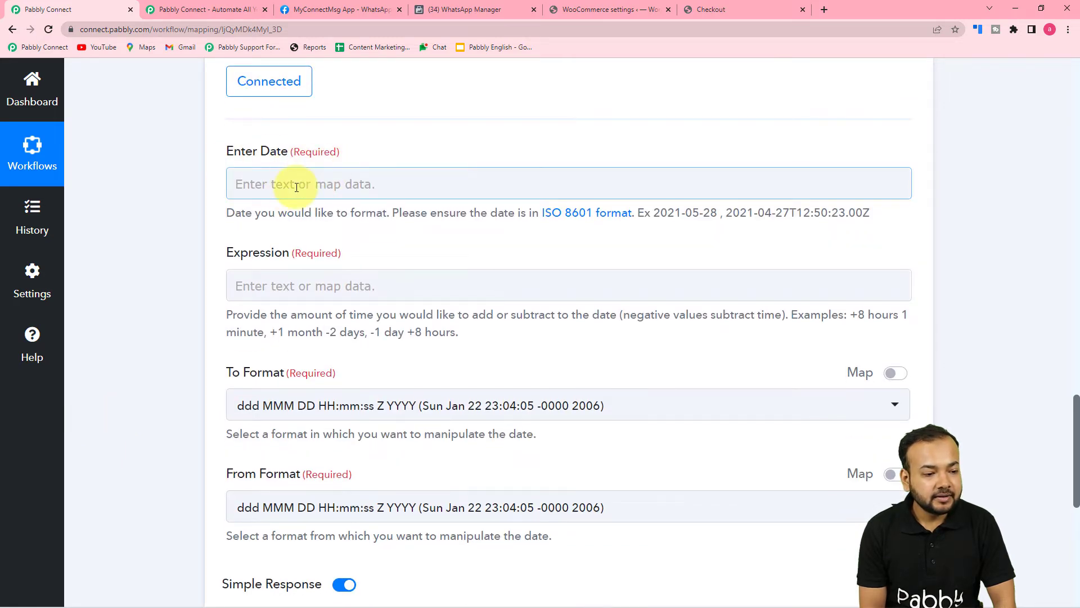
# Map the WooCommerce New Order Created's Date Created into the Enter Date field
pyautogui.click(297, 187)
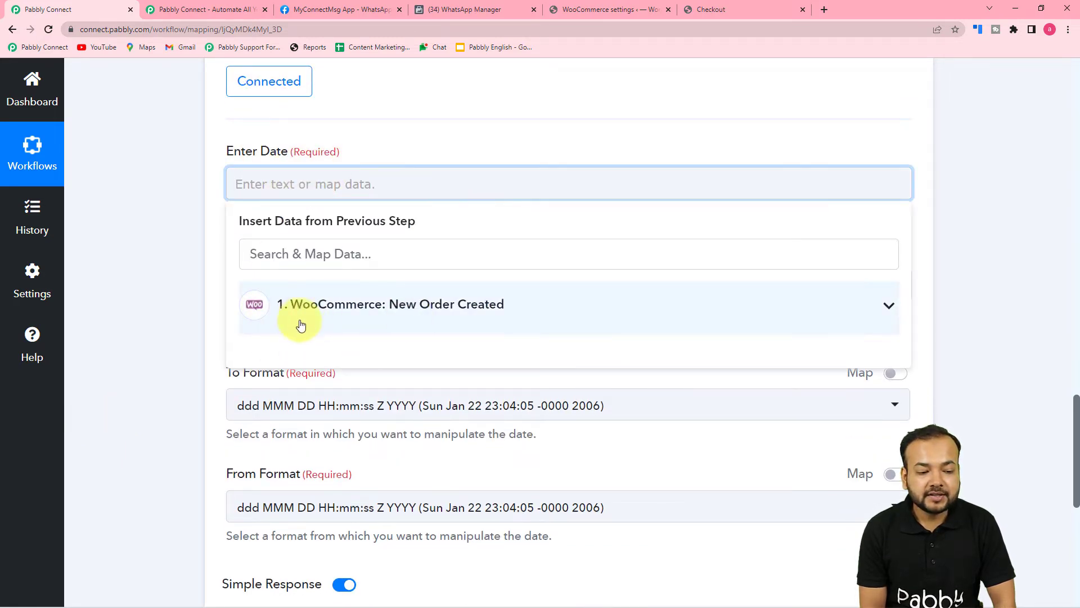
pyautogui.click(342, 317)
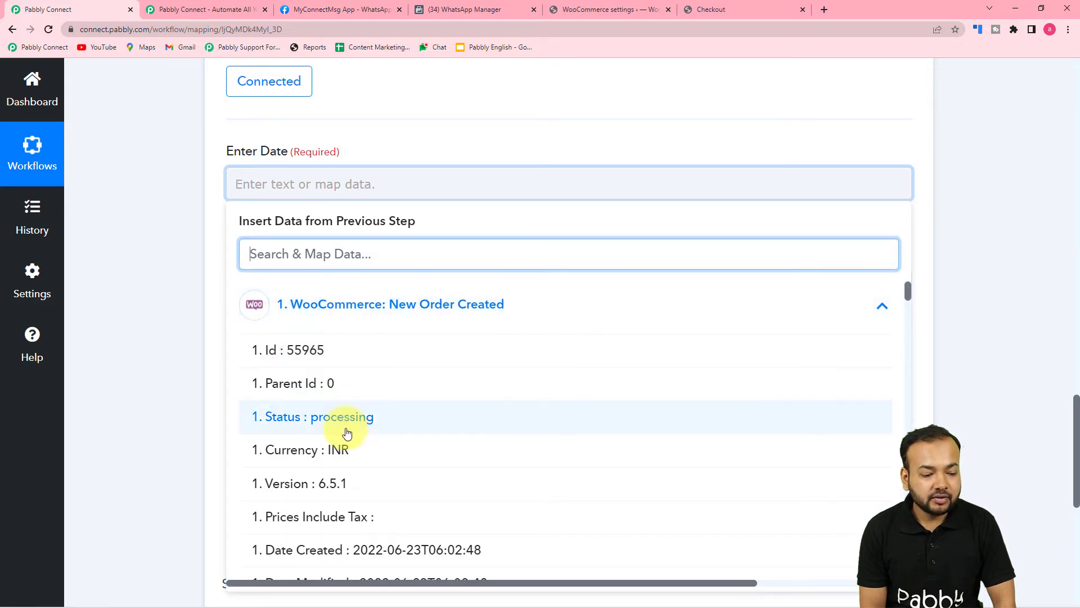
pyautogui.scroll(-2, 345, 434)
pyautogui.scroll(-1, 347, 433)
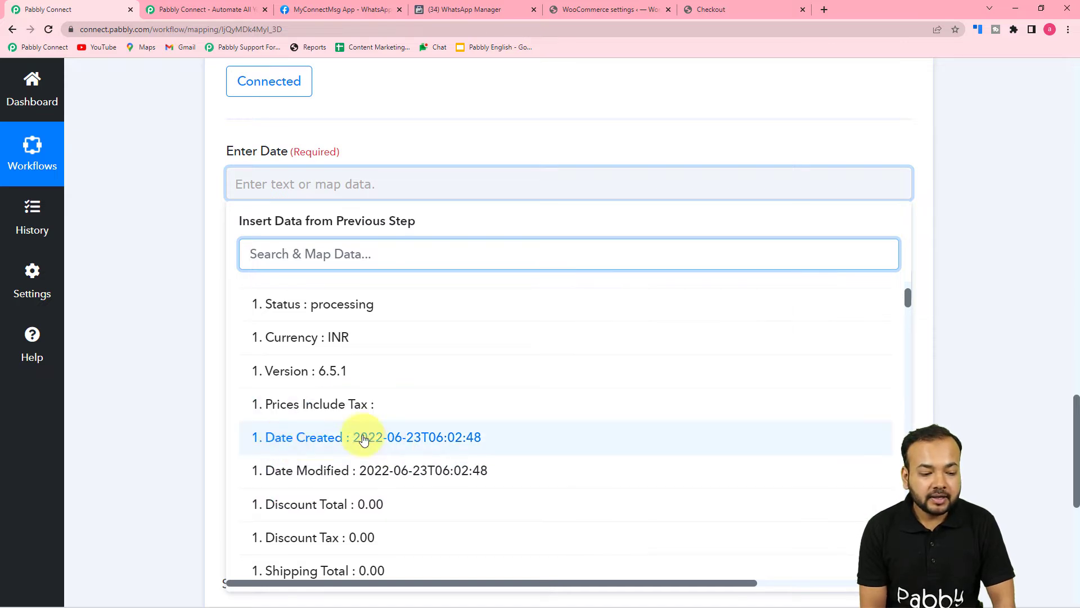
pyautogui.click(338, 439)
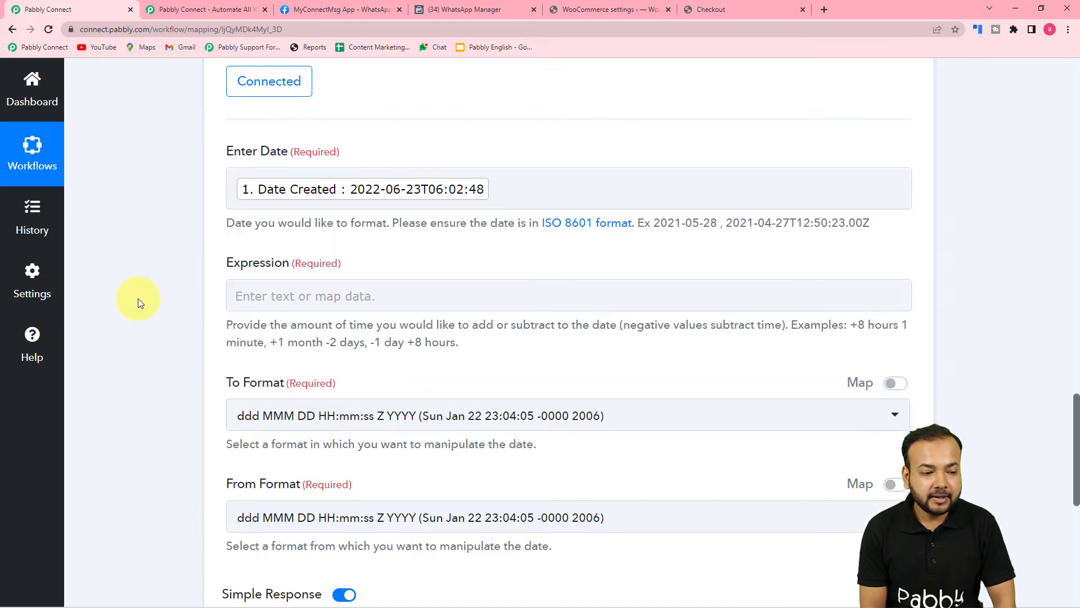
pyautogui.click(334, 304)
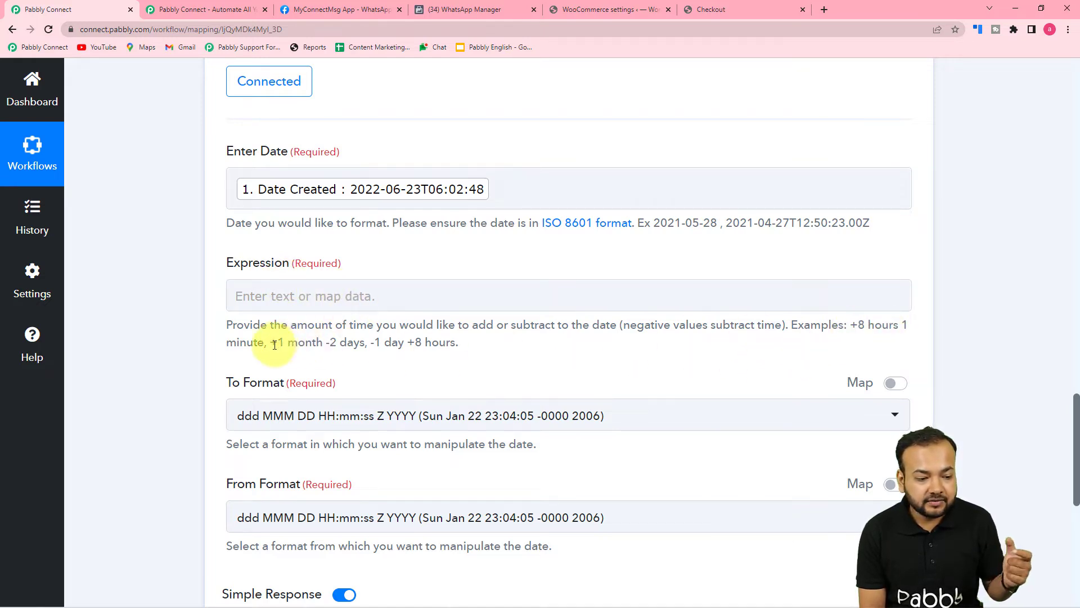
# Enter '+7 days' as the Expression to add a week to the order date
pyautogui.click(273, 299)
pyautogui.write('+')
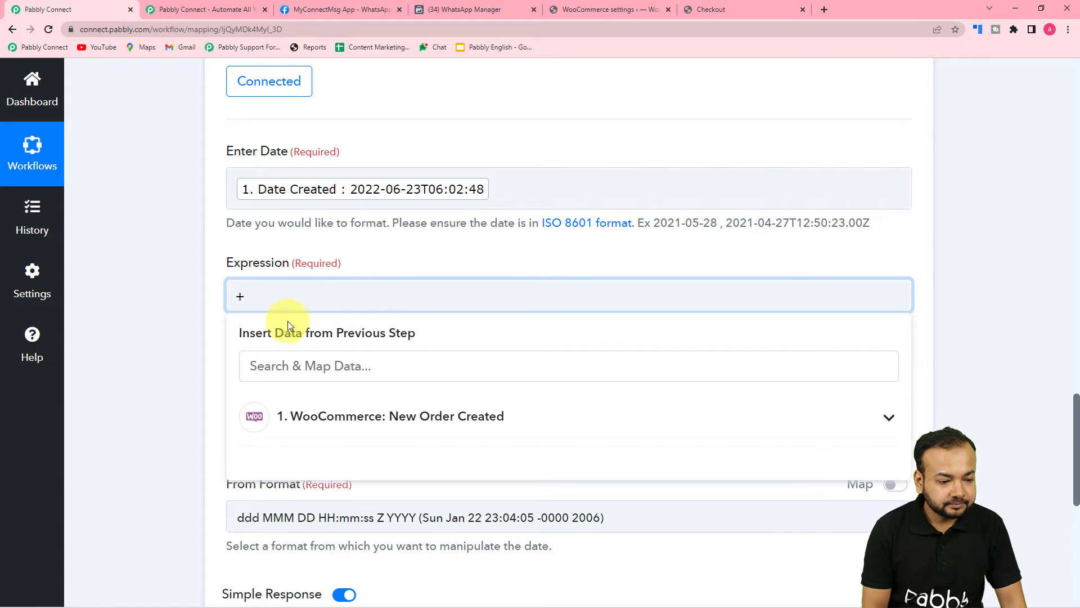
pyautogui.click(198, 338)
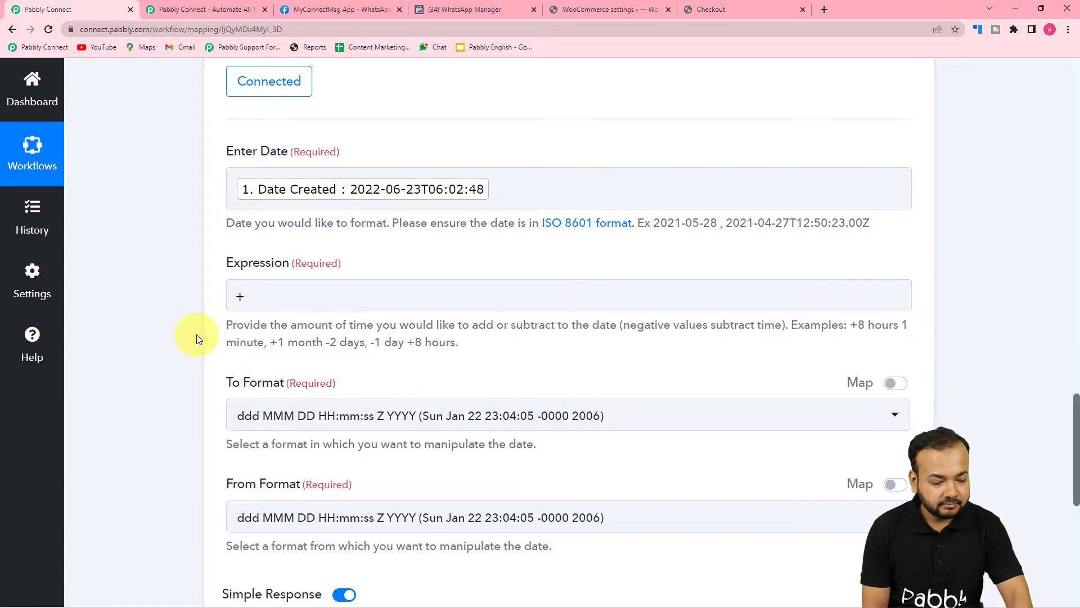
pyautogui.click(251, 298)
pyautogui.write('7')
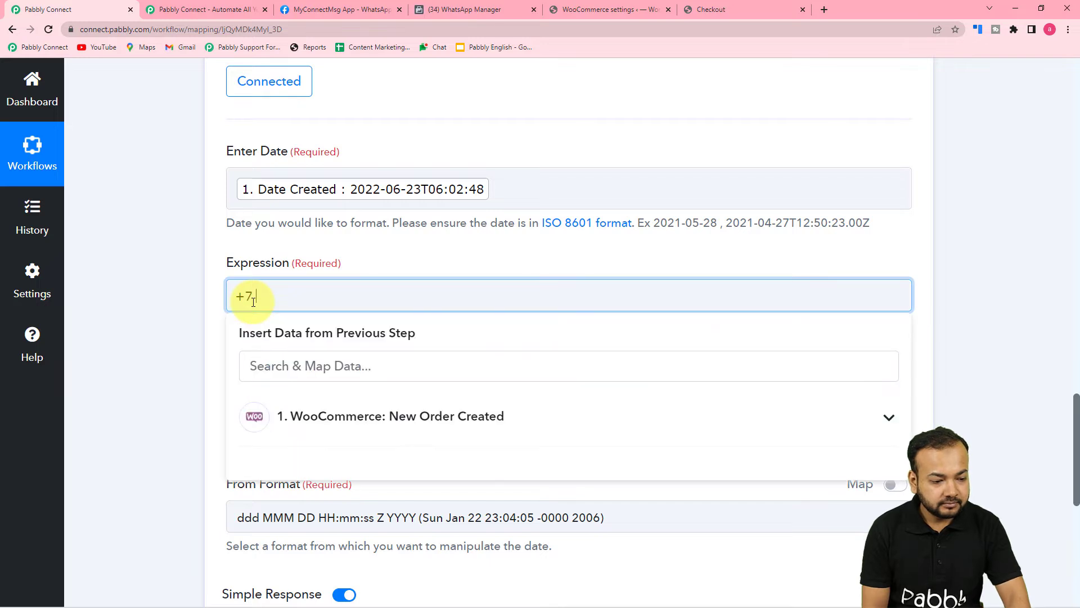
pyautogui.write(' days')
pyautogui.click(193, 313)
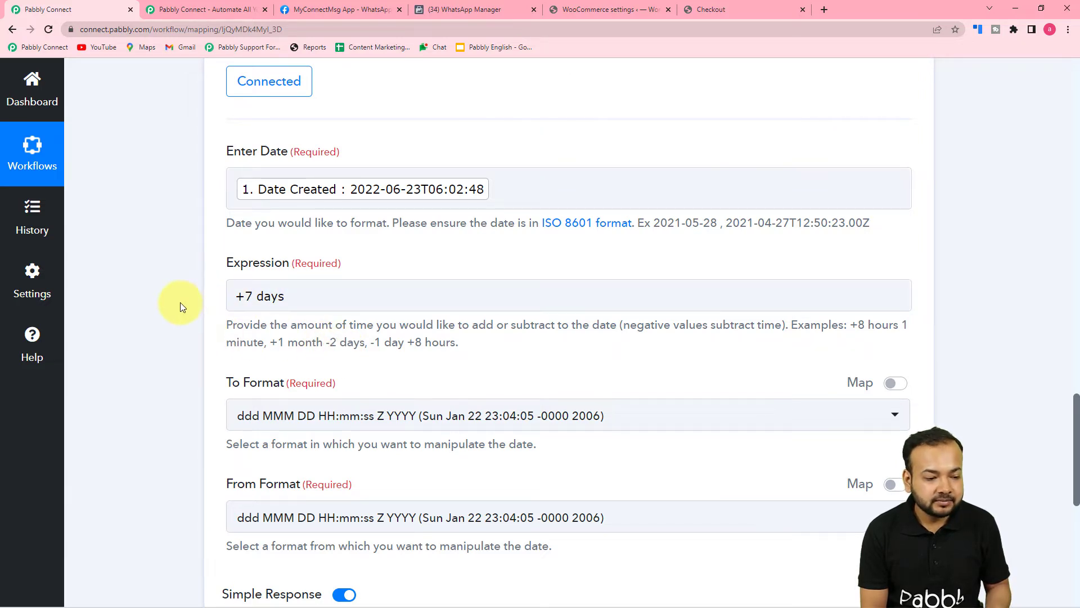
pyautogui.scroll(-4, 180, 302)
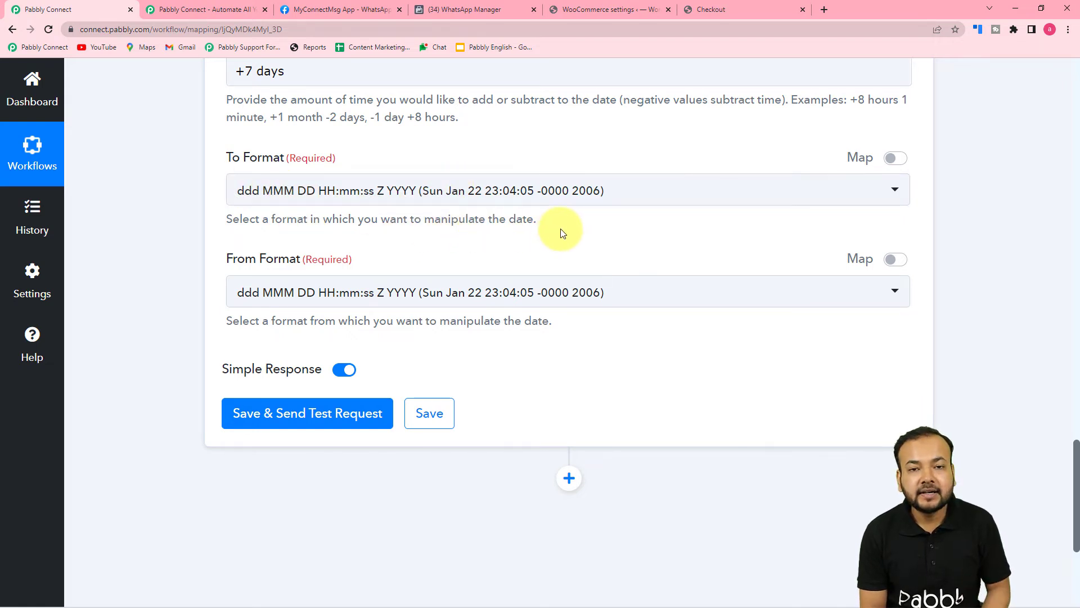
# Choose YYYY-MM-DD HH:mm:ss as the To Format output date format
pyautogui.click(419, 198)
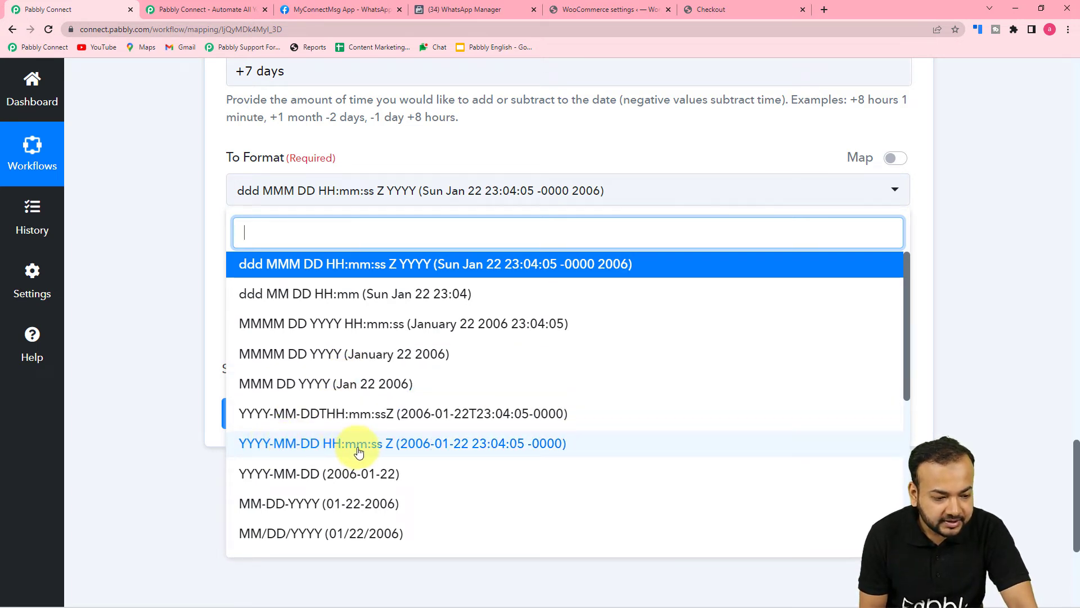
pyautogui.scroll(-5, 358, 452)
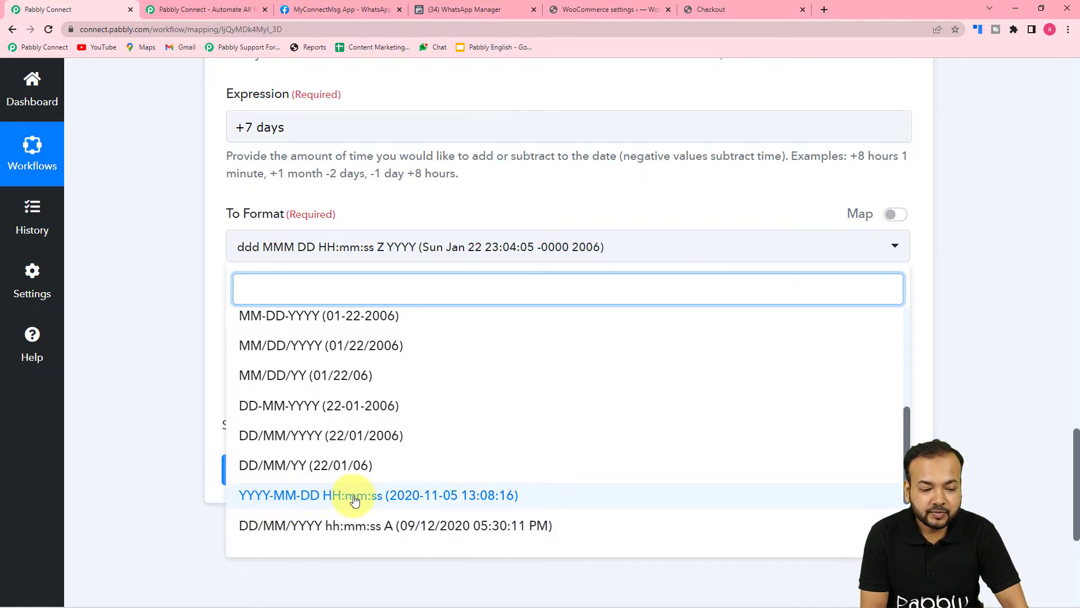
pyautogui.click(329, 499)
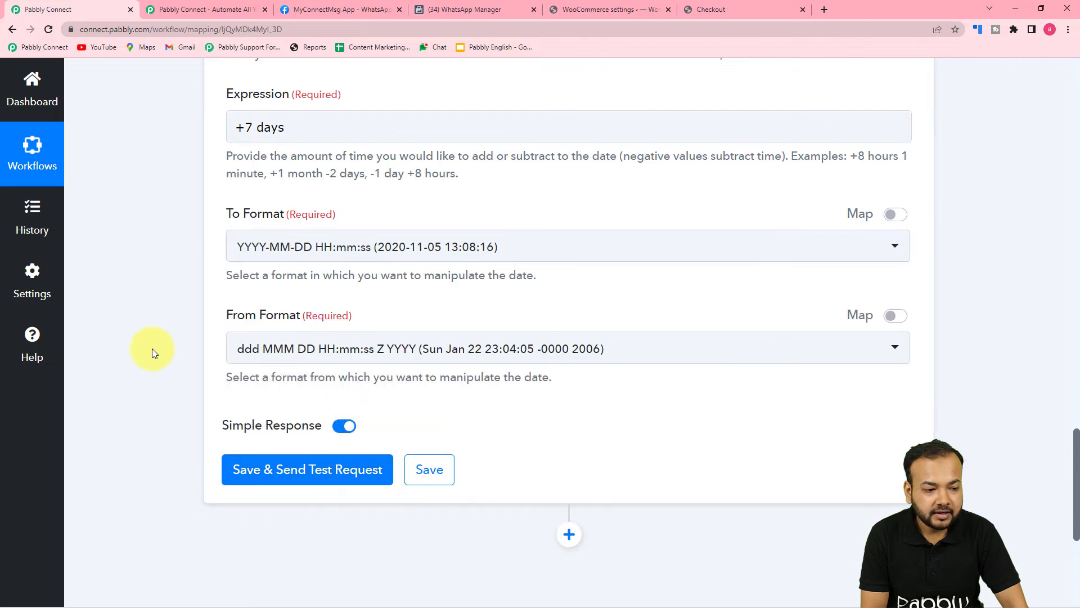
pyautogui.scroll(-1, 152, 351)
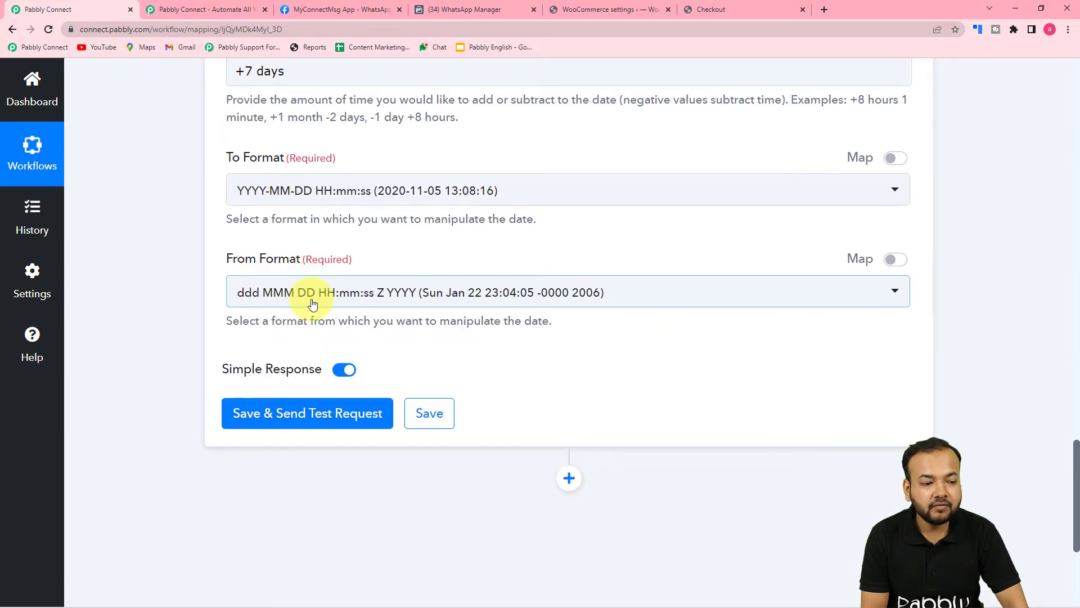
pyautogui.scroll(5, 276, 303)
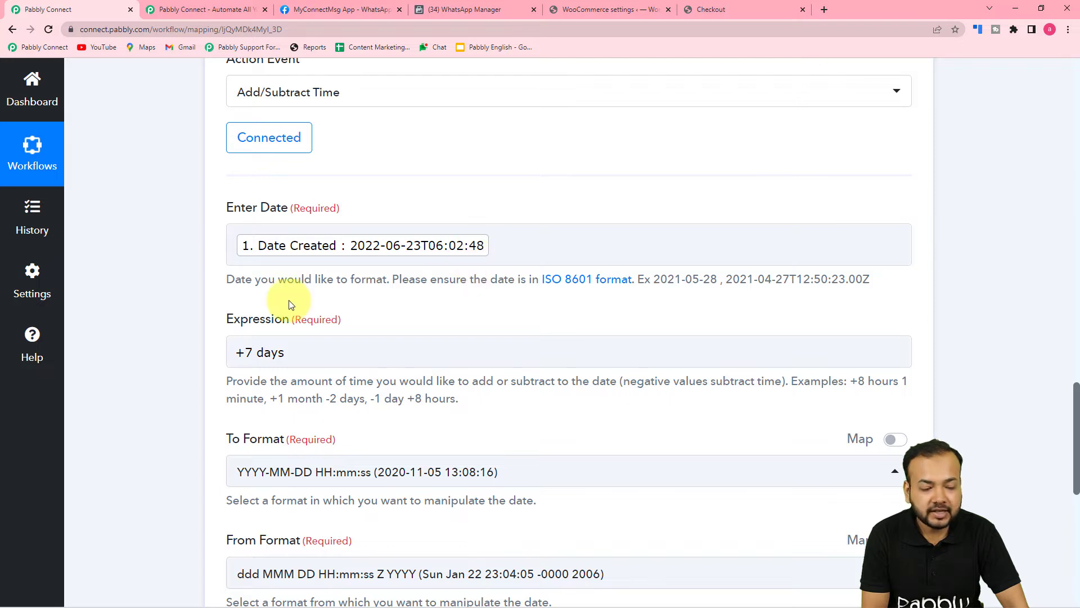
pyautogui.scroll(-5, 291, 305)
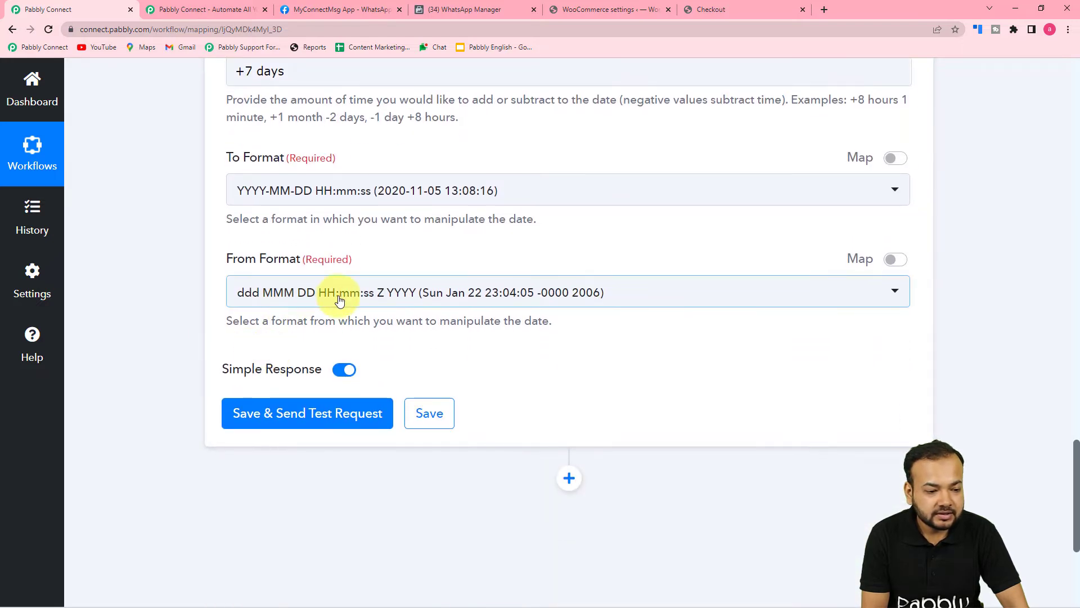
pyautogui.click(339, 301)
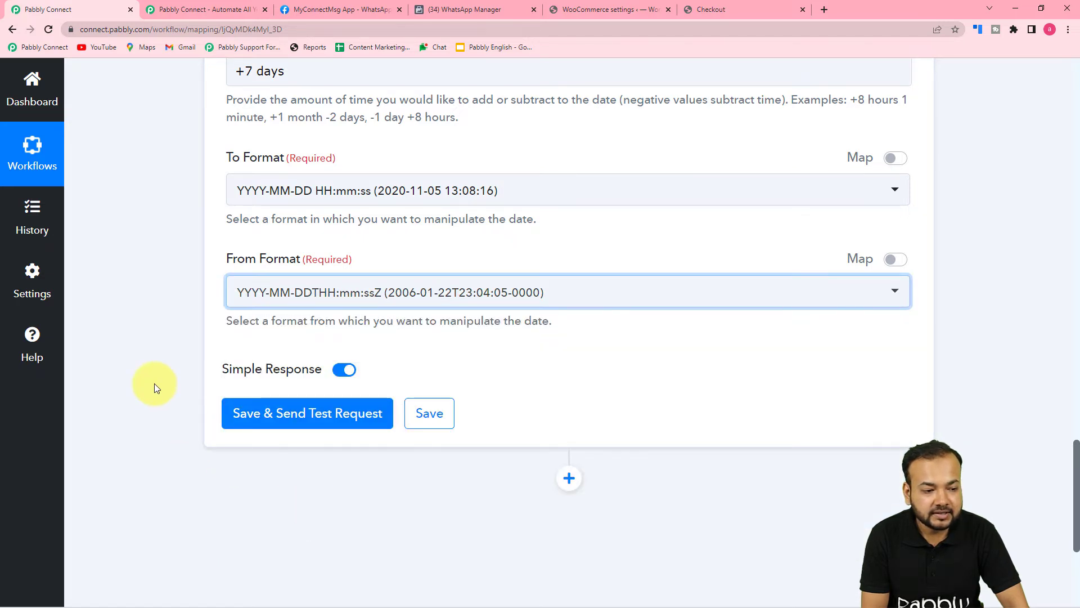
pyautogui.click(239, 423)
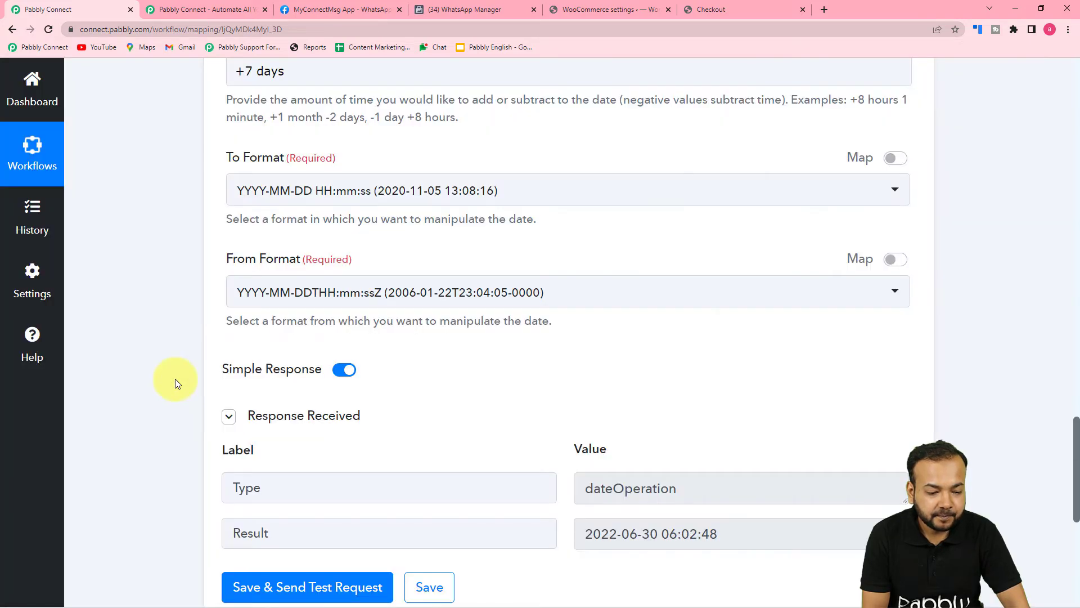
pyautogui.scroll(-2, 174, 379)
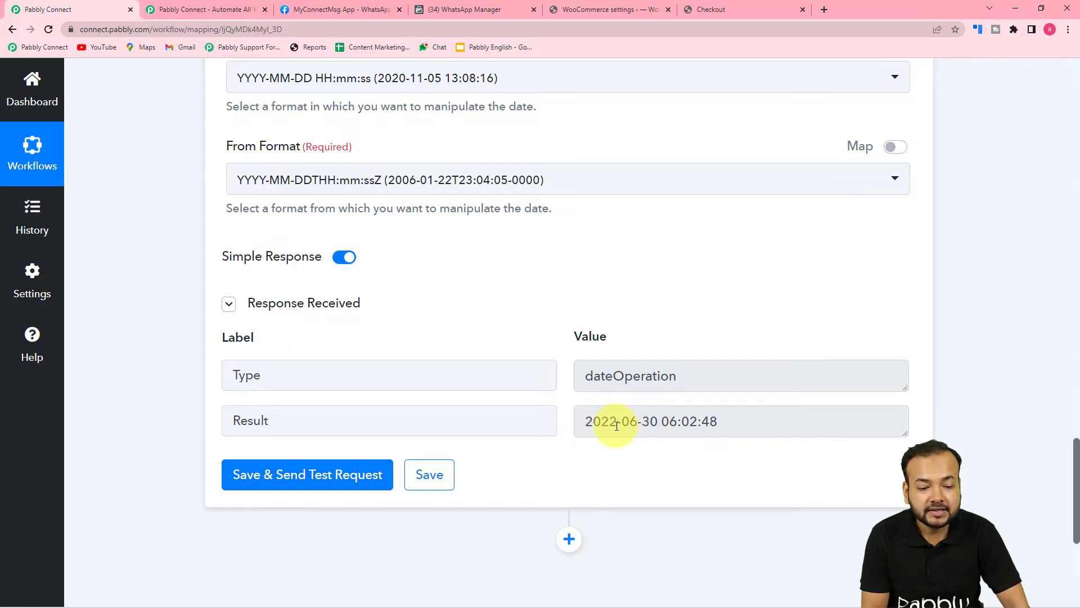
pyautogui.scroll(8, 585, 449)
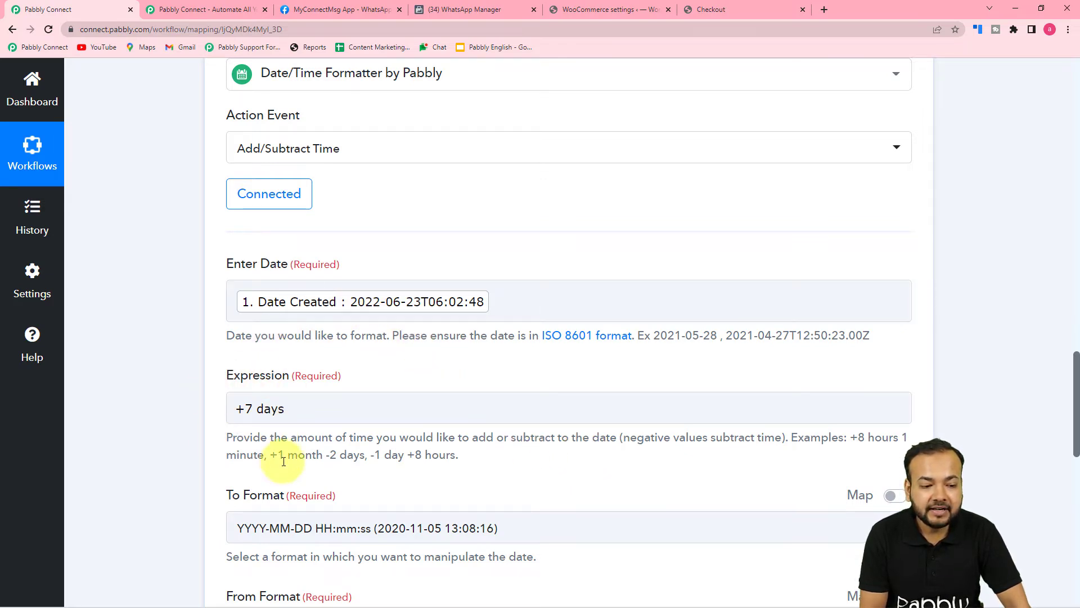
pyautogui.scroll(-9, 405, 457)
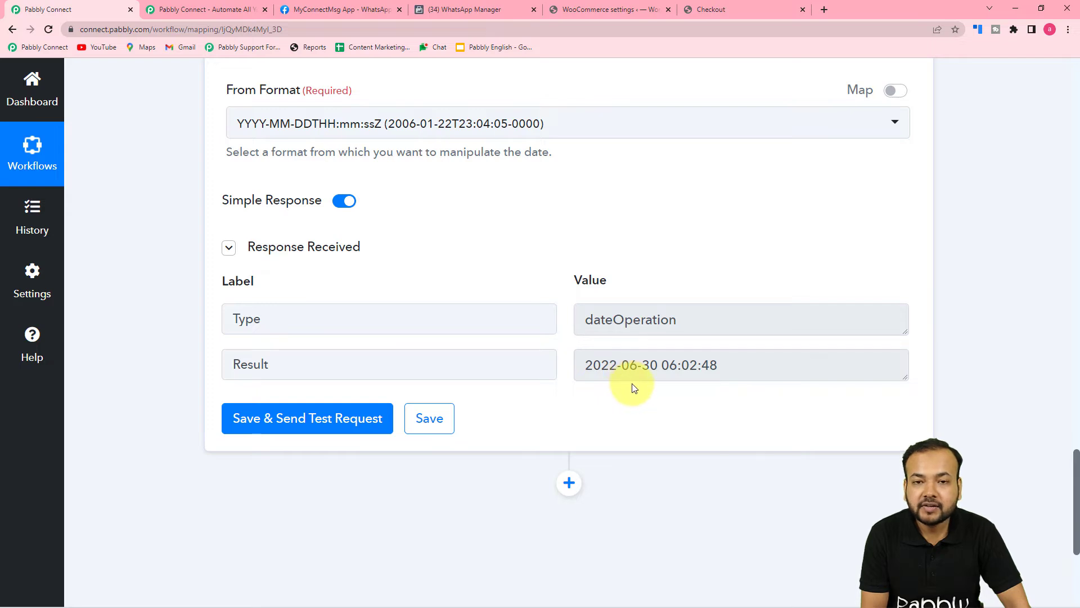
pyautogui.scroll(-3, 635, 387)
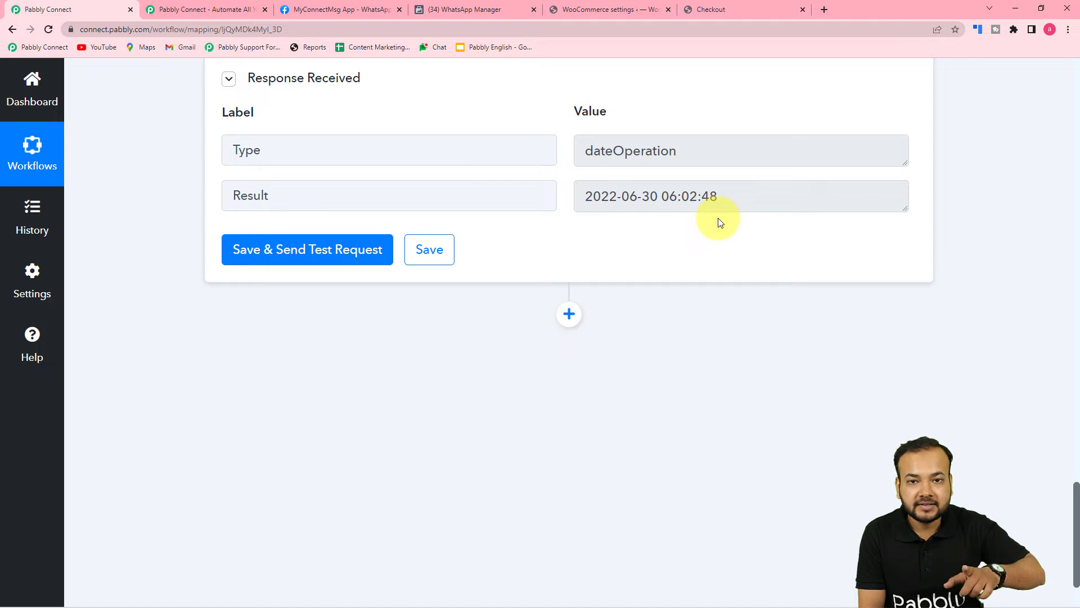
# Add another action step below the date formatter and choose the Delay app
pyautogui.click(567, 315)
pyautogui.scroll(-5, 449, 327)
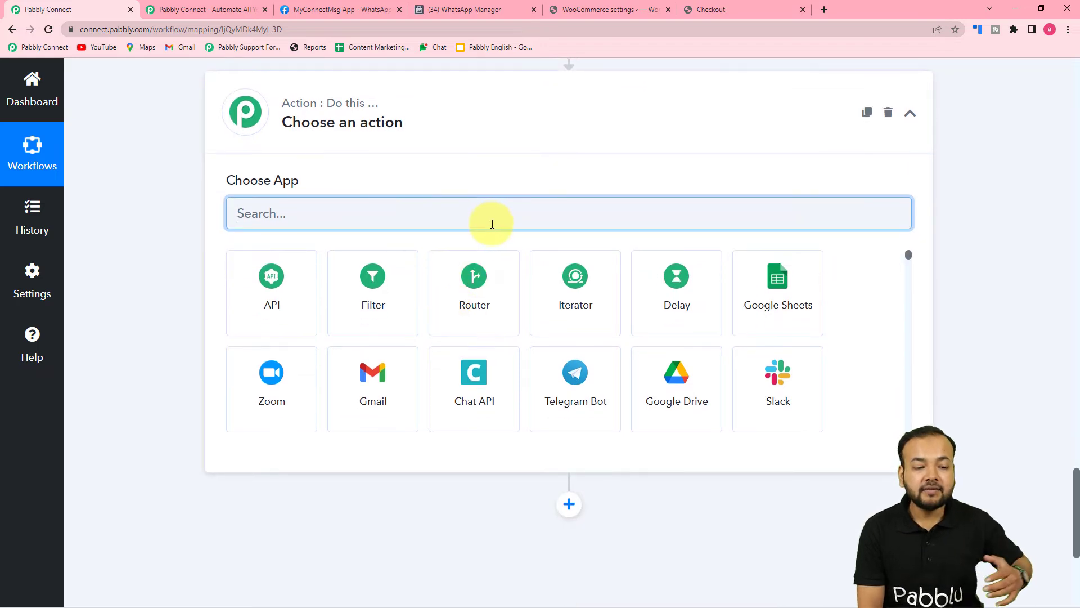
pyautogui.click(675, 308)
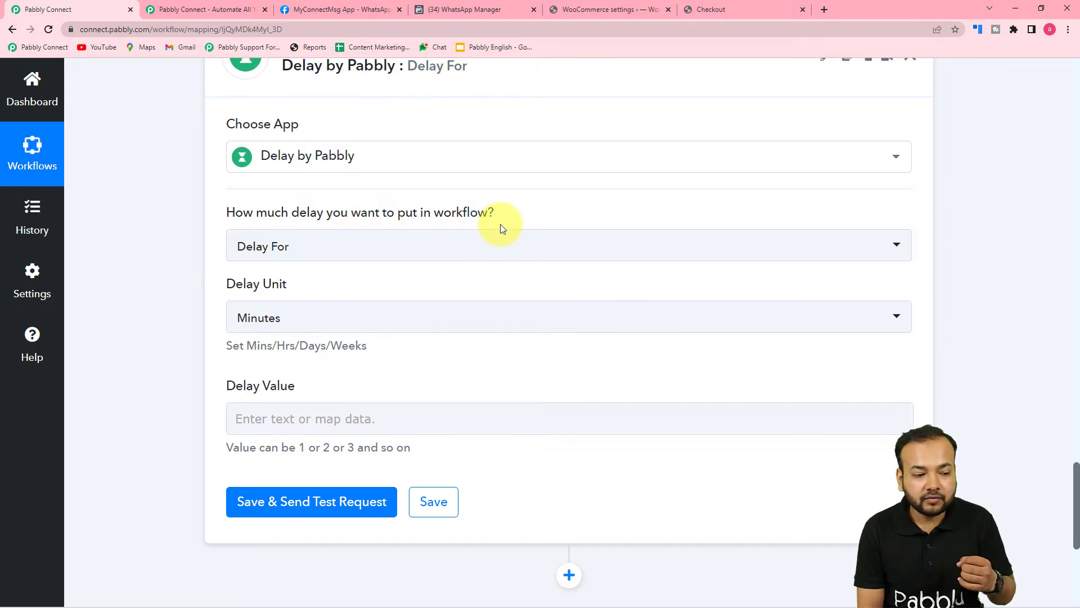
# Set the Delay by Pabbly step's delay type to Delay Until
pyautogui.click(332, 253)
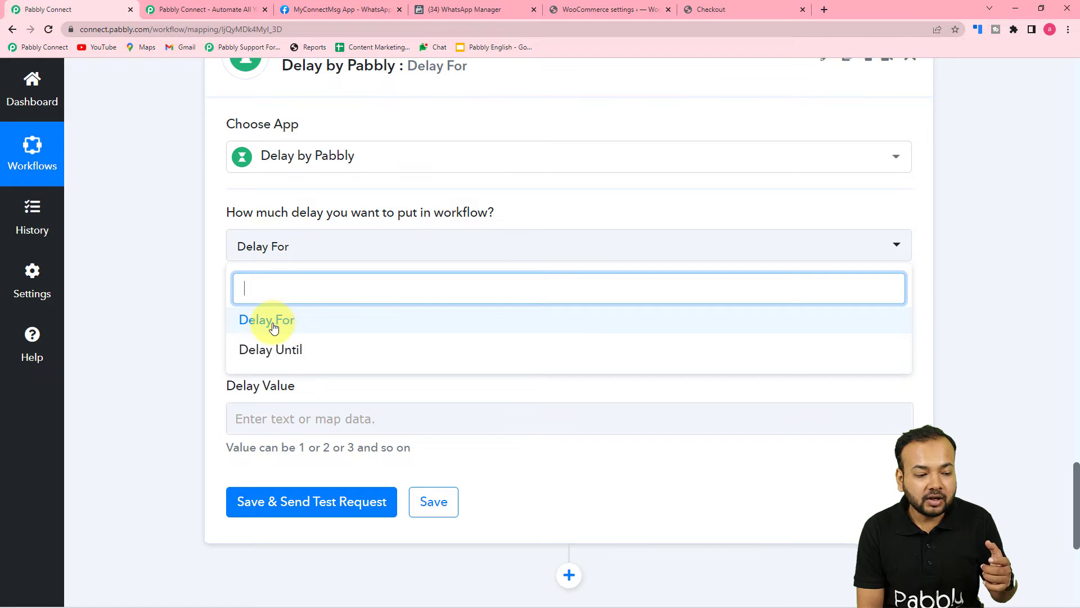
pyautogui.click(192, 335)
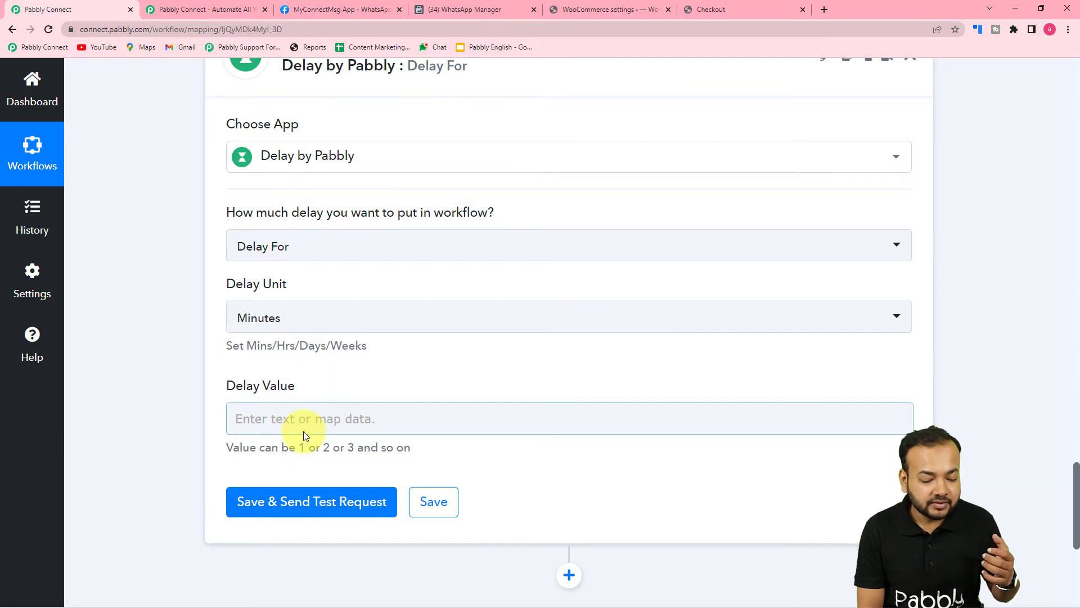
pyautogui.click(322, 259)
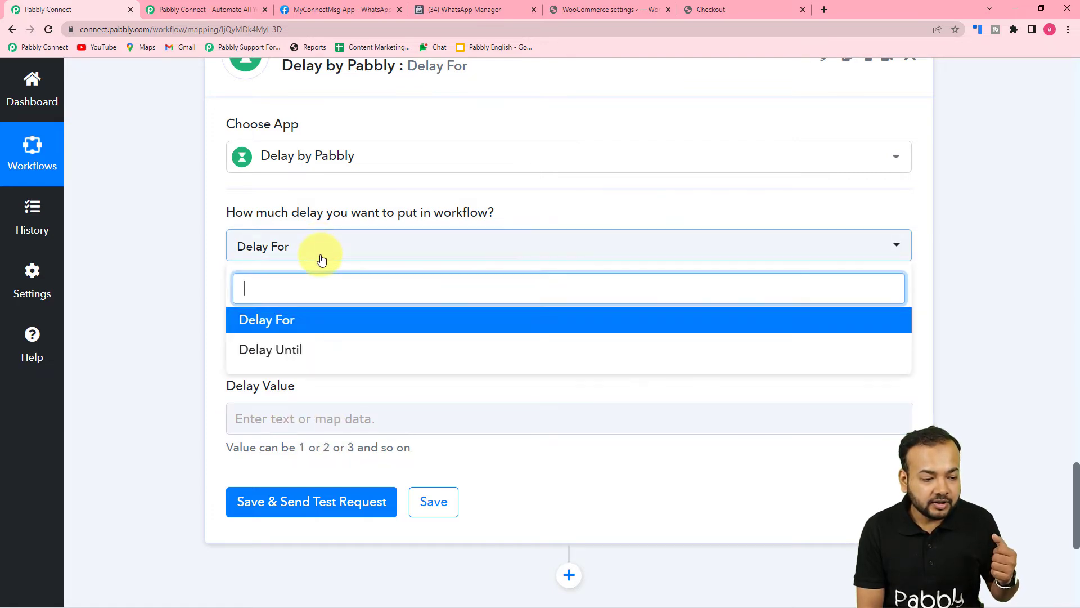
pyautogui.click(260, 360)
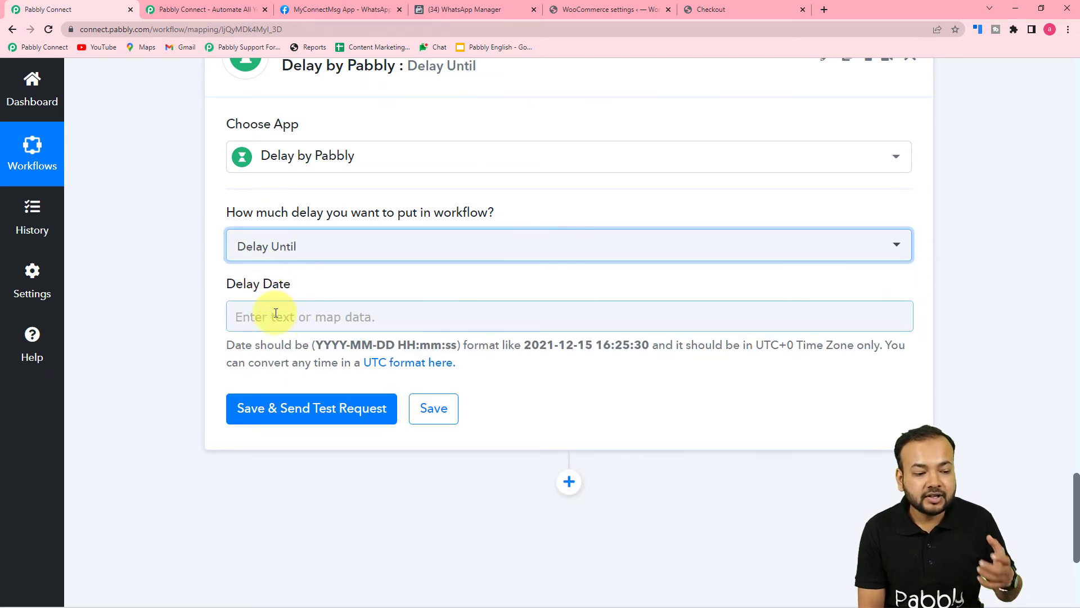
pyautogui.scroll(6, 482, 284)
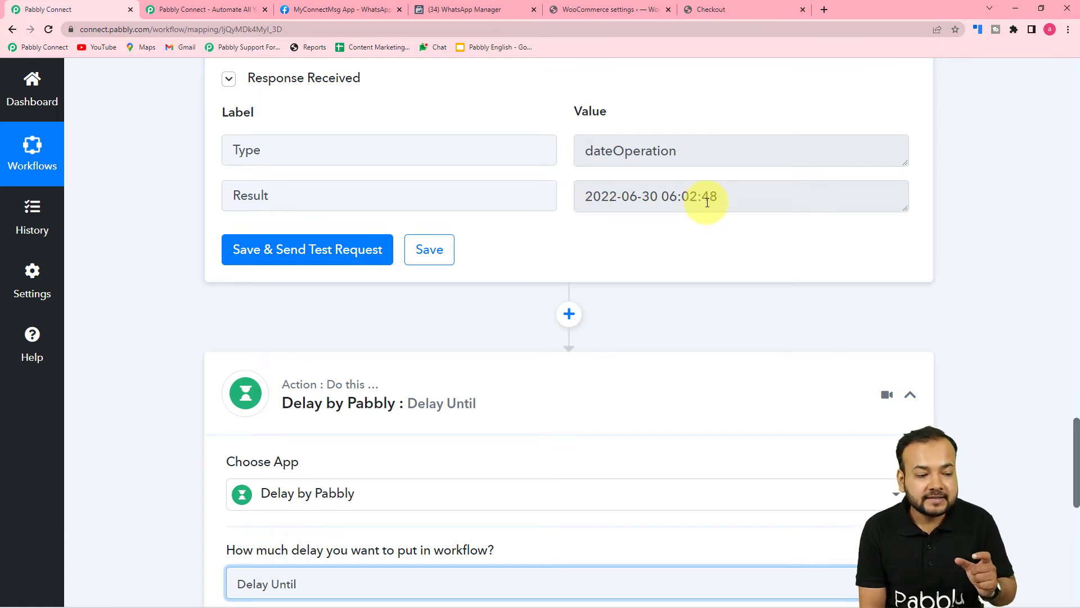
pyautogui.scroll(-8, 473, 254)
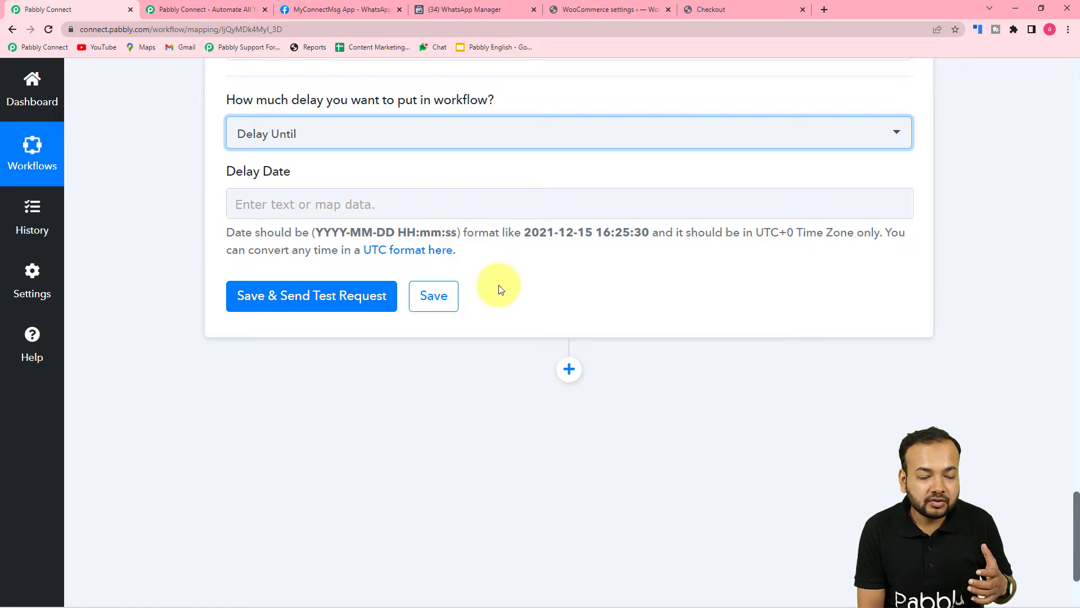
pyautogui.scroll(8, 494, 303)
pyautogui.scroll(5, 495, 322)
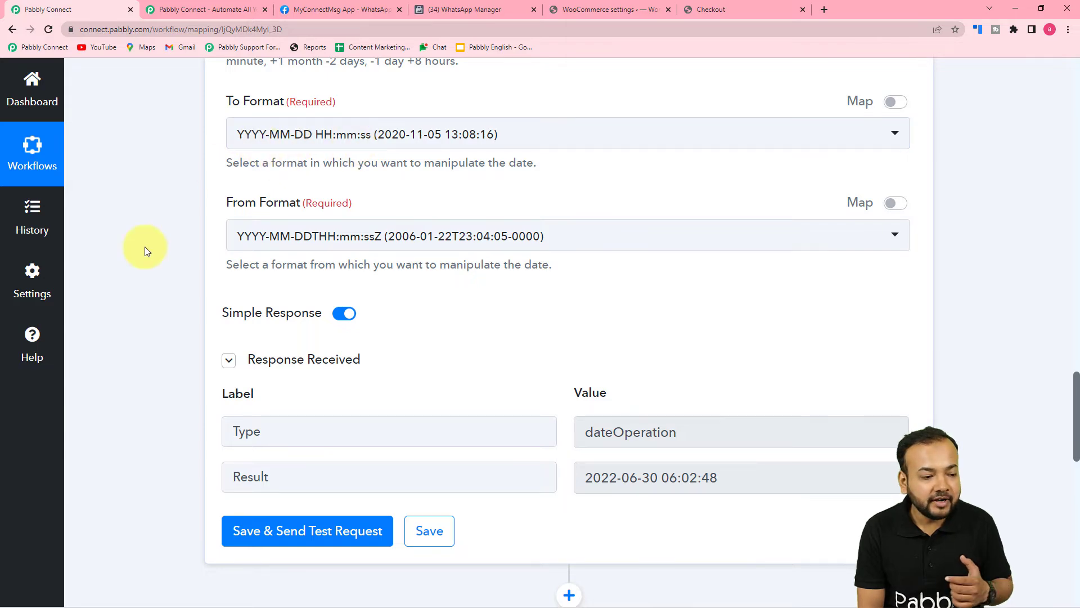
pyautogui.scroll(-13, 140, 293)
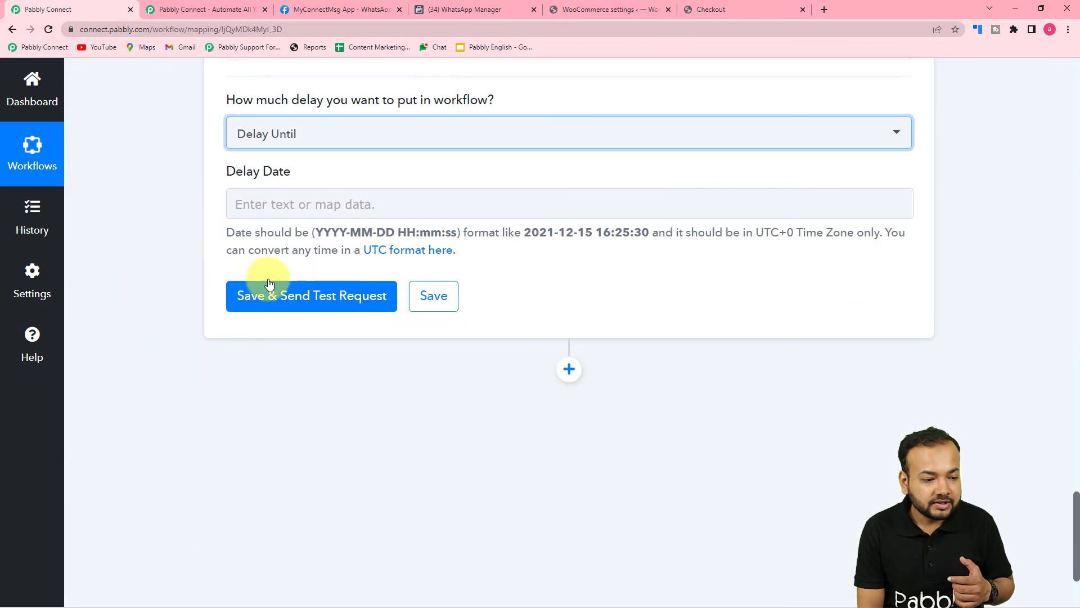
pyautogui.click(285, 202)
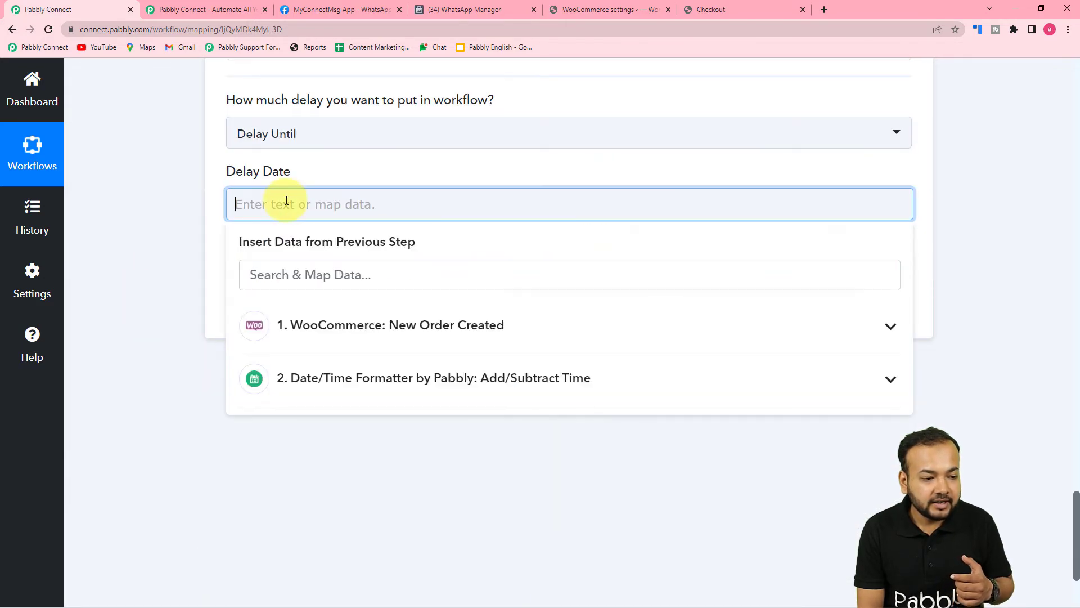
# Map the Date/Time Formatter's Result into the Delay Date field
pyautogui.click(358, 378)
pyautogui.click(314, 470)
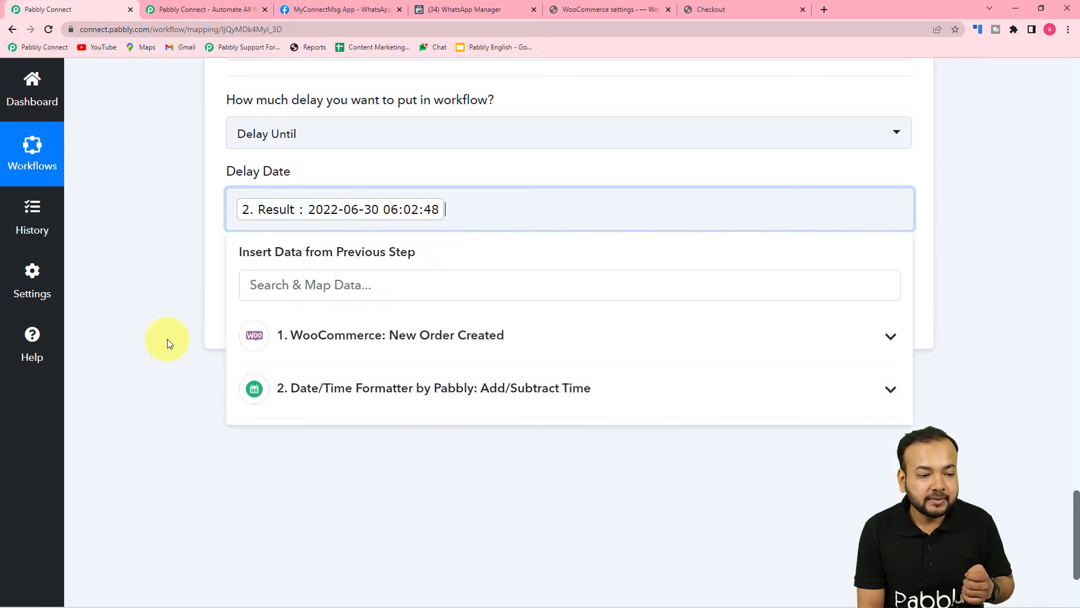
pyautogui.click(175, 329)
pyautogui.click(309, 309)
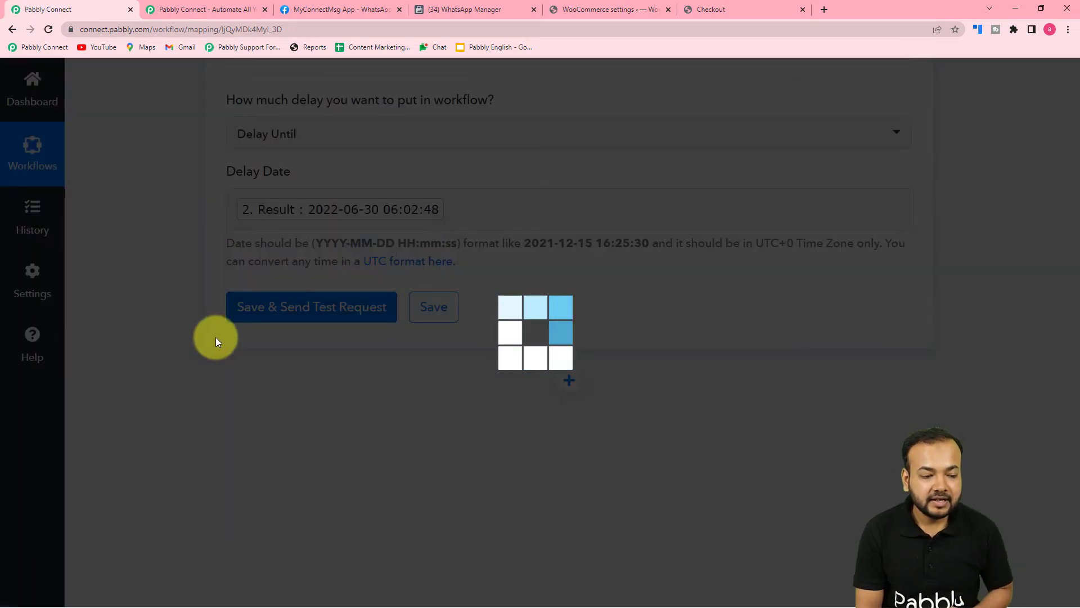
pyautogui.scroll(-1, 217, 339)
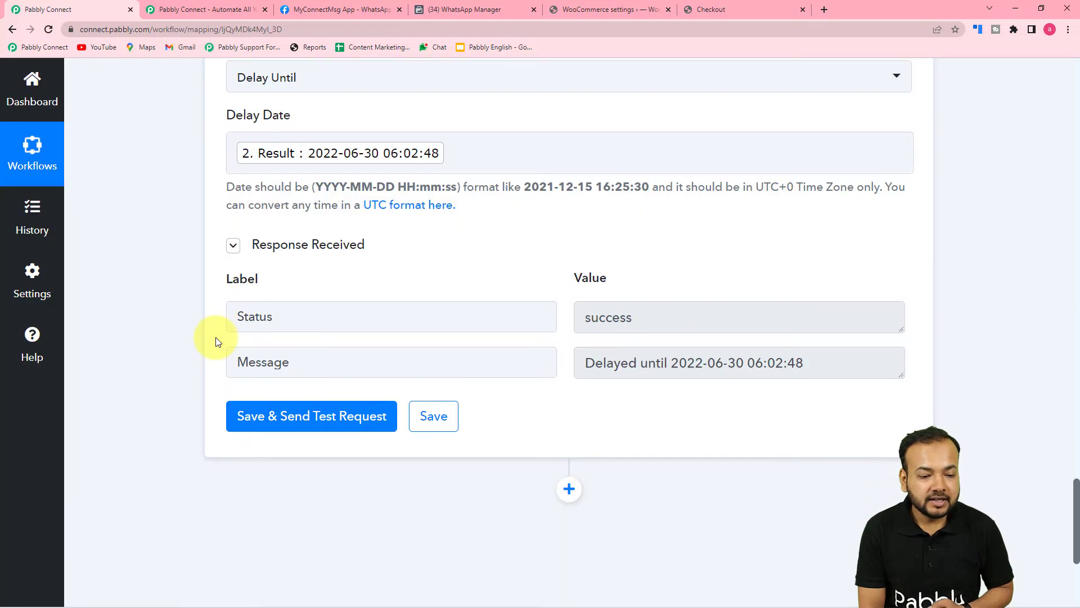
pyautogui.scroll(-1, 214, 340)
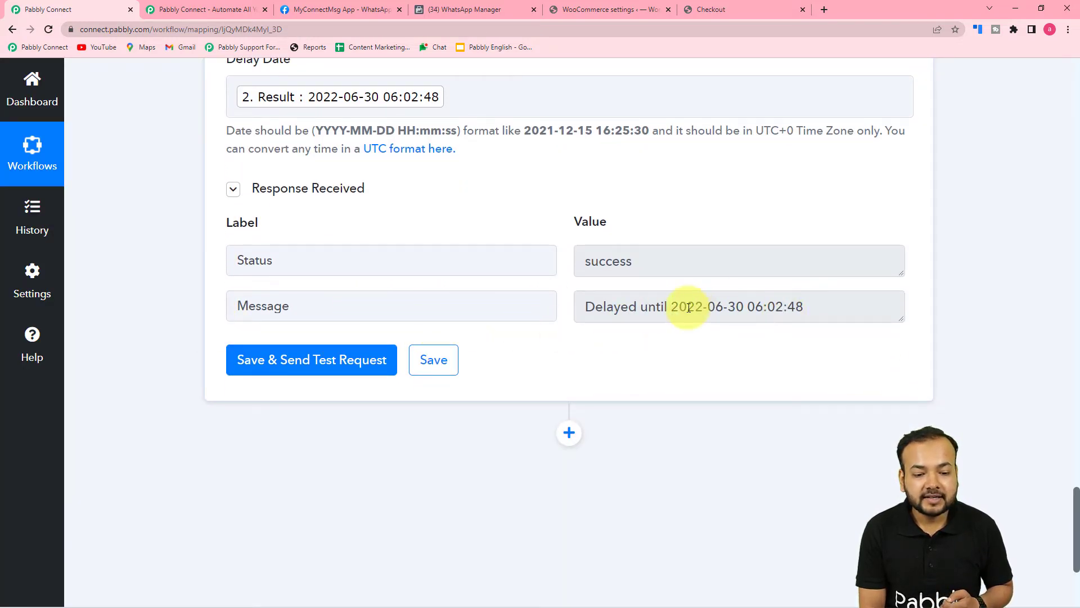
pyautogui.scroll(-3, 803, 335)
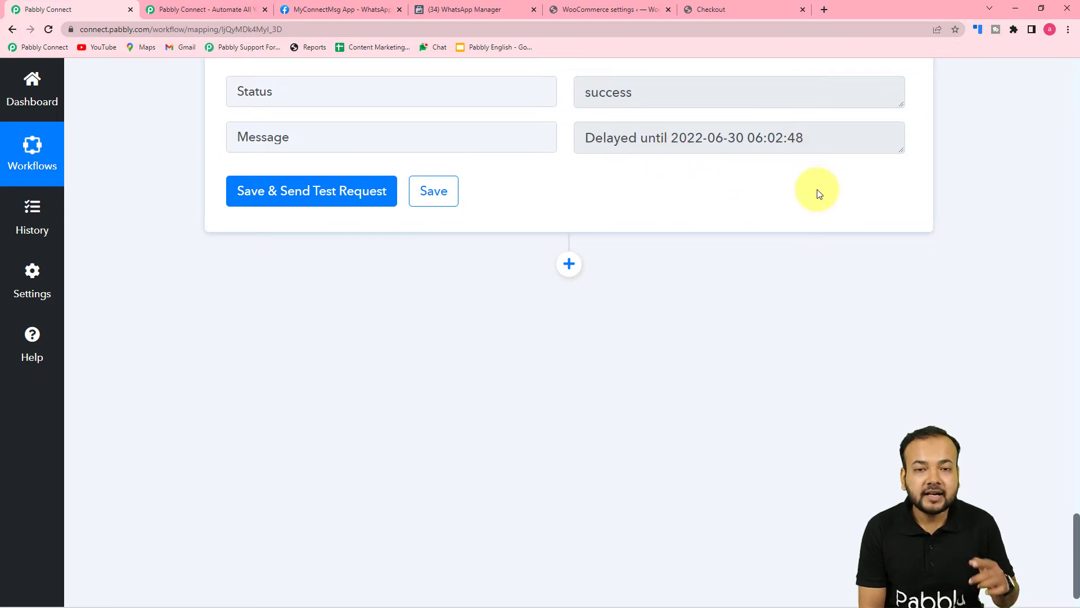
# Add an action step after the delay and choose WhatsApp Cloud API via a 'whats' search
pyautogui.click(570, 266)
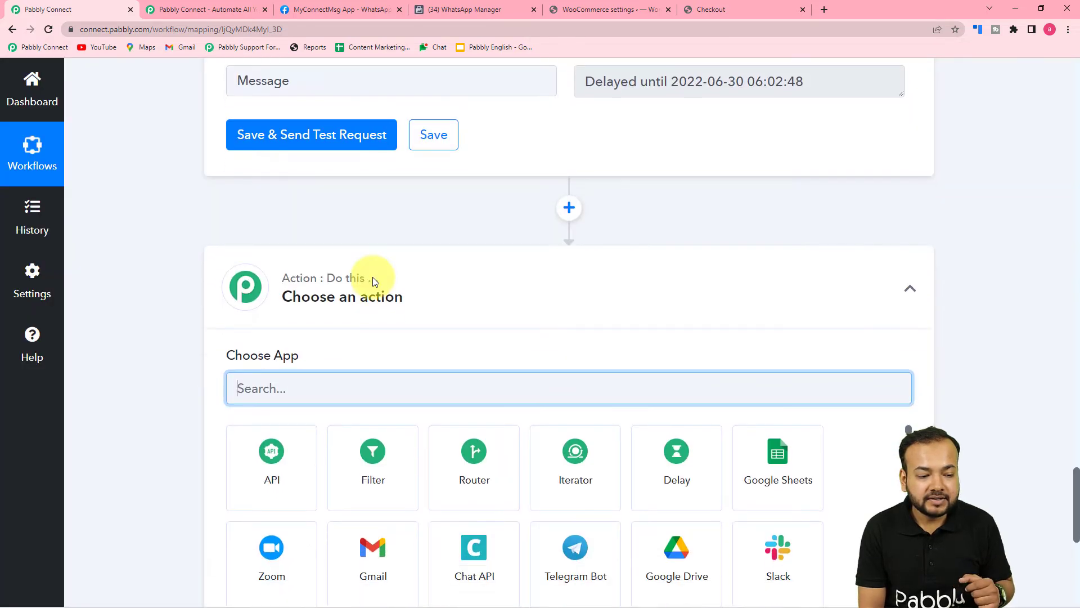
pyautogui.write('whats')
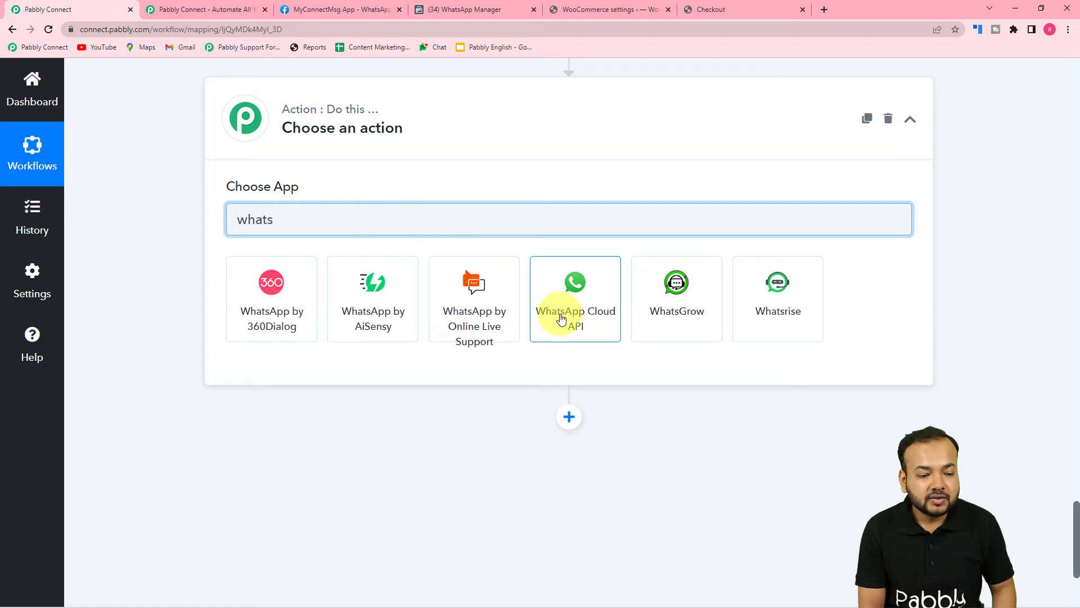
pyautogui.click(561, 313)
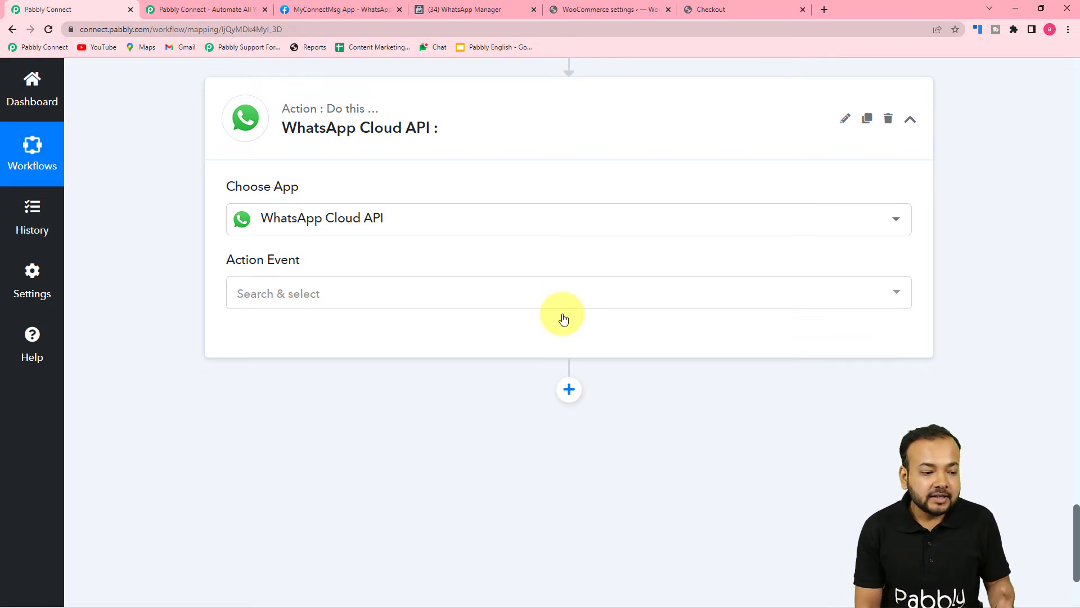
# Set the WhatsApp Cloud API step's action event to Send Template Message
pyautogui.scroll(-2, 367, 309)
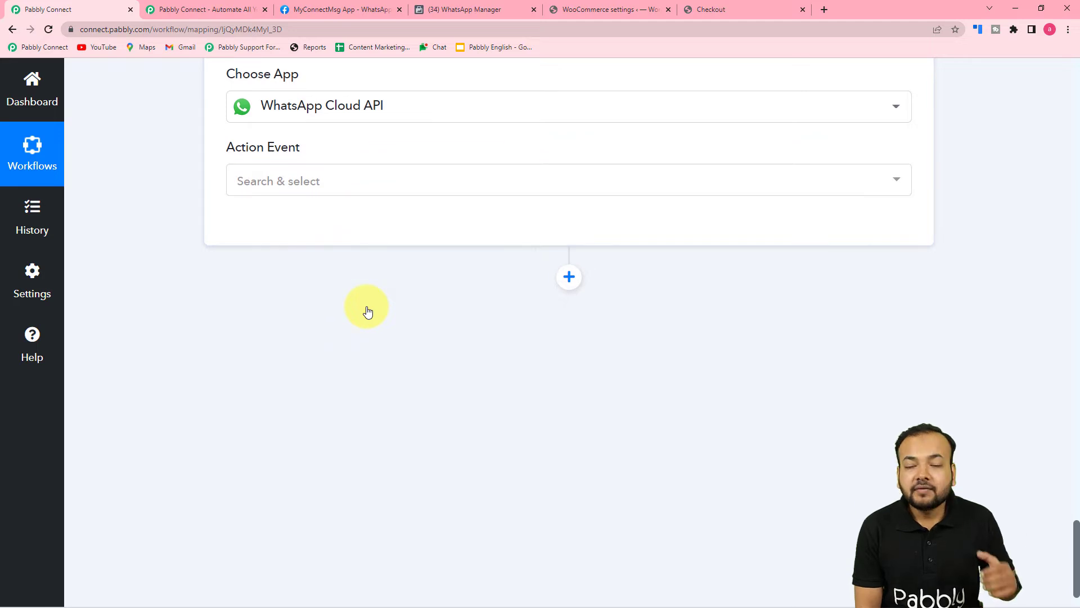
pyautogui.scroll(2, 367, 312)
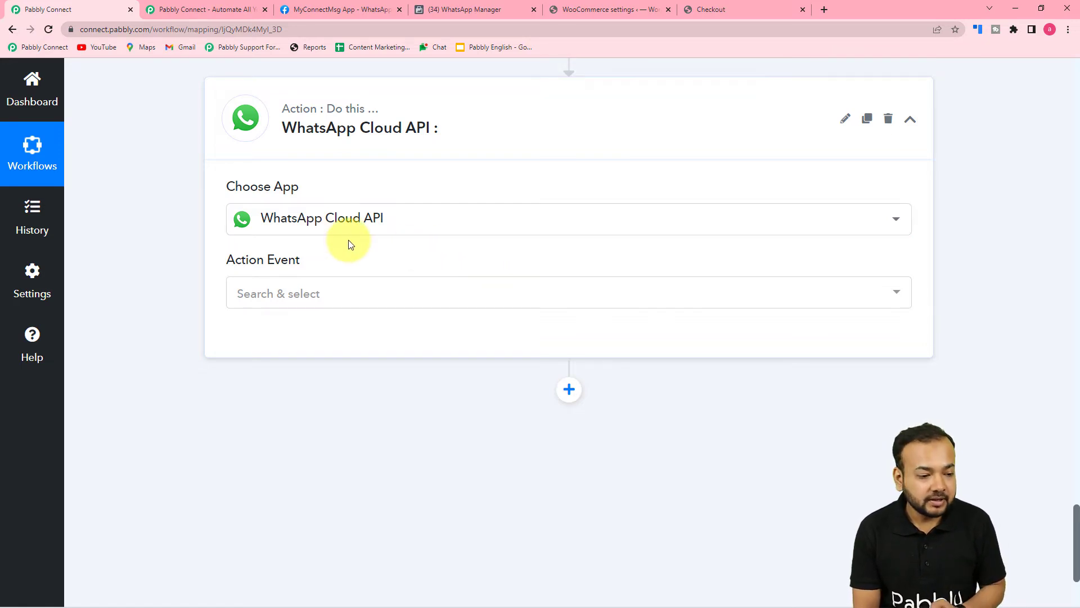
pyautogui.click(303, 302)
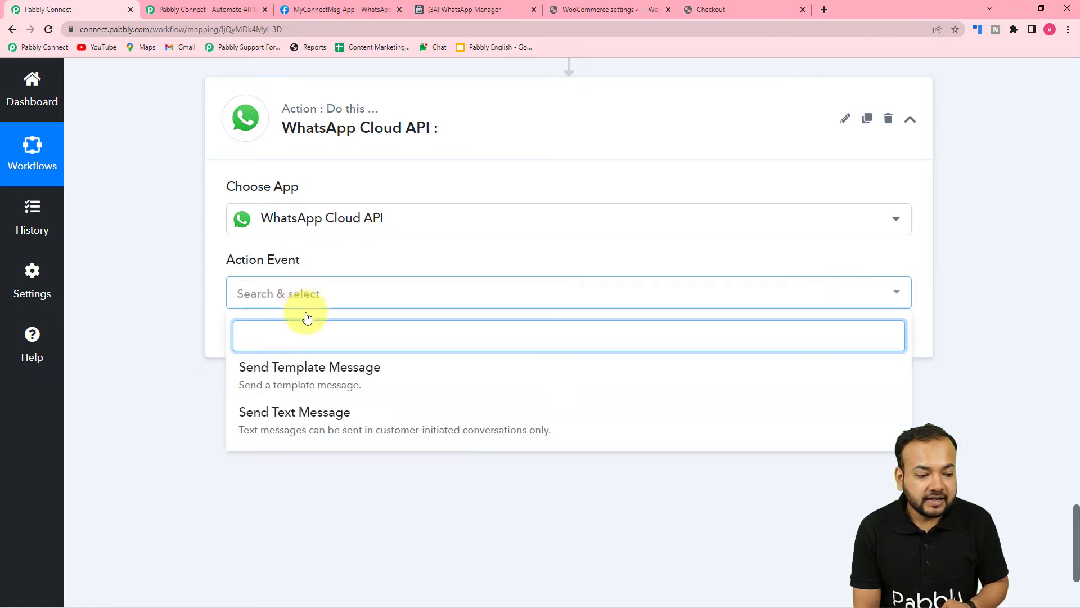
pyautogui.click(345, 386)
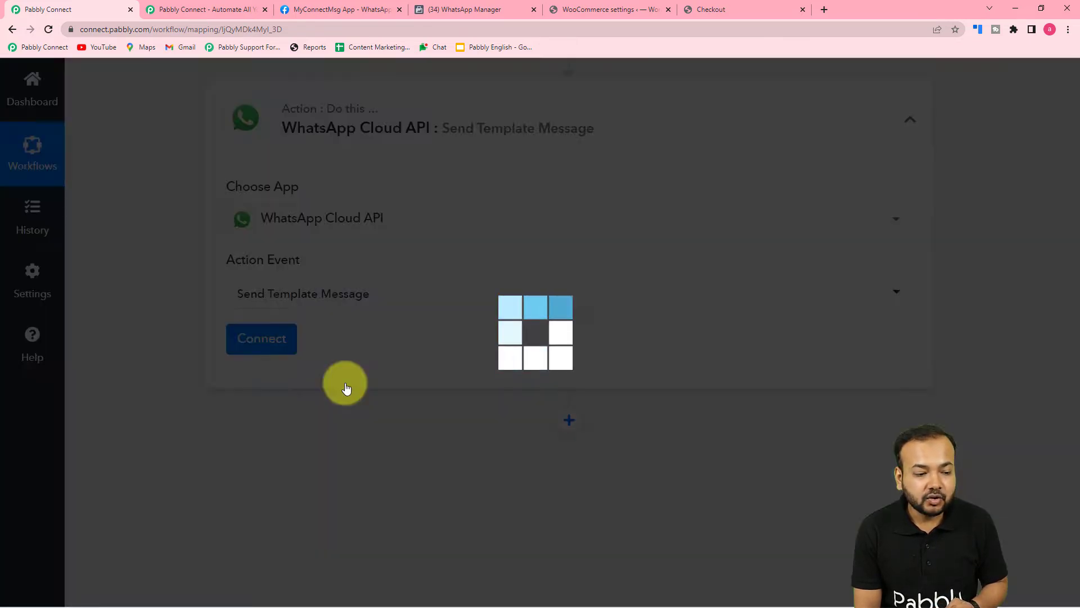
# Add a new WhatsApp Cloud API connection, keeping the default name 'WhatsApp Cloud API #18'
pyautogui.click(264, 343)
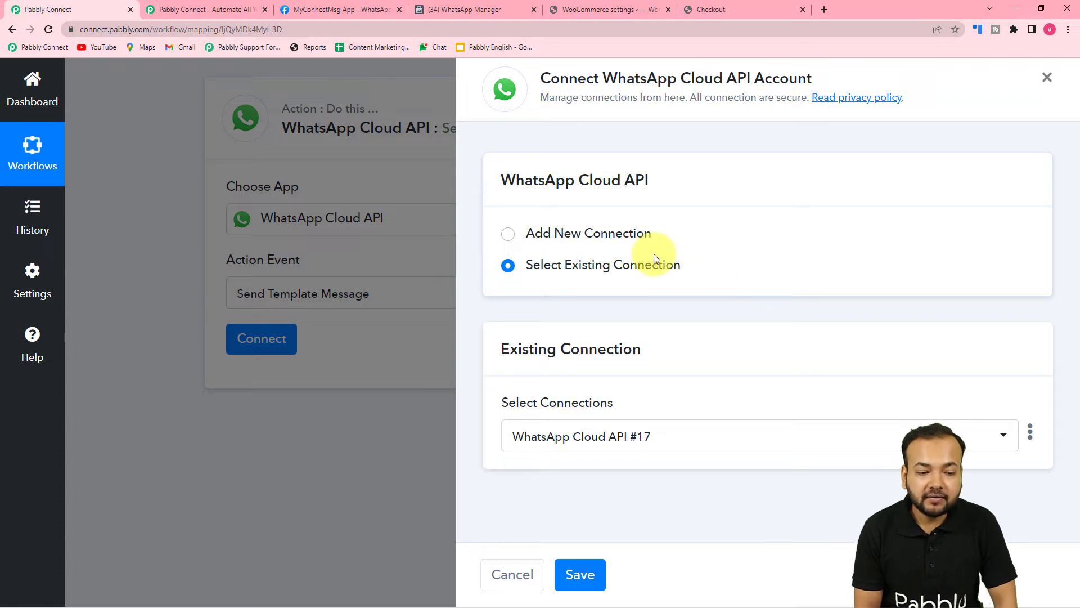
pyautogui.click(508, 234)
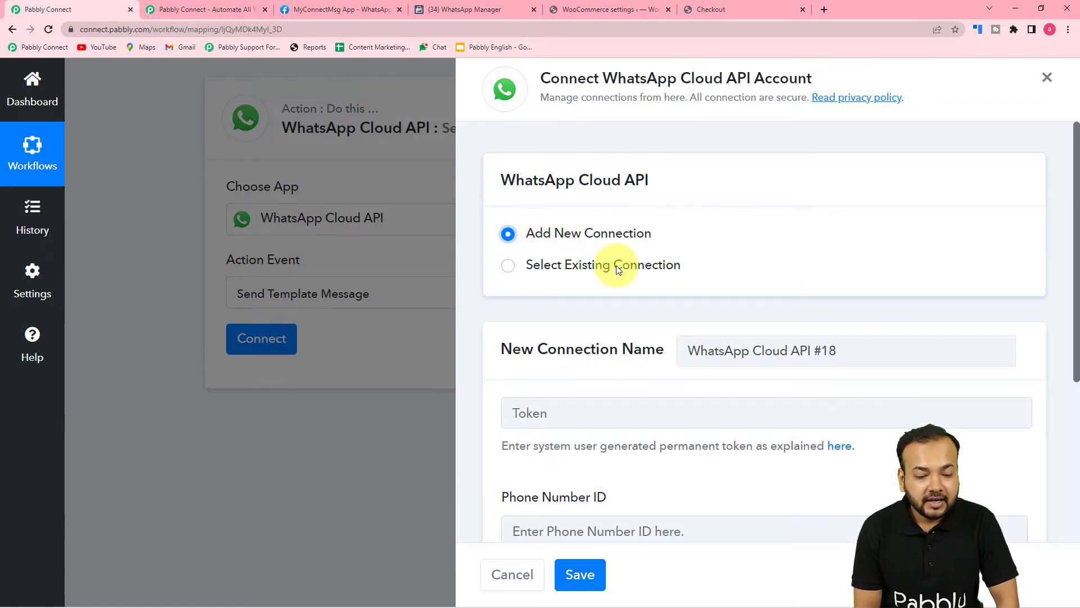
pyautogui.scroll(-1, 693, 346)
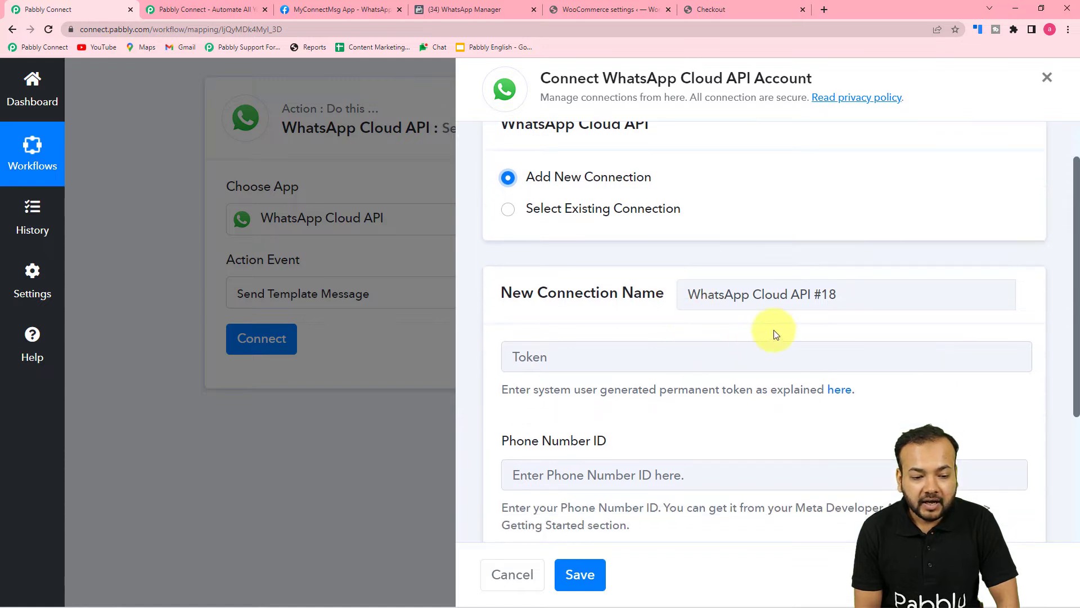
pyautogui.click(832, 298)
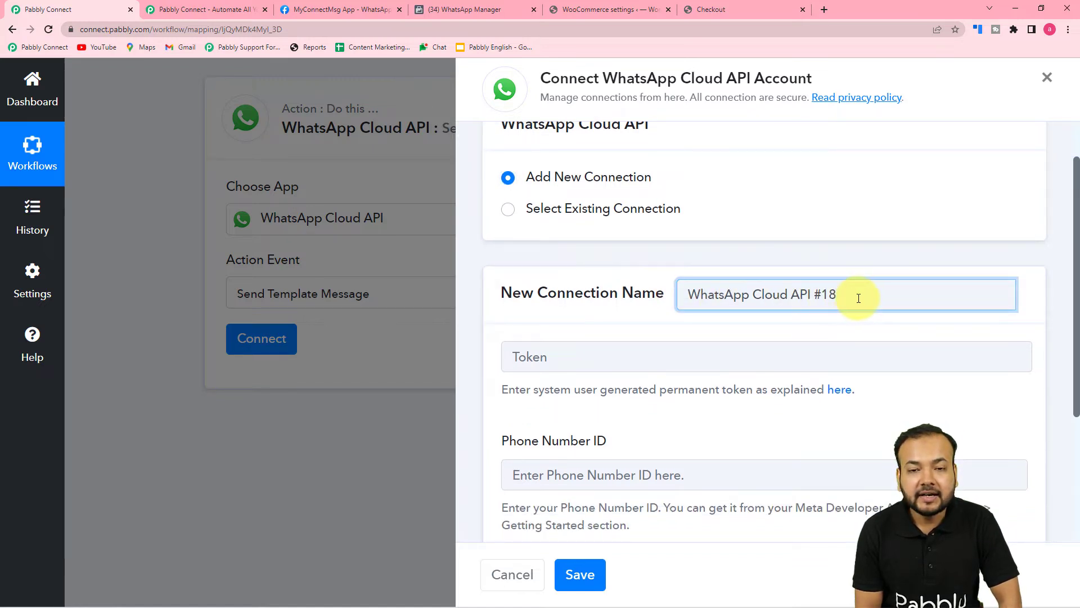
pyautogui.click(658, 332)
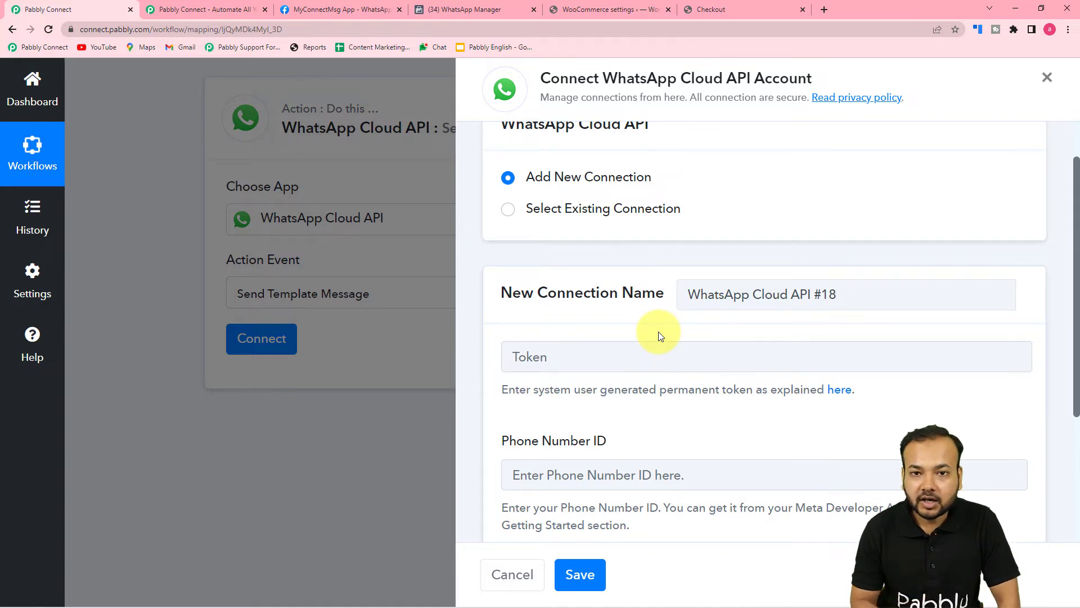
# Open the permanent-token guide linked under the Token field in a new tab
pyautogui.scroll(-2, 659, 332)
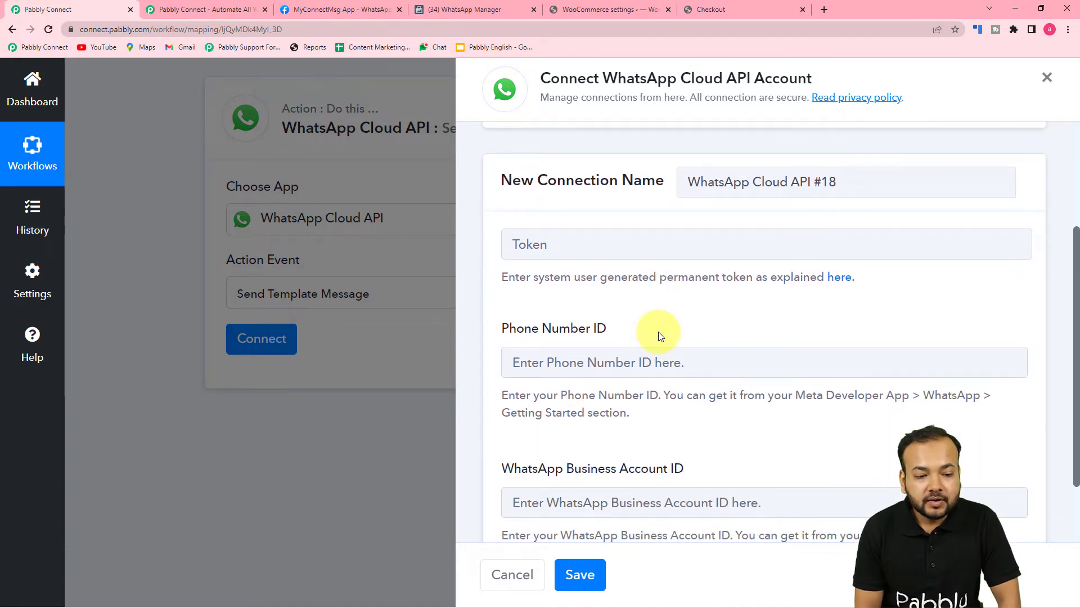
pyautogui.scroll(-1, 658, 332)
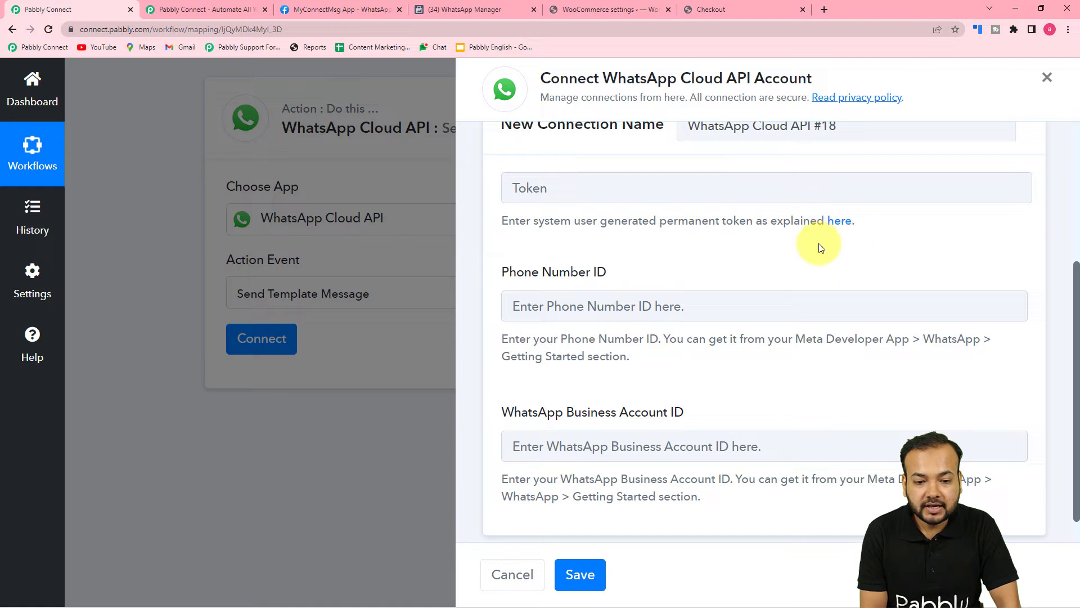
pyautogui.click(842, 223)
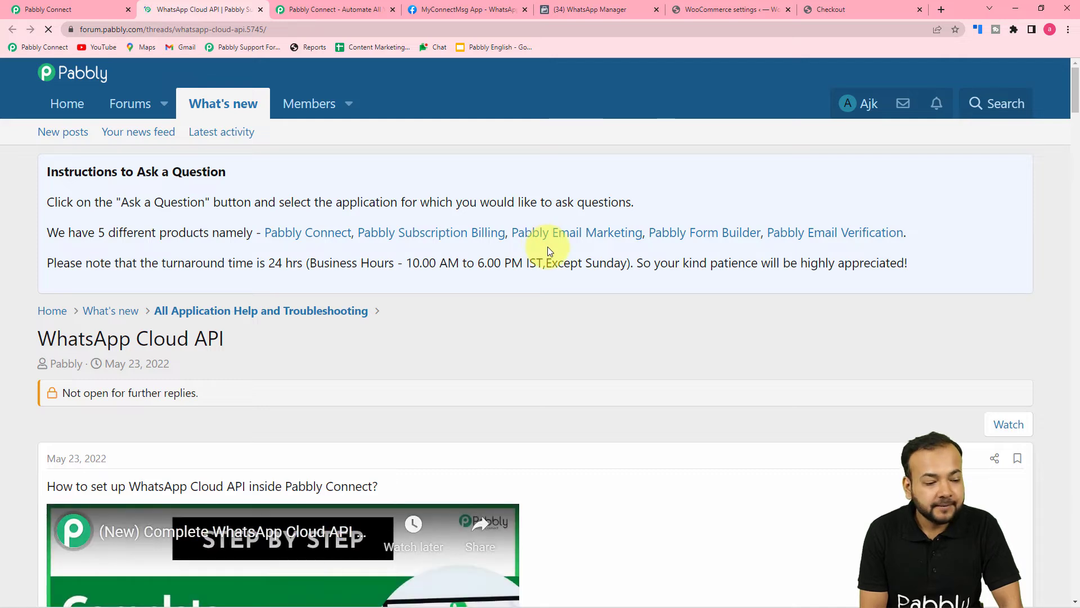
# Read the forum thread past the webhook screenshots down to the FAQ on setup and permanent tokens
pyautogui.scroll(-6, 549, 249)
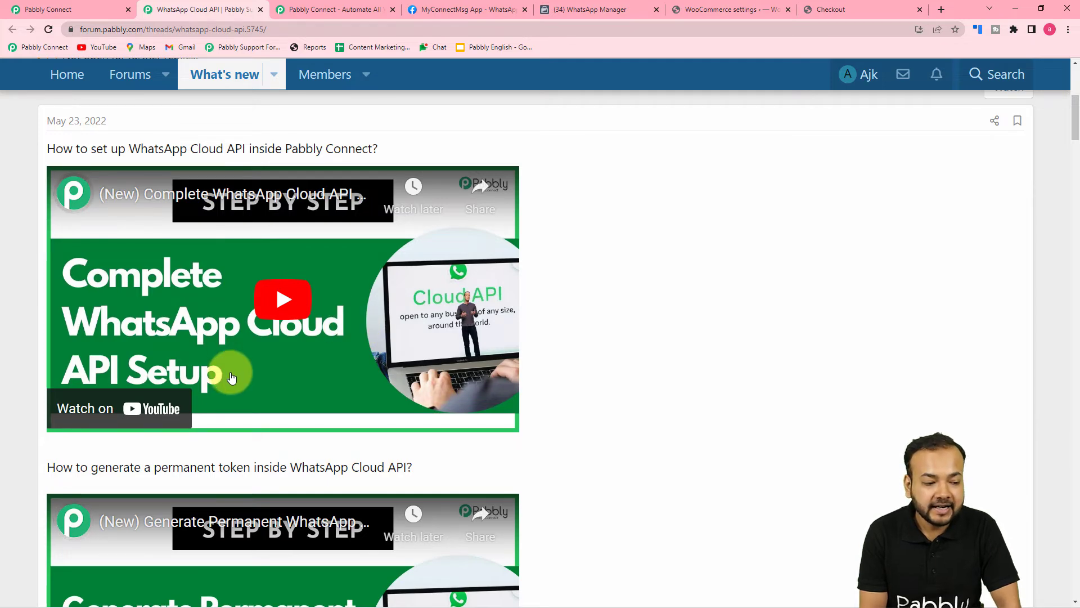
pyautogui.scroll(-4, 231, 377)
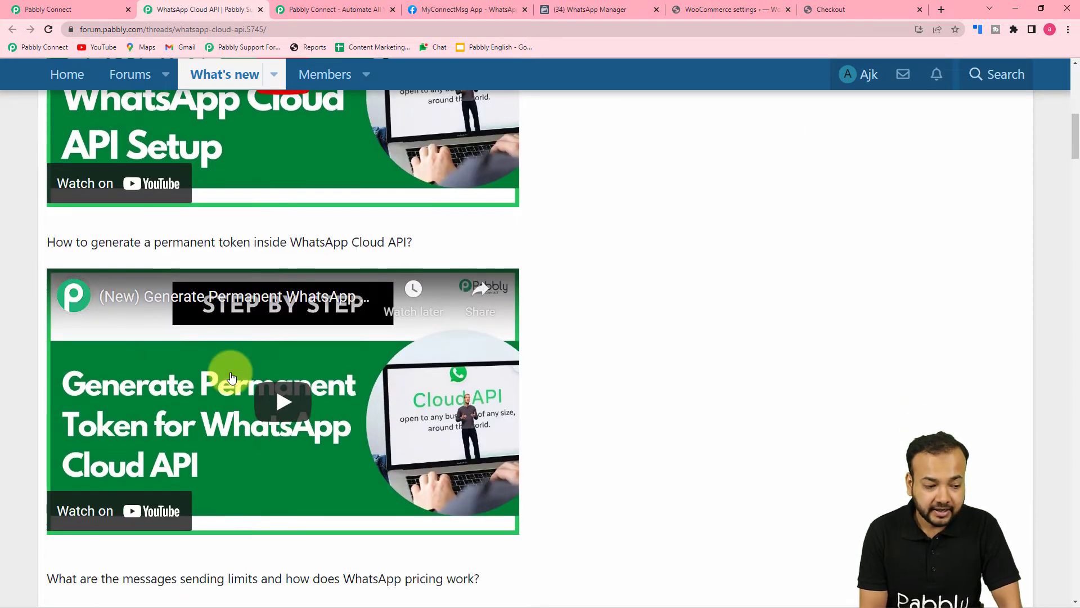
pyautogui.scroll(-3, 231, 377)
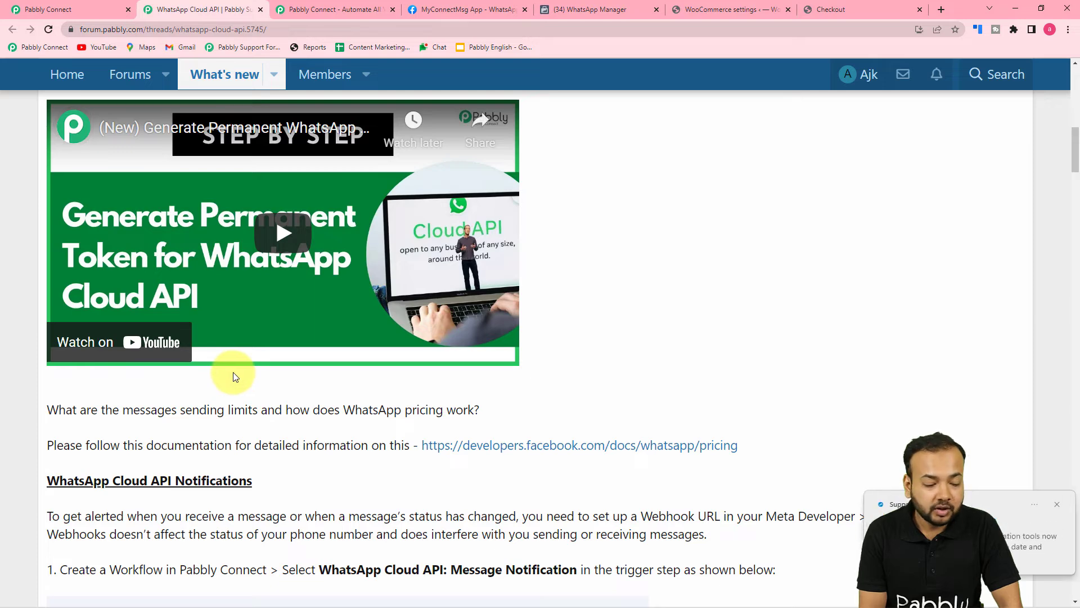
pyautogui.scroll(-4, 233, 372)
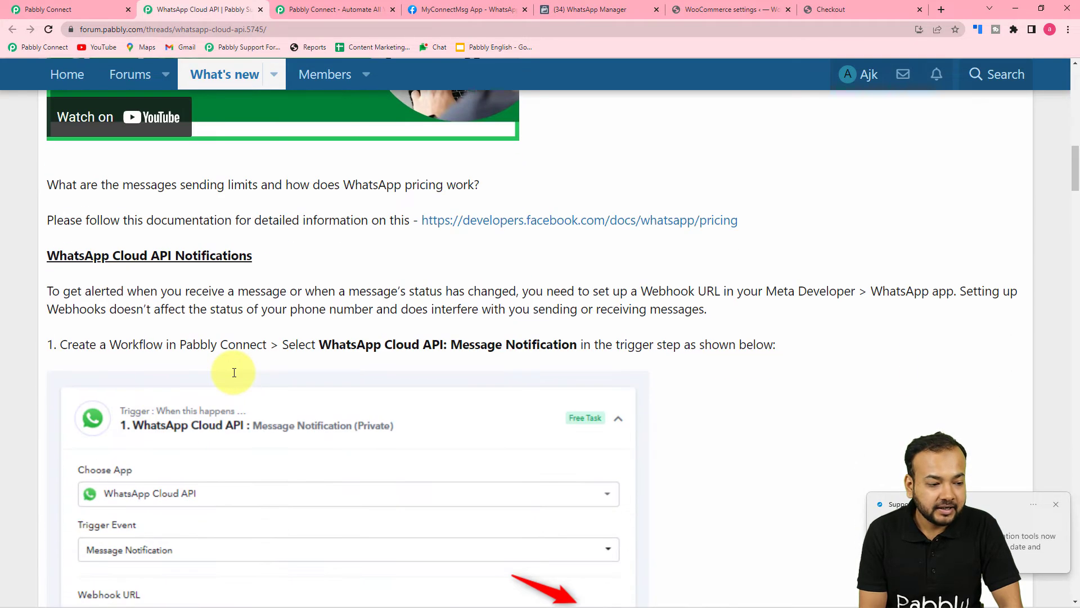
pyautogui.scroll(-3, 234, 372)
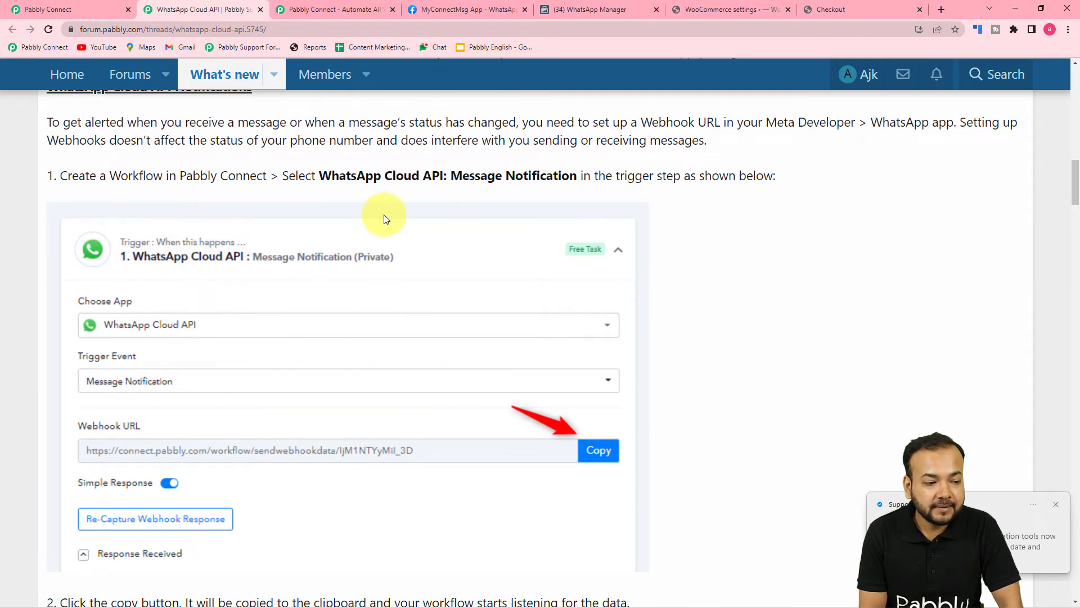
pyautogui.scroll(-3, 415, 410)
pyautogui.scroll(-5, 432, 439)
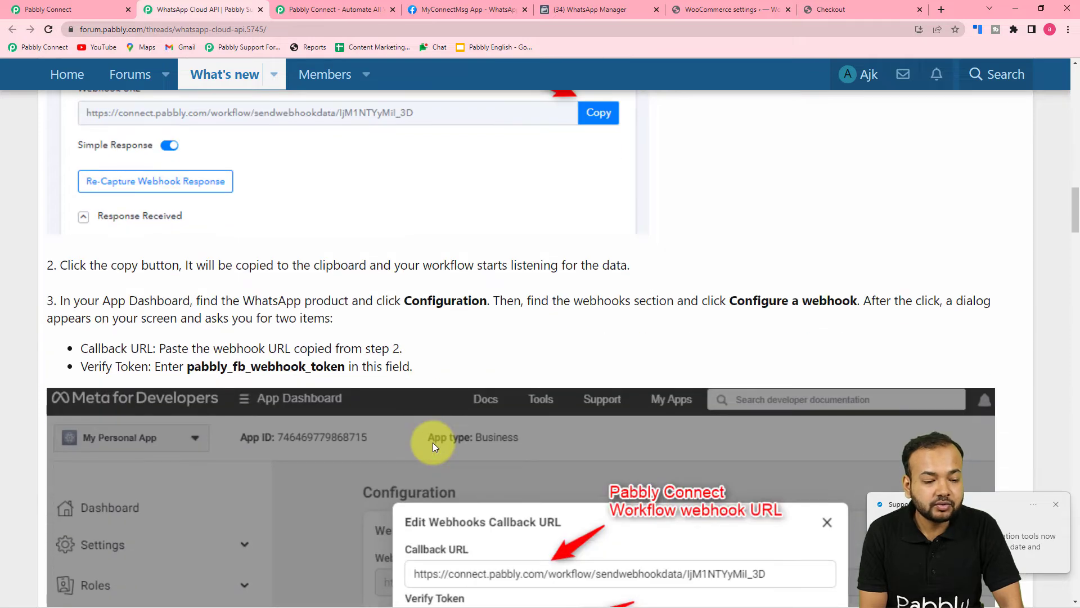
pyautogui.scroll(-5, 434, 442)
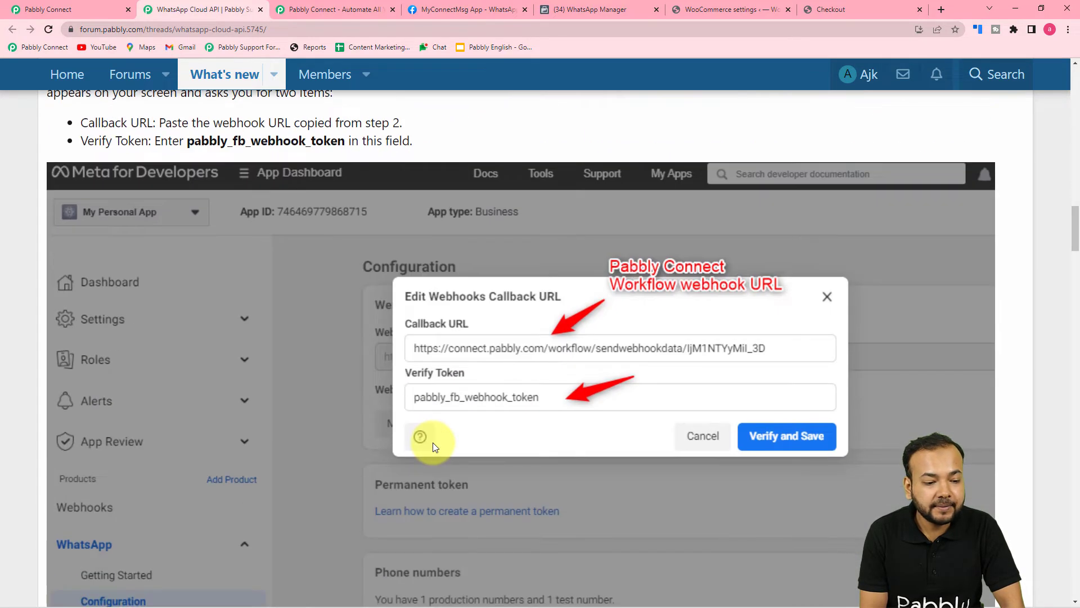
pyautogui.scroll(-10, 433, 442)
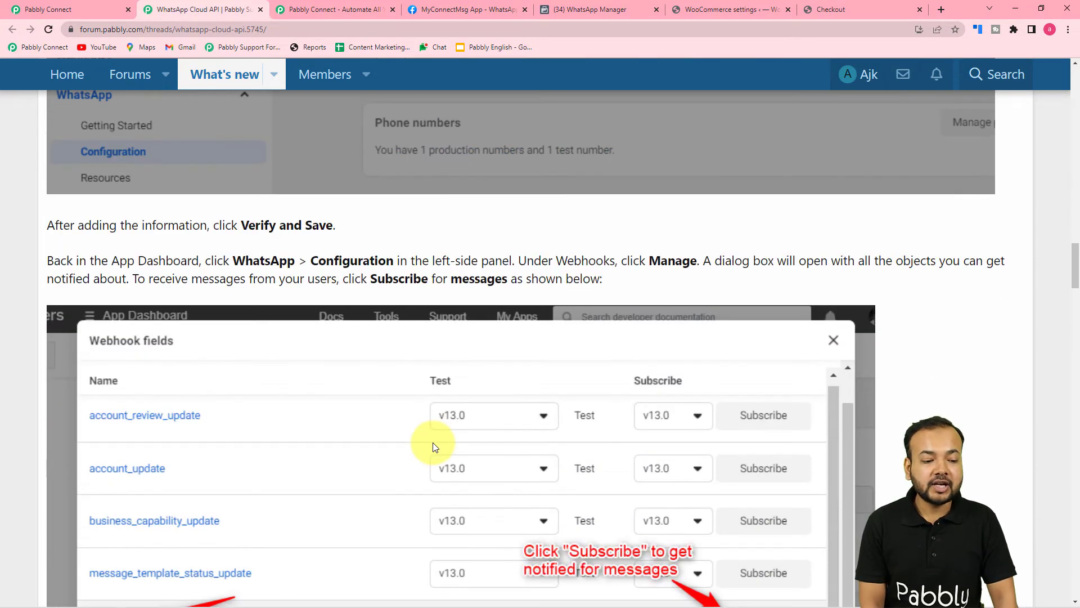
pyautogui.scroll(-15, 433, 442)
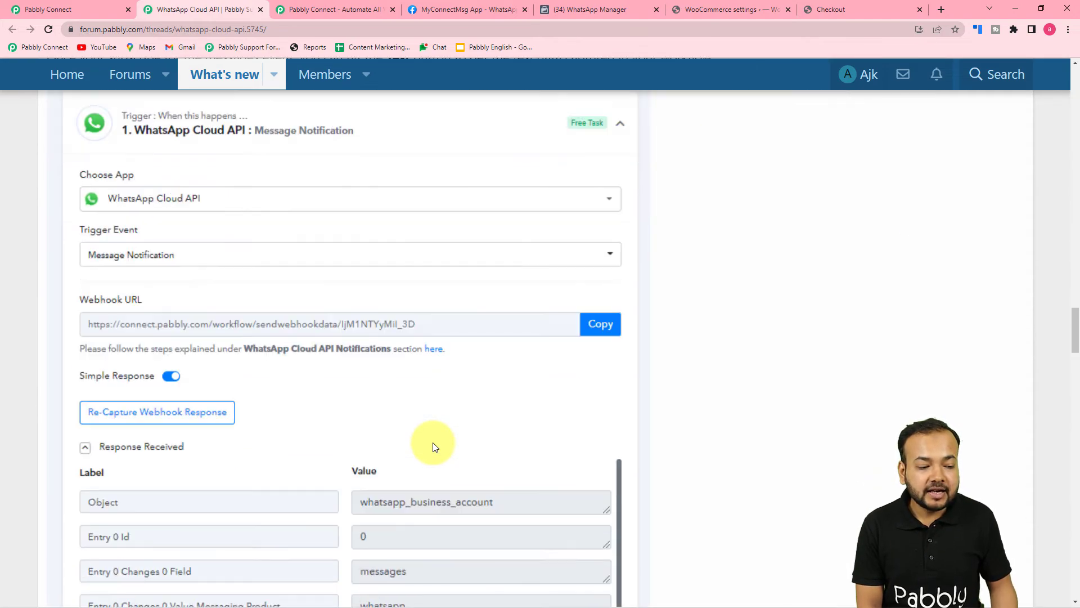
pyautogui.scroll(-7, 433, 442)
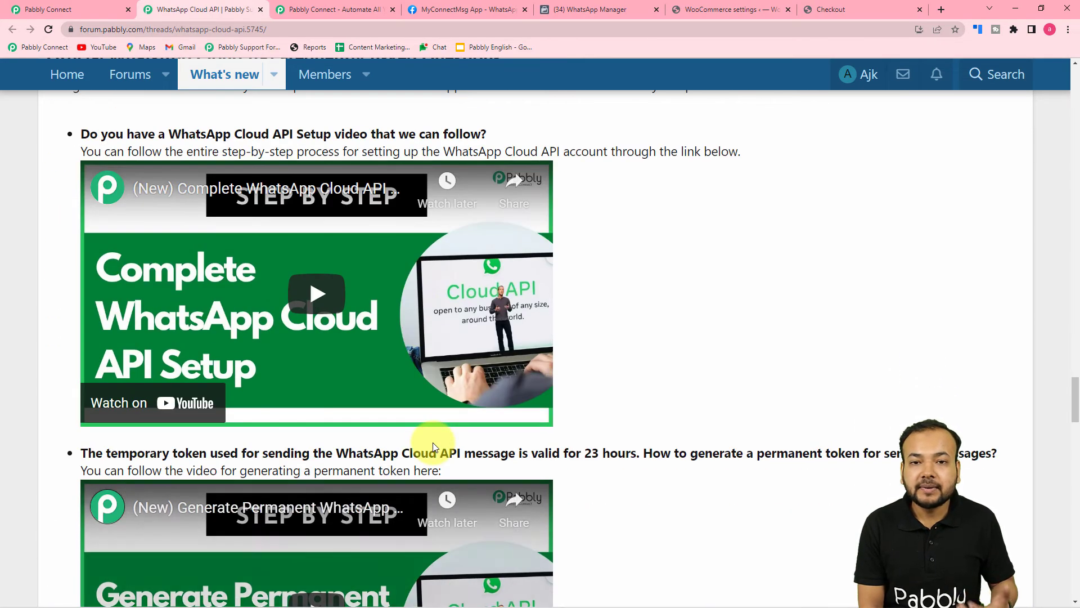
pyautogui.click(82, 9)
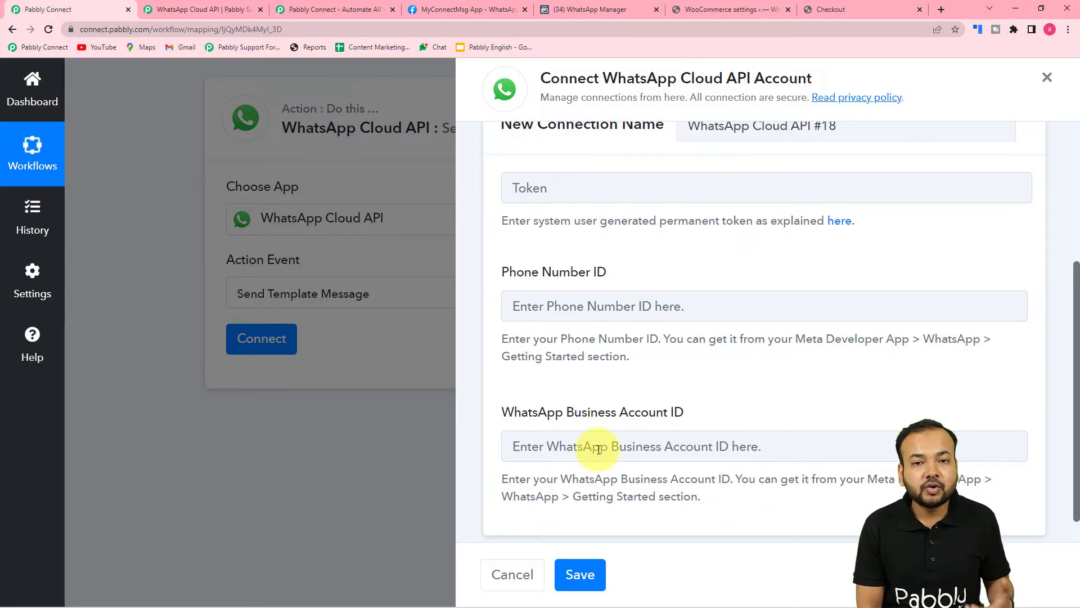
# Compare the MyConnectMsg App's Getting Started page with the WhatsApp Cloud API forum thread
pyautogui.click(495, 9)
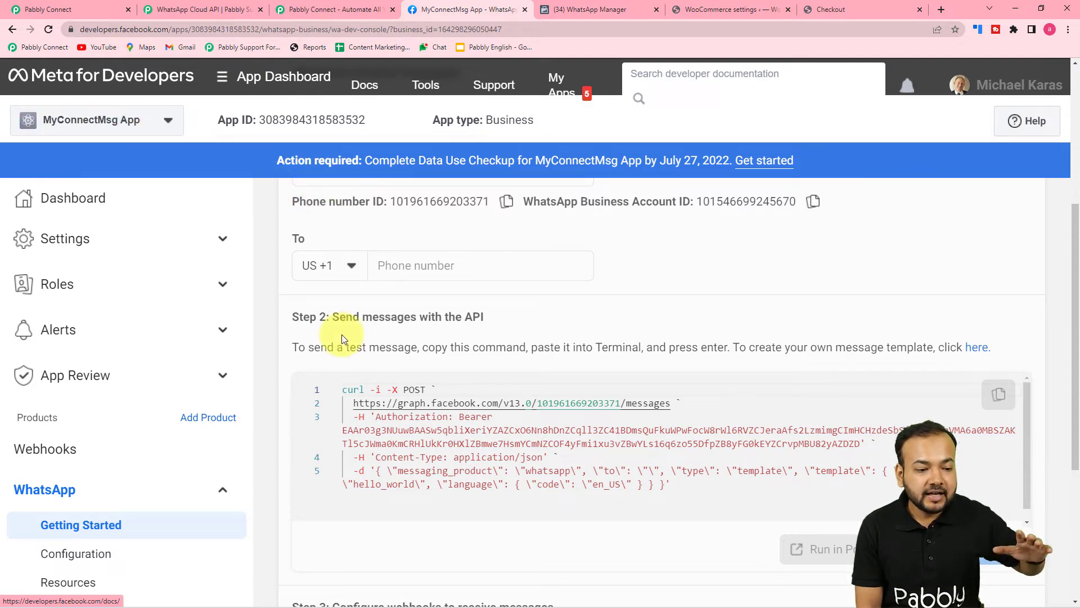
pyautogui.scroll(1, 342, 334)
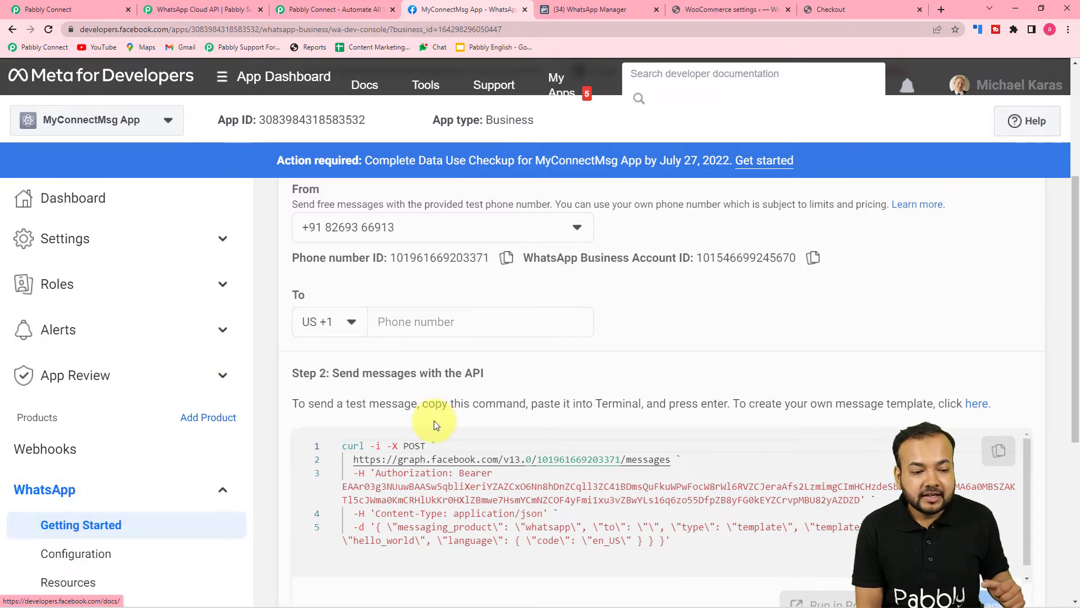
pyautogui.scroll(3, 433, 420)
pyautogui.scroll(1, 436, 426)
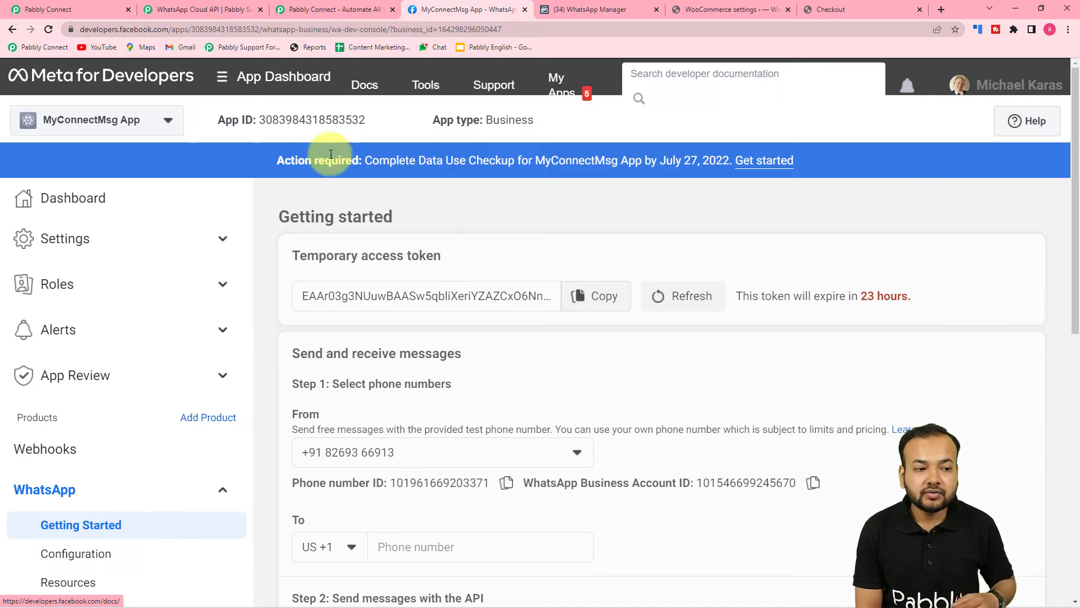
pyautogui.click(304, 4)
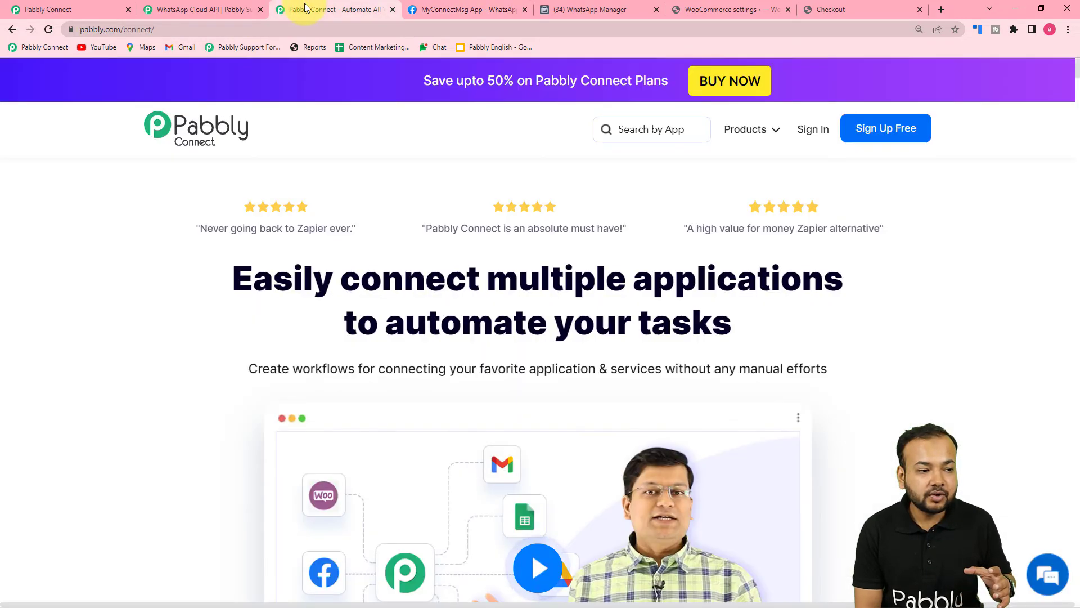
pyautogui.click(225, 9)
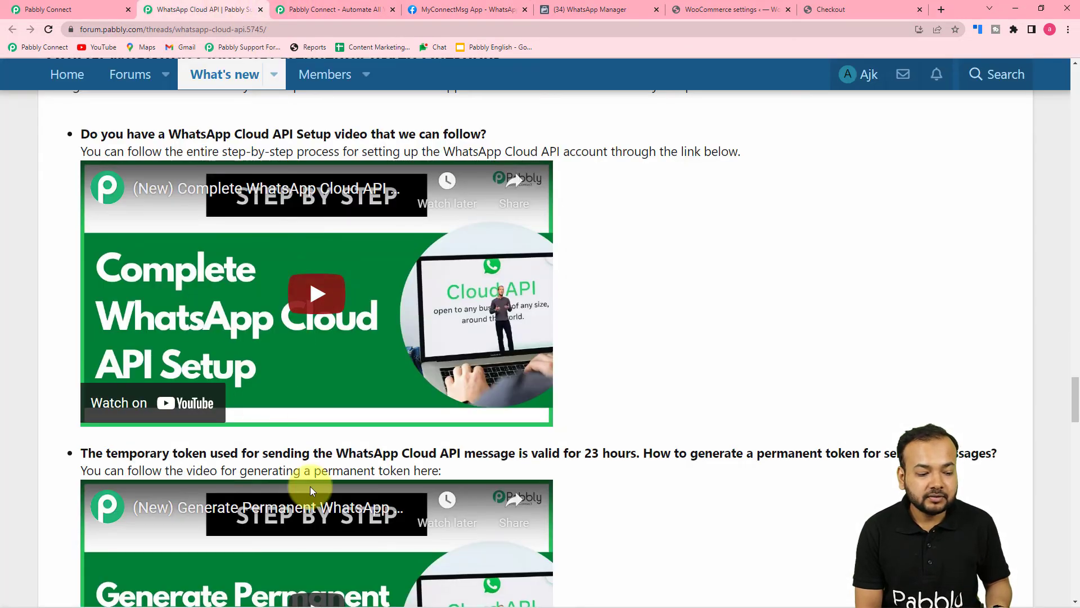
pyautogui.scroll(-4, 310, 486)
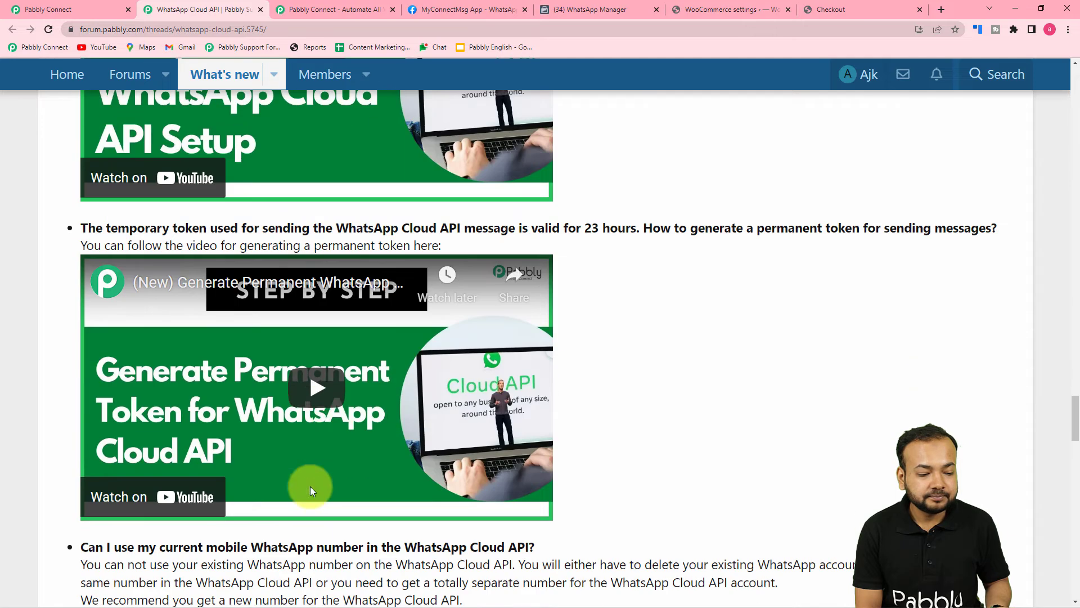
pyautogui.click(472, 8)
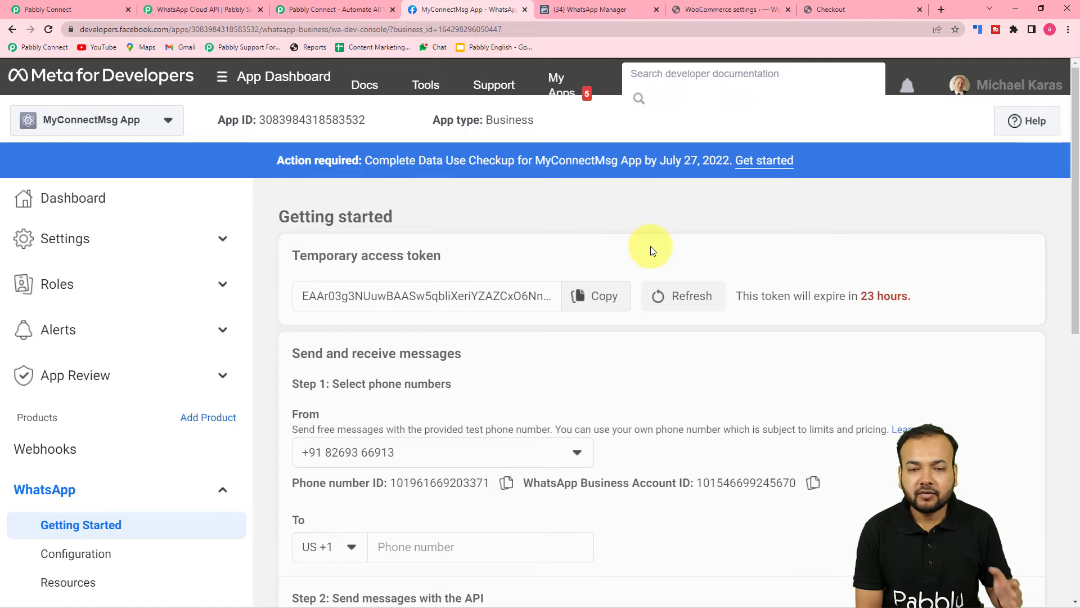
# Copy the test number's Phone number ID from Step 1 of Getting Started
pyautogui.scroll(-2, 685, 365)
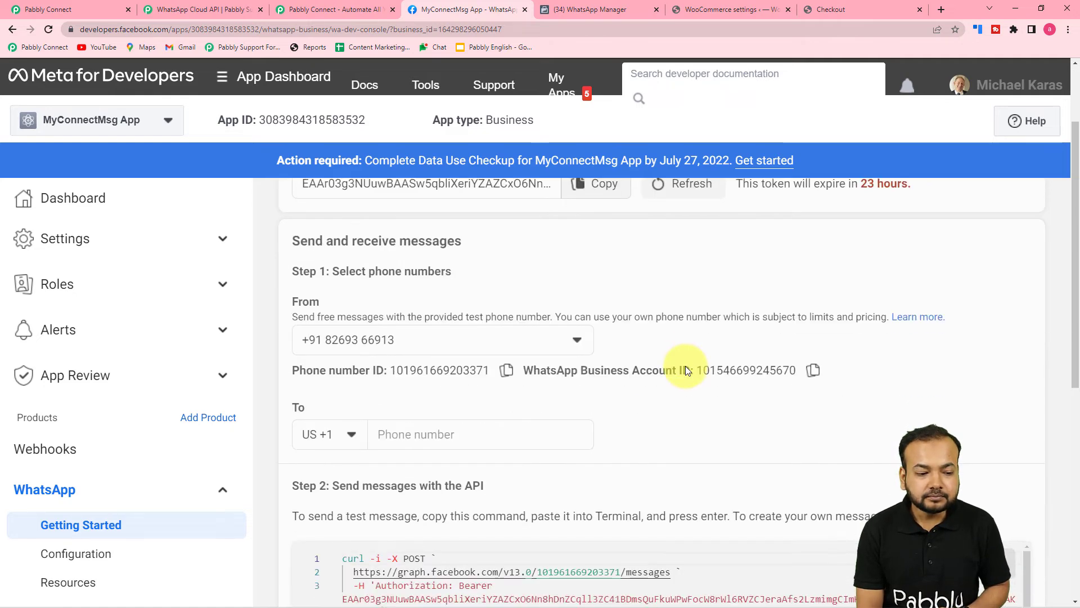
pyautogui.scroll(-1, 685, 366)
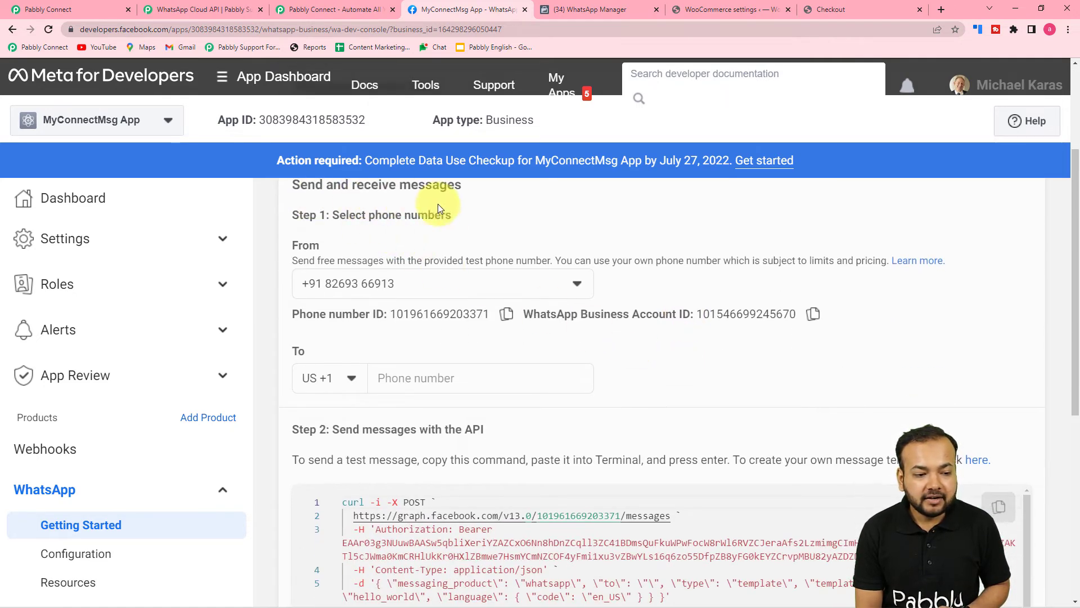
pyautogui.click(510, 317)
# Paste the copied Phone Number ID into the Pabbly connection form
pyautogui.click(224, 9)
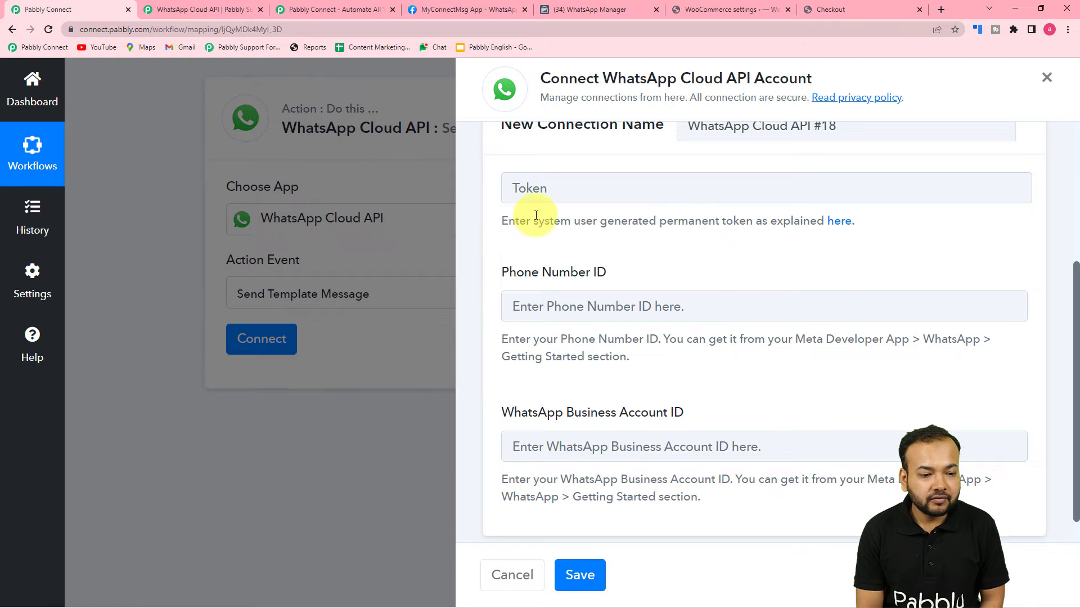
pyautogui.rightClick(534, 306)
pyautogui.click(558, 410)
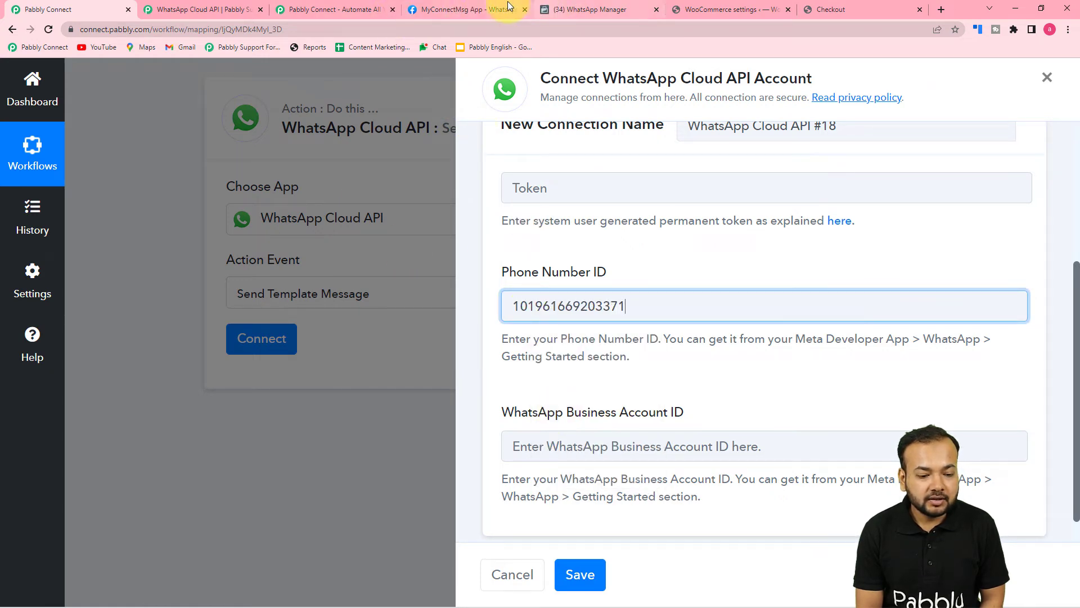
# Copy the WhatsApp Business Account ID from Meta and paste it into the connection form
pyautogui.click(473, 10)
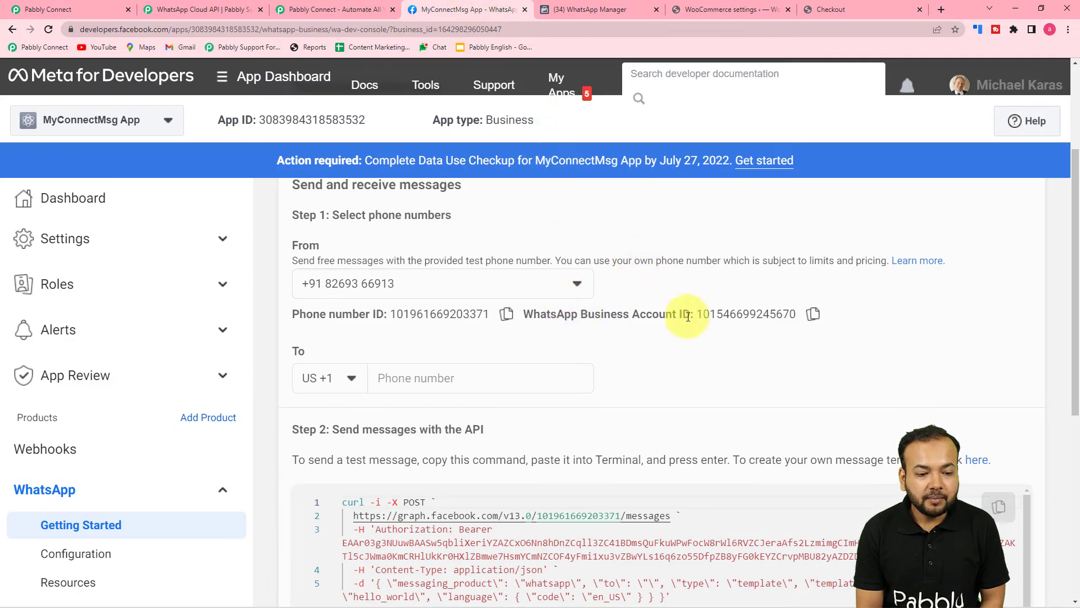
pyautogui.click(814, 315)
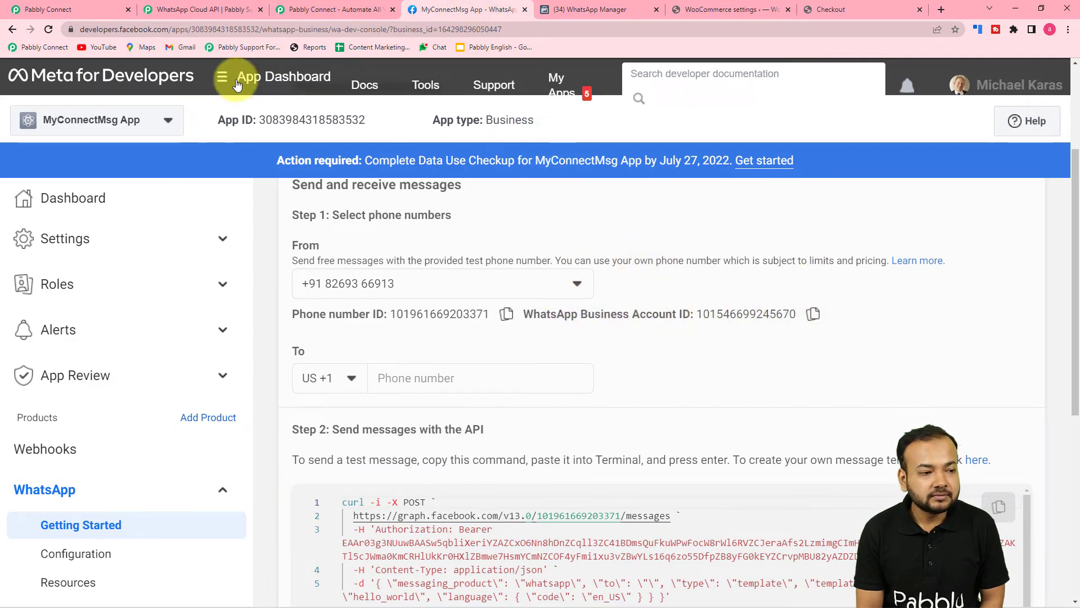
pyautogui.click(101, 7)
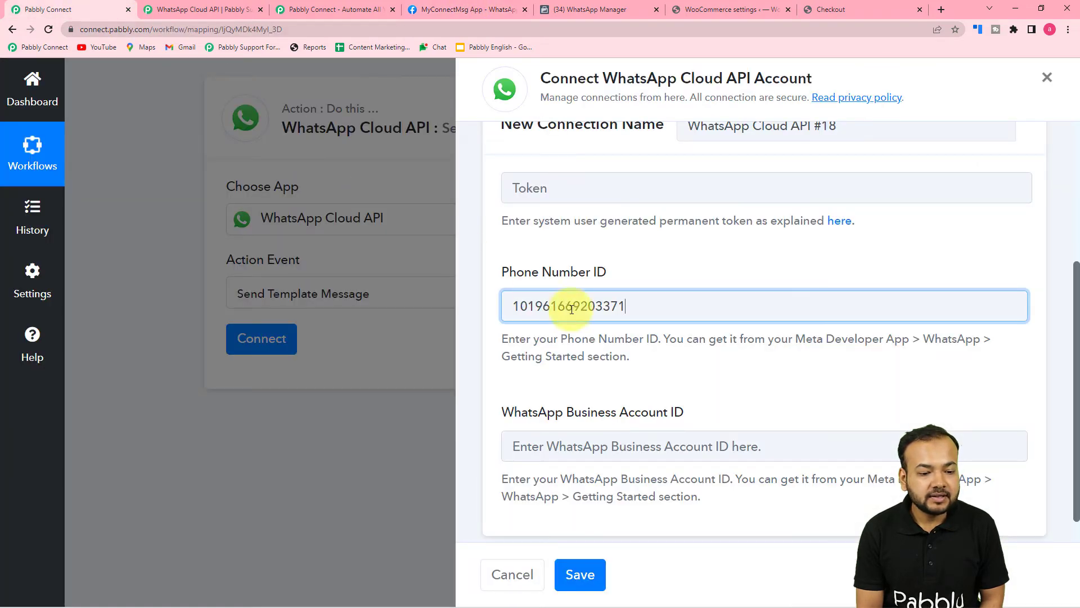
pyautogui.rightClick(550, 446)
pyautogui.click(586, 368)
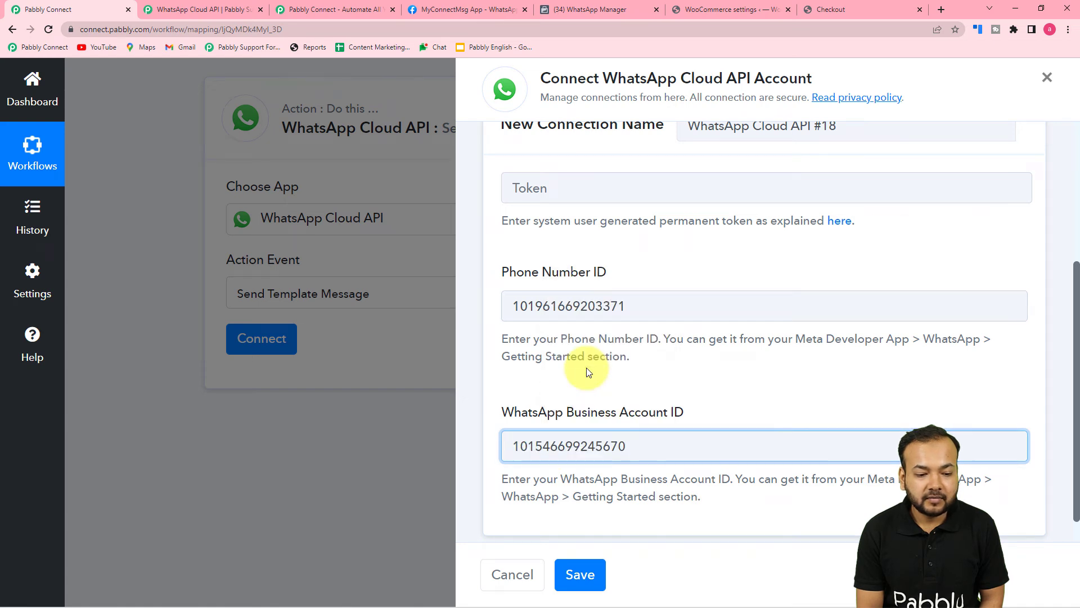
pyautogui.click(590, 389)
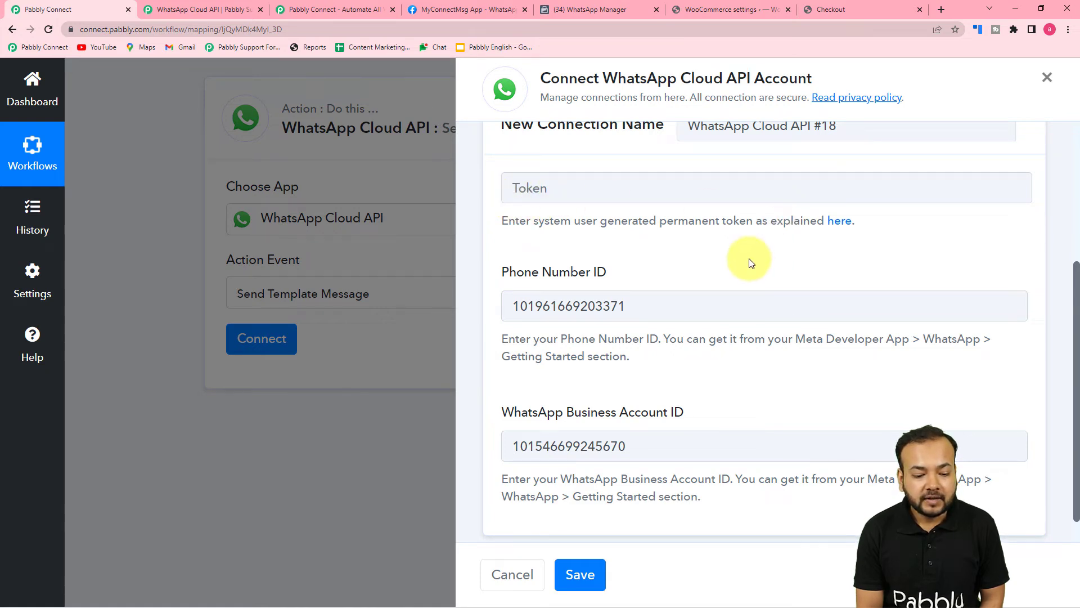
pyautogui.scroll(-1, 750, 262)
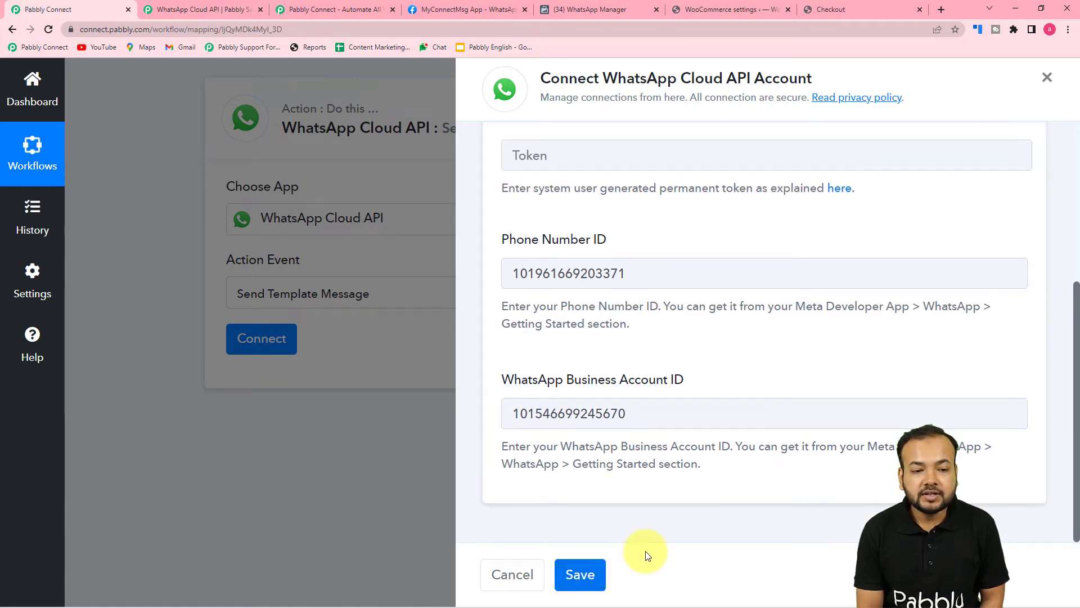
pyautogui.scroll(4, 693, 534)
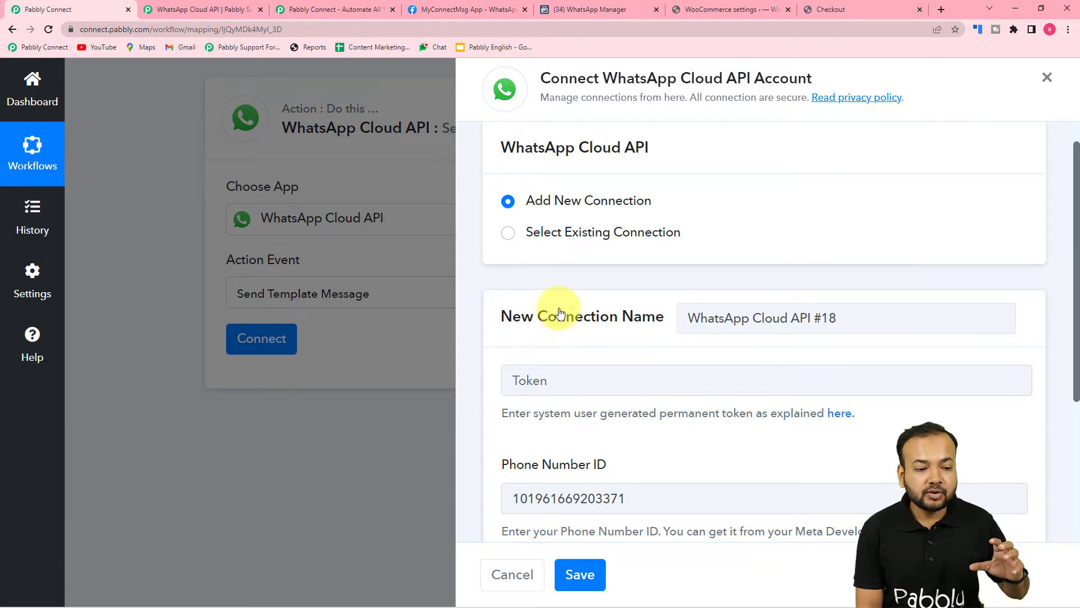
# Select the existing 'WhatsApp Cloud API Final' connection for the WhatsApp step and save
pyautogui.click(508, 242)
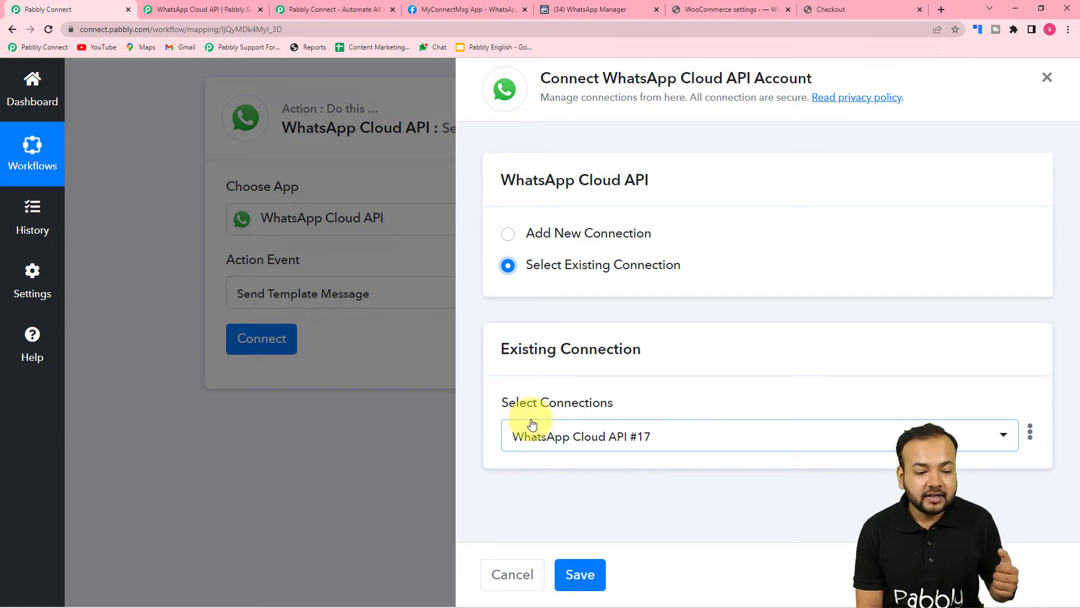
pyautogui.click(686, 446)
pyautogui.scroll(-4, 639, 350)
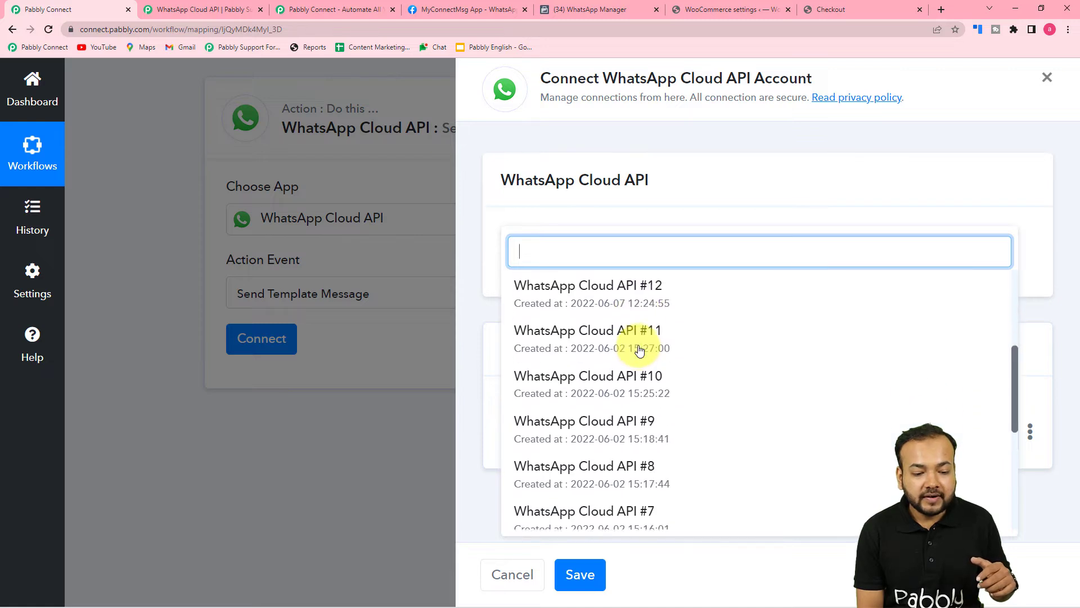
pyautogui.scroll(-5, 639, 350)
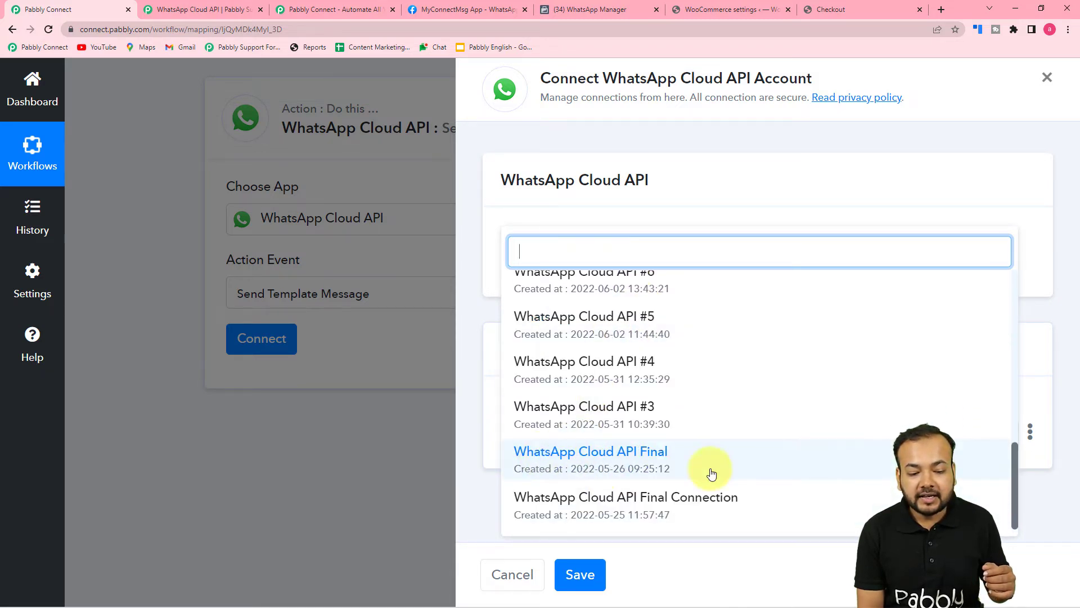
pyautogui.click(582, 461)
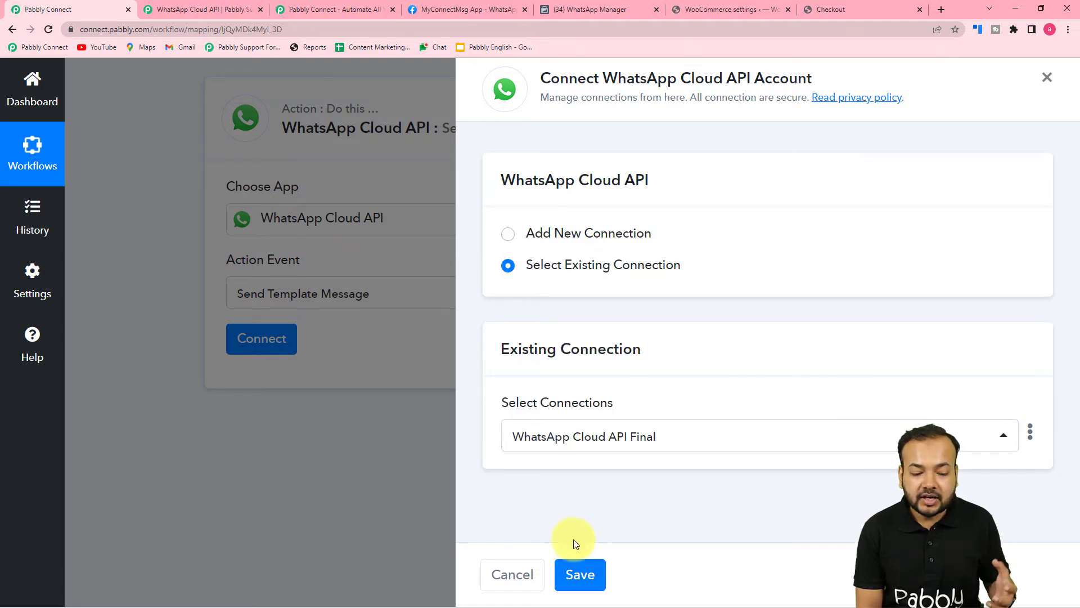
pyautogui.click(578, 575)
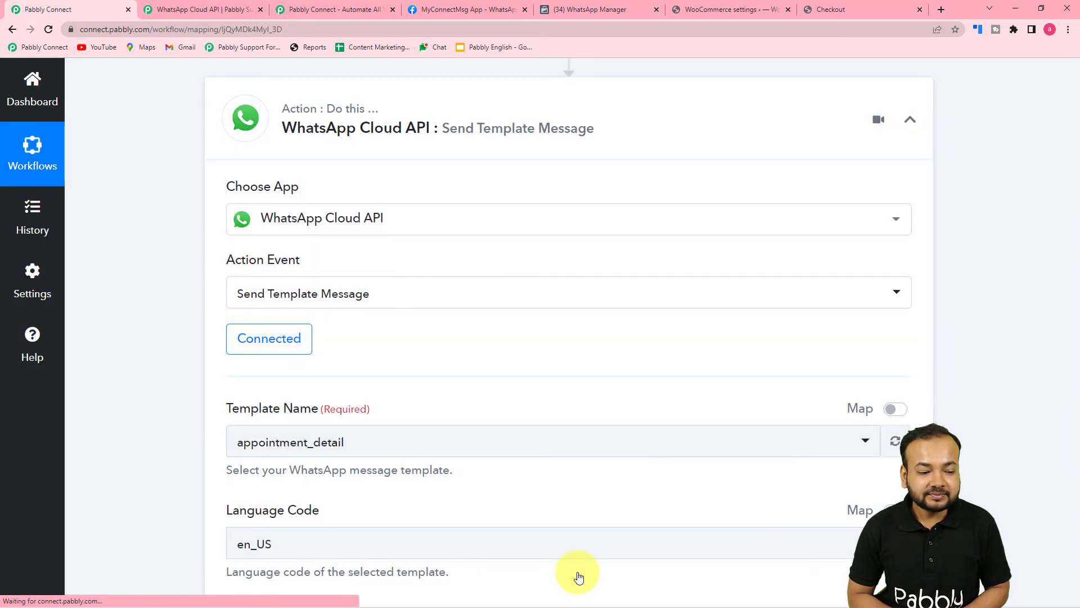
# Review the action's template fields, then return to Meta's Getting Started page at Step 2
pyautogui.scroll(-4, 171, 421)
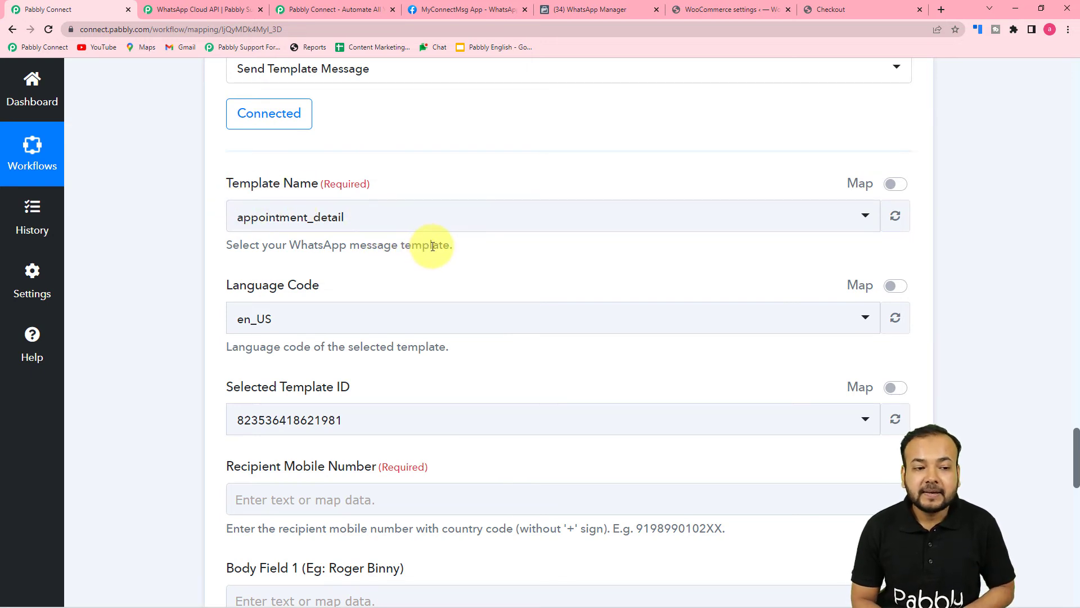
pyautogui.click(492, 6)
pyautogui.moveTo(494, 84)
pyautogui.scroll(-1, 551, 301)
pyautogui.scroll(-1, 551, 301)
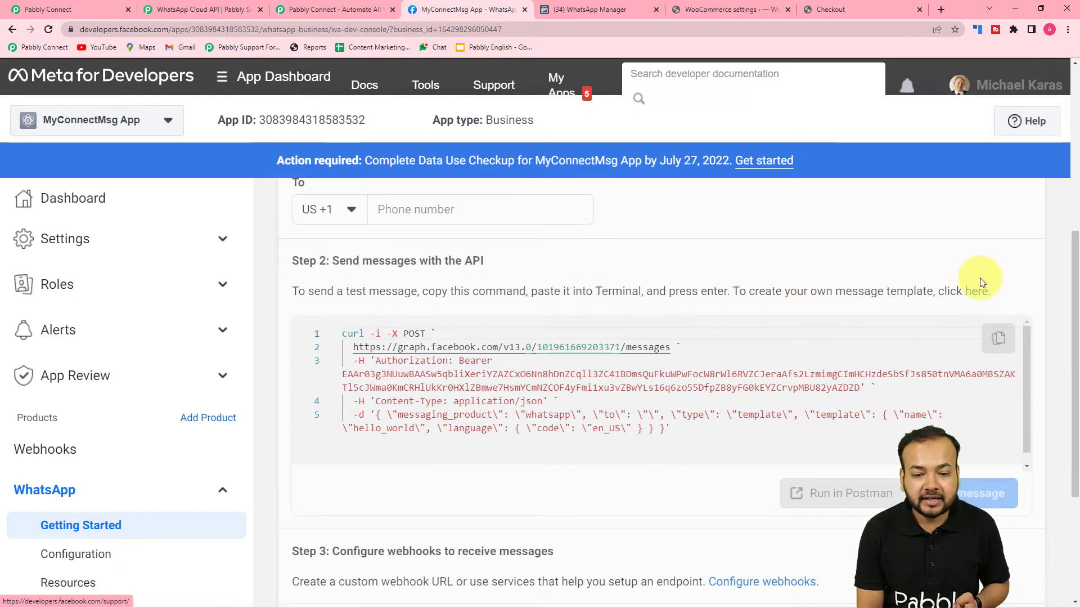
# Go to the Message templates page and scroll through the template list
pyautogui.click(977, 292)
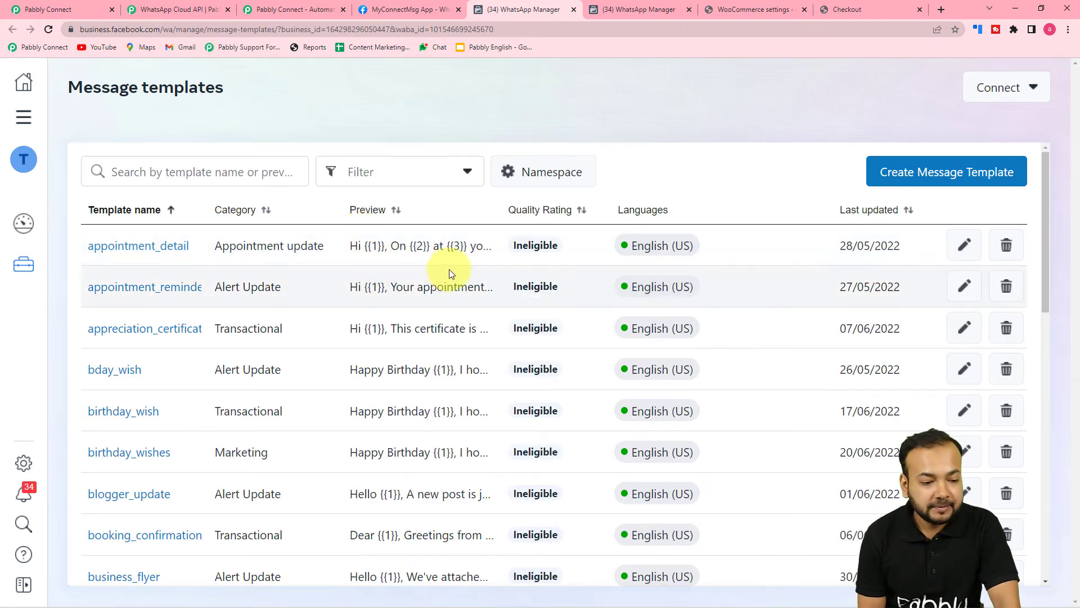
pyautogui.scroll(-5, 356, 316)
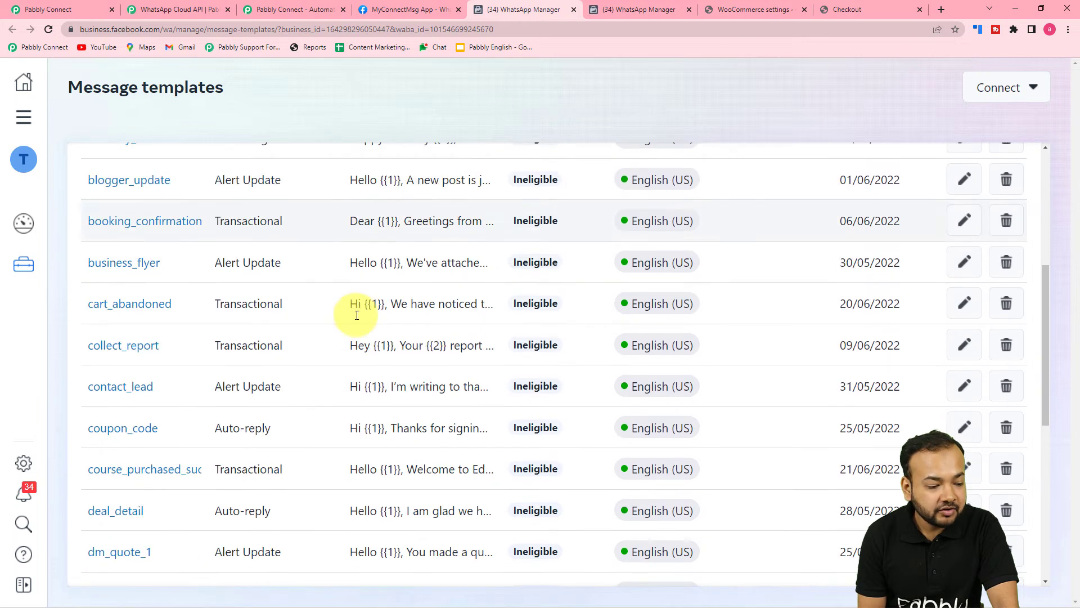
pyautogui.scroll(-7, 357, 316)
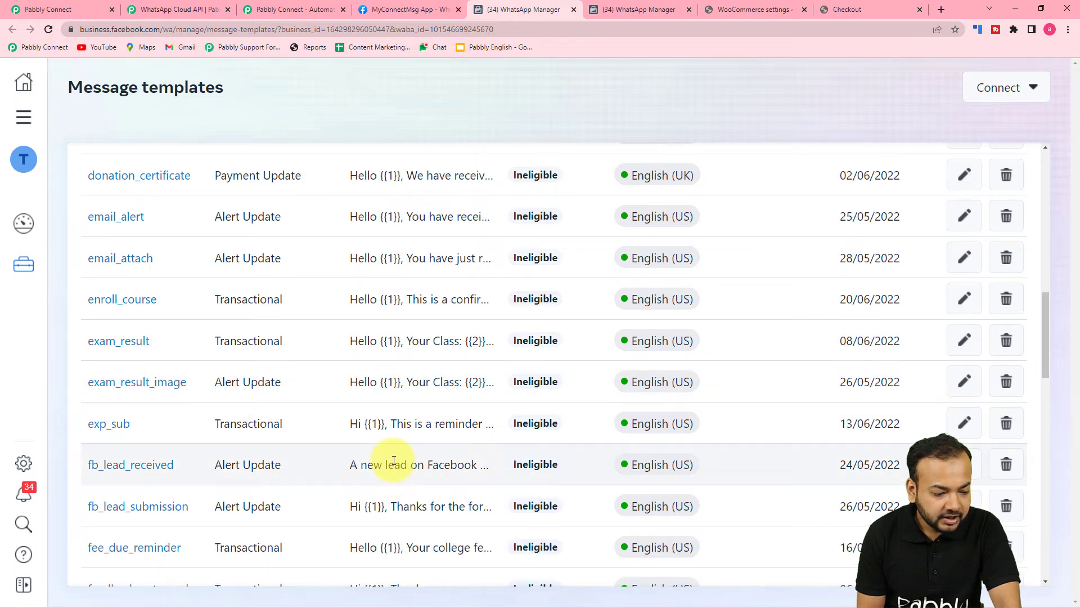
pyautogui.scroll(-2, 388, 462)
pyautogui.scroll(-2, 393, 464)
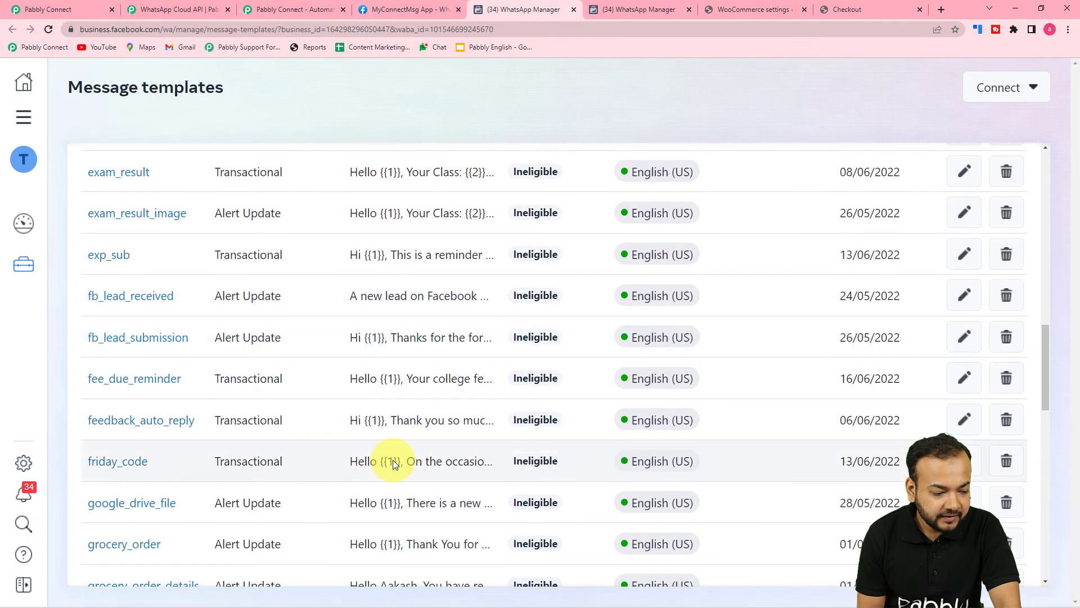
pyautogui.scroll(-1, 393, 463)
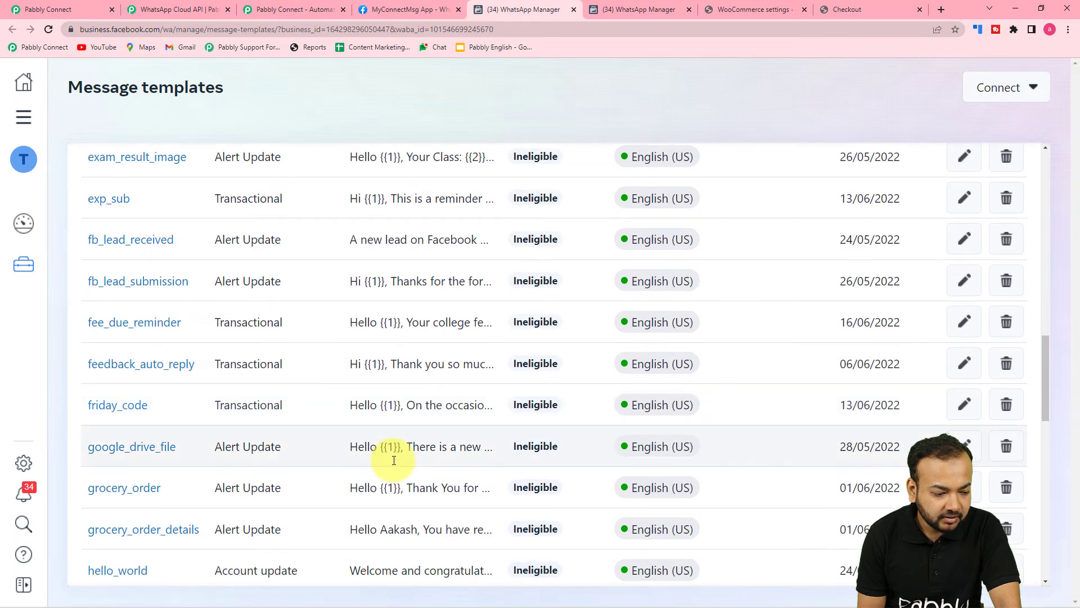
pyautogui.scroll(-4, 393, 461)
pyautogui.scroll(3, 393, 460)
pyautogui.scroll(-10, 393, 460)
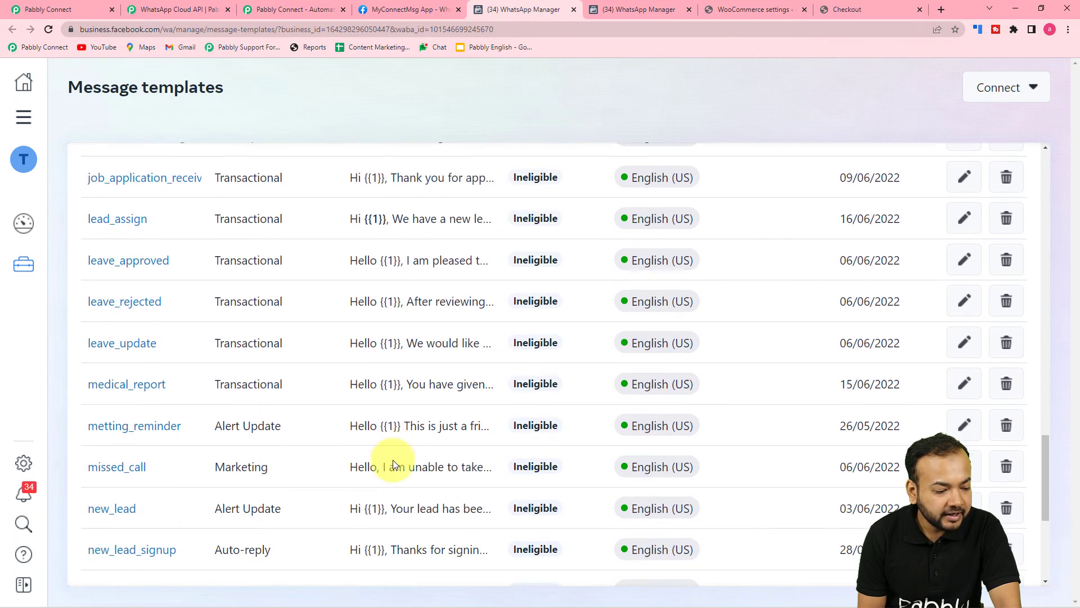
pyautogui.scroll(-5, 393, 460)
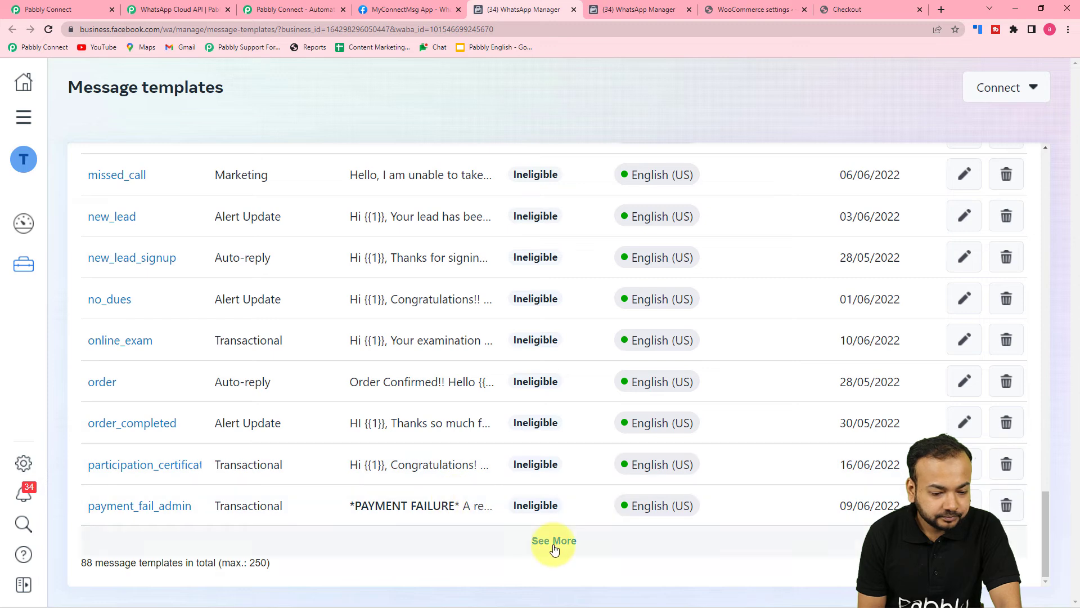
# Load more templates and open product_feedback_form to view its body
pyautogui.click(555, 549)
pyautogui.scroll(-3, 376, 454)
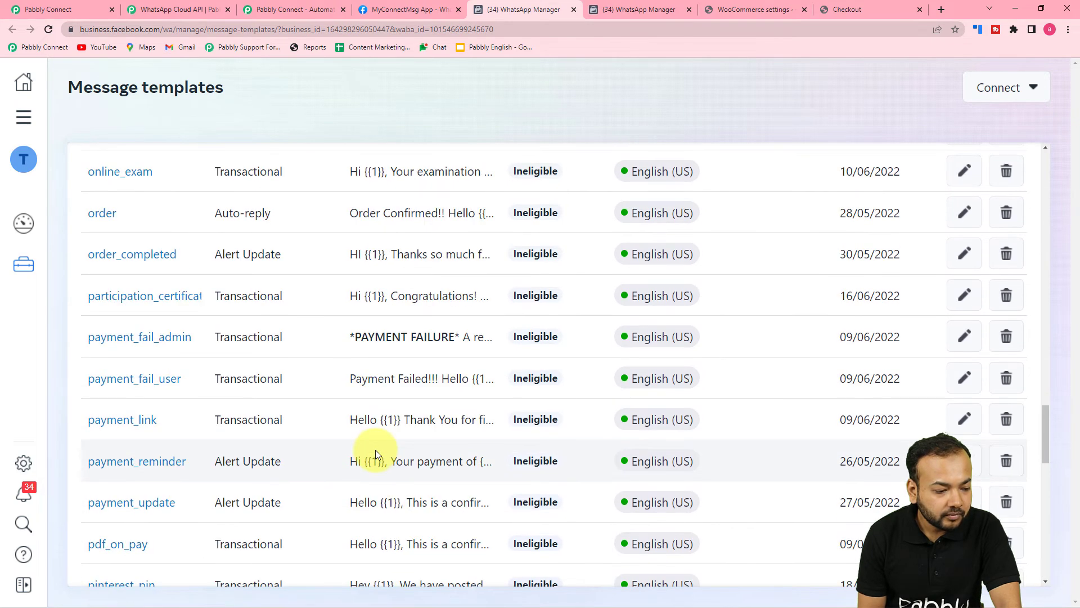
pyautogui.scroll(-3, 131, 428)
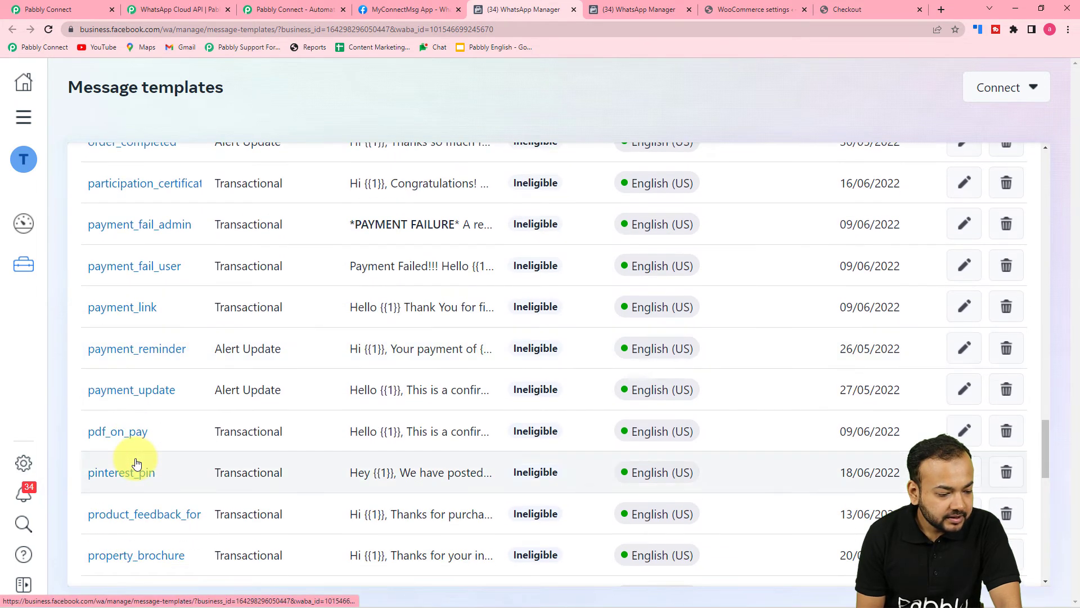
pyautogui.click(143, 466)
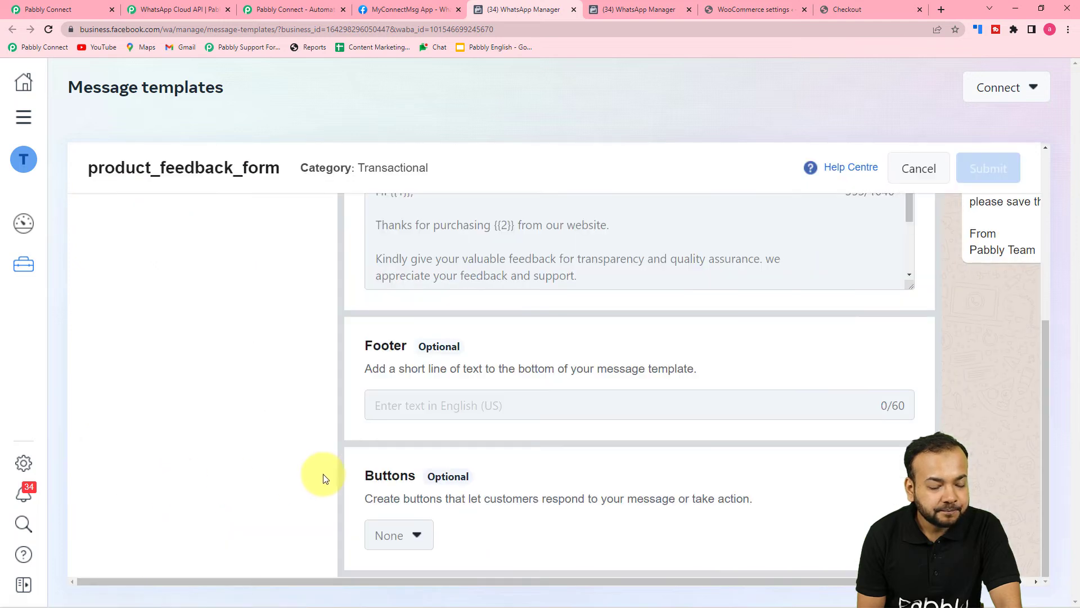
pyautogui.scroll(5, 326, 478)
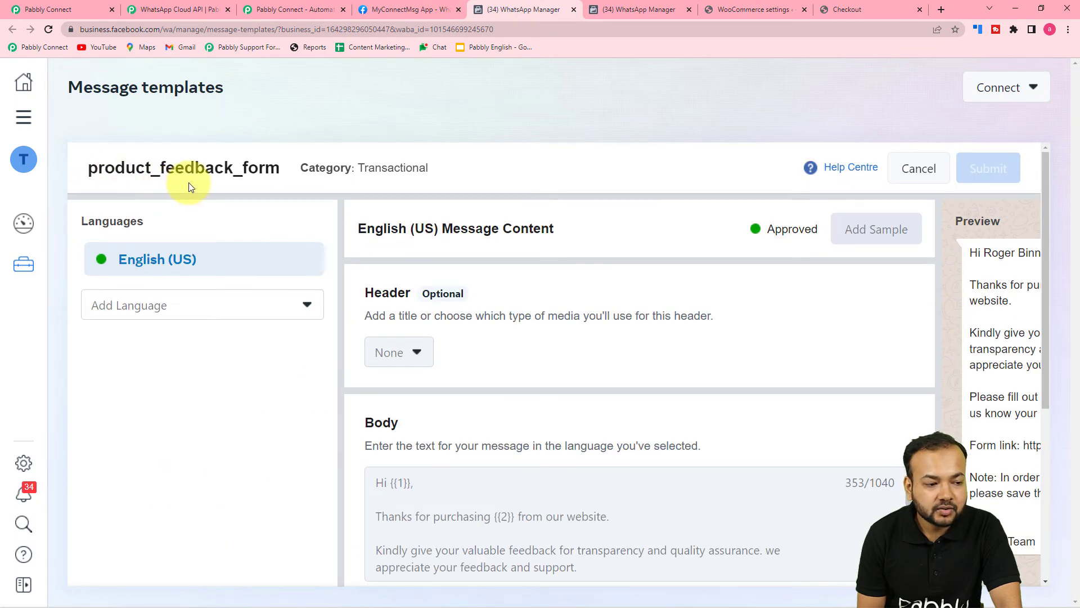
pyautogui.scroll(-4, 651, 446)
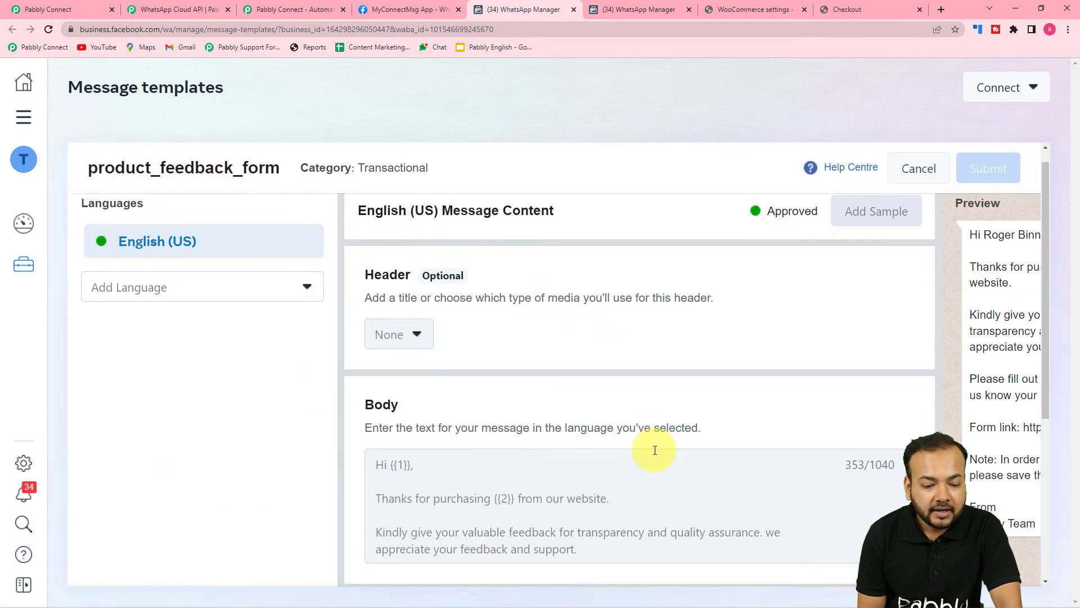
pyautogui.scroll(-1, 585, 562)
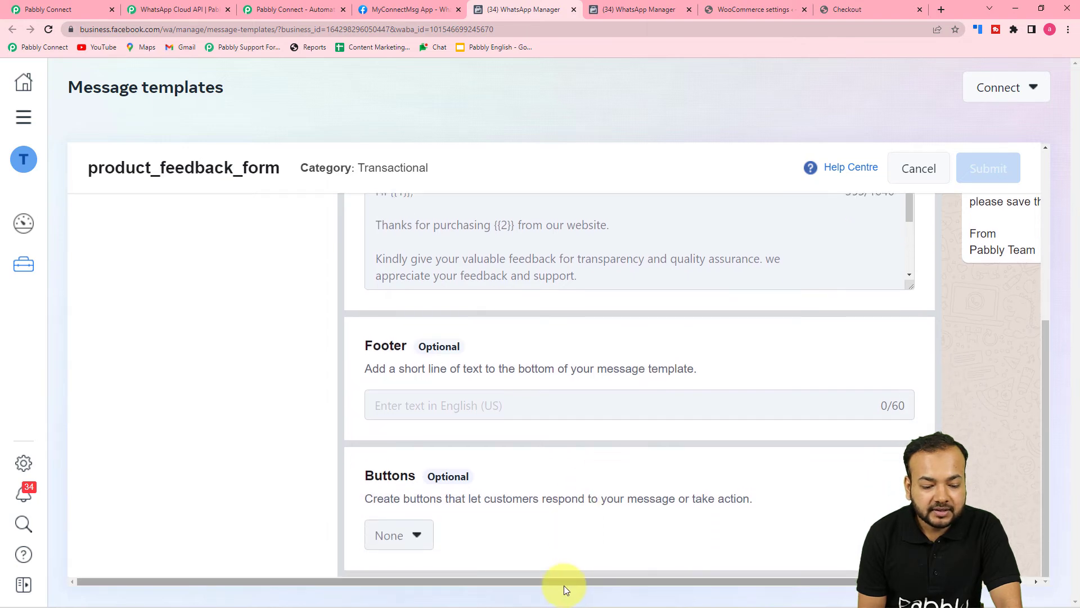
pyautogui.moveTo(564, 585); pyautogui.dragTo(815, 579)
pyautogui.scroll(5, 919, 347)
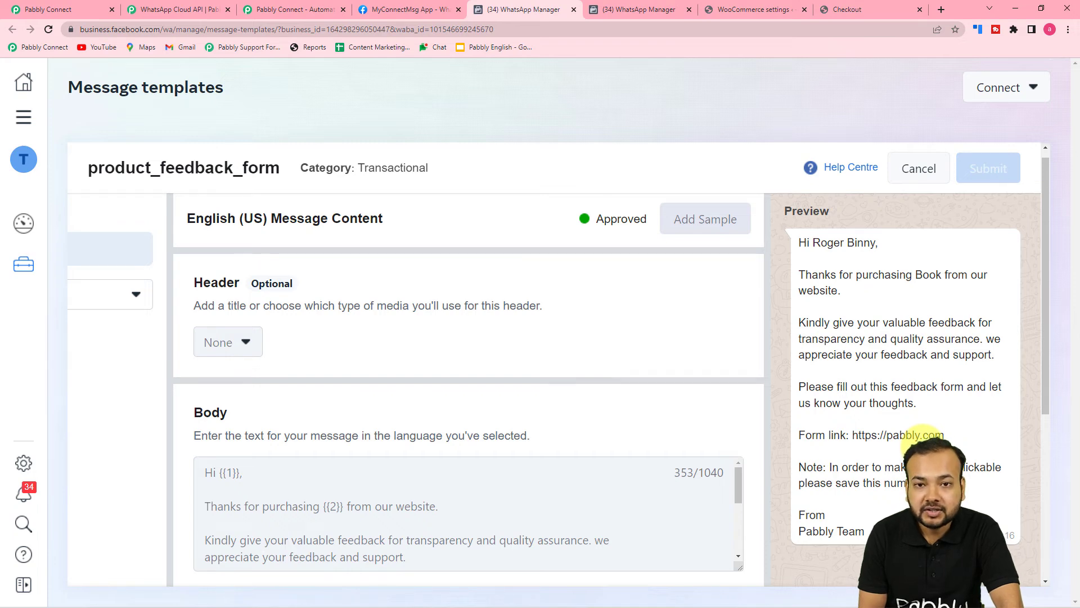
pyautogui.scroll(-1, 920, 439)
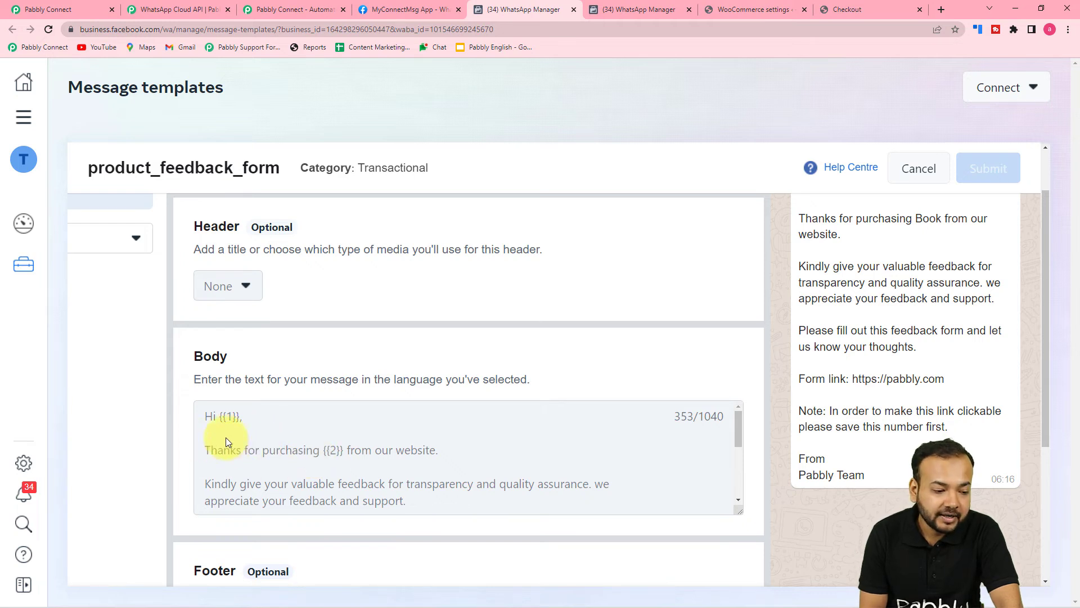
pyautogui.scroll(-1, 225, 423)
pyautogui.scroll(1, 224, 423)
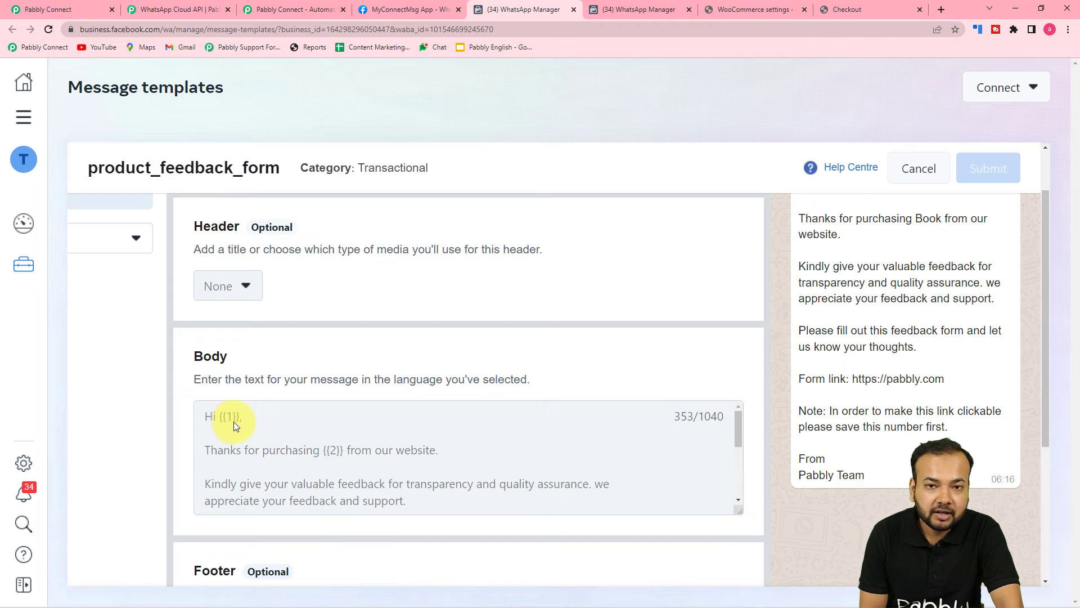
pyautogui.scroll(-1, 234, 421)
pyautogui.scroll(1, 258, 440)
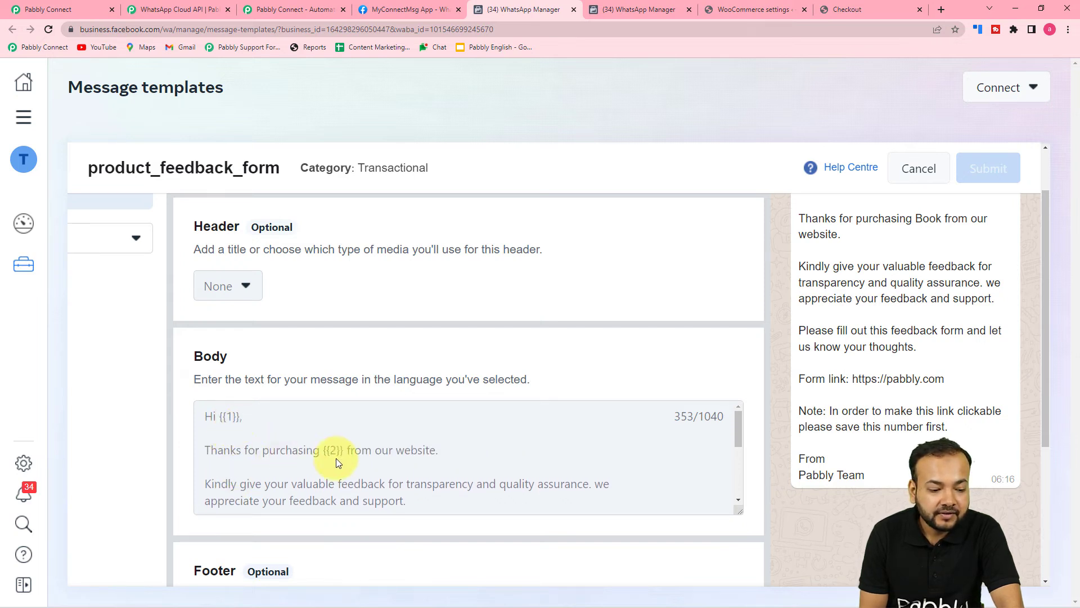
pyautogui.scroll(-2, 336, 457)
pyautogui.scroll(-1, 251, 460)
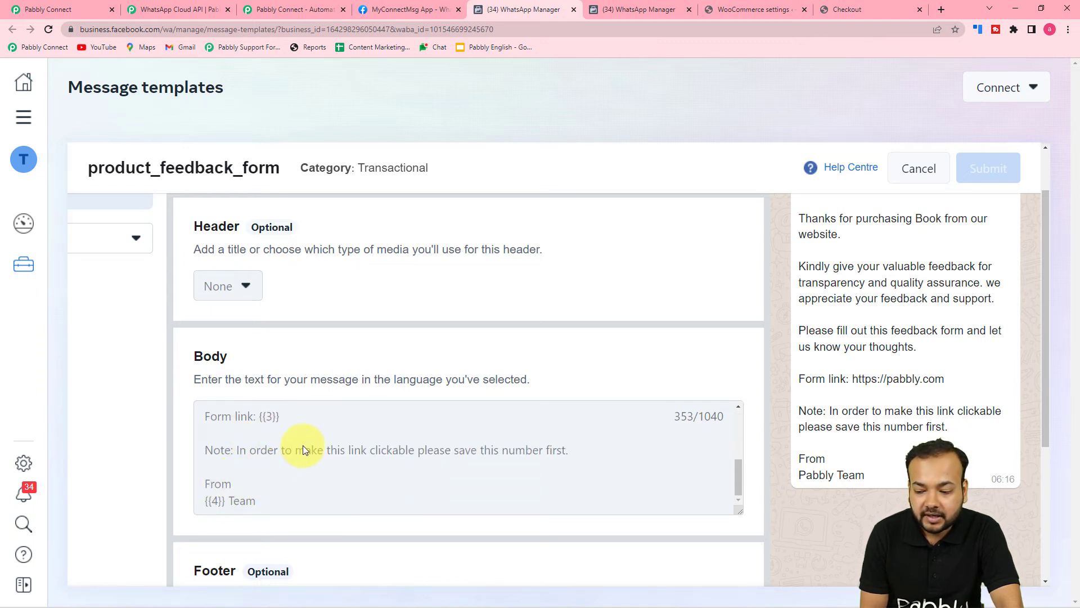
pyautogui.scroll(3, 488, 491)
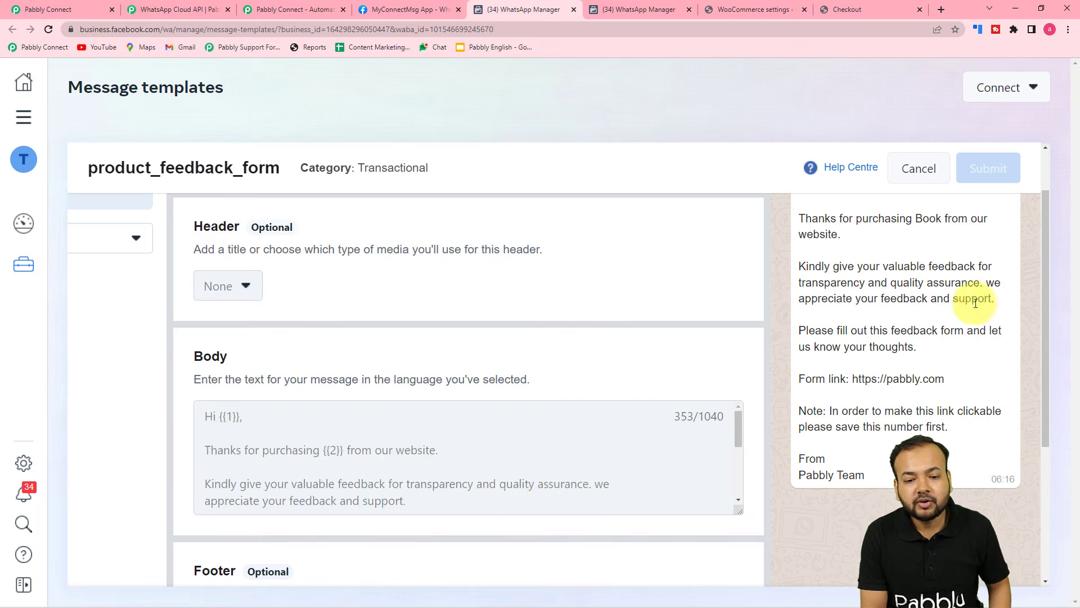
# Start a new Marketing message template named 'english'
pyautogui.click(913, 180)
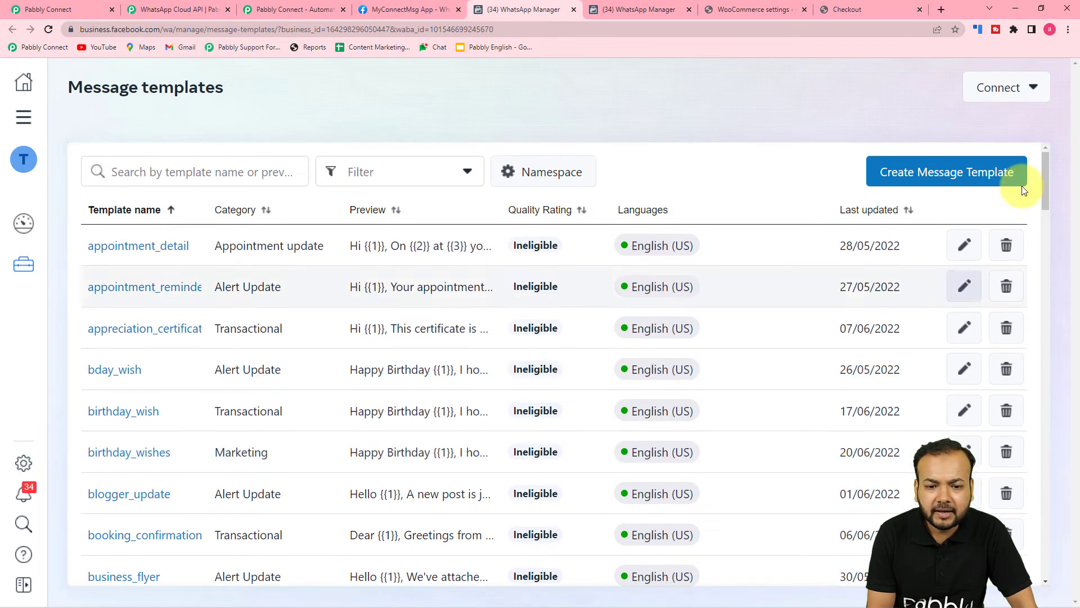
pyautogui.click(943, 178)
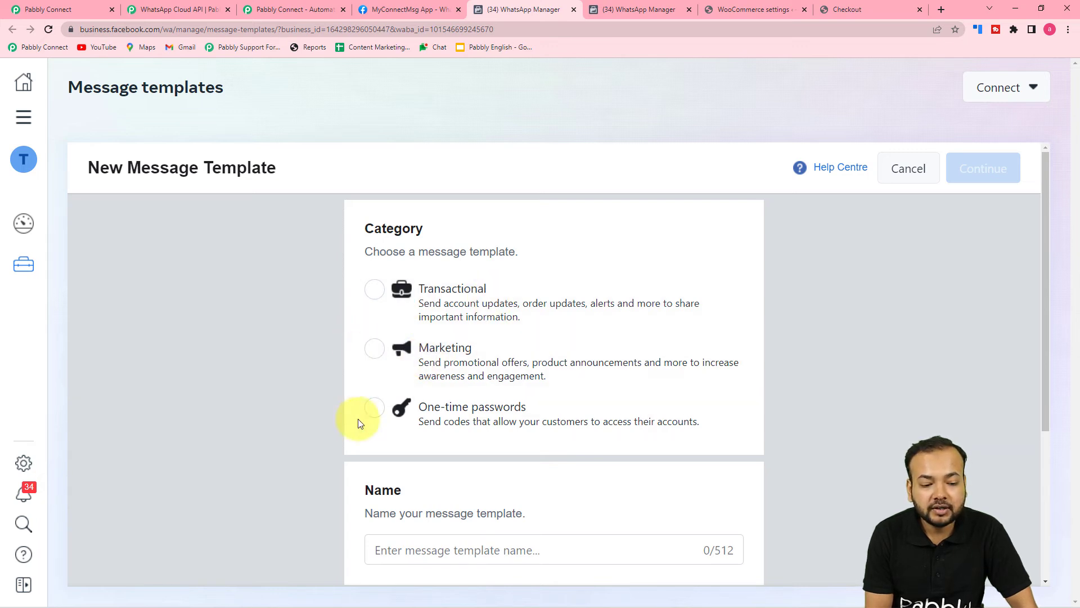
pyautogui.click(374, 351)
pyautogui.scroll(-3, 374, 354)
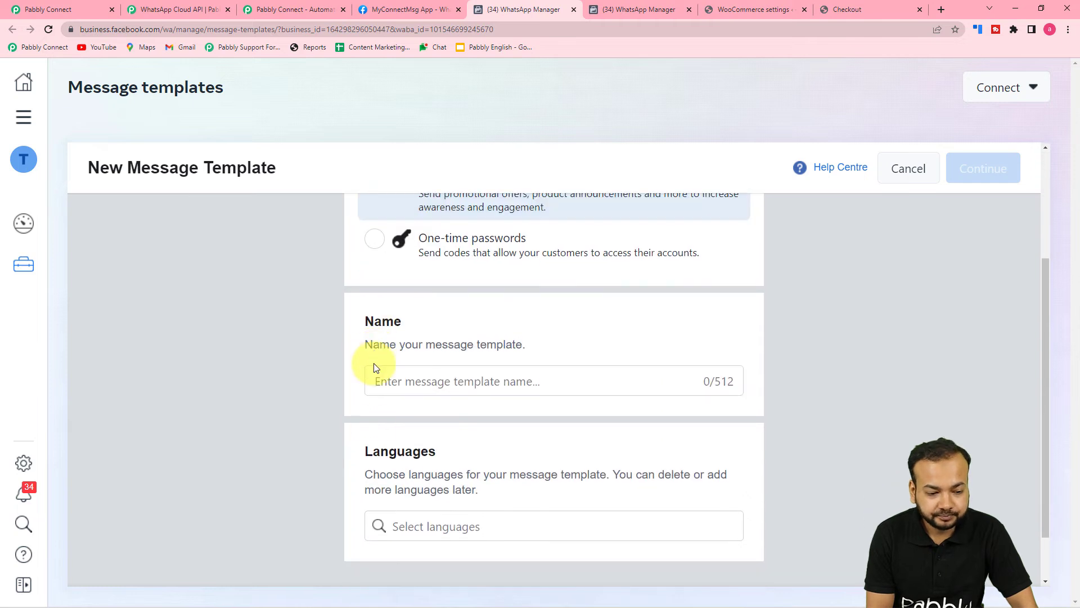
pyautogui.click(431, 381)
pyautogui.write('english')
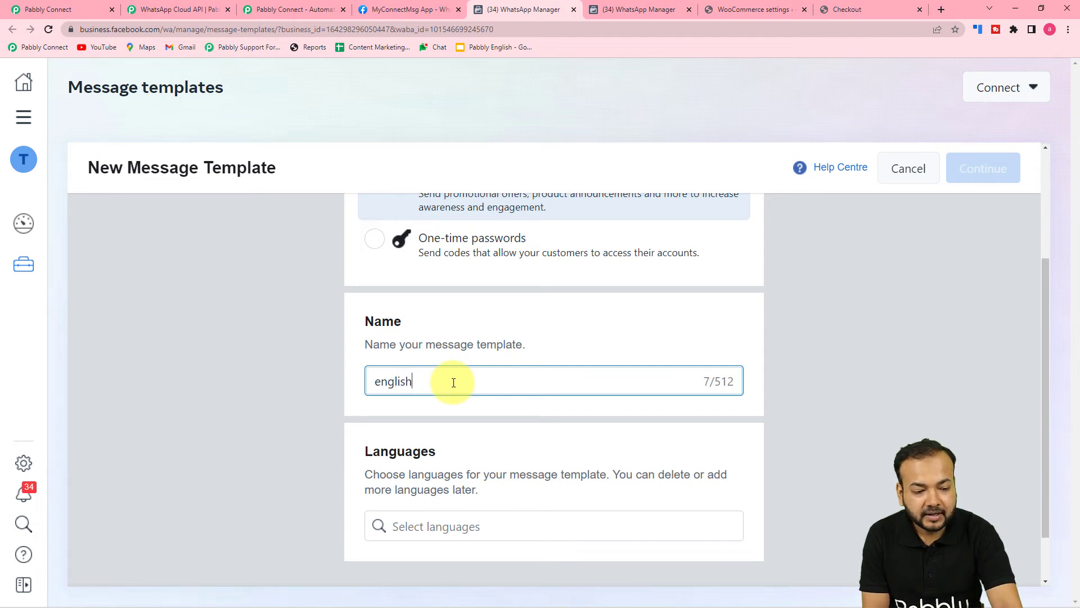
pyautogui.scroll(-1, 453, 382)
# Set the template language to English (US) and continue to the content editor
pyautogui.click(434, 465)
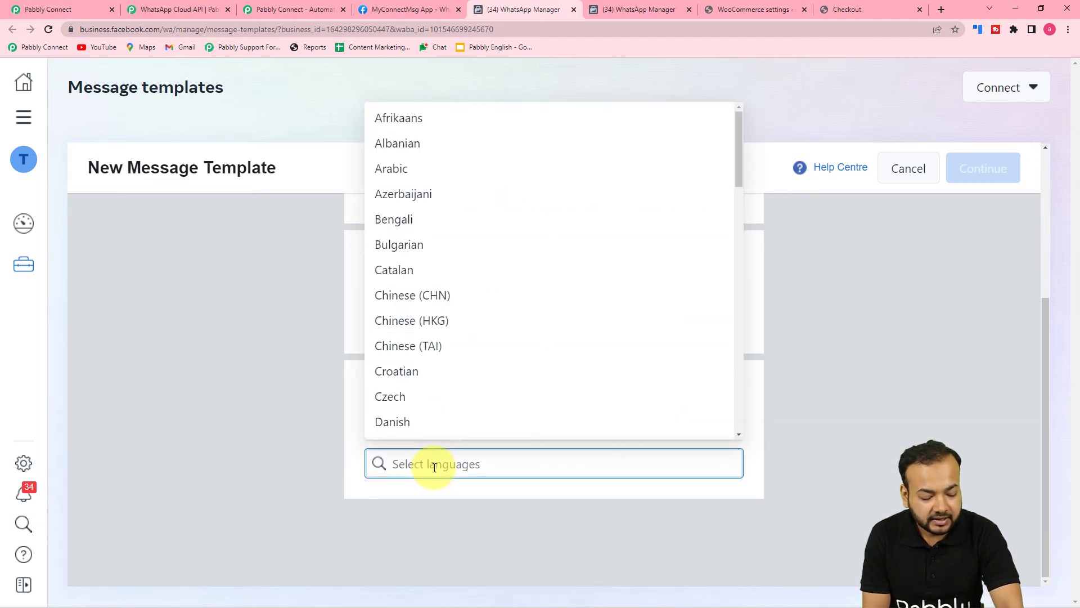
pyautogui.write('eng')
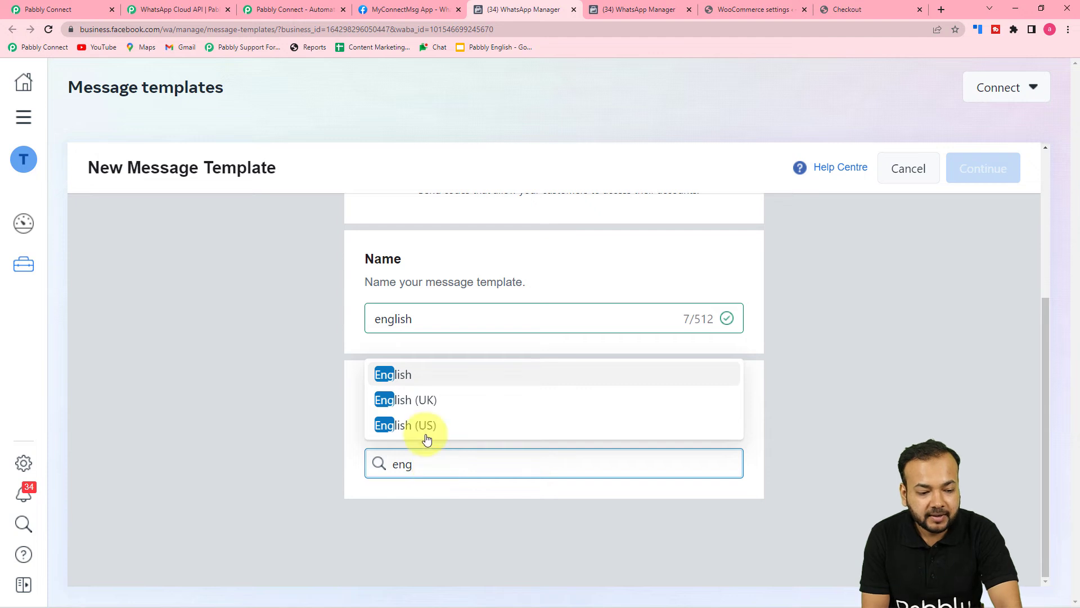
pyautogui.click(426, 435)
pyautogui.click(933, 404)
pyautogui.click(974, 180)
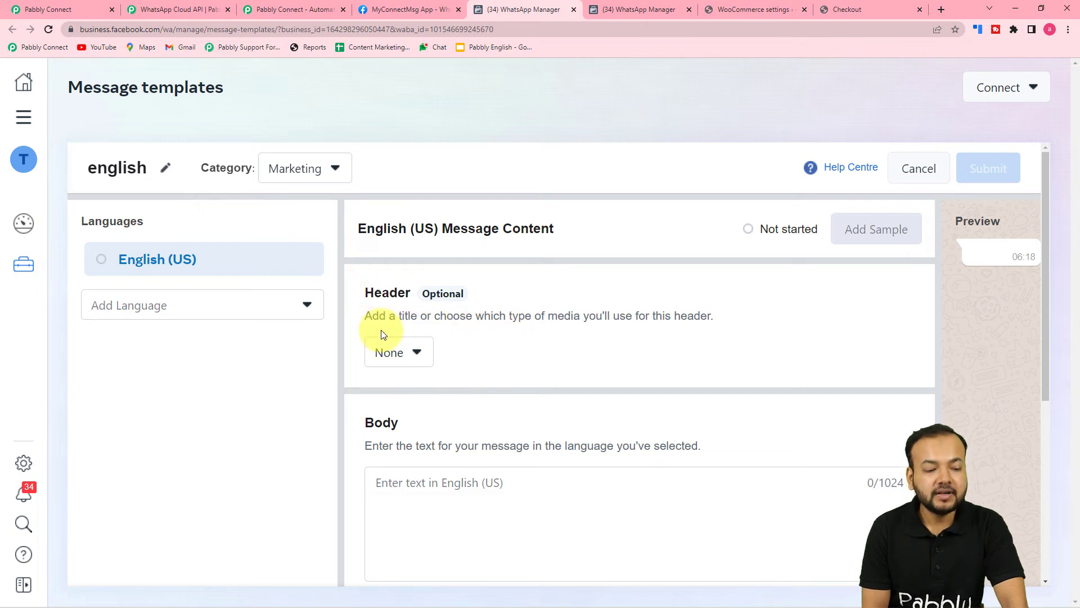
# Try a video media header, closing the sample content form without a file
pyautogui.scroll(-1, 380, 332)
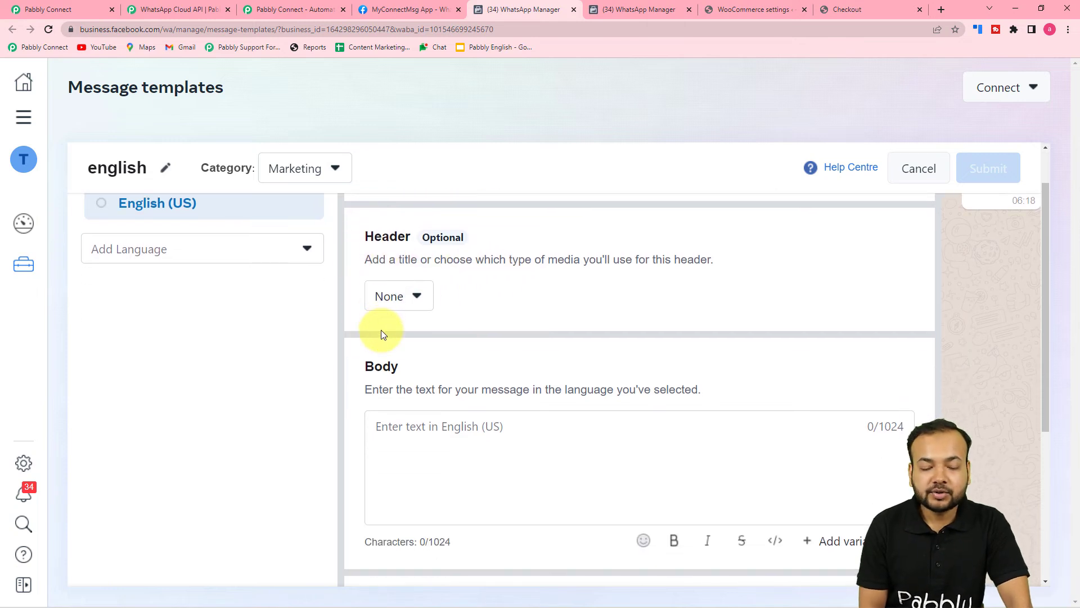
pyautogui.click(398, 298)
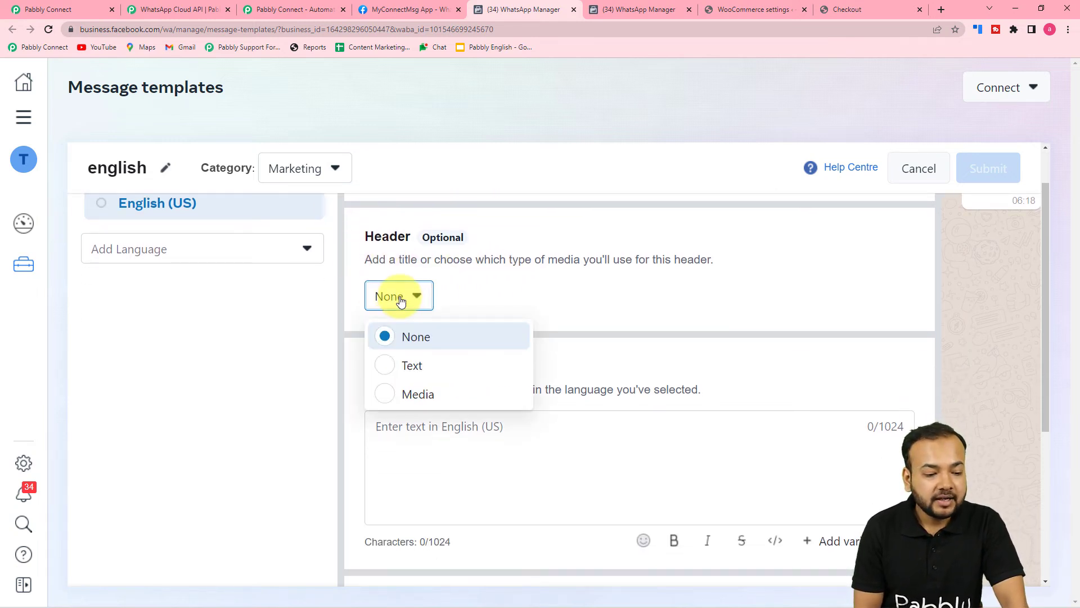
pyautogui.click(387, 403)
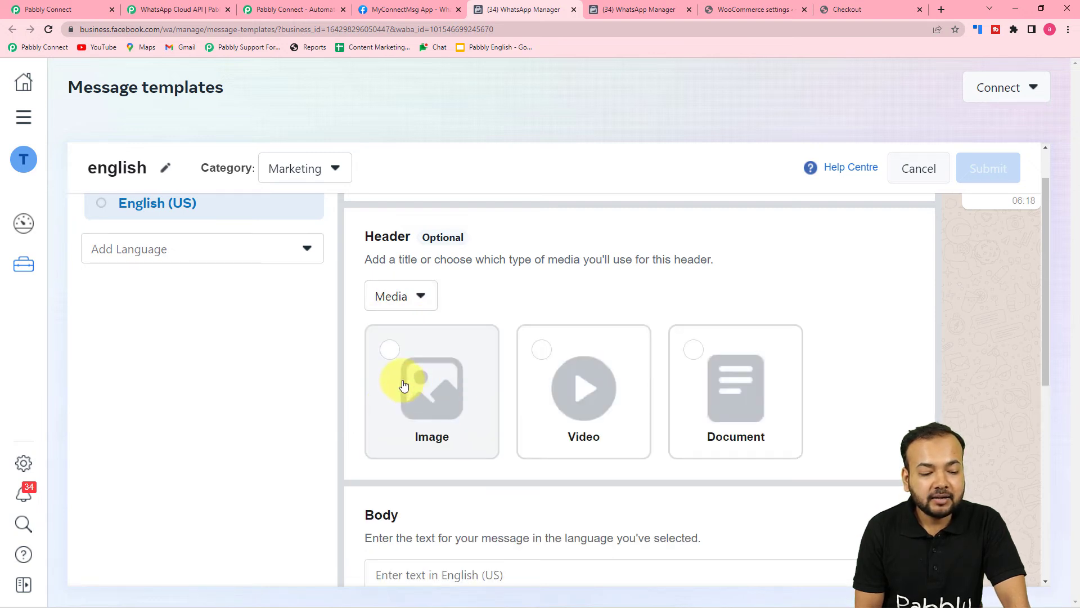
pyautogui.click(403, 385)
pyautogui.click(535, 368)
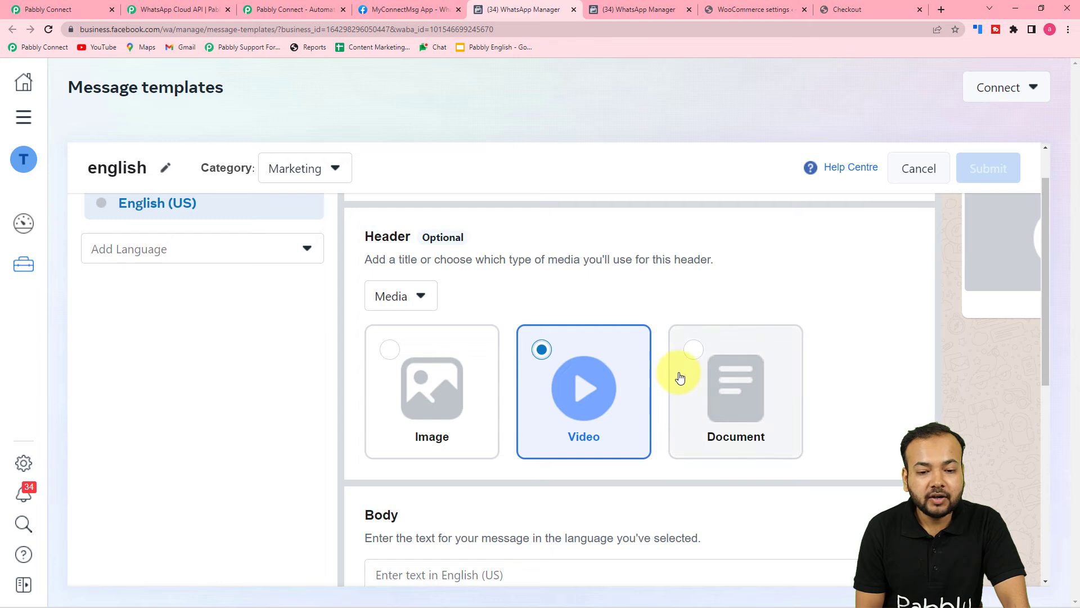
pyautogui.scroll(1, 619, 389)
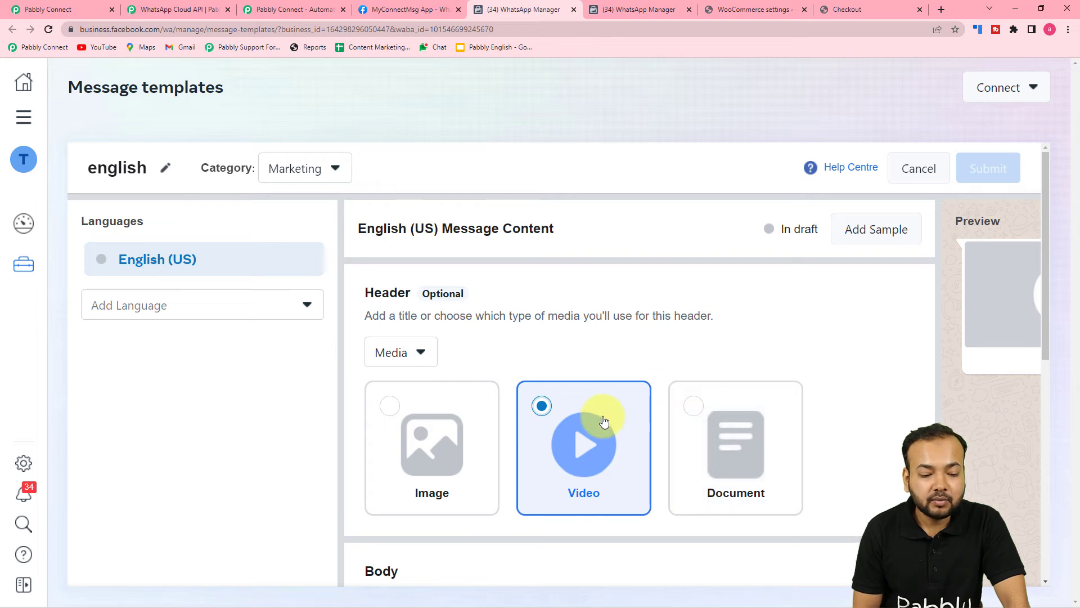
pyautogui.click(877, 237)
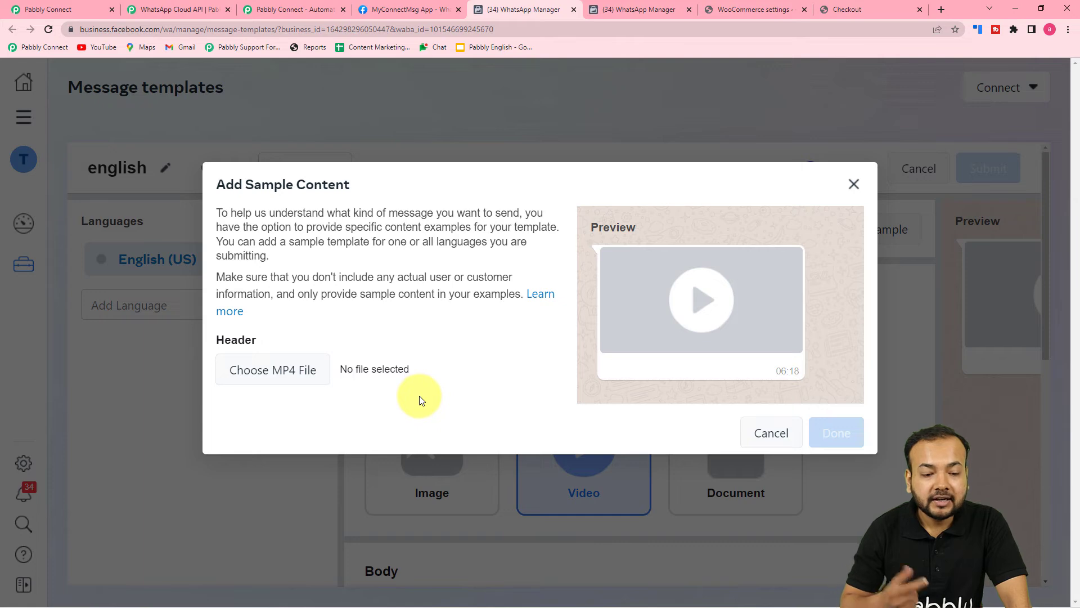
pyautogui.click(771, 433)
# Write a body starting with 'hello' followed by a {{1}} variable
pyautogui.scroll(-5, 608, 365)
pyautogui.click(433, 294)
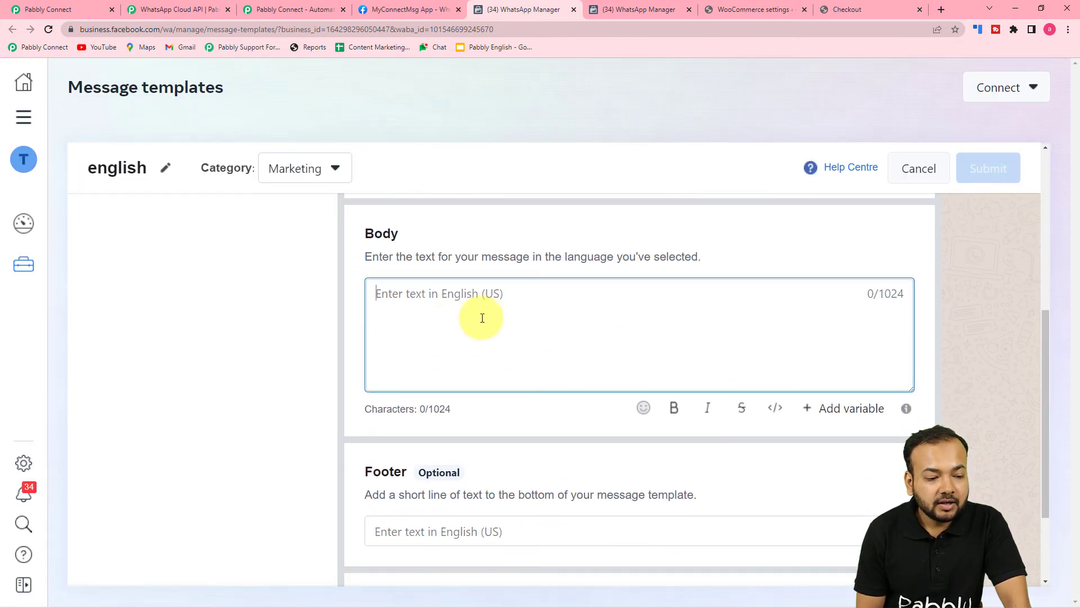
pyautogui.write('hello')
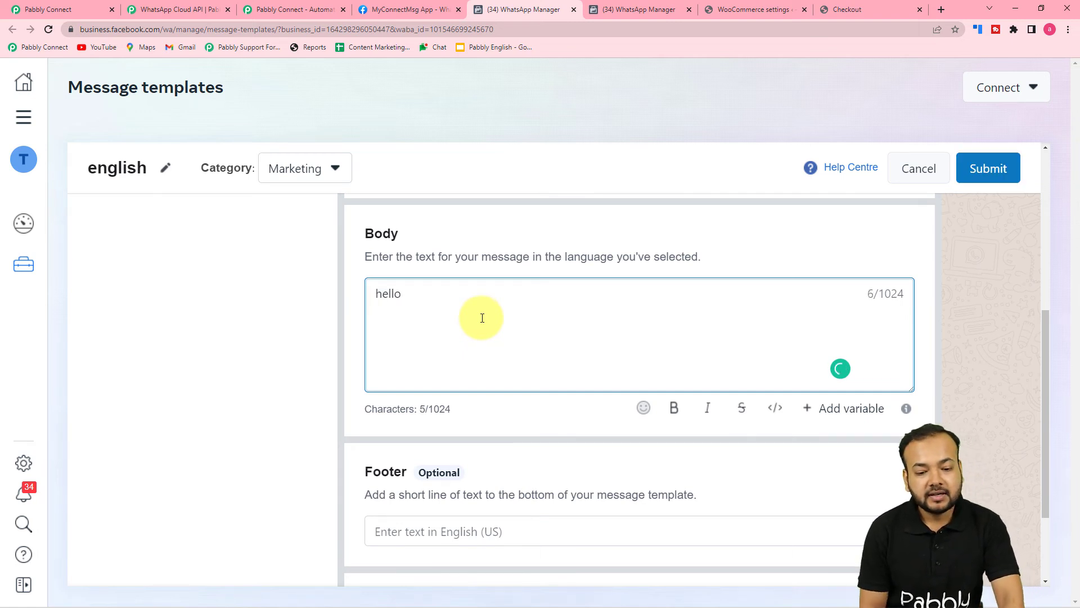
pyautogui.click(833, 407)
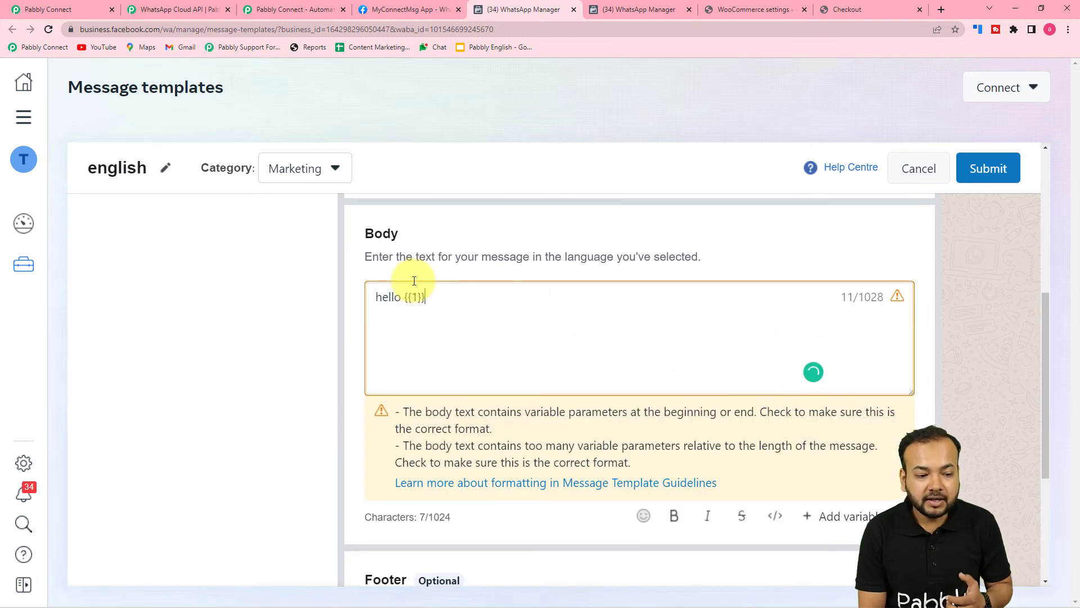
pyautogui.scroll(-2, 268, 313)
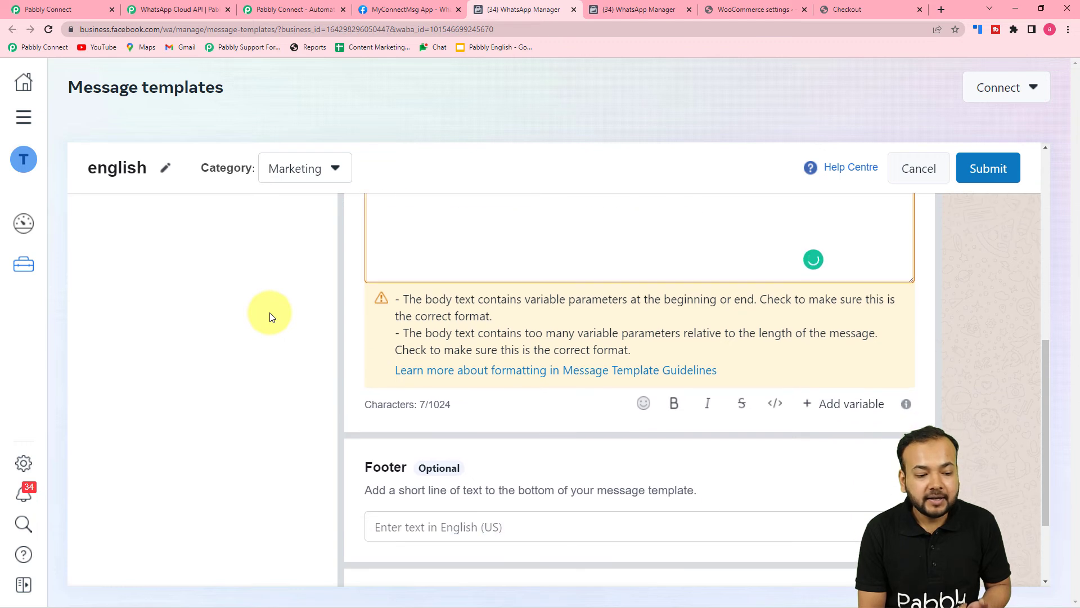
pyautogui.scroll(-2, 269, 312)
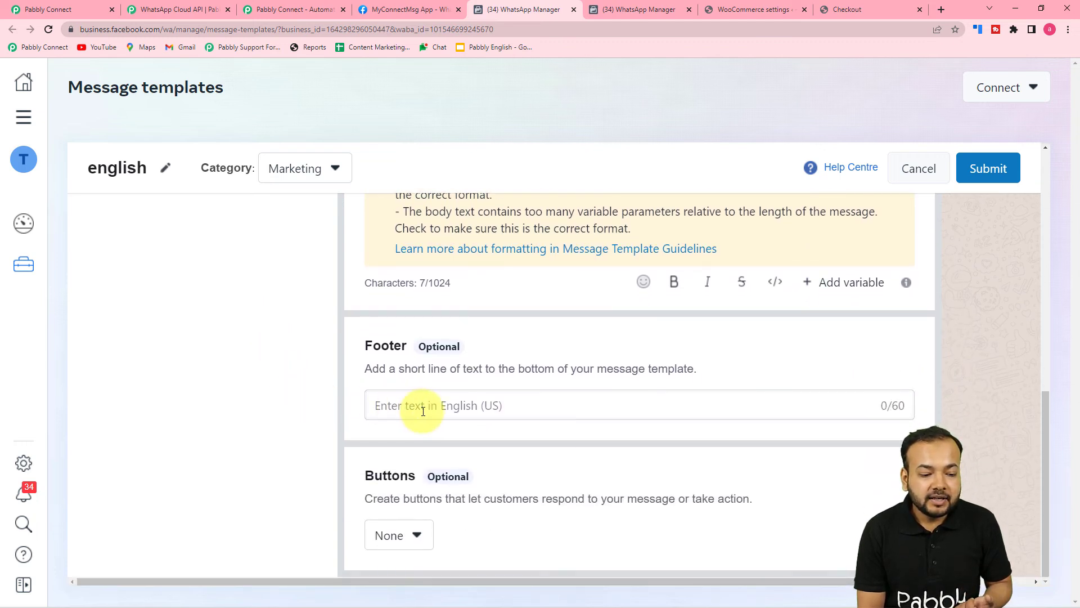
# Leave Buttons as None, then cancel and discard the 'english' draft
pyautogui.click(423, 411)
pyautogui.click(417, 534)
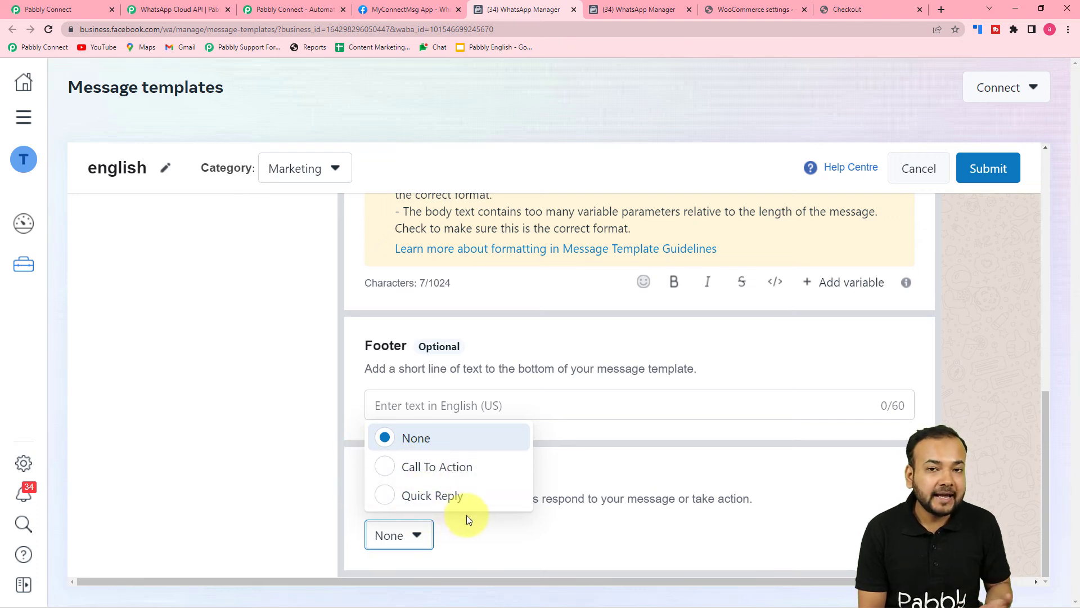
pyautogui.click(753, 493)
pyautogui.scroll(10, 992, 505)
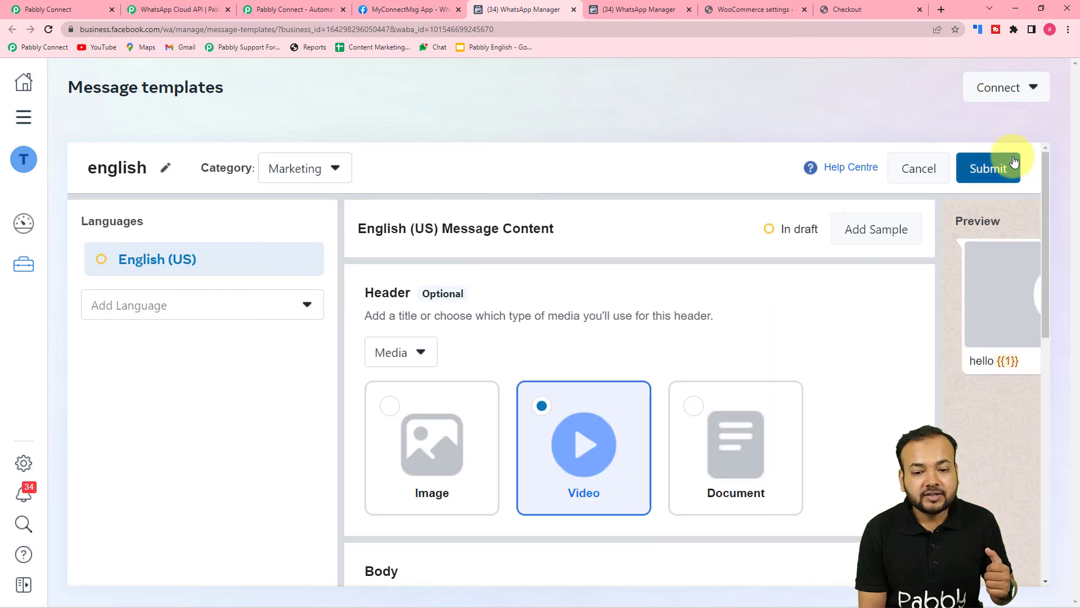
pyautogui.click(907, 173)
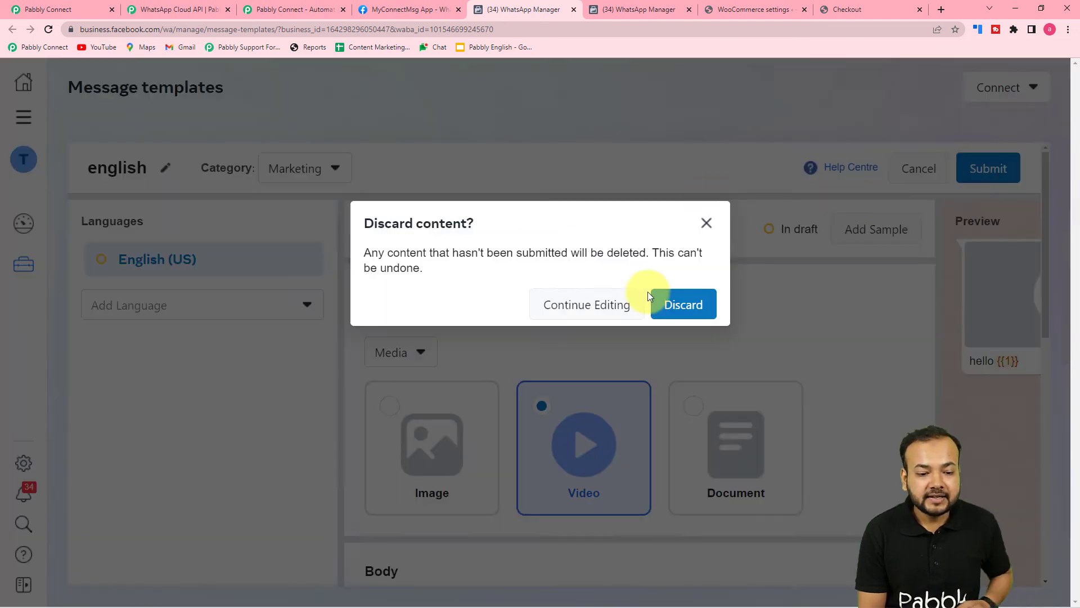
pyautogui.click(677, 305)
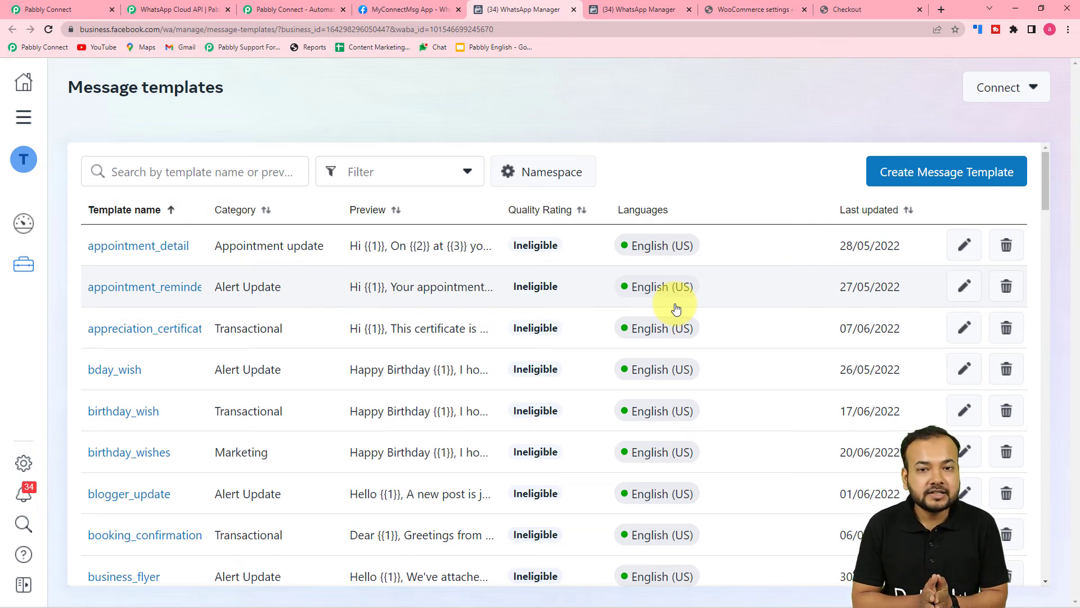
pyautogui.click(69, 6)
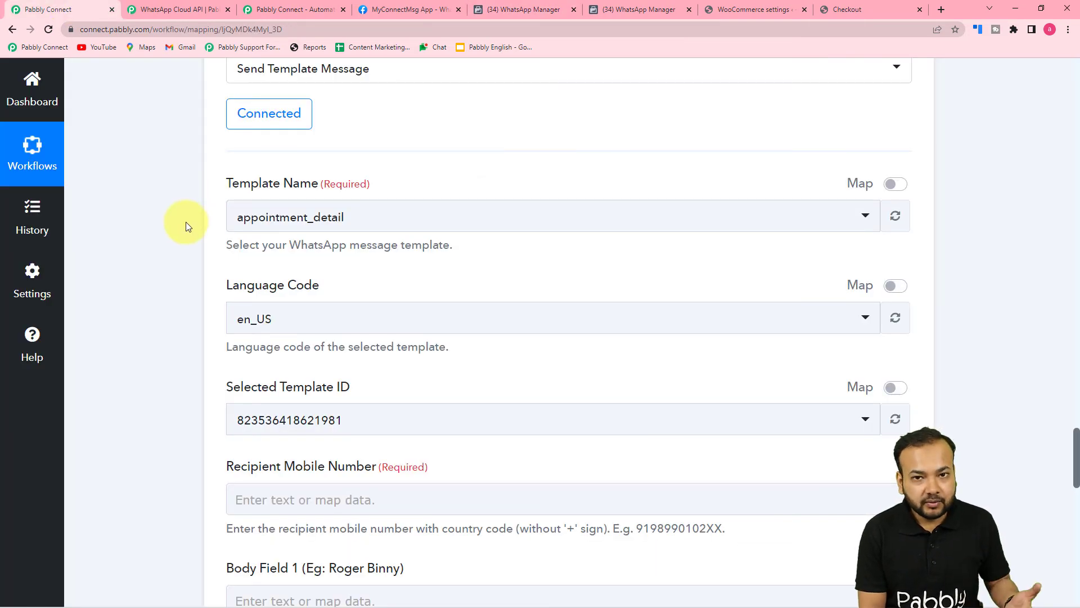
# Search 'pro' and select product_feedback_form as the Template Name, then review its recipient and body fields
pyautogui.click(312, 222)
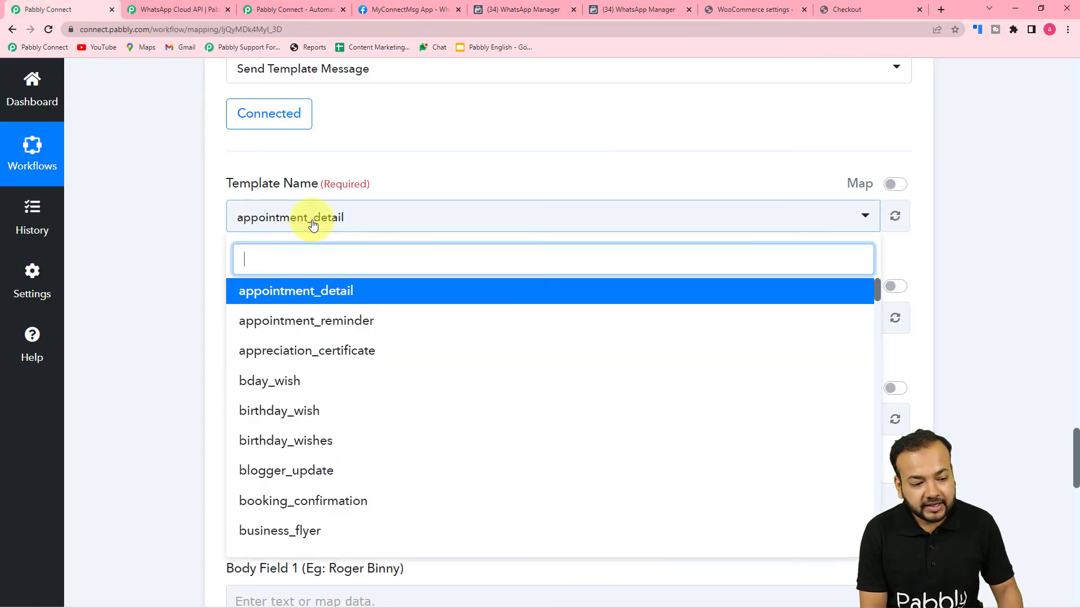
pyautogui.write('pro')
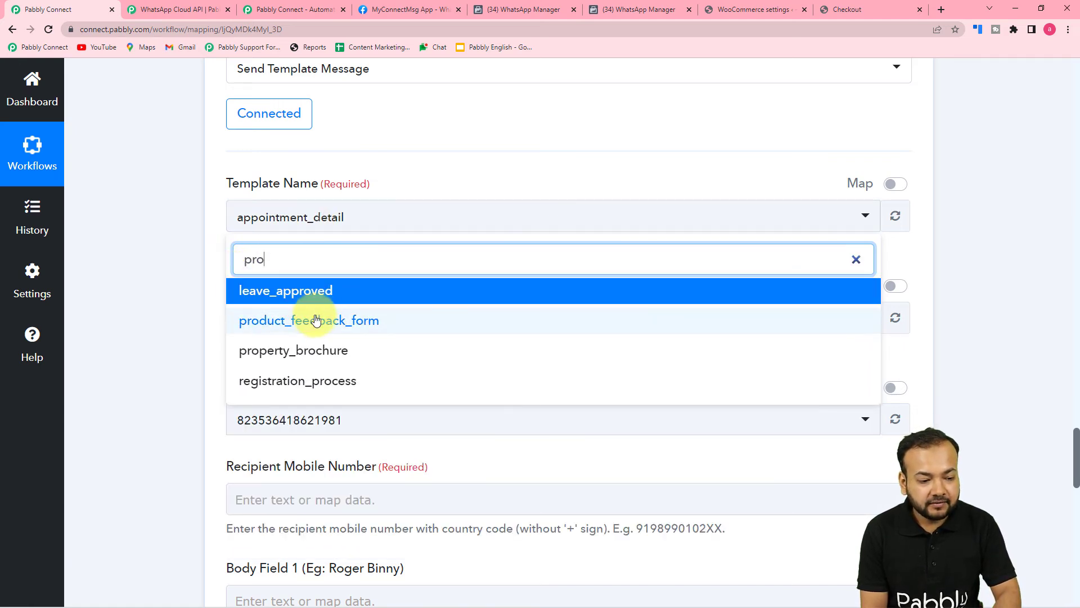
pyautogui.click(315, 320)
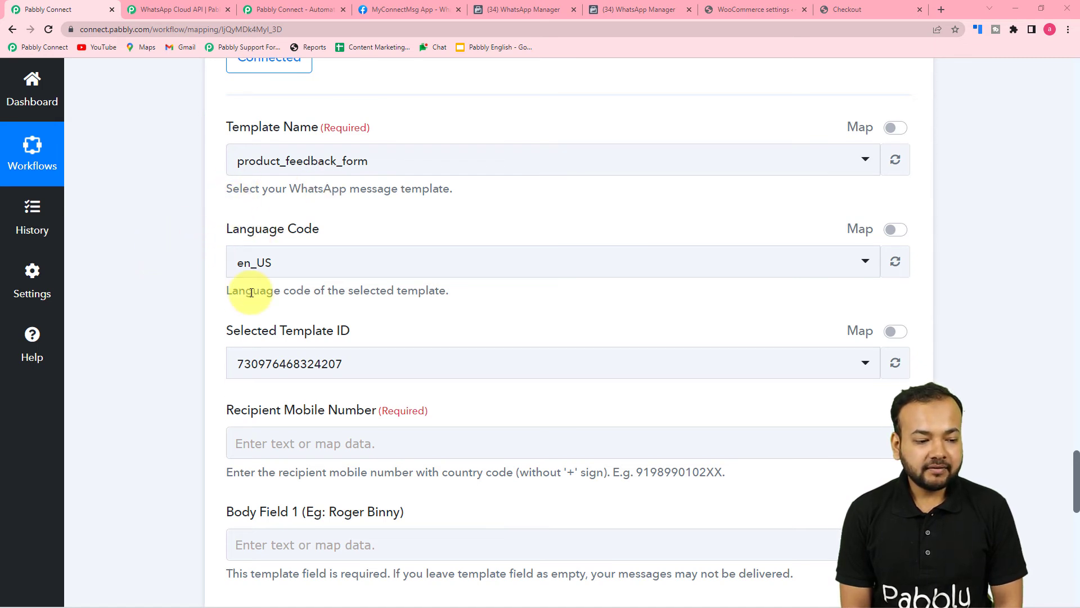
pyautogui.scroll(-2, 215, 362)
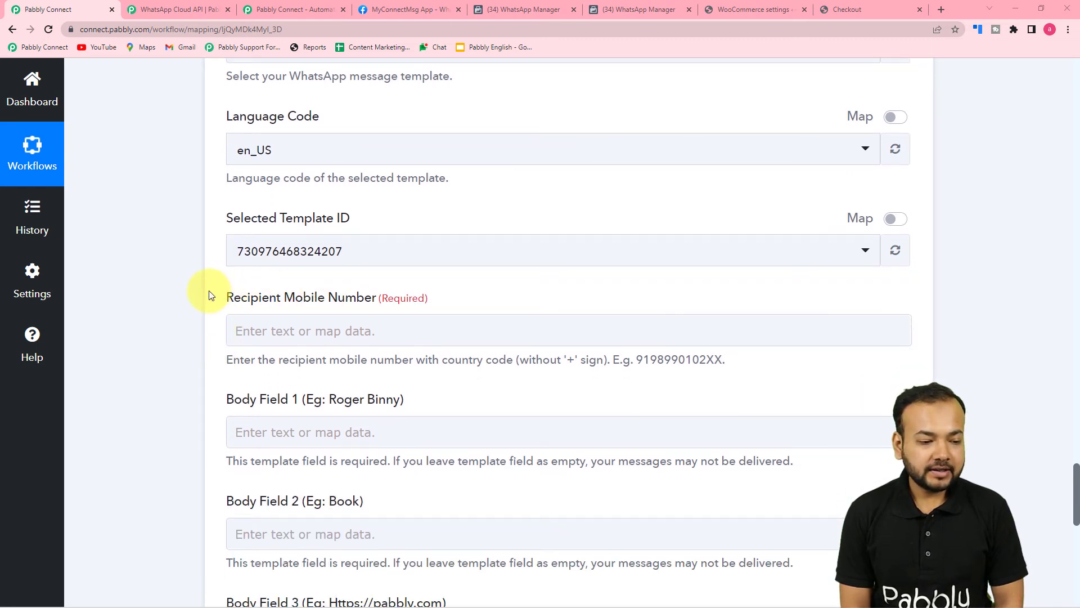
pyautogui.scroll(-1, 207, 292)
pyautogui.scroll(-1, 209, 293)
pyautogui.click(249, 159)
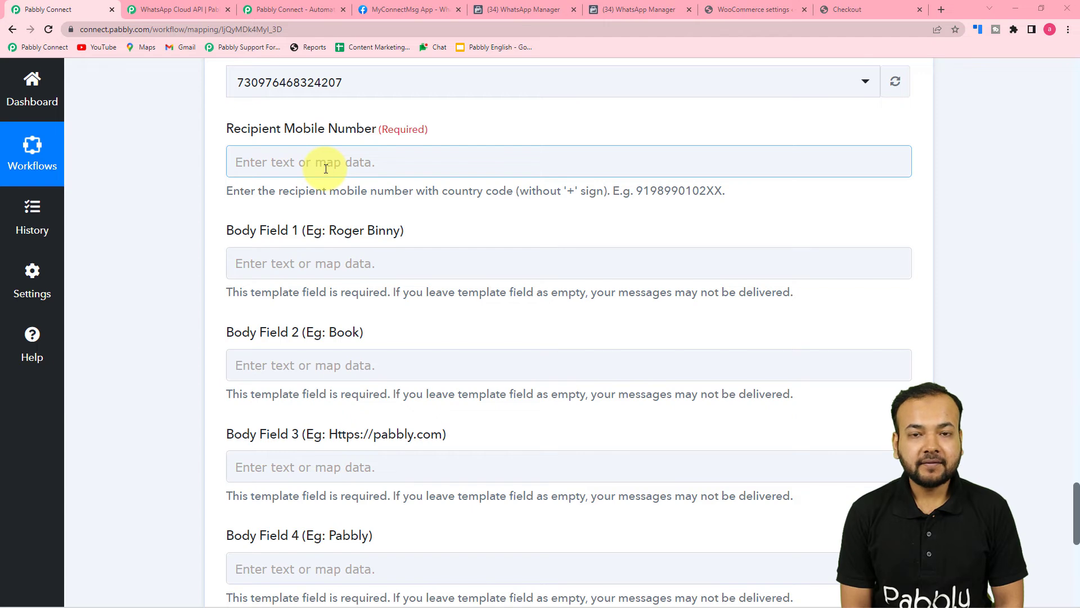
pyautogui.scroll(7, 335, 240)
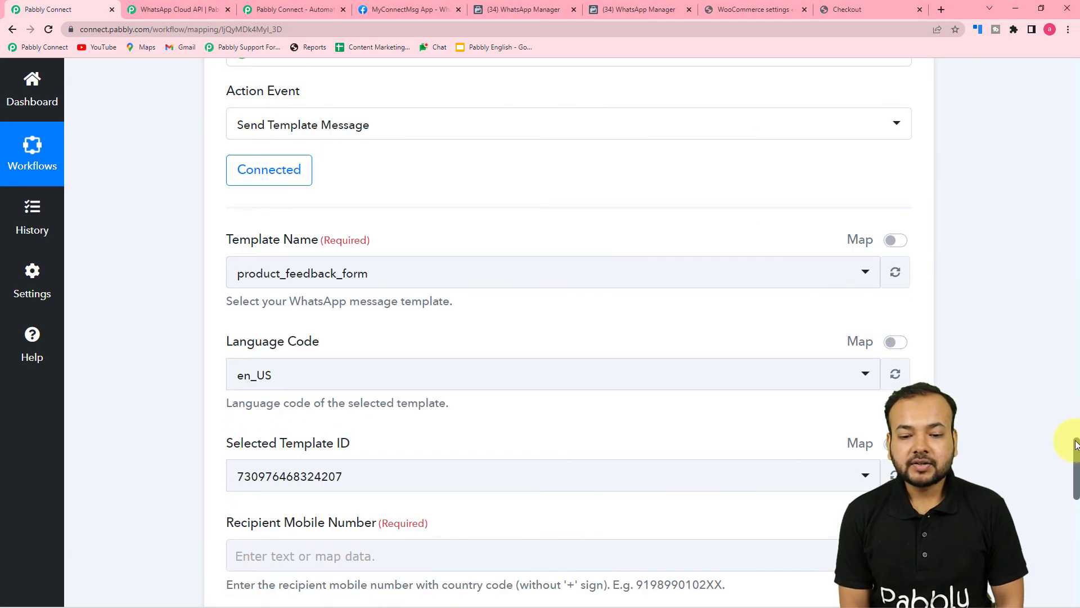
pyautogui.scroll(-15, 1058, 321)
# Map WooCommerce: New Order Created's Billing Phone into the WhatsApp Recipient Mobile Number field
pyautogui.scroll(10, 1052, 236)
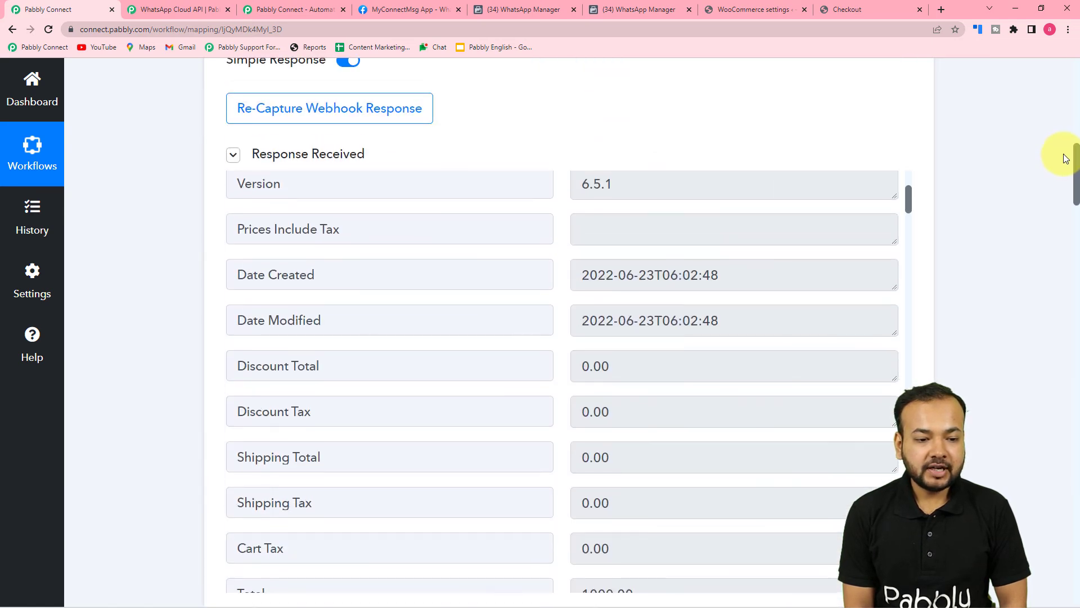
pyautogui.scroll(-5, 737, 320)
pyautogui.scroll(-10, 737, 318)
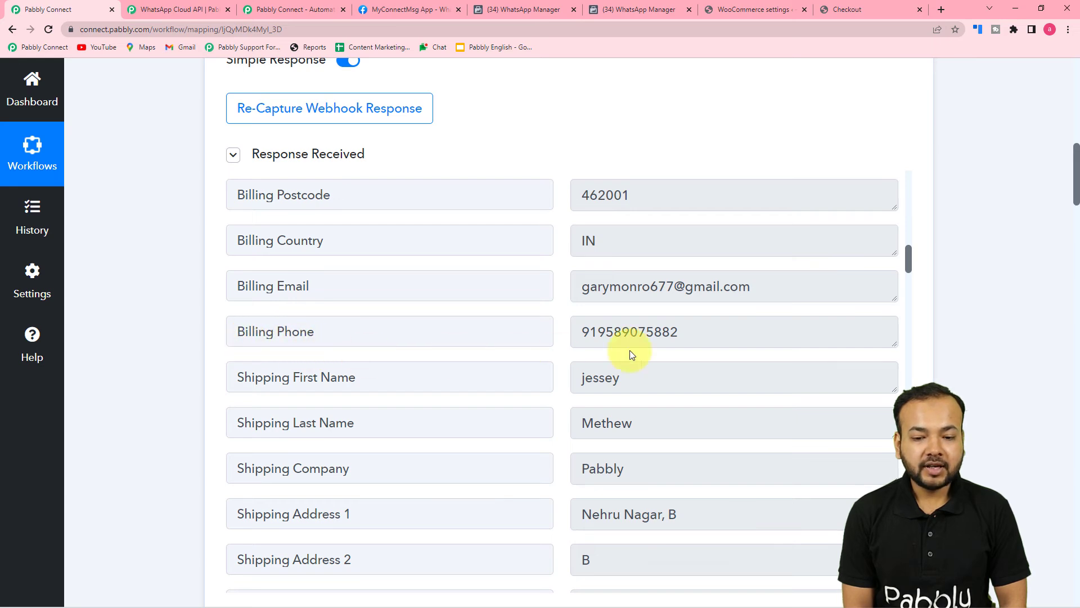
pyautogui.moveTo(1077, 172); pyautogui.dragTo(1036, 518)
pyautogui.click(472, 194)
pyautogui.click(325, 188)
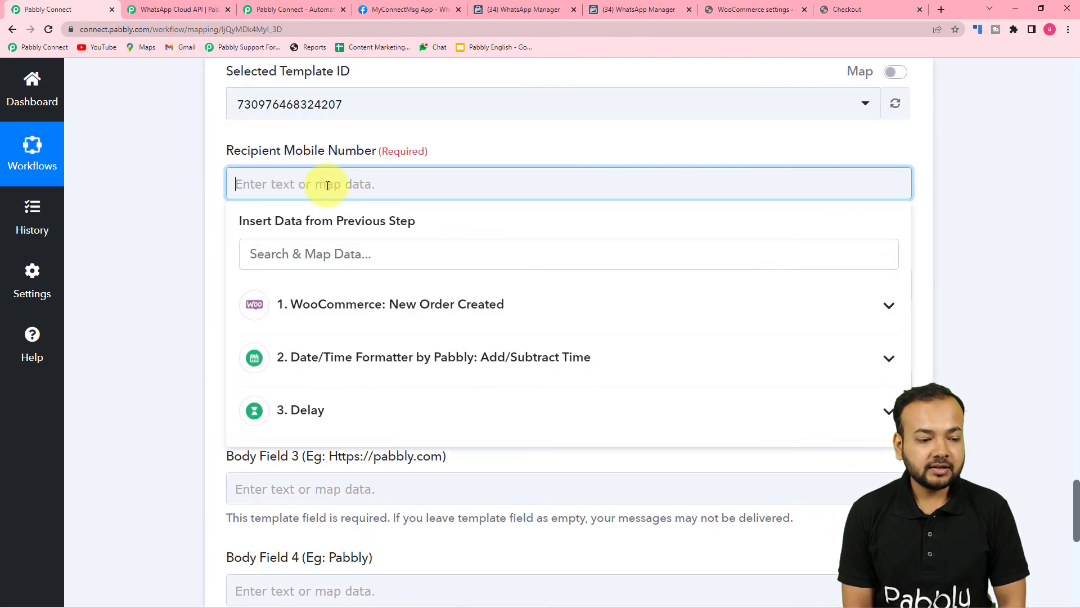
pyautogui.click(334, 319)
pyautogui.scroll(-9, 360, 466)
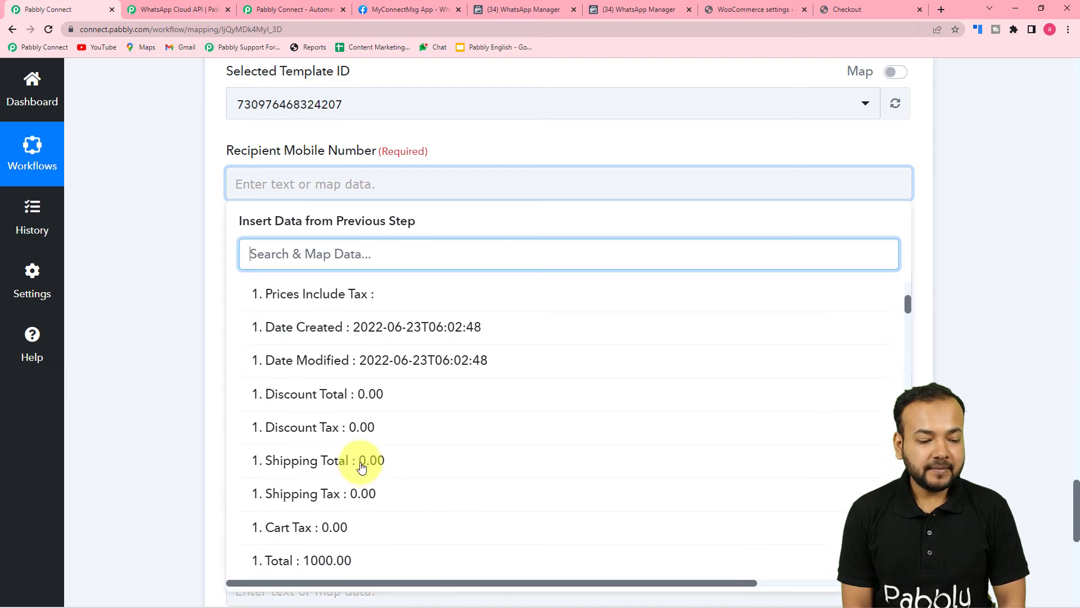
pyautogui.scroll(-5, 361, 467)
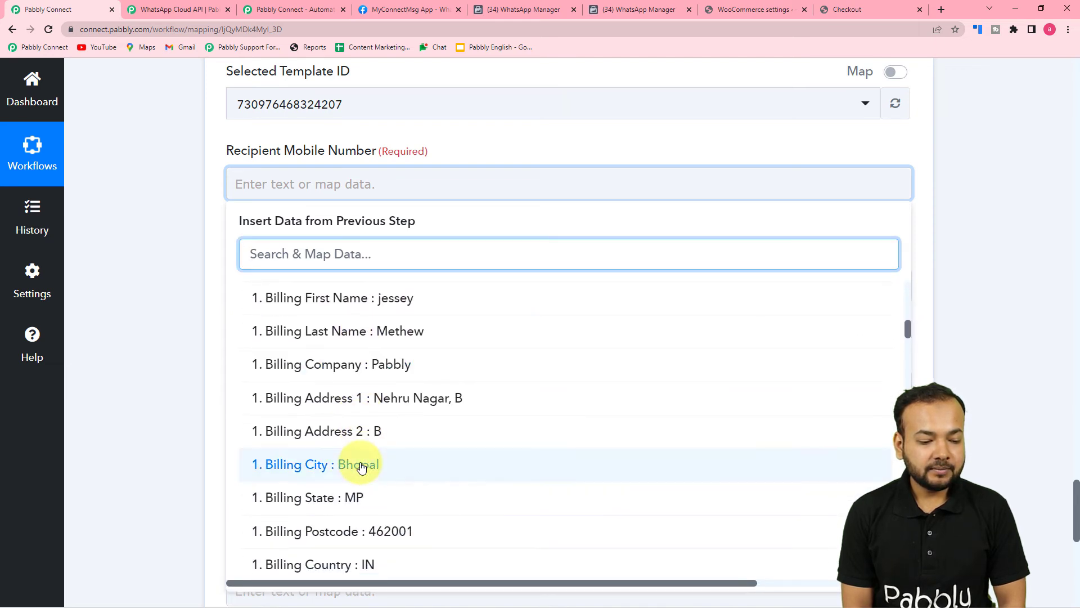
pyautogui.click(361, 468)
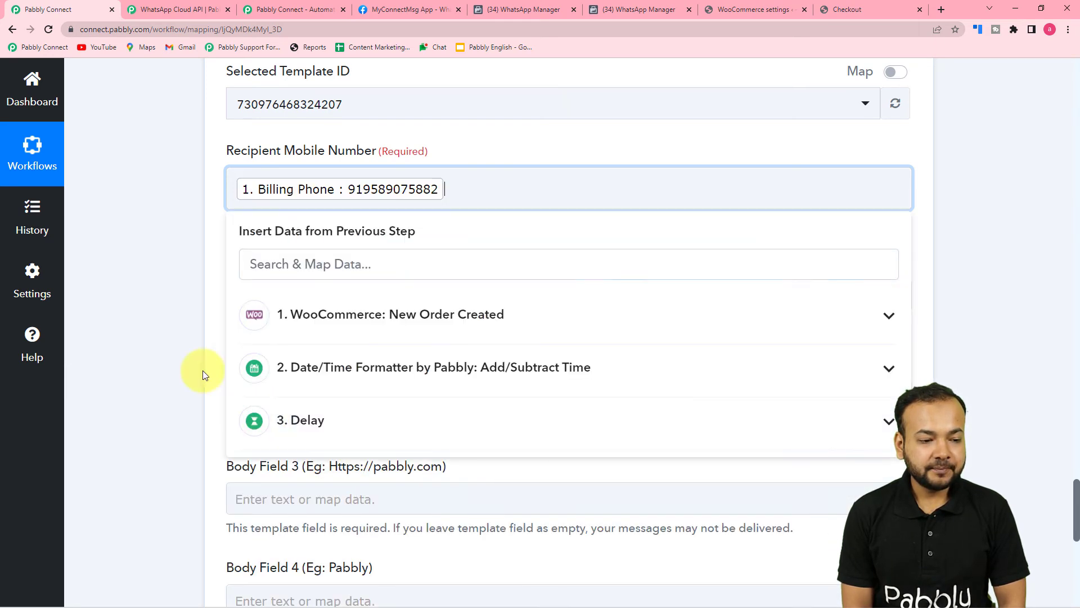
pyautogui.click(181, 356)
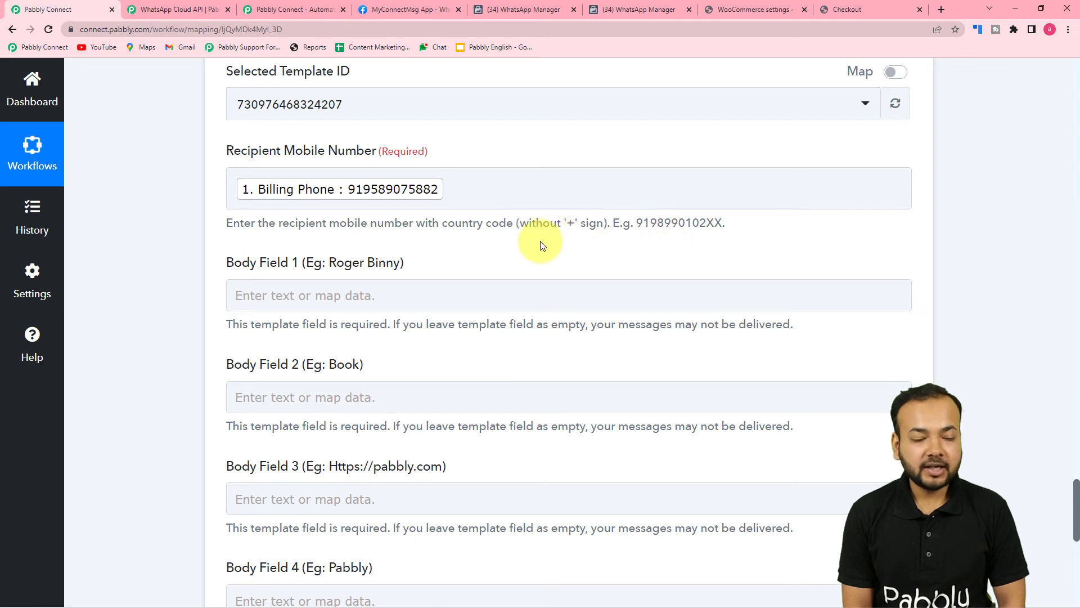
pyautogui.scroll(-2, 542, 241)
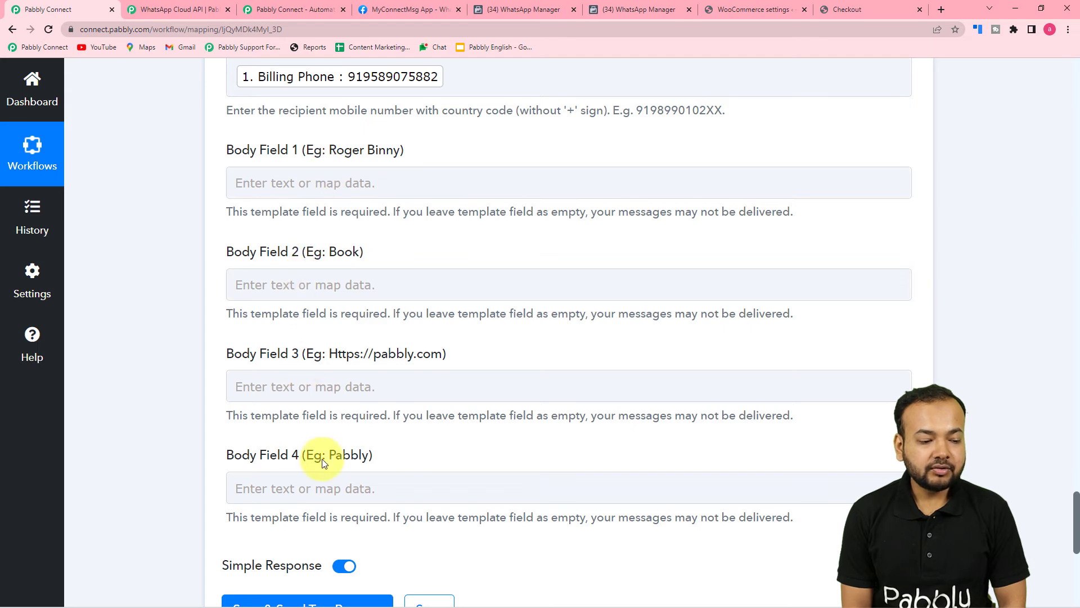
pyautogui.click(636, 5)
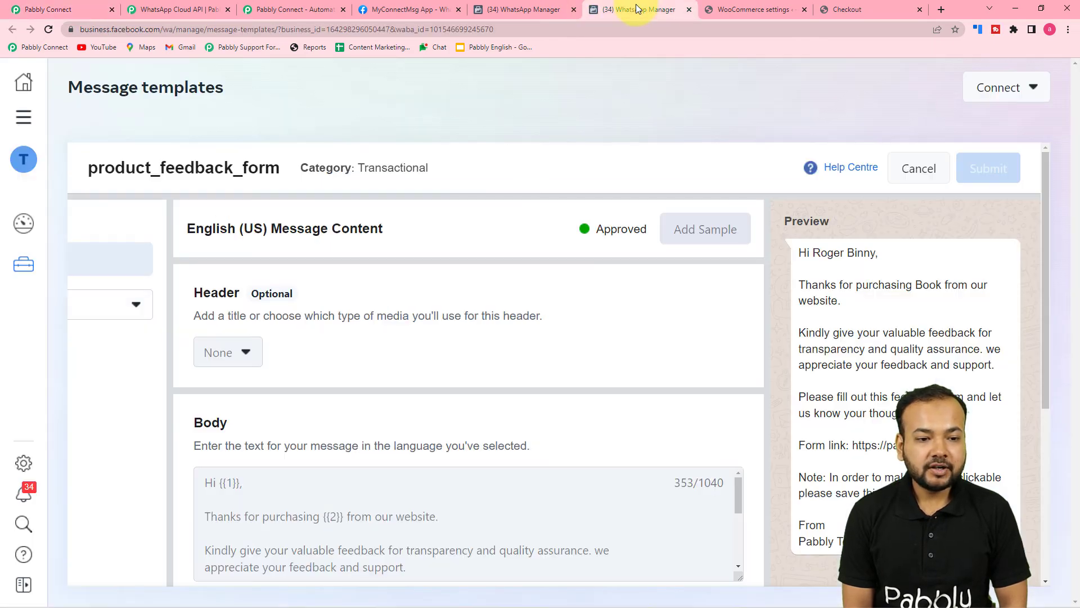
pyautogui.scroll(-3, 562, 262)
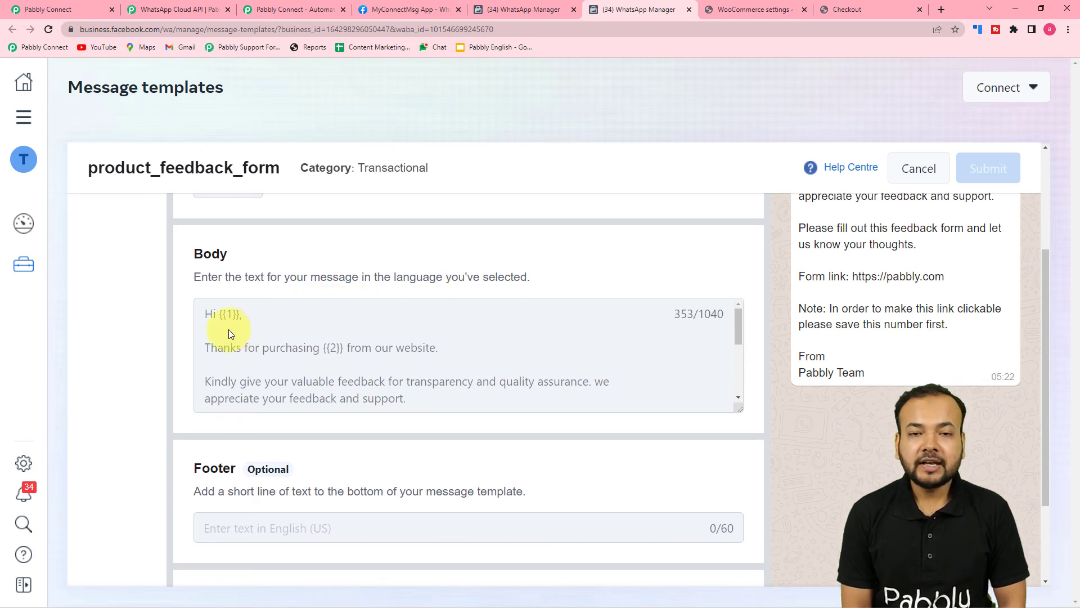
pyautogui.scroll(-5, 345, 354)
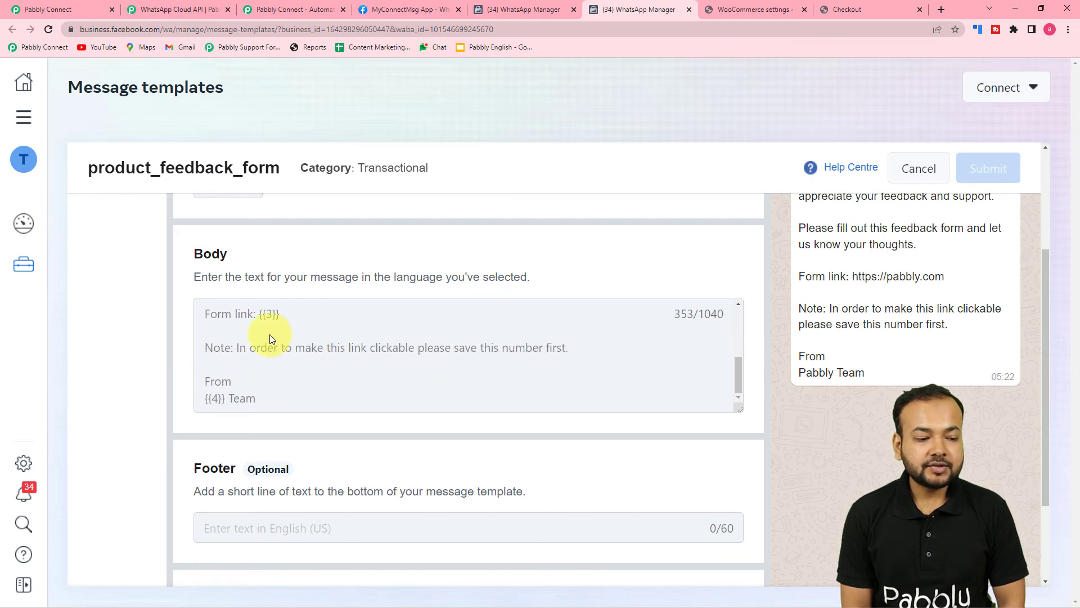
pyautogui.scroll(-1, 301, 333)
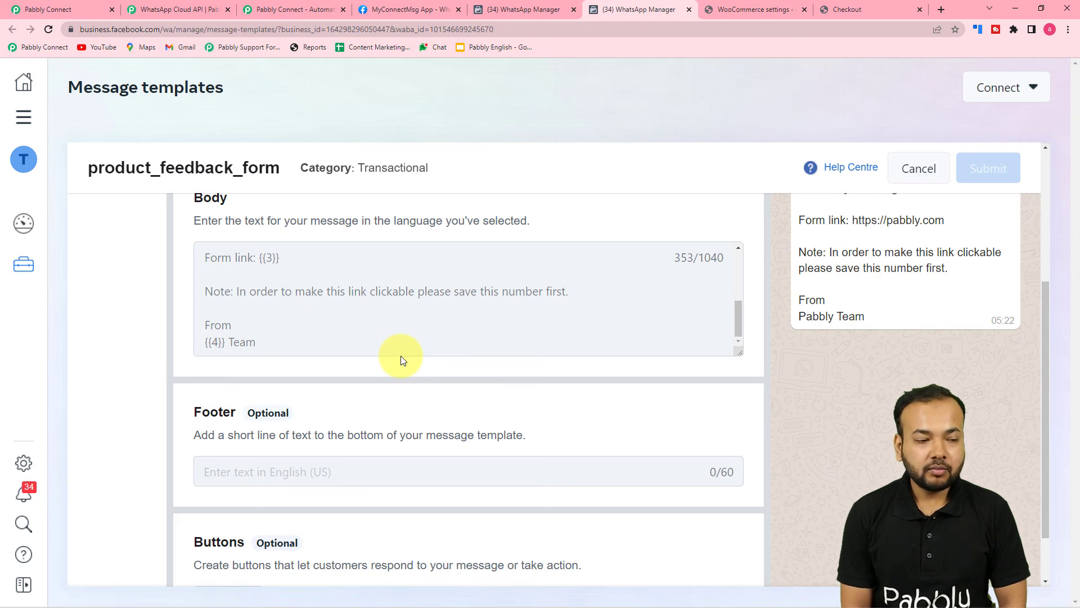
pyautogui.click(66, 5)
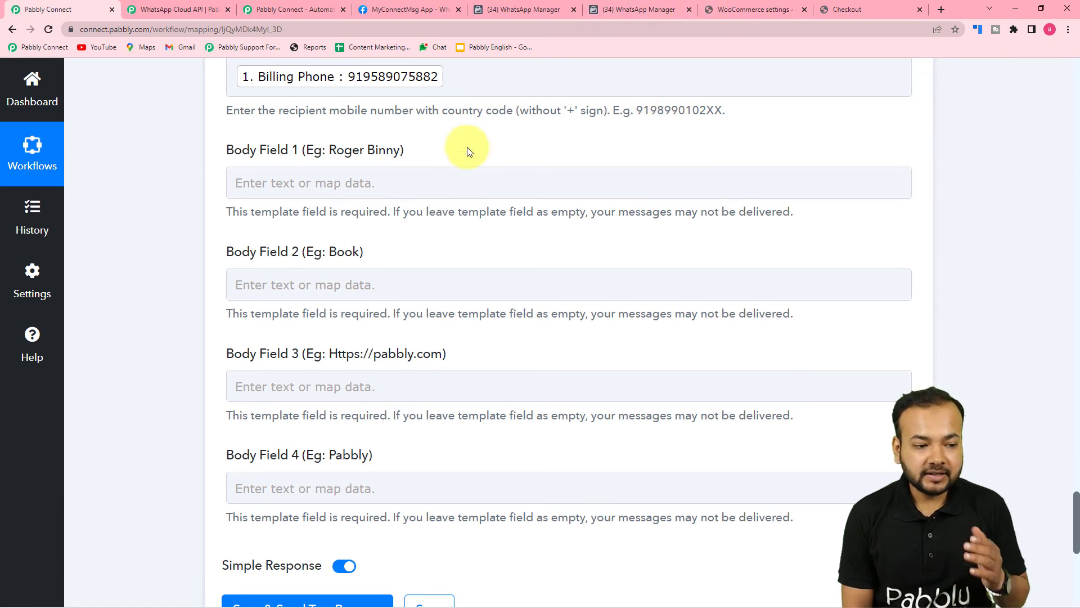
# Map Billing First Name followed by Billing Last Name into Body Field 1
pyautogui.scroll(-1, 441, 334)
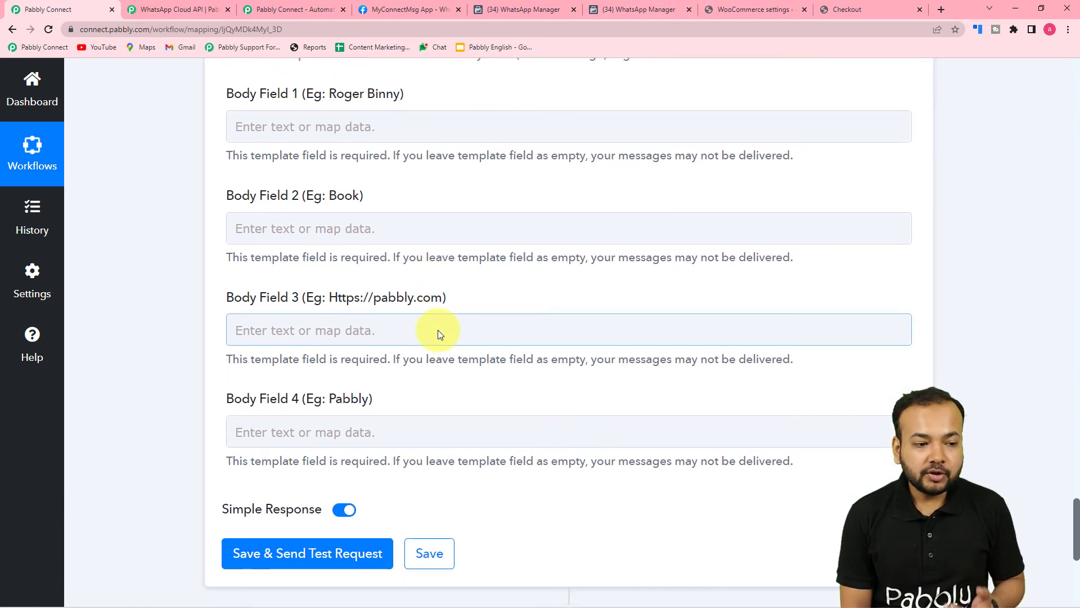
pyautogui.click(345, 127)
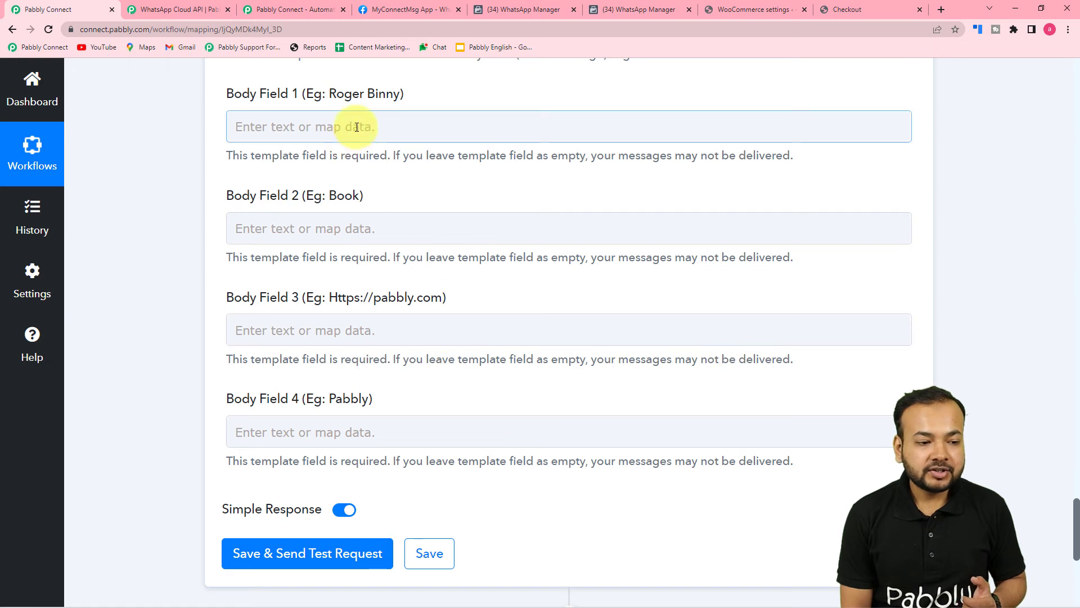
pyautogui.click(349, 239)
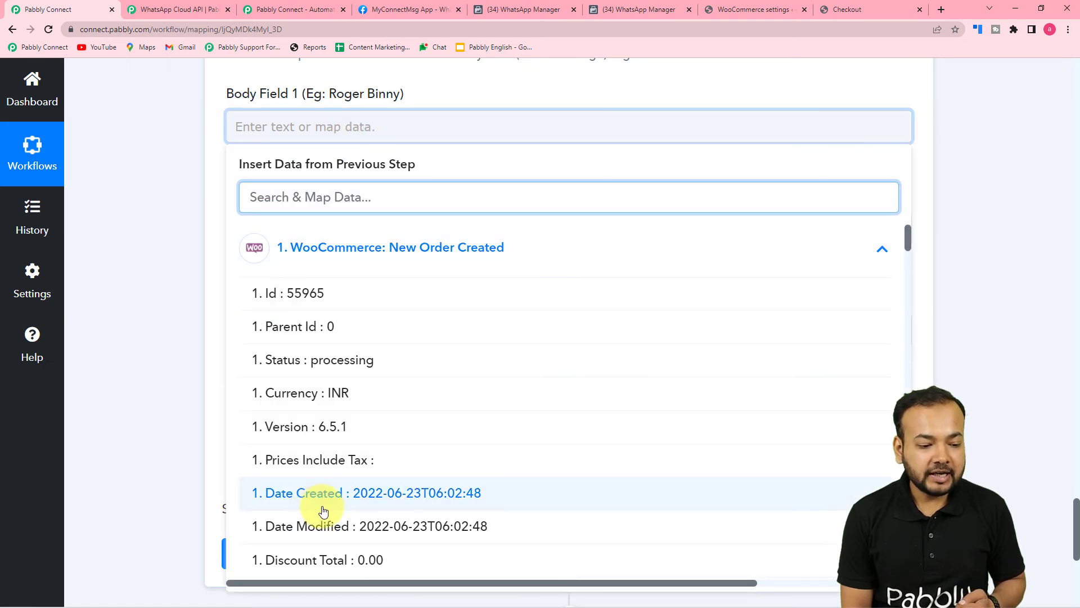
pyautogui.scroll(-3, 346, 477)
pyautogui.scroll(-4, 346, 477)
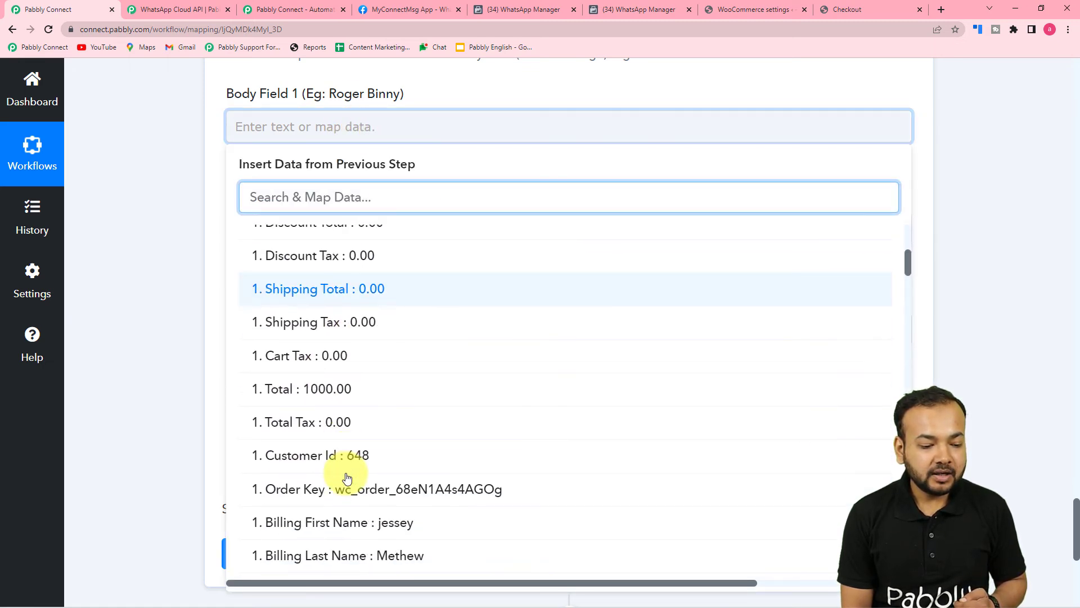
pyautogui.click(356, 411)
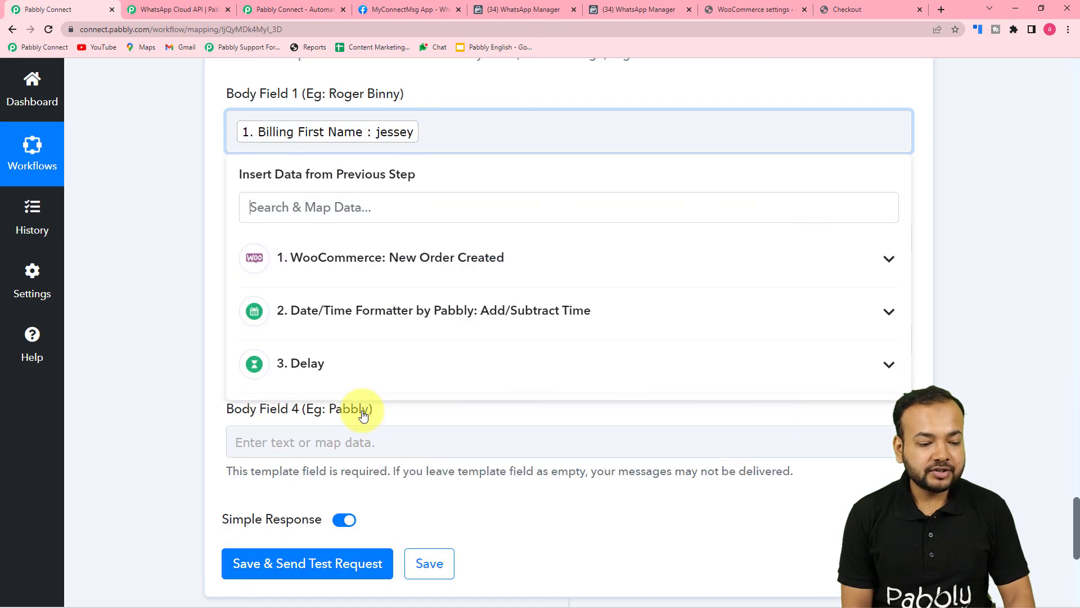
pyautogui.click(378, 262)
pyautogui.scroll(-6, 375, 478)
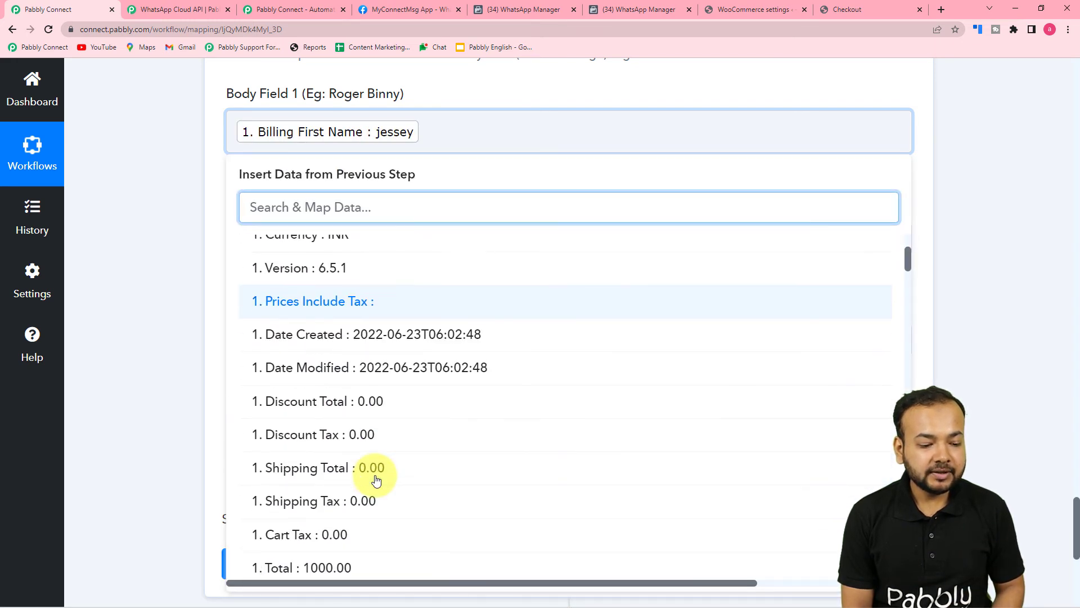
pyautogui.scroll(-1, 377, 477)
pyautogui.click(386, 458)
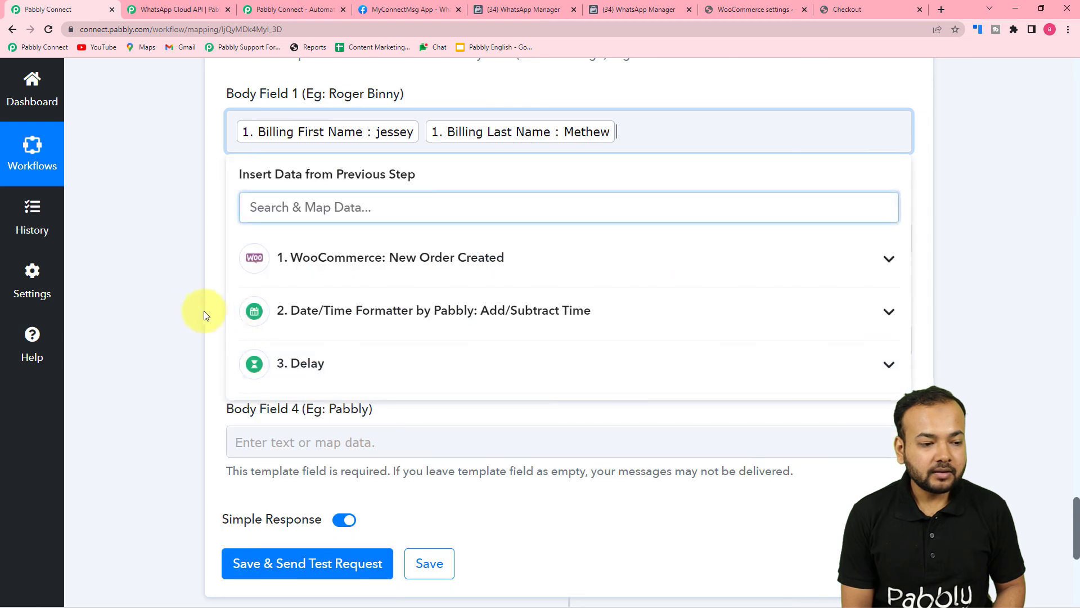
pyautogui.click(203, 310)
# Map the ordered product's Line Items 0 Name into Body Field 2
pyautogui.click(294, 238)
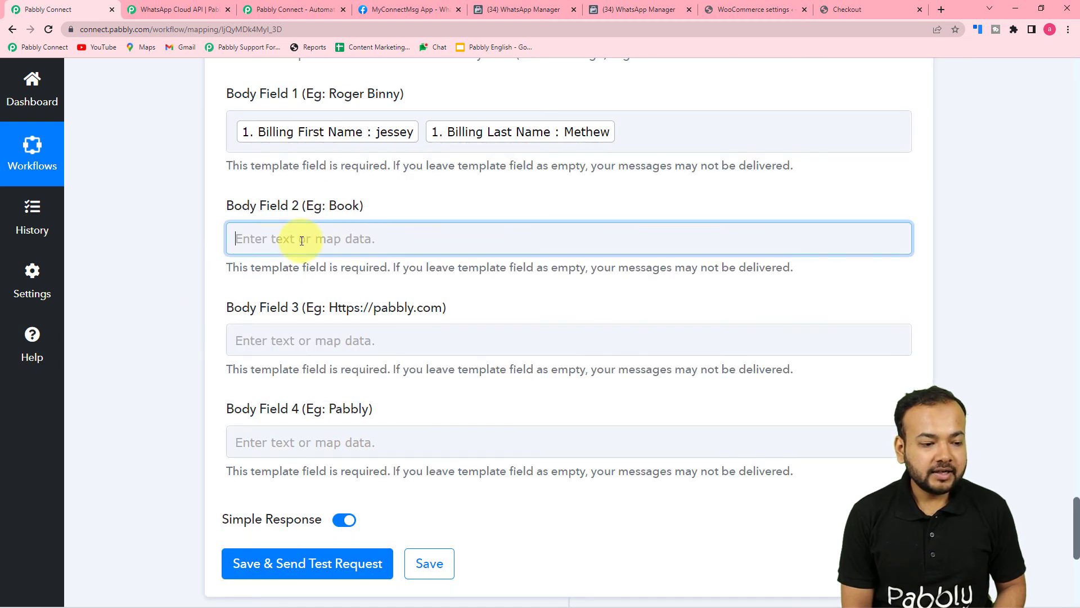
pyautogui.click(318, 349)
pyautogui.scroll(-6, 315, 377)
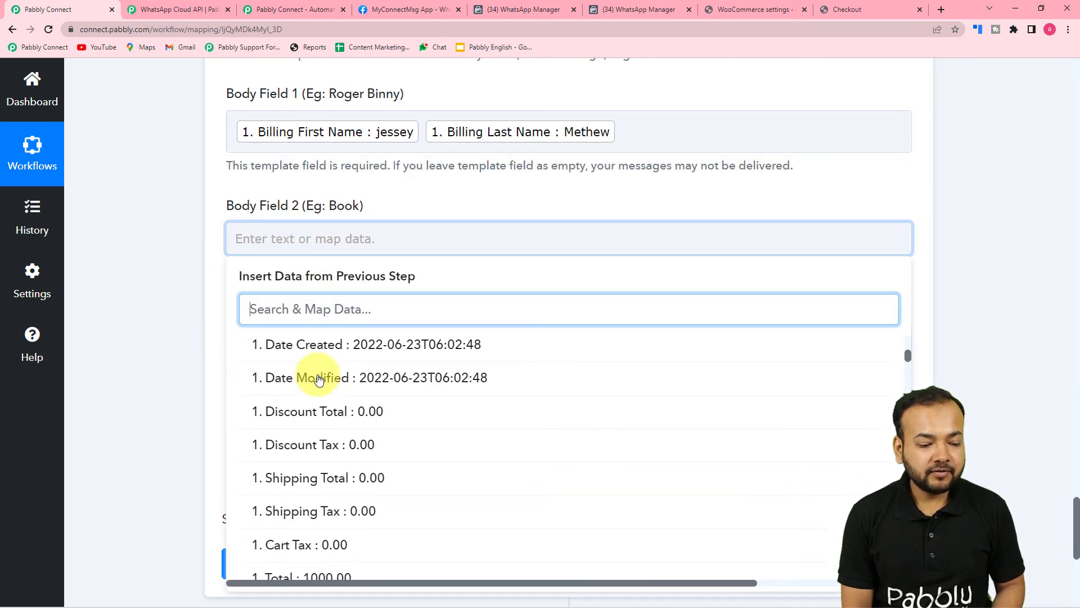
pyautogui.scroll(-7, 318, 381)
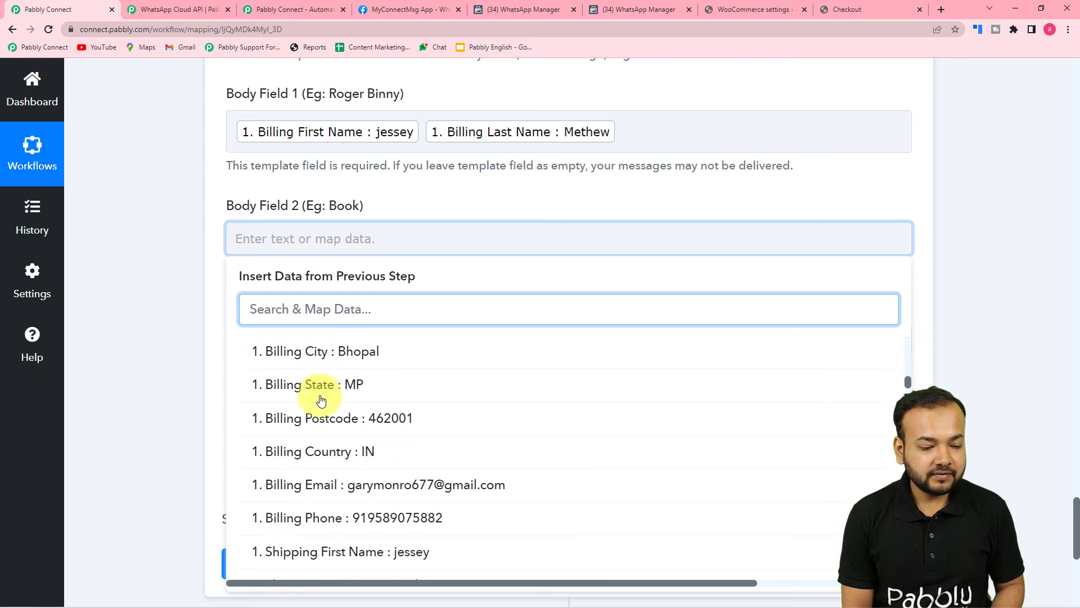
pyautogui.scroll(-8, 320, 400)
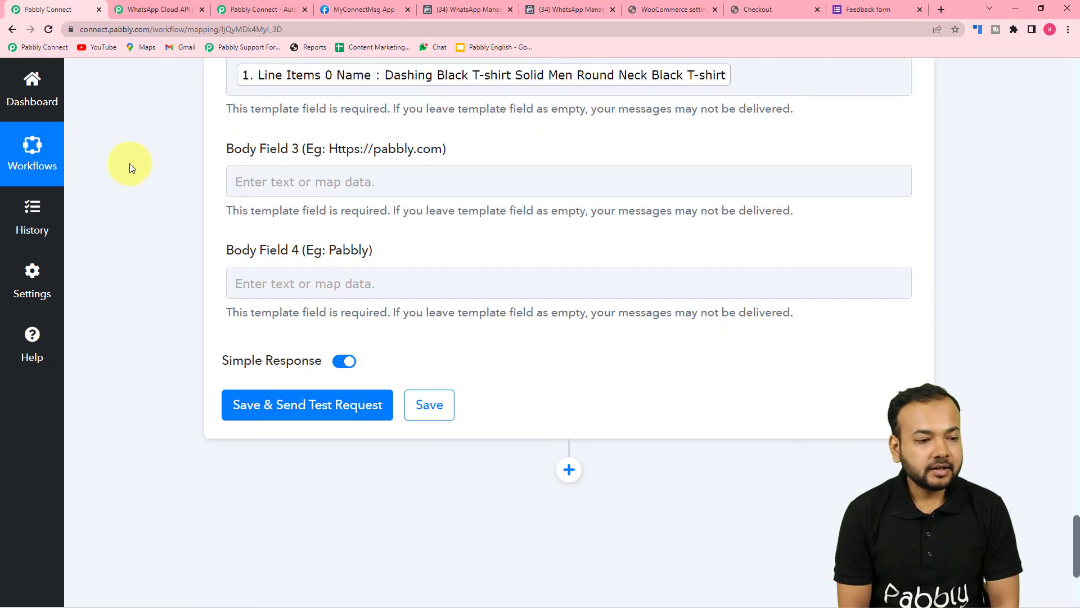
pyautogui.click(243, 183)
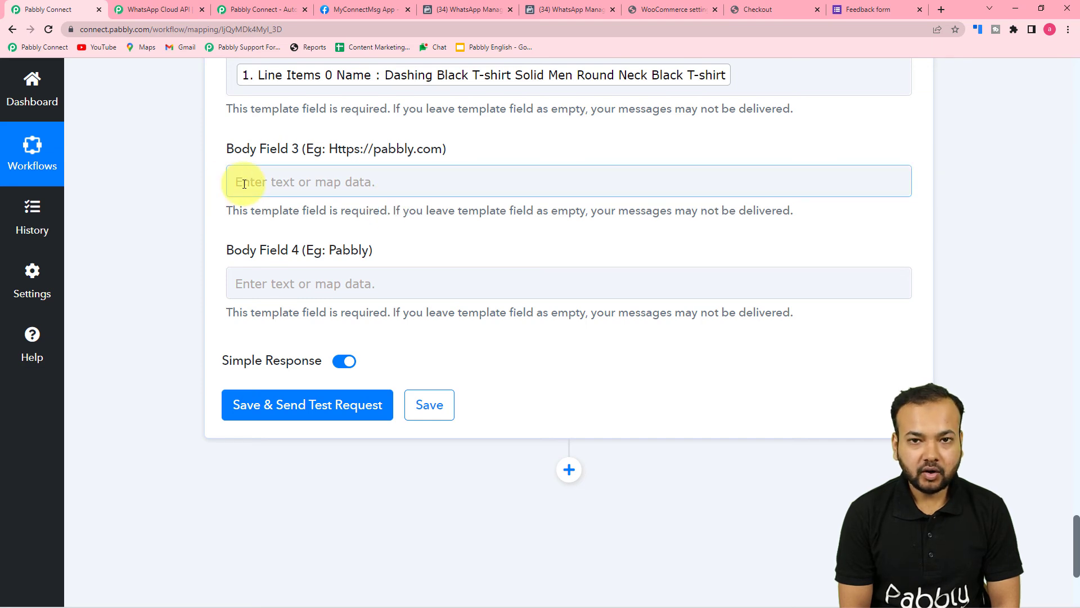
# Copy the Feedback form's web address from its Google Forms tab, then return to Pabbly
pyautogui.click(862, 13)
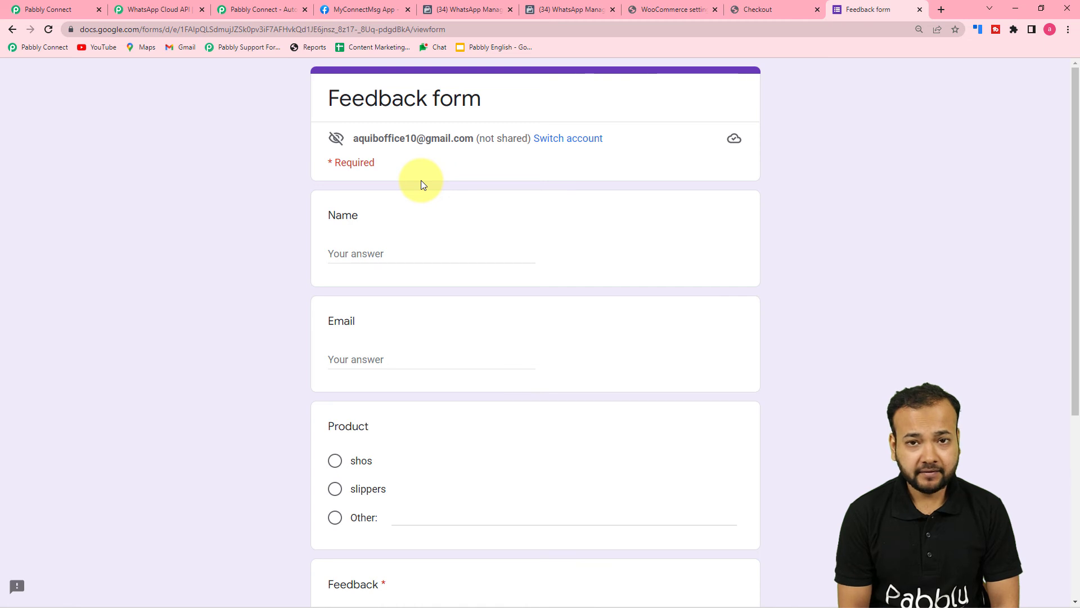
pyautogui.scroll(-5, 421, 180)
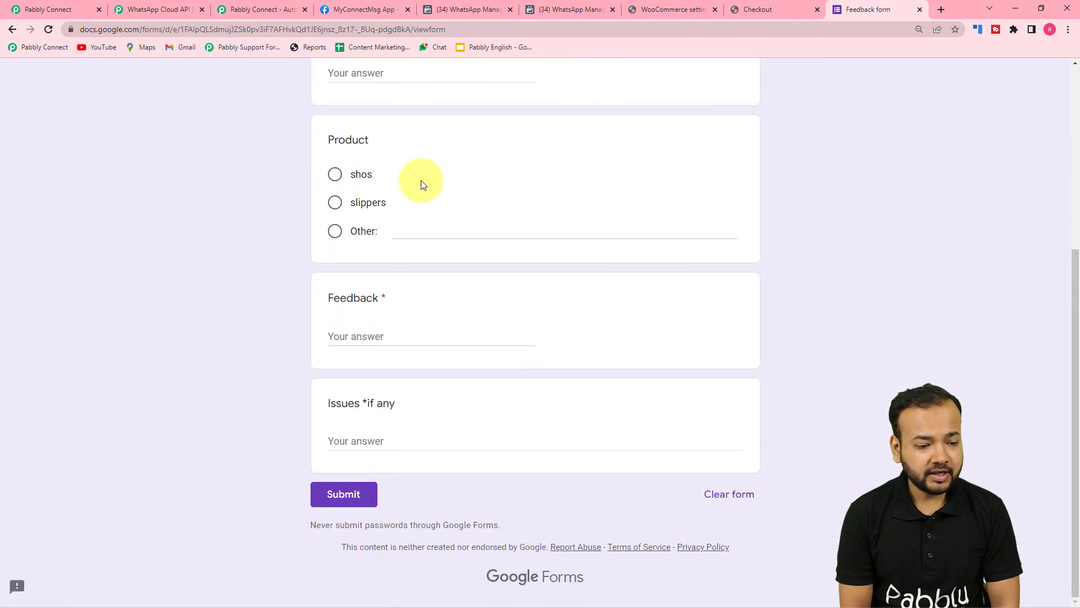
pyautogui.scroll(4, 420, 180)
pyautogui.click(448, 30)
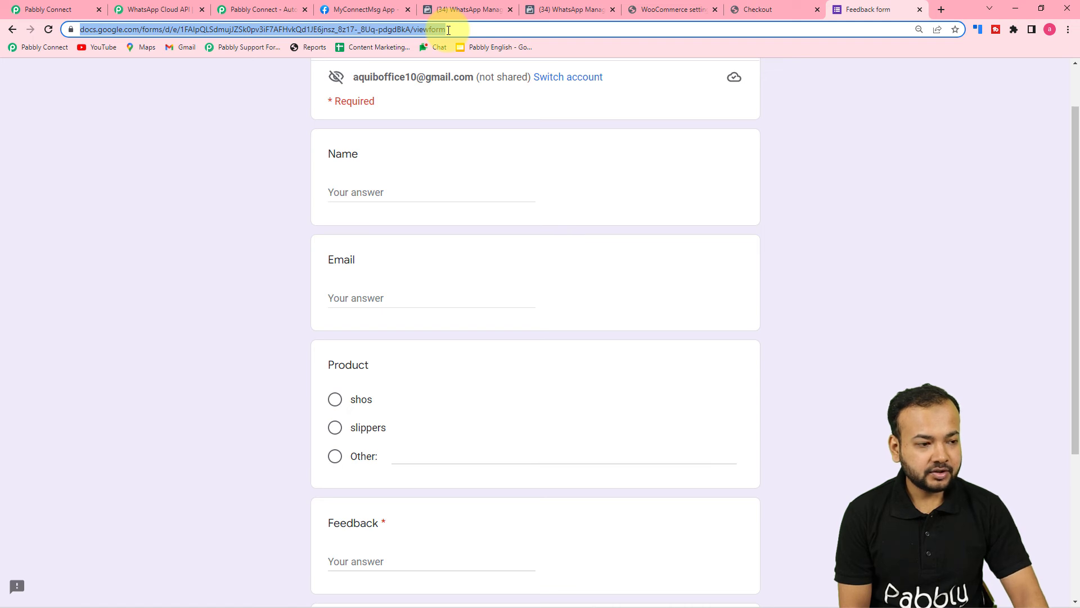
pyautogui.click(53, 9)
# Paste the Feedback form's Google Forms link into Body Field 3
pyautogui.click(298, 185)
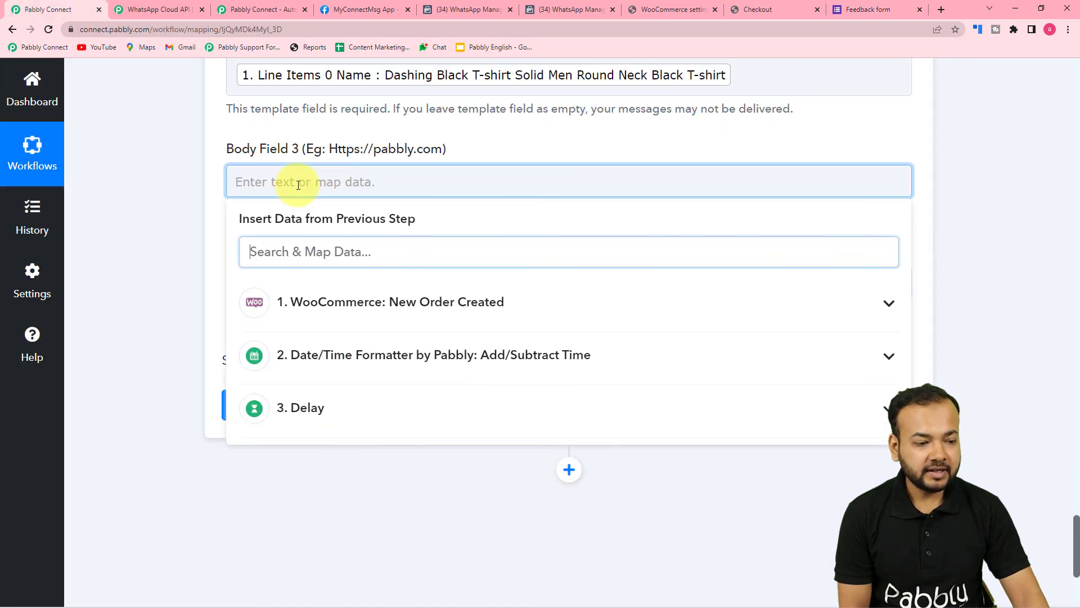
pyautogui.write('https://docs.google.com/forms/d/e/1FAIpQLSdmujJZSk0pv3iF7AFHvkQd1JE6jnsz_8z17-_8Uq-pdgdBkA/viewform')
pyautogui.click(149, 203)
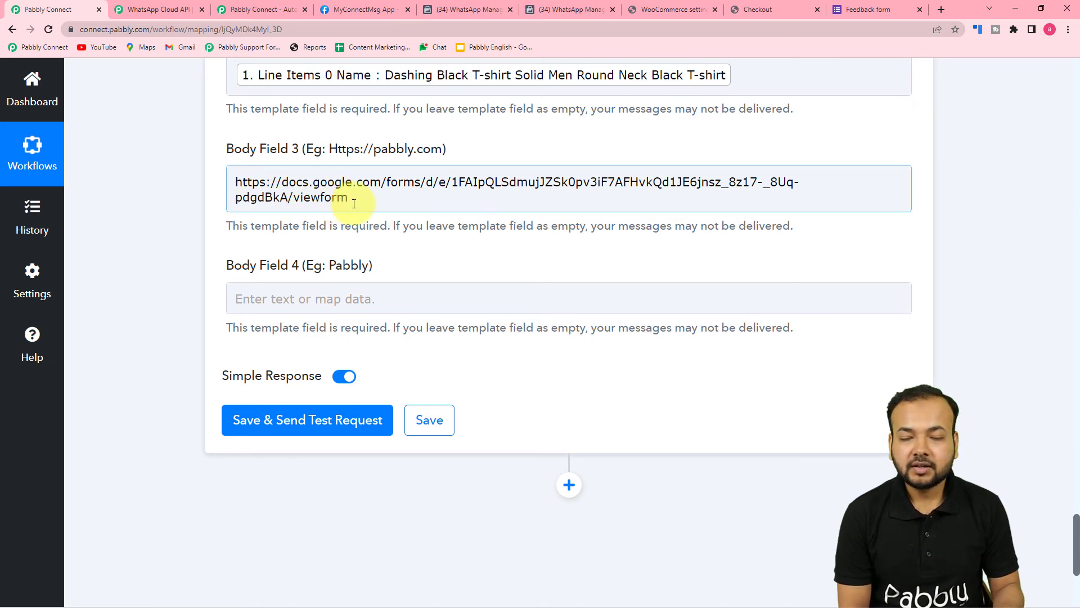
pyautogui.scroll(4, 369, 253)
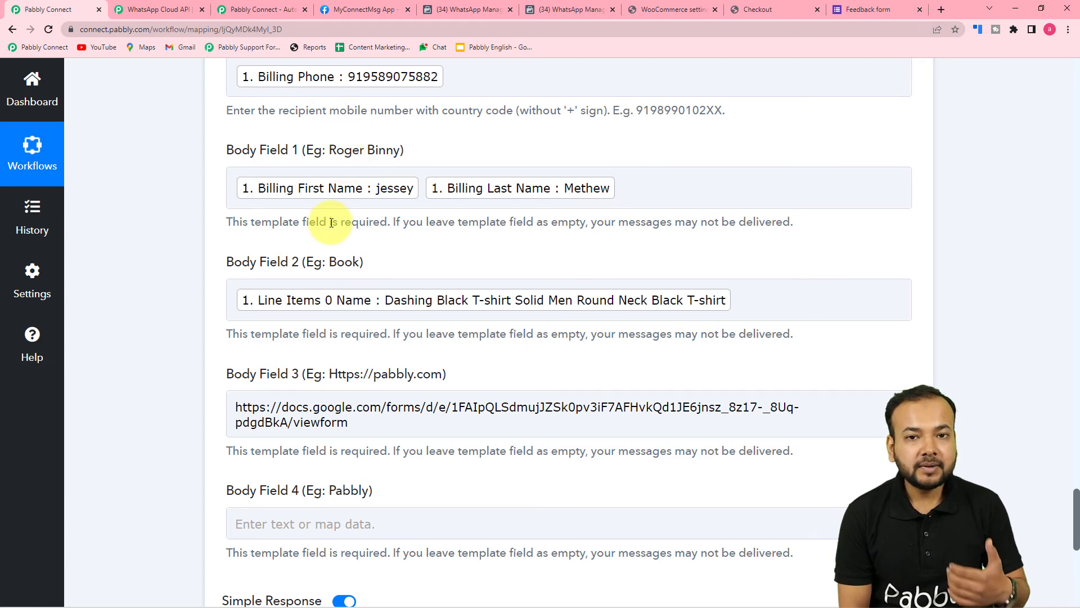
pyautogui.scroll(-2, 338, 219)
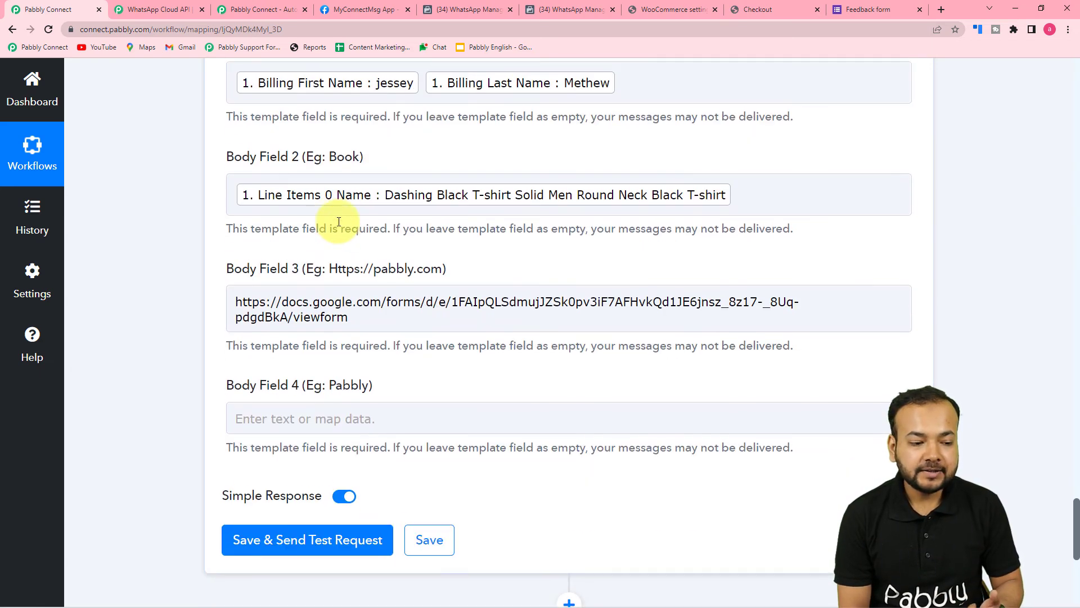
pyautogui.scroll(2, 345, 174)
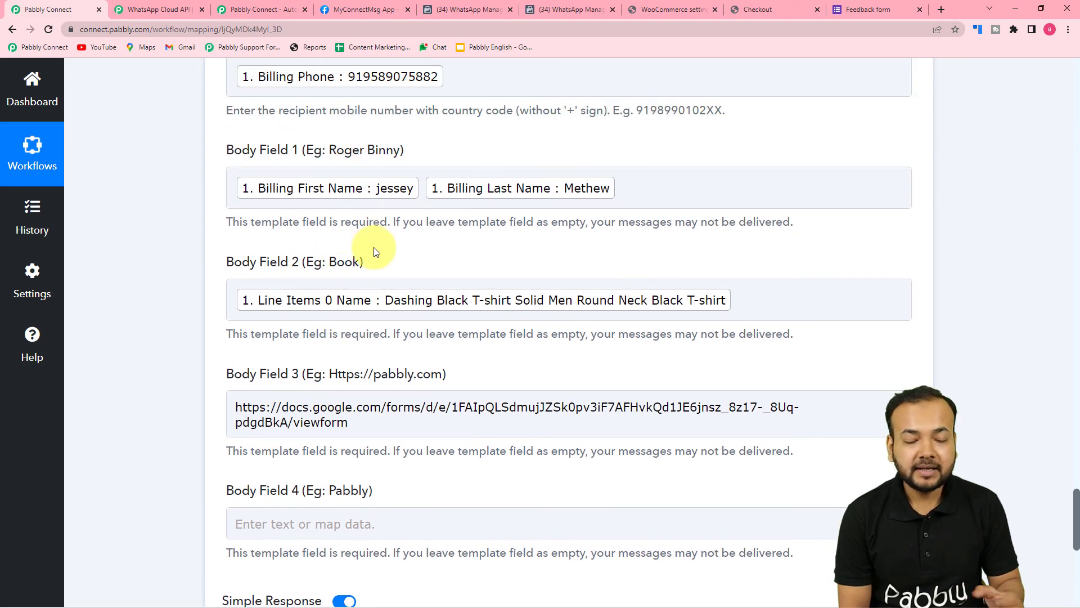
pyautogui.scroll(-5, 158, 259)
pyautogui.click(398, 133)
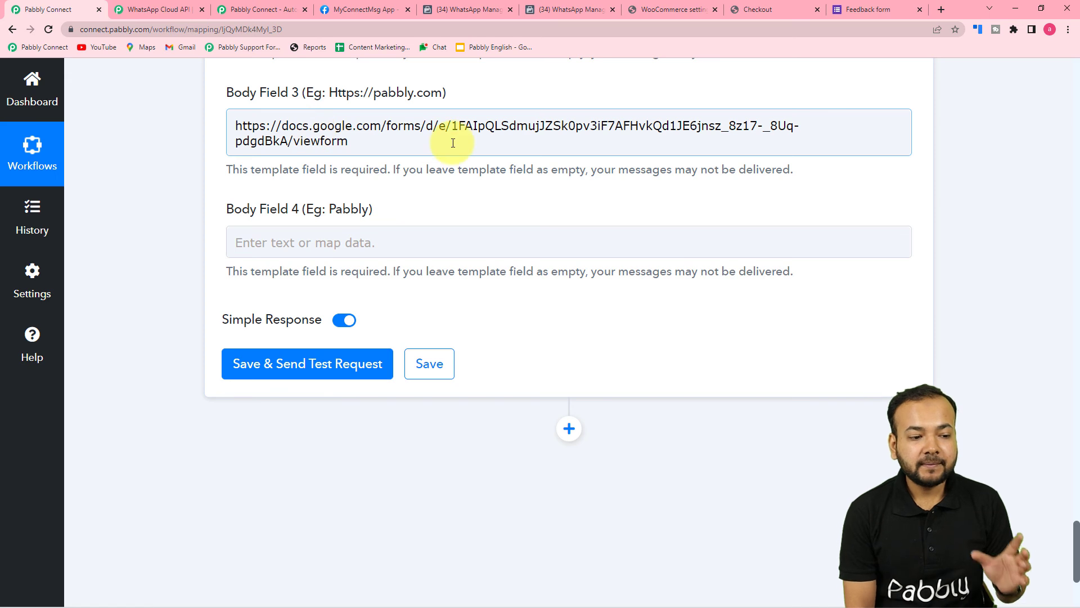
# Enter 'Pabbly Stores' as the store name in Body Field 4
pyautogui.click(378, 242)
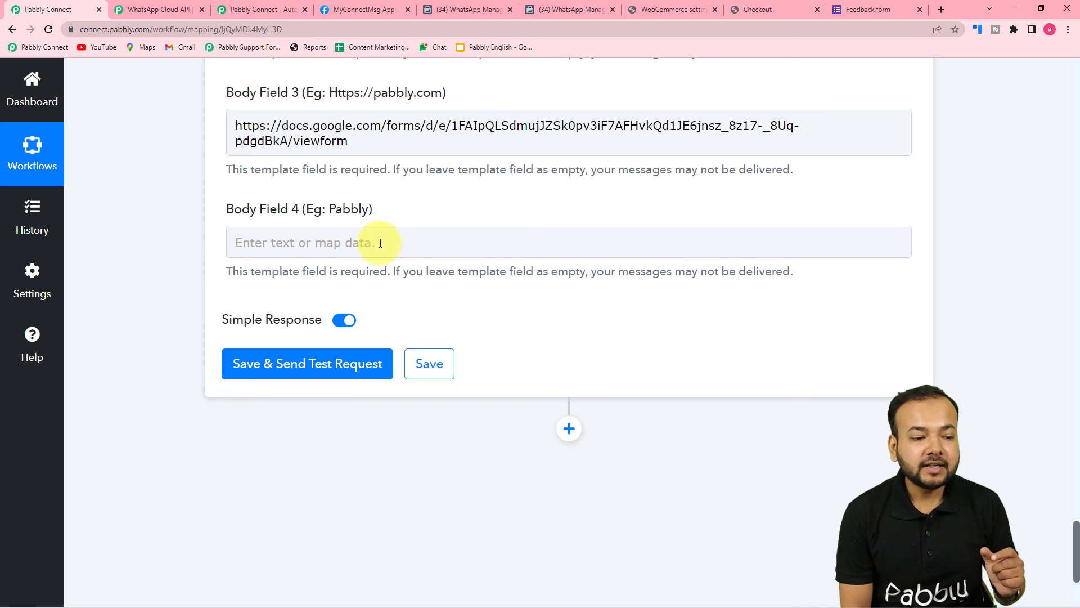
pyautogui.click(336, 248)
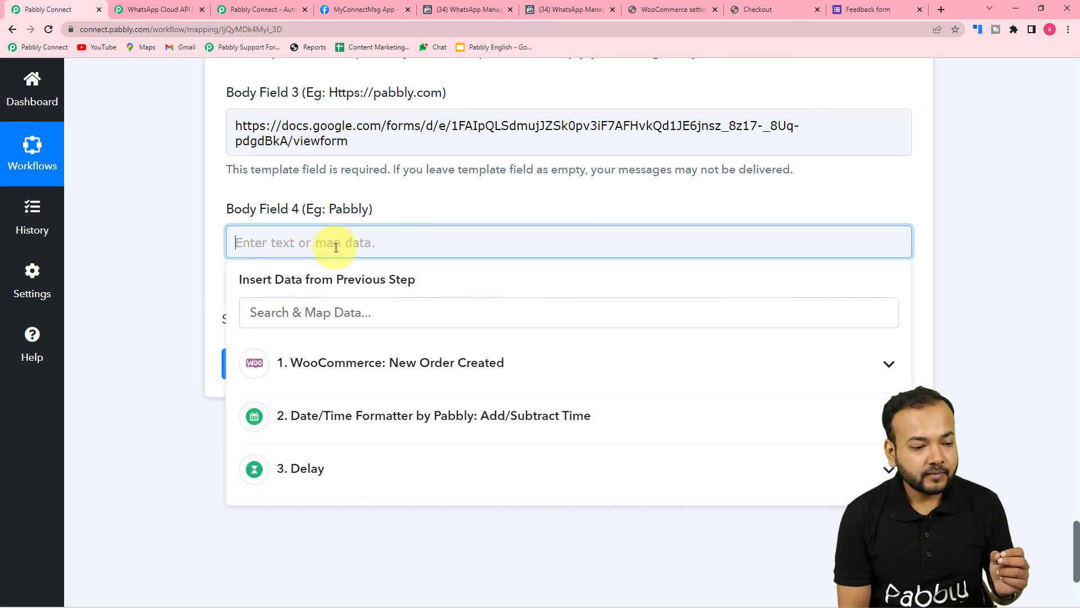
pyautogui.click(348, 209)
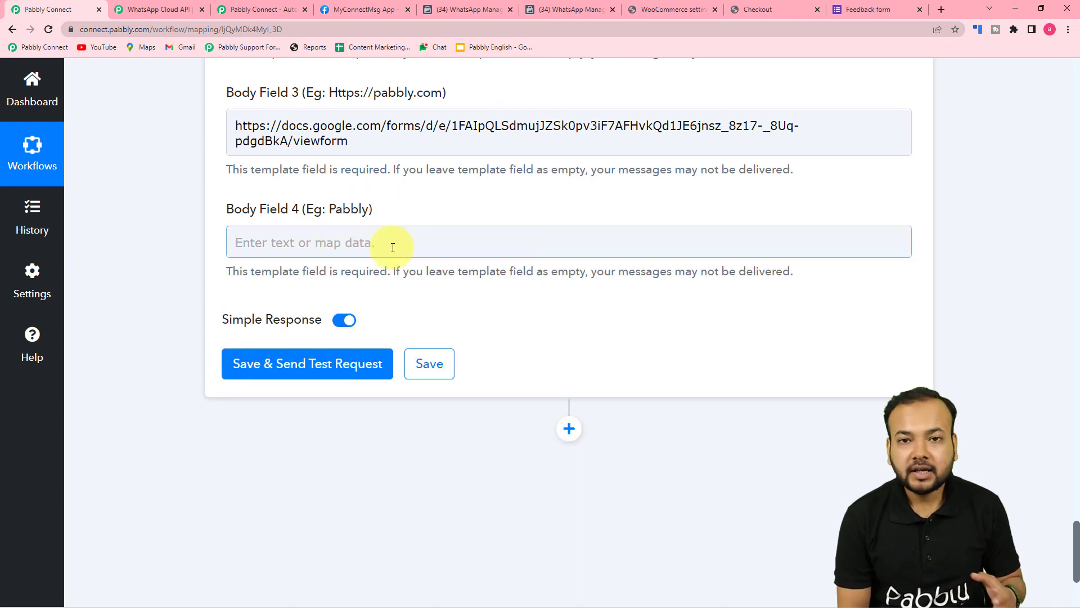
pyautogui.click(392, 248)
pyautogui.write('Pabbly Sto')
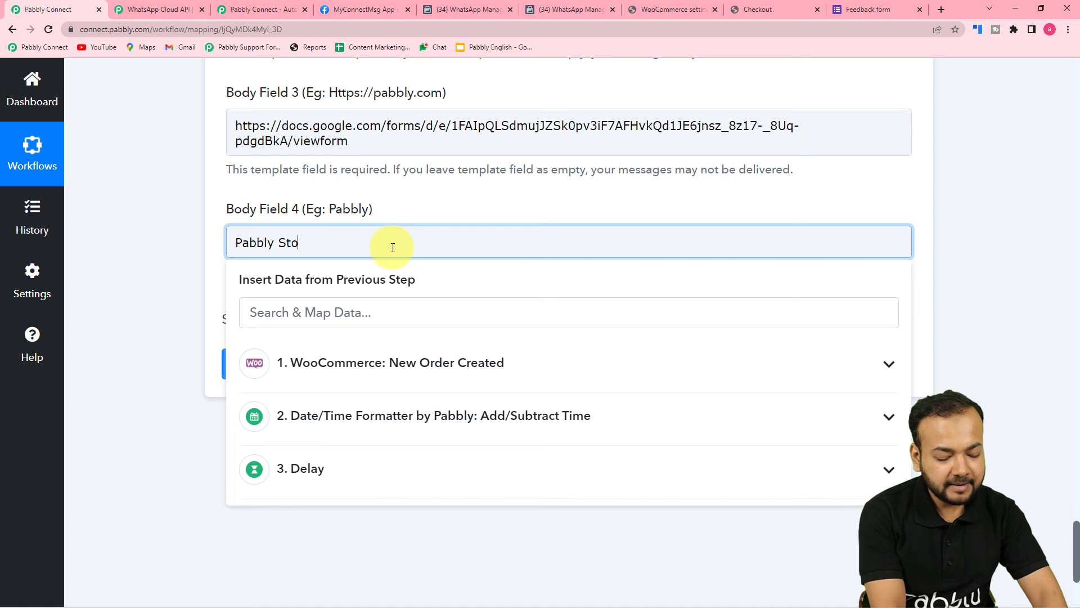
pyautogui.click(181, 262)
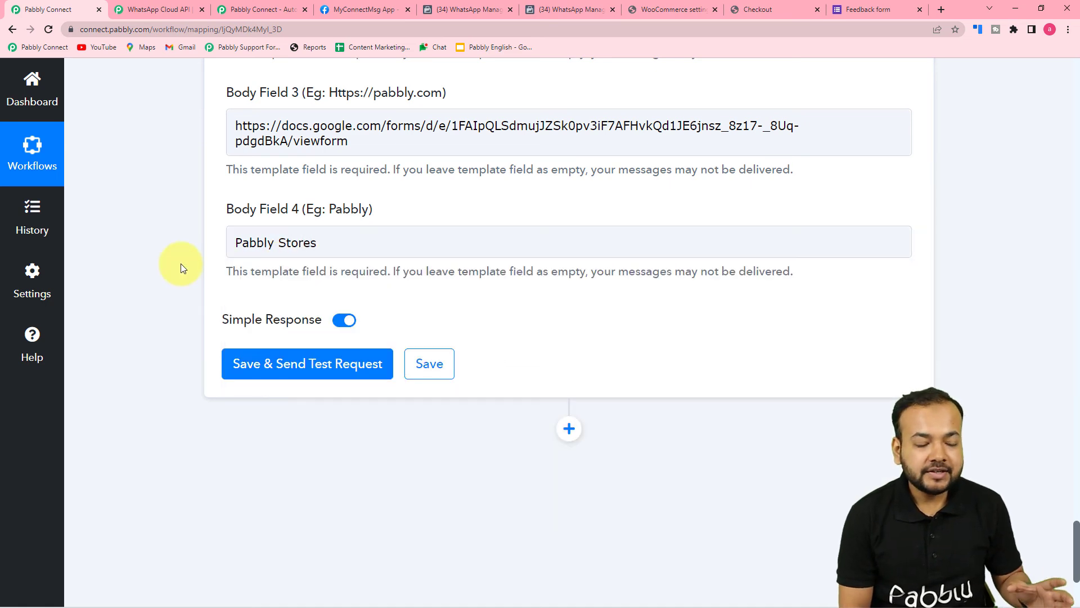
# Scroll through the WhatsApp step to review all four mapped body fields
pyautogui.scroll(3, 181, 264)
pyautogui.scroll(4, 280, 244)
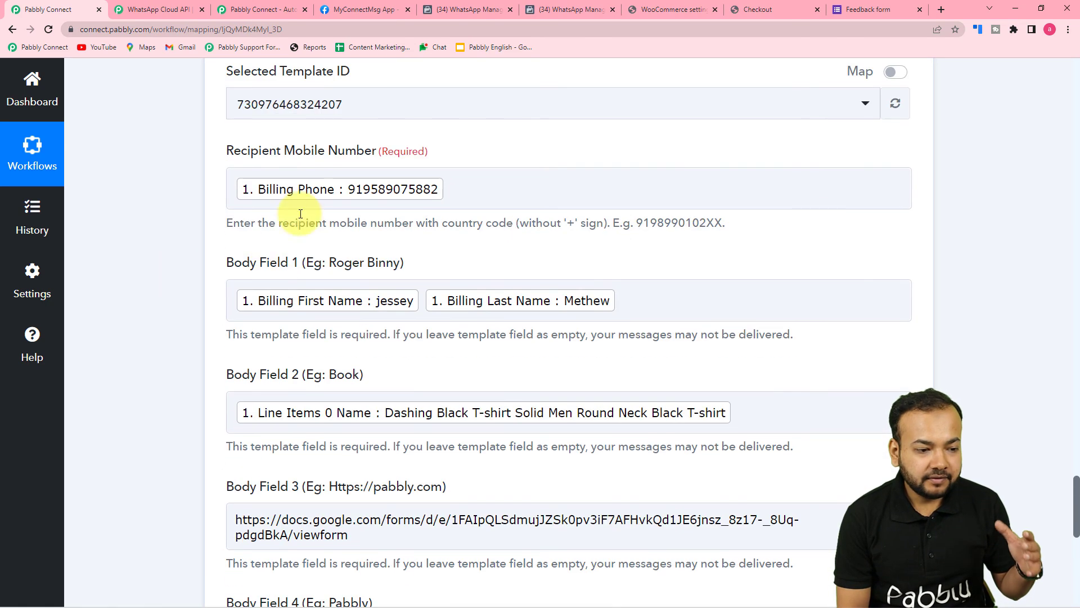
pyautogui.scroll(-2, 314, 184)
pyautogui.scroll(-4, 205, 224)
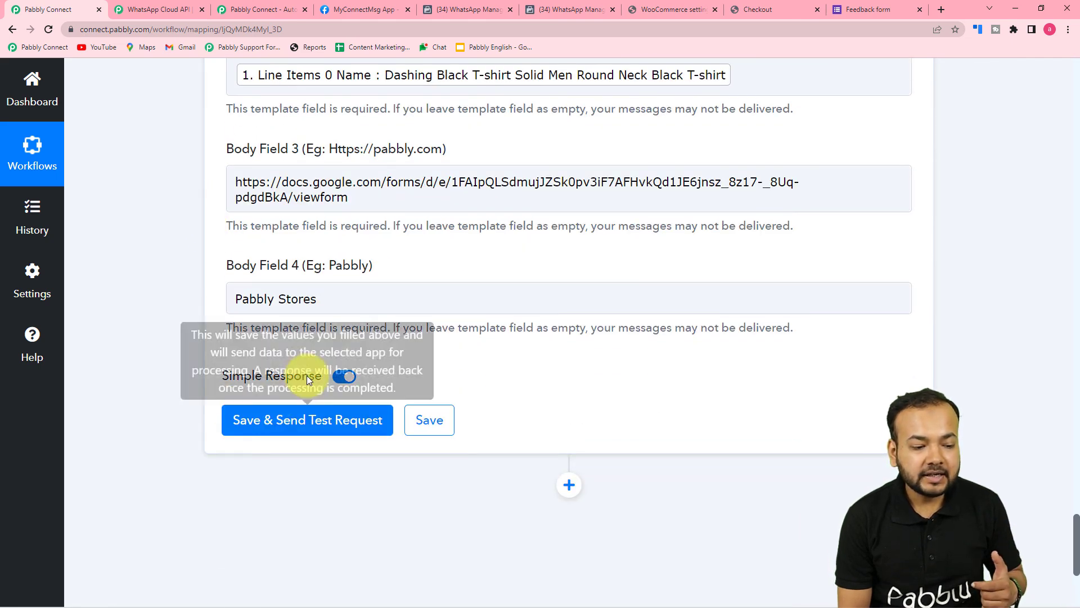
pyautogui.scroll(7, 458, 501)
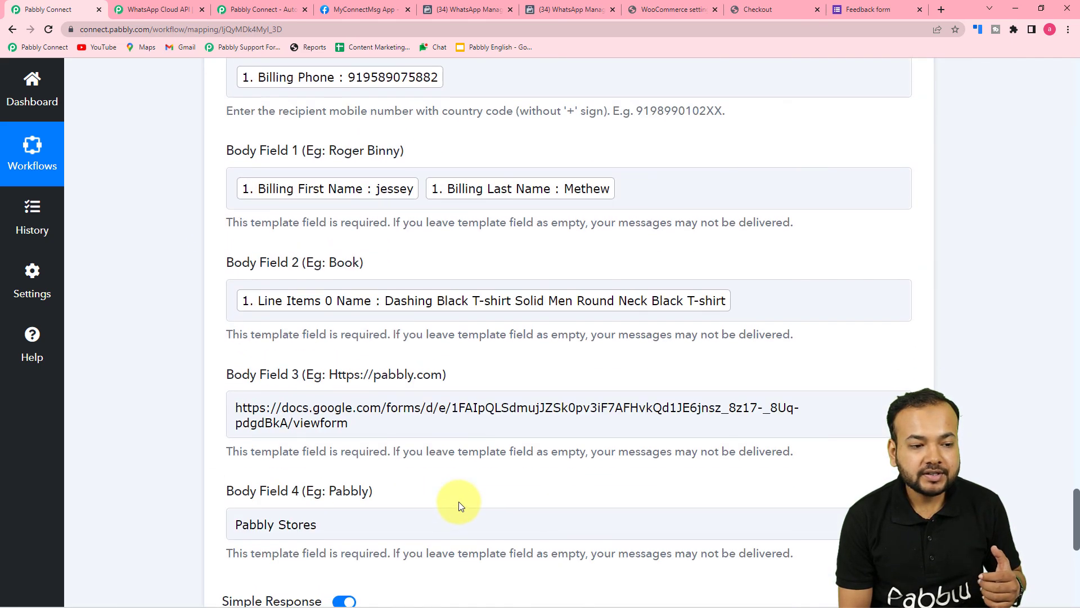
pyautogui.scroll(-1, 123, 310)
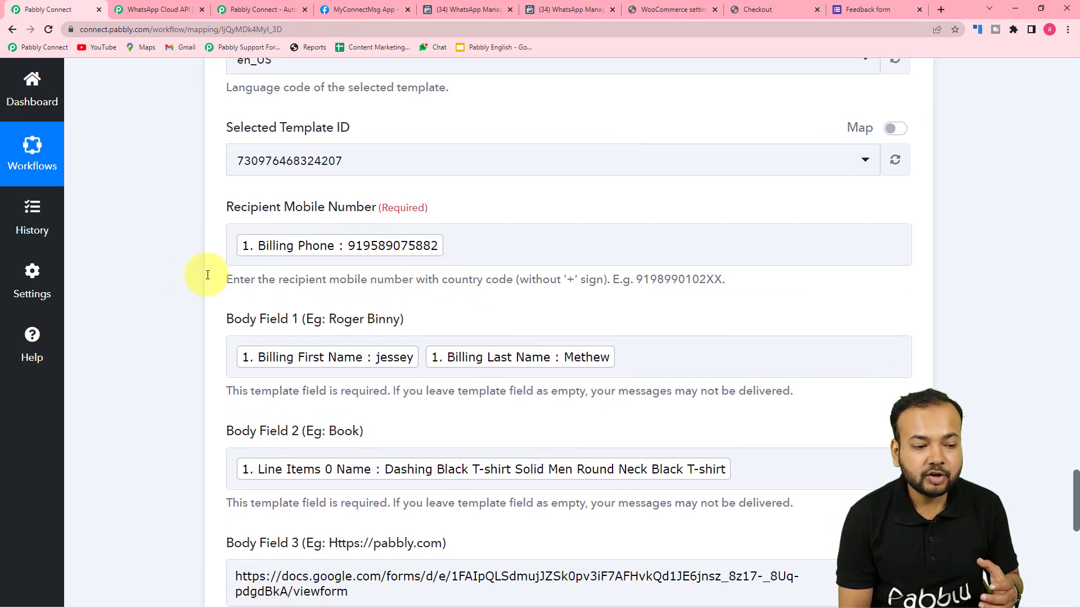
pyautogui.scroll(-4, 177, 279)
pyautogui.scroll(-3, 175, 276)
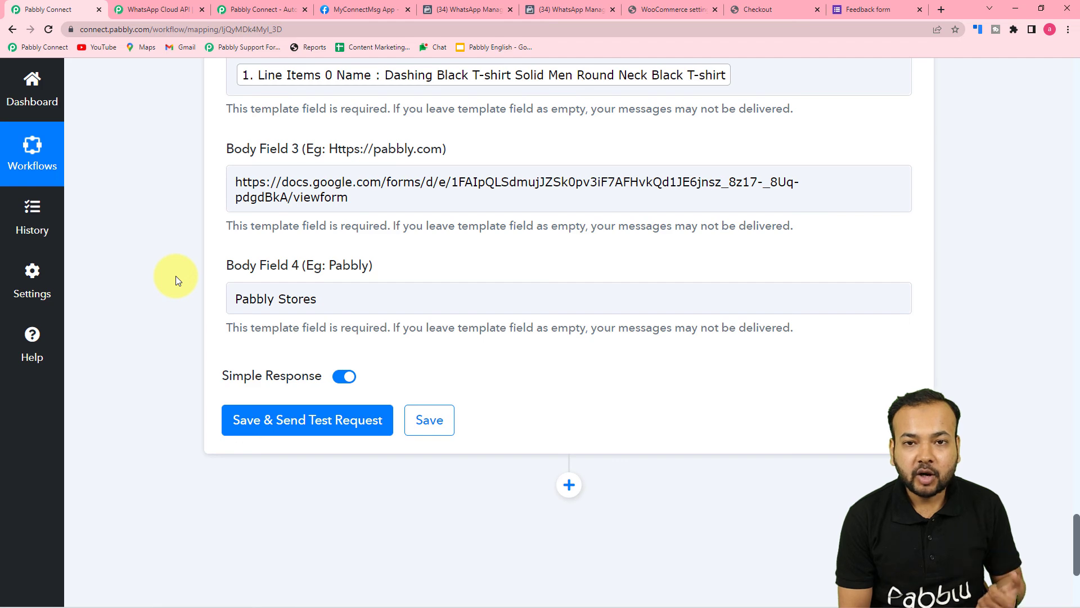
# Save and send the test request, then view the received feedback message in the Pabbly Office chat
pyautogui.click(271, 420)
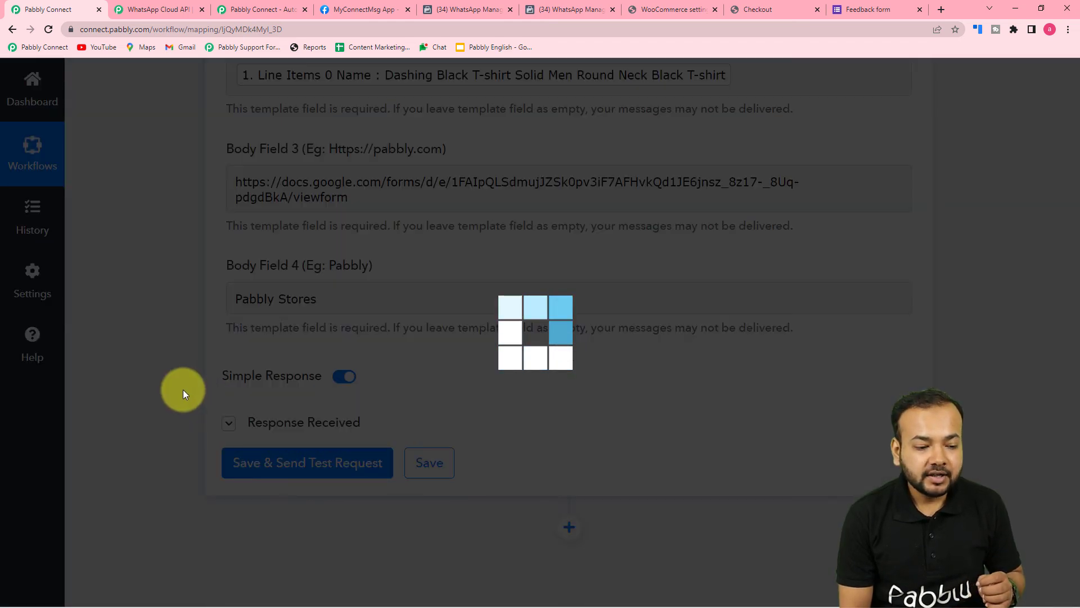
pyautogui.scroll(-1, 183, 389)
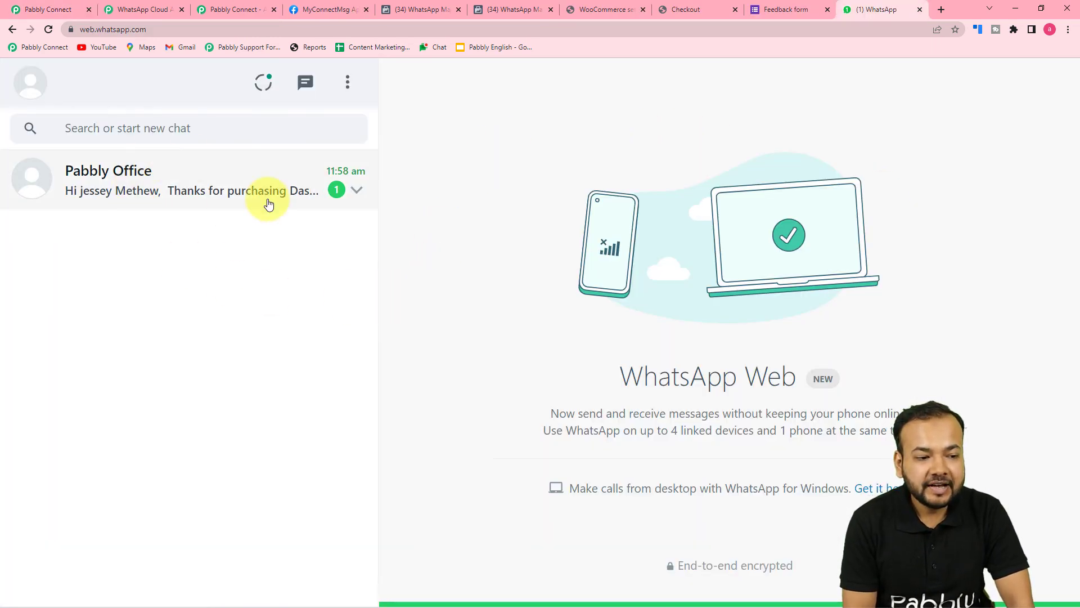
pyautogui.click(155, 250)
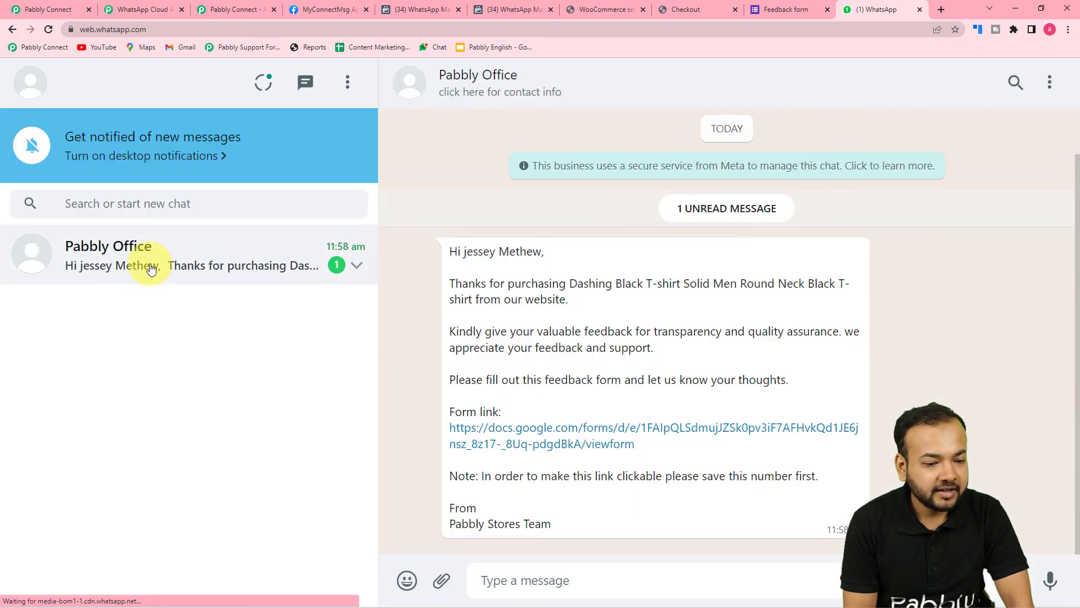
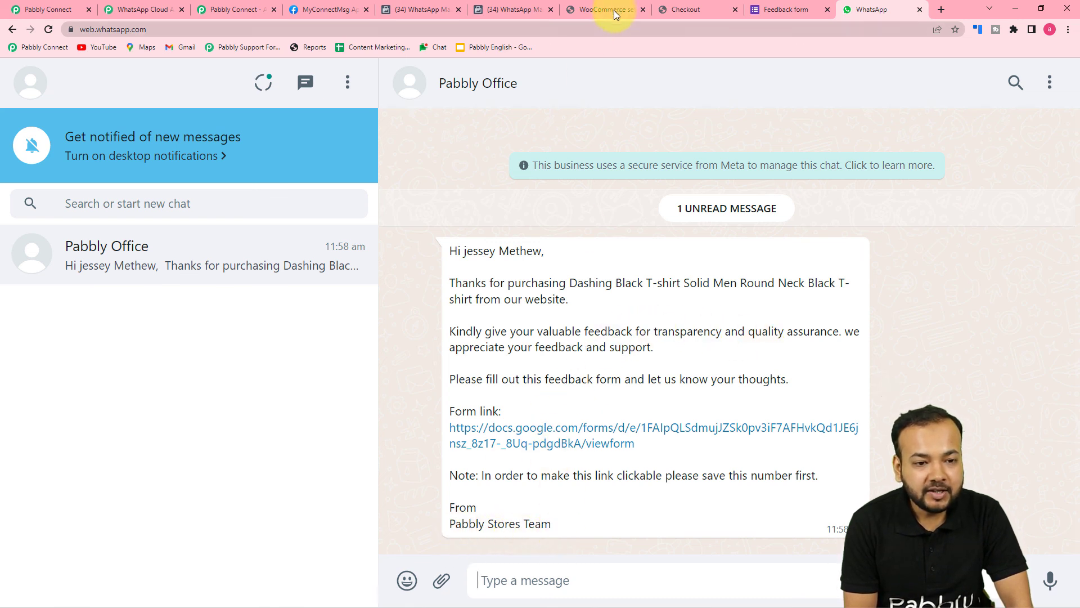
# Compare the product_feedback_form template and the workflow's field mapping against the received WhatsApp message
pyautogui.click(422, 9)
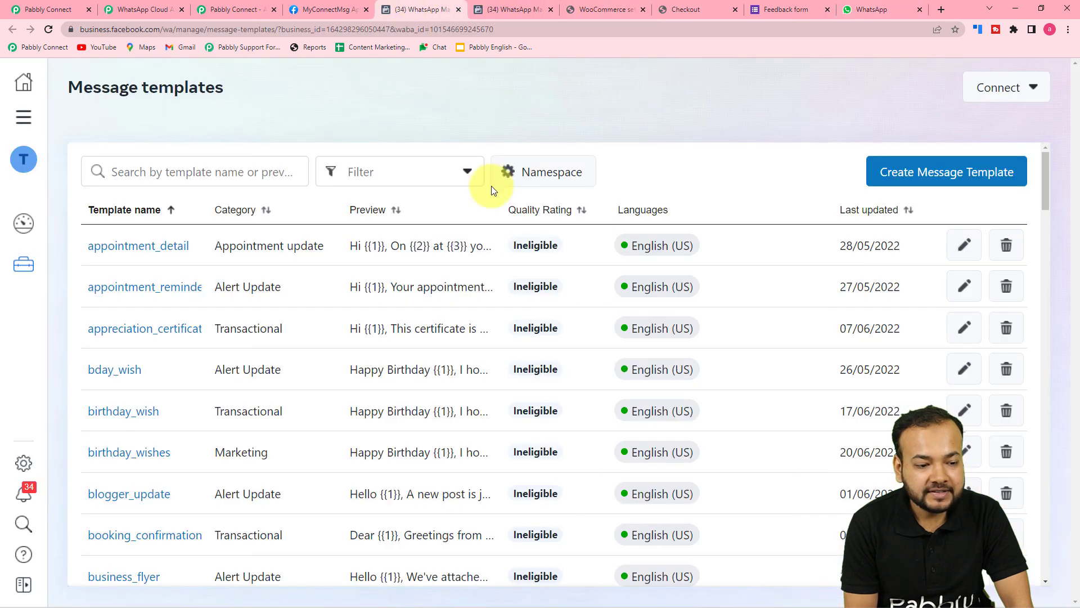
pyautogui.click(524, 8)
pyautogui.scroll(5, 384, 273)
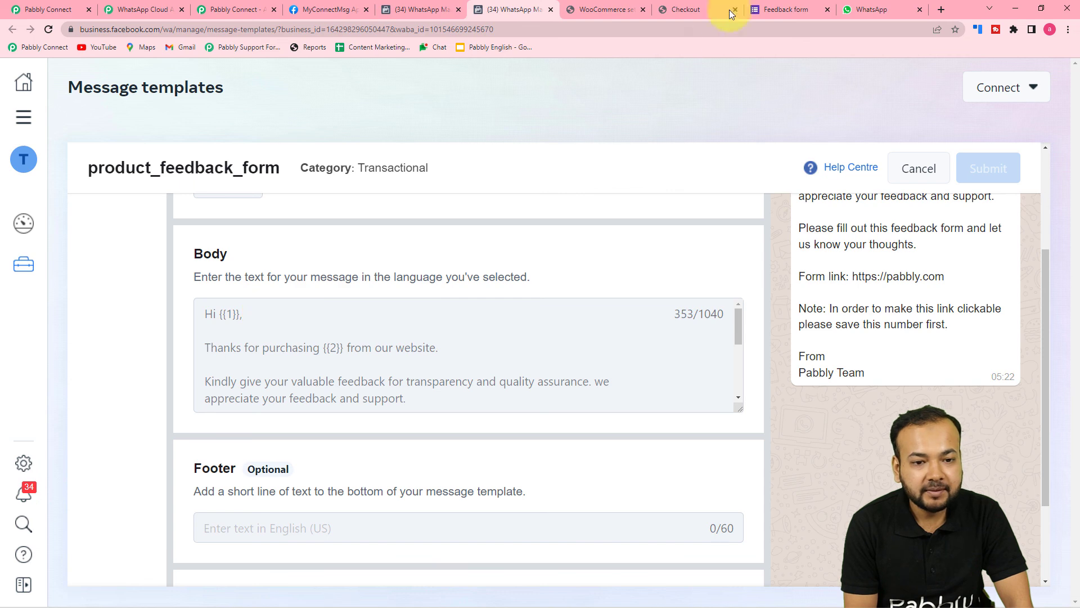
pyautogui.click(878, 9)
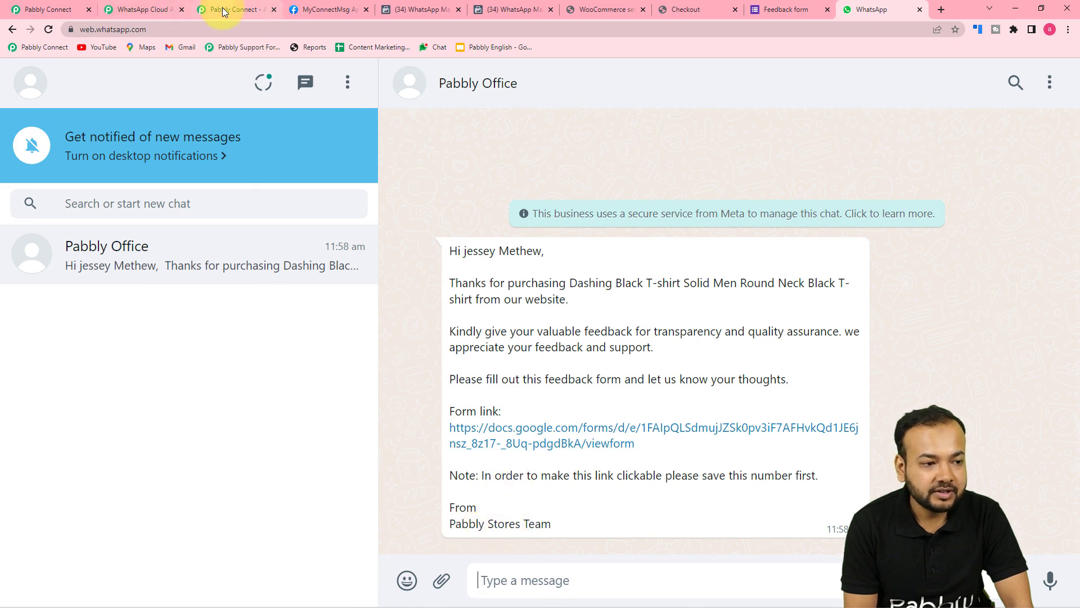
pyautogui.click(45, 9)
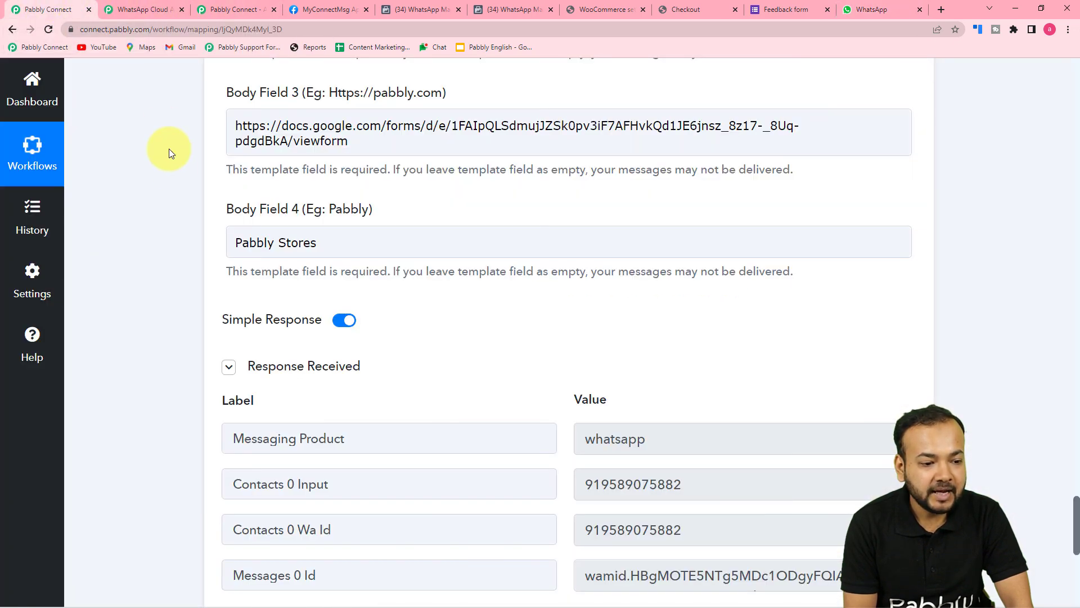
pyautogui.scroll(1, 359, 150)
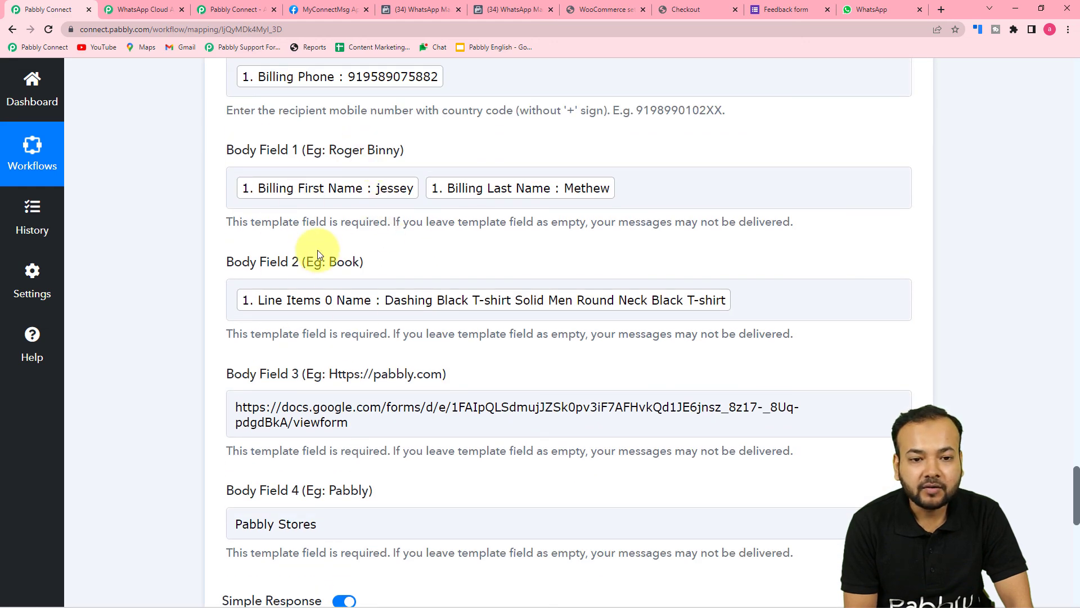
pyautogui.click(864, 11)
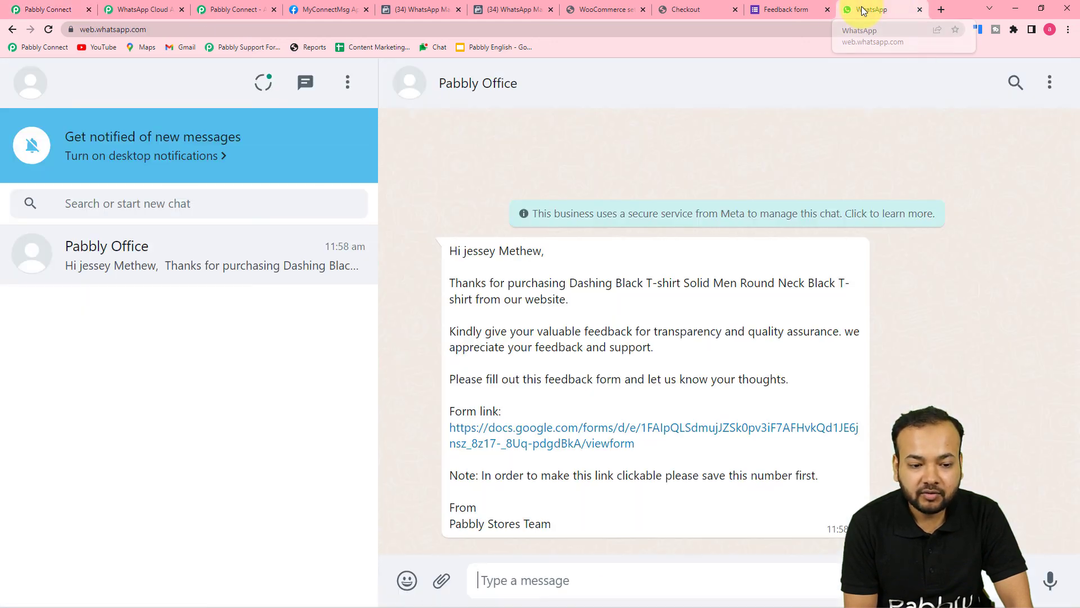
# Open the message's Google Form link, scroll through the feedback questions, then return to the workflow
pyautogui.click(545, 436)
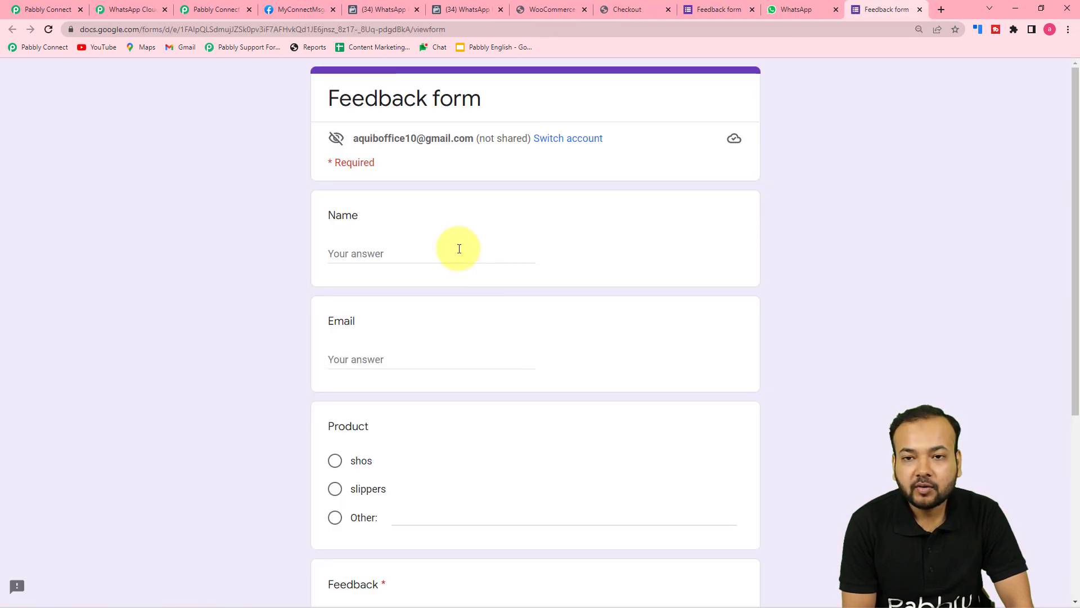
pyautogui.scroll(-5, 459, 248)
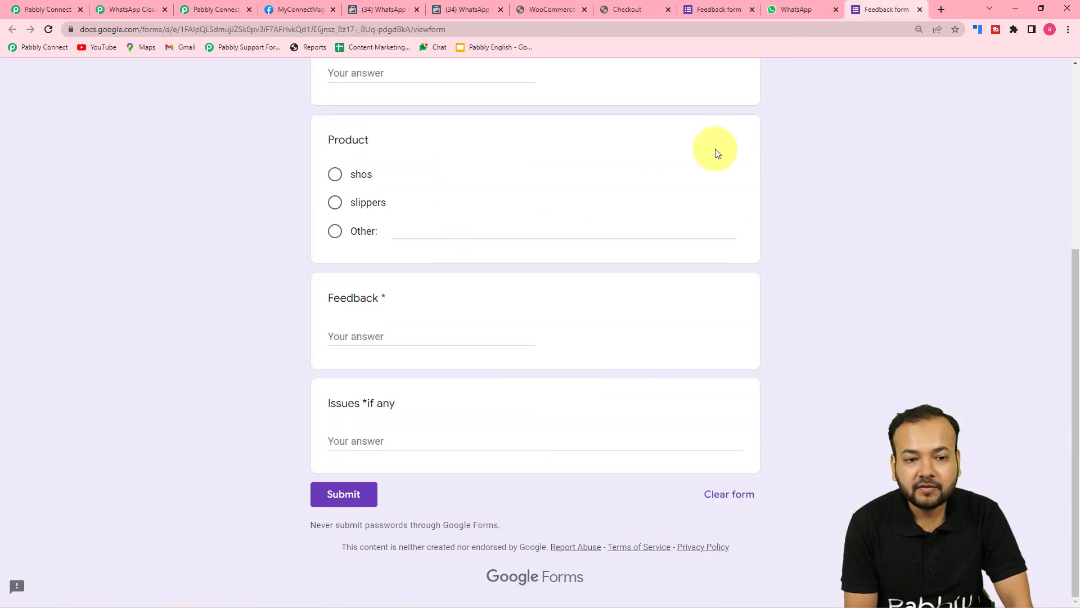
pyautogui.scroll(3, 716, 151)
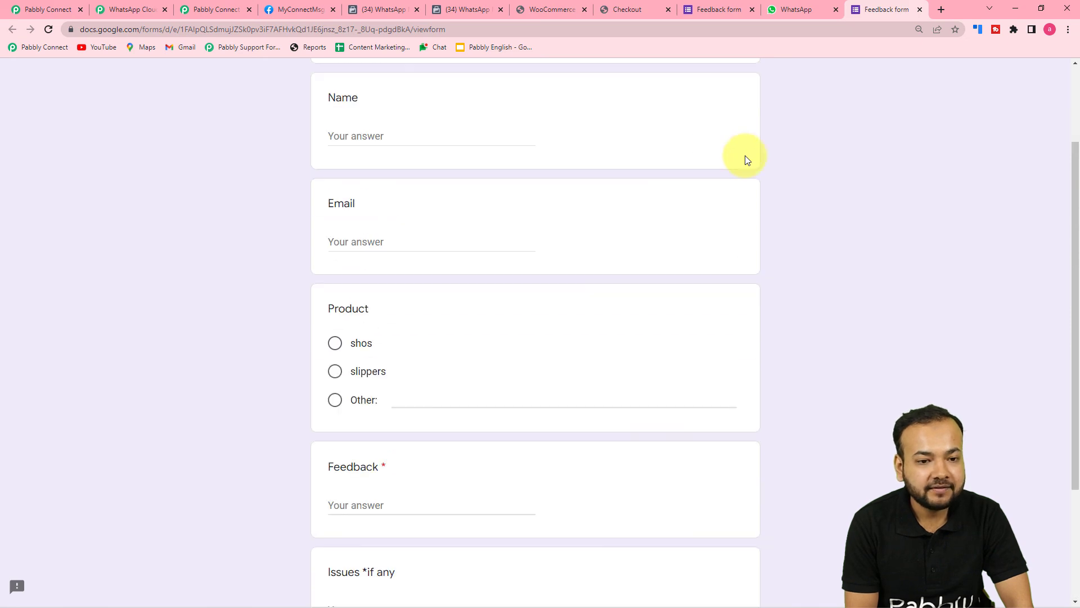
pyautogui.click(58, 9)
# Collapse the WhatsApp Cloud API, Delay by Pabbly and Date/Time Formatter steps
pyautogui.scroll(9, 616, 272)
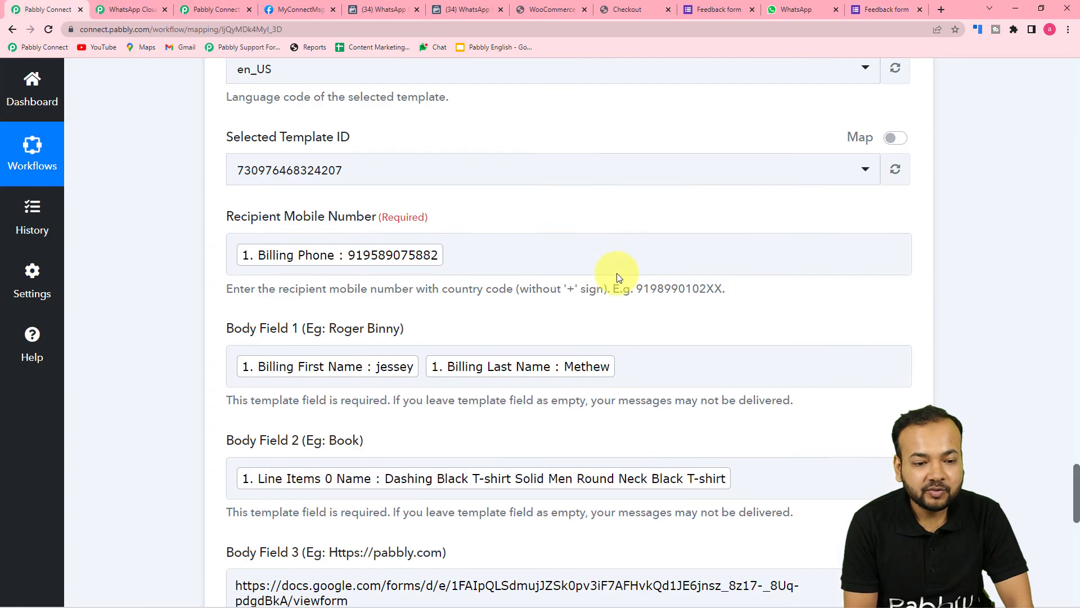
pyautogui.scroll(6, 768, 290)
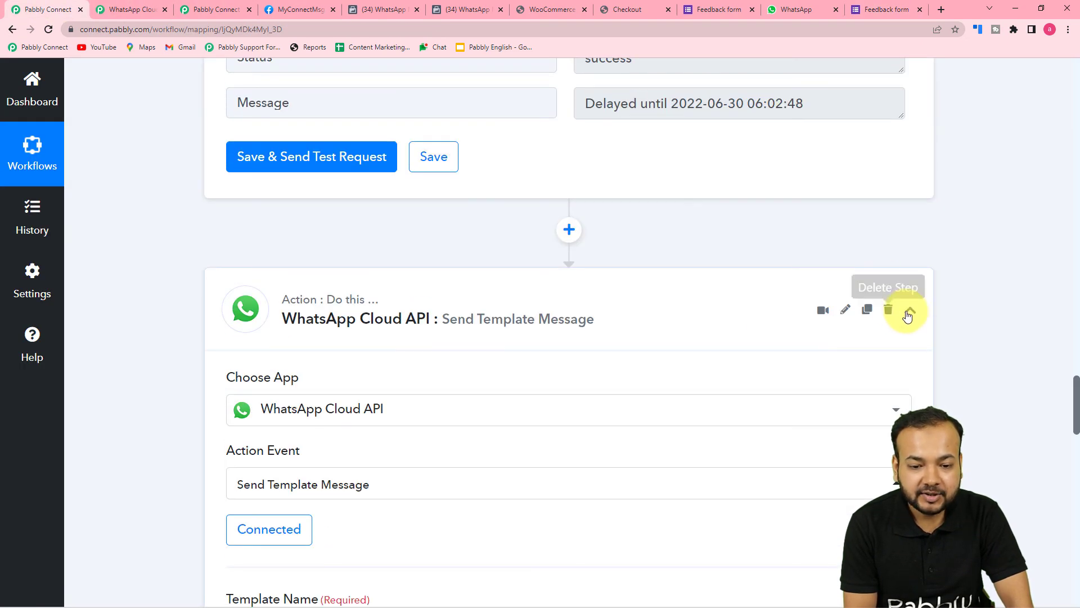
pyautogui.click(909, 310)
pyautogui.scroll(10, 973, 338)
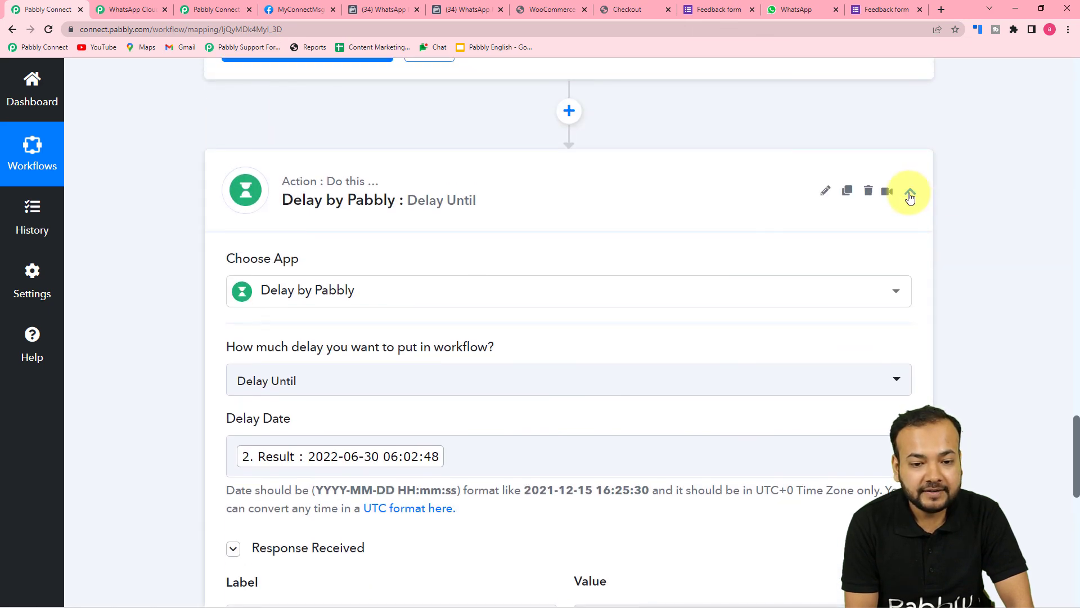
pyautogui.click(910, 194)
pyautogui.scroll(15, 1024, 247)
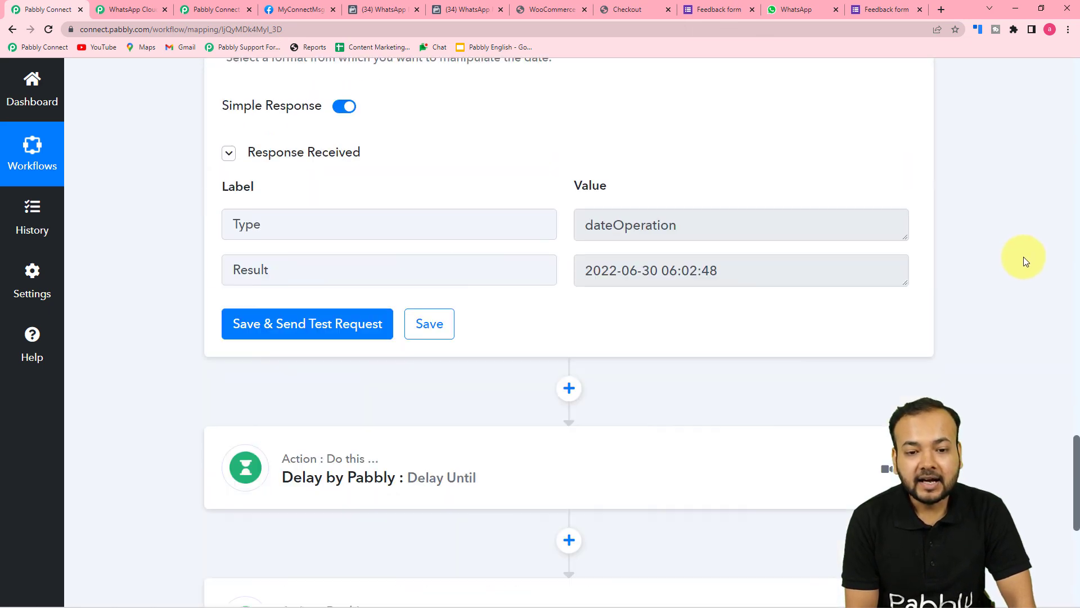
pyautogui.scroll(5, 937, 207)
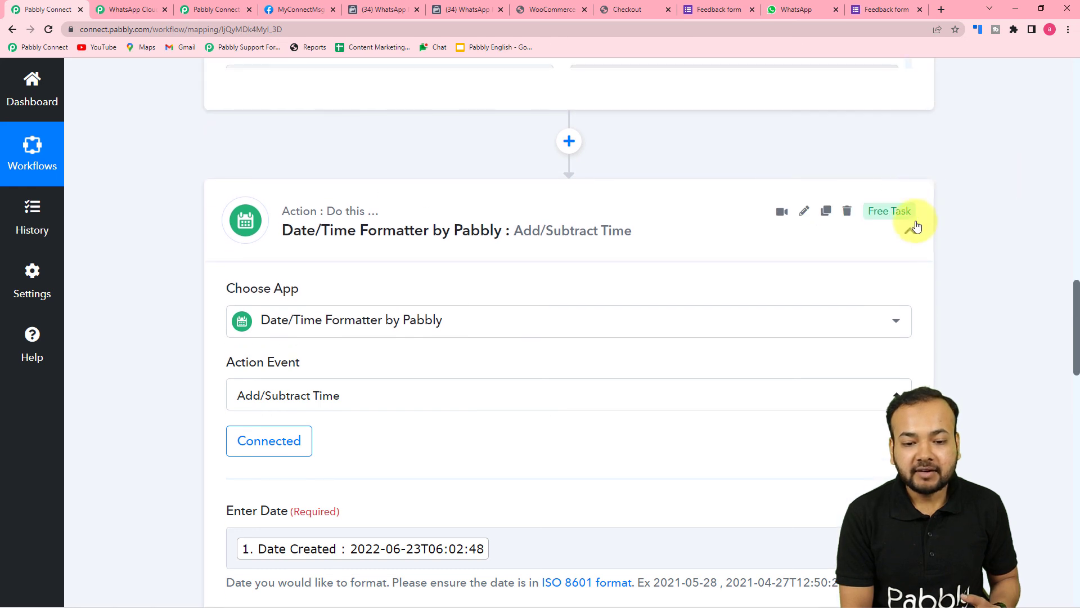
pyautogui.click(910, 220)
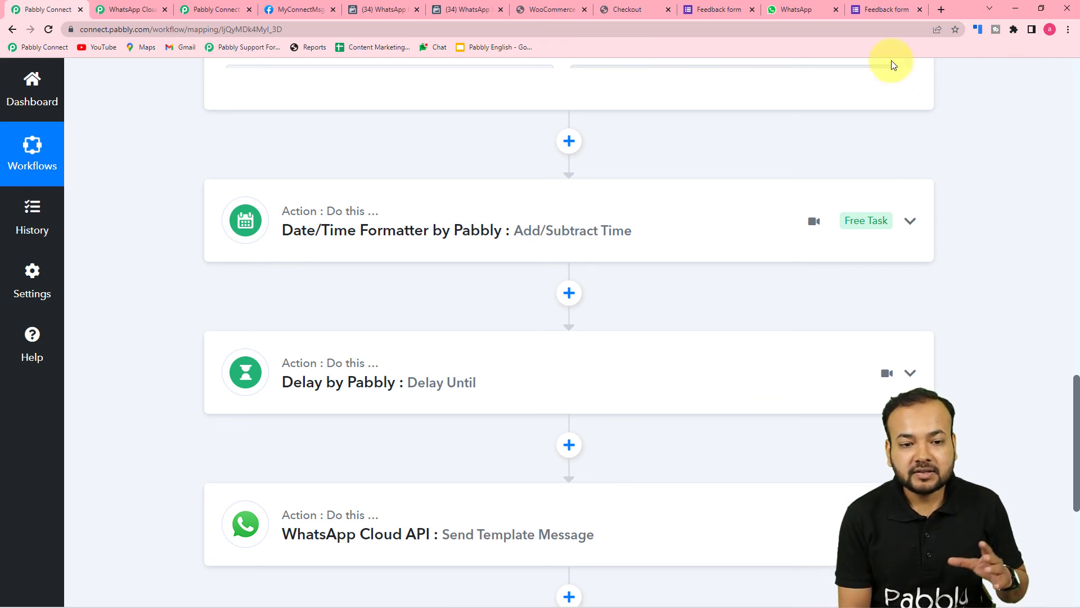
# Recheck the received WhatsApp message, then collapse the WooCommerce New Order Created trigger
pyautogui.click(804, 16)
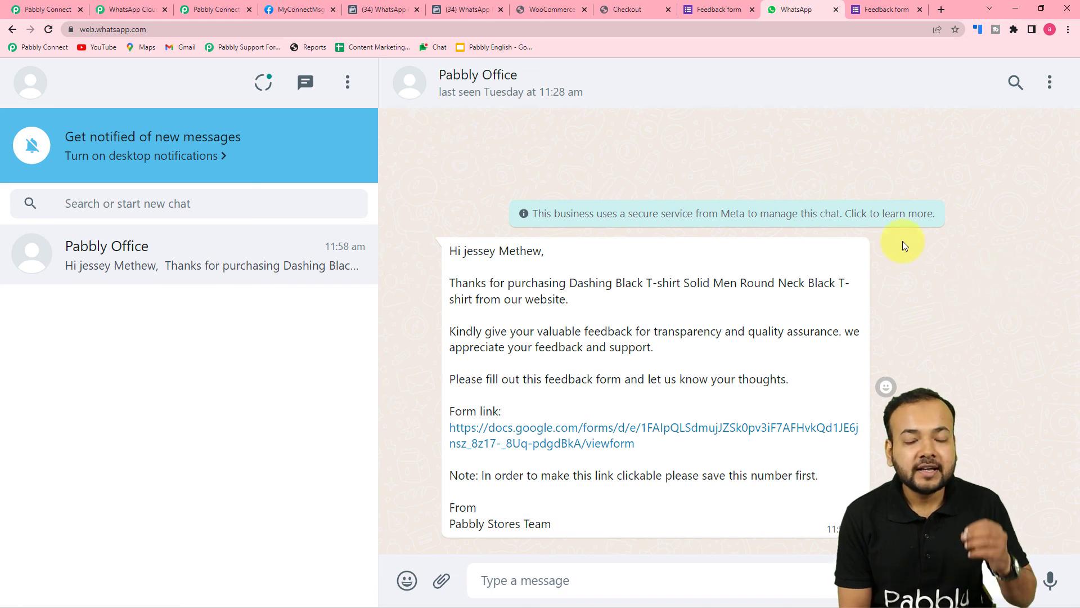
pyautogui.click(54, 7)
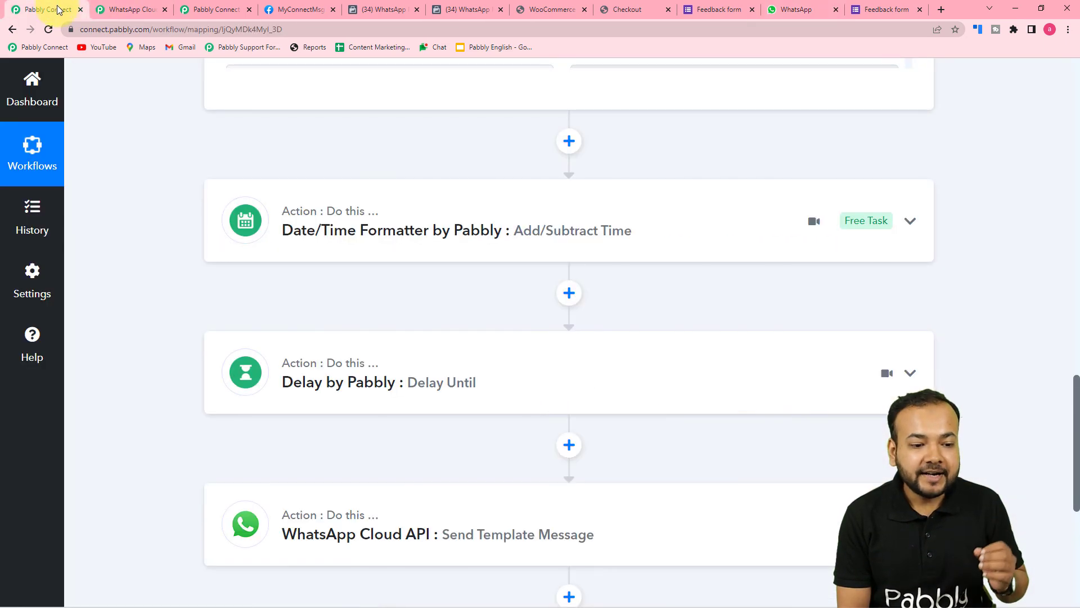
pyautogui.scroll(3, 617, 314)
pyautogui.scroll(15, 629, 313)
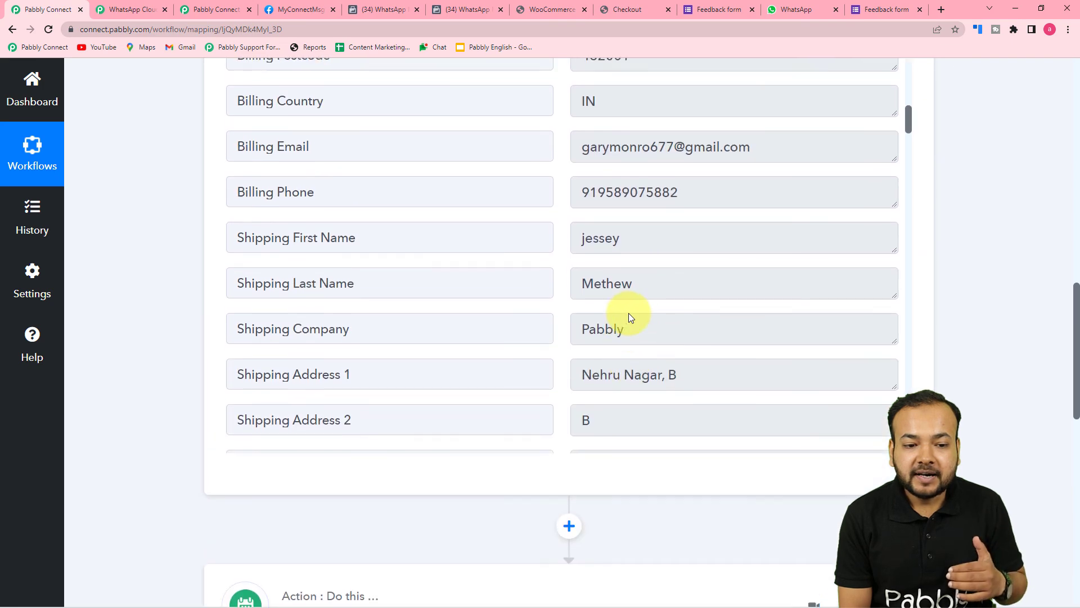
pyautogui.scroll(2, 863, 284)
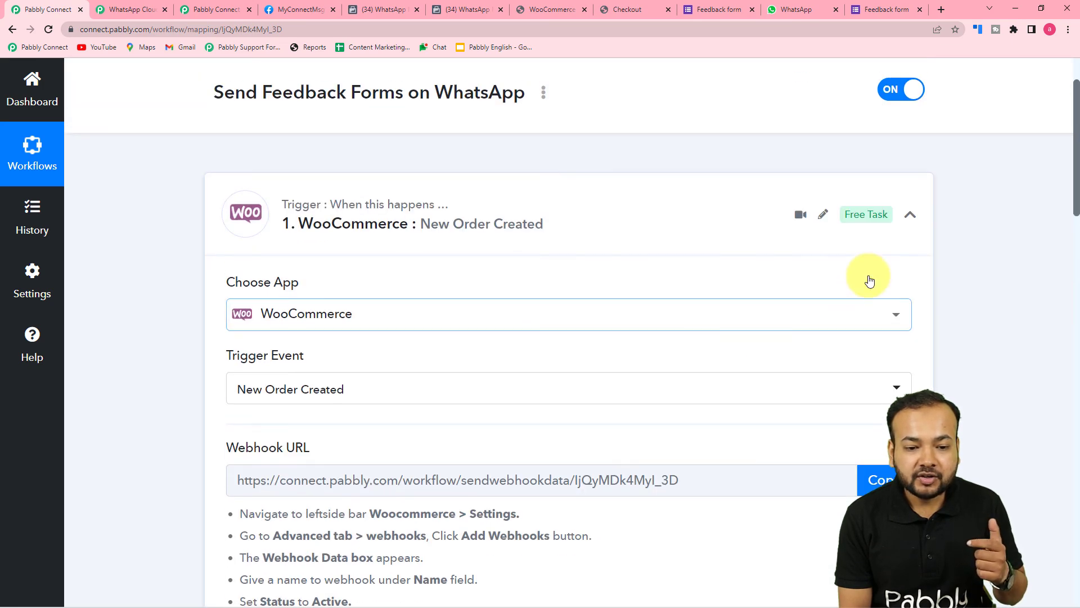
pyautogui.click(910, 263)
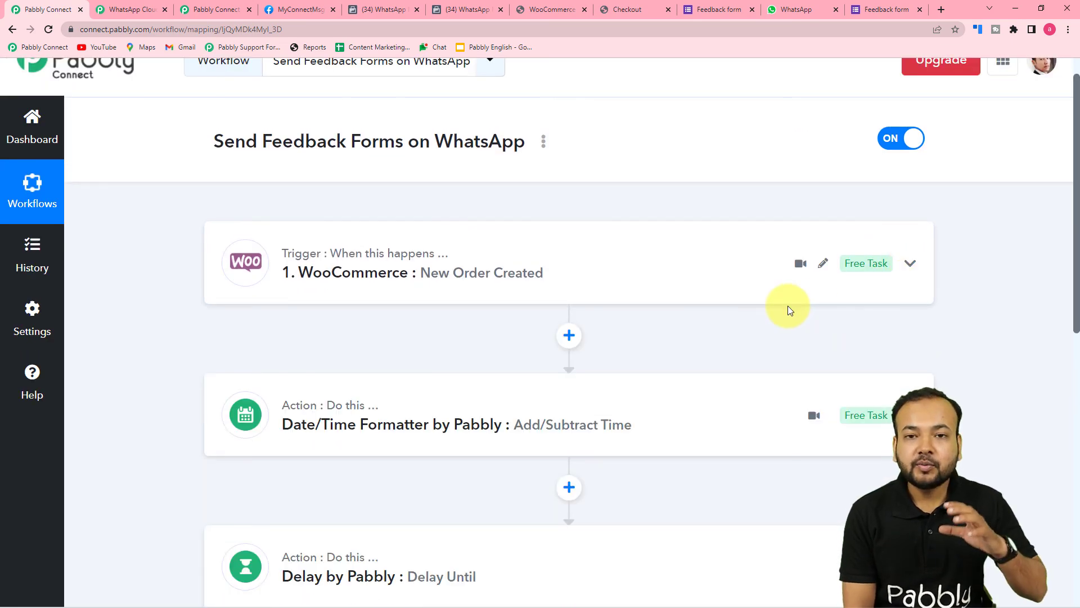
pyautogui.scroll(-3, 788, 306)
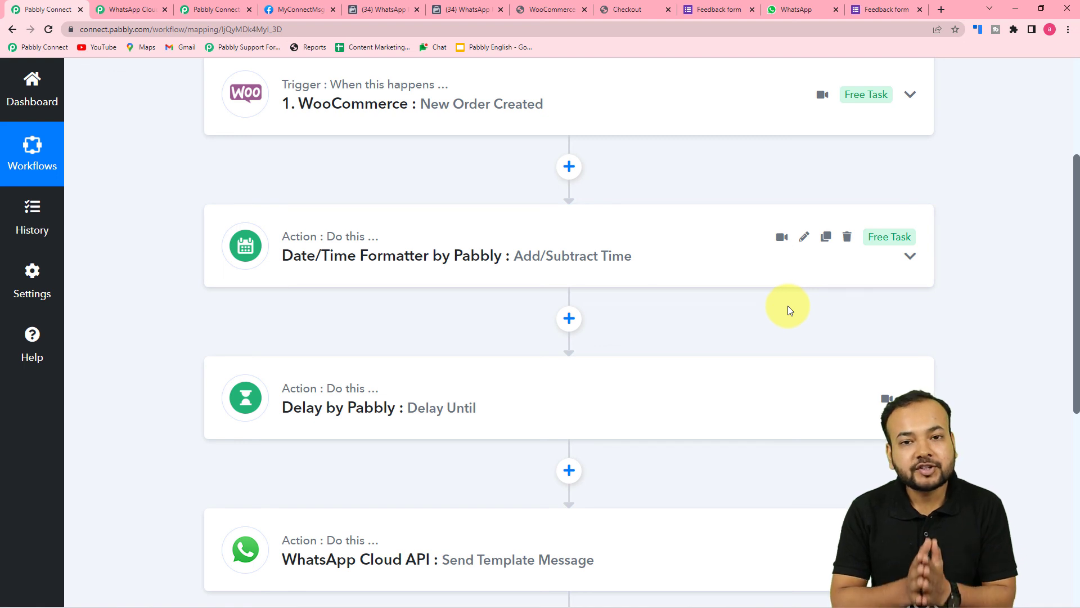